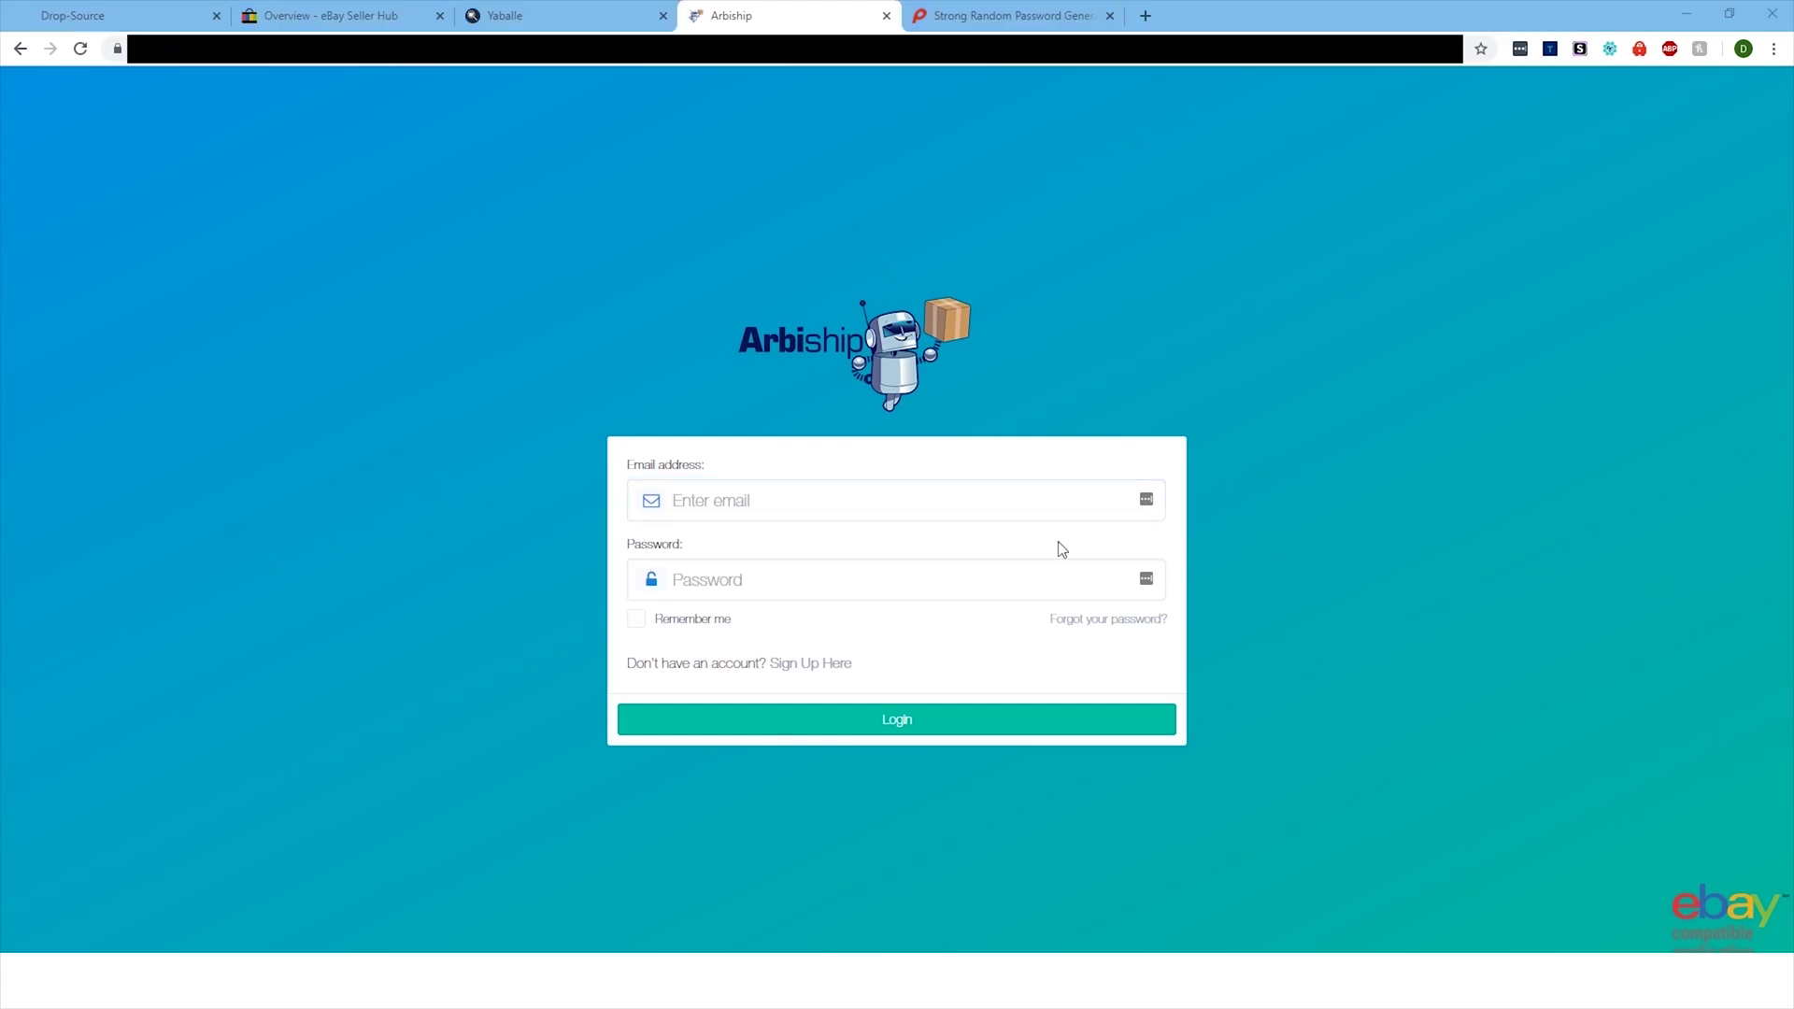
Sign in with the saved login e-mail and expand the sidebar to reach Settings > eBay
click(715, 541)
key(ctrl+v)
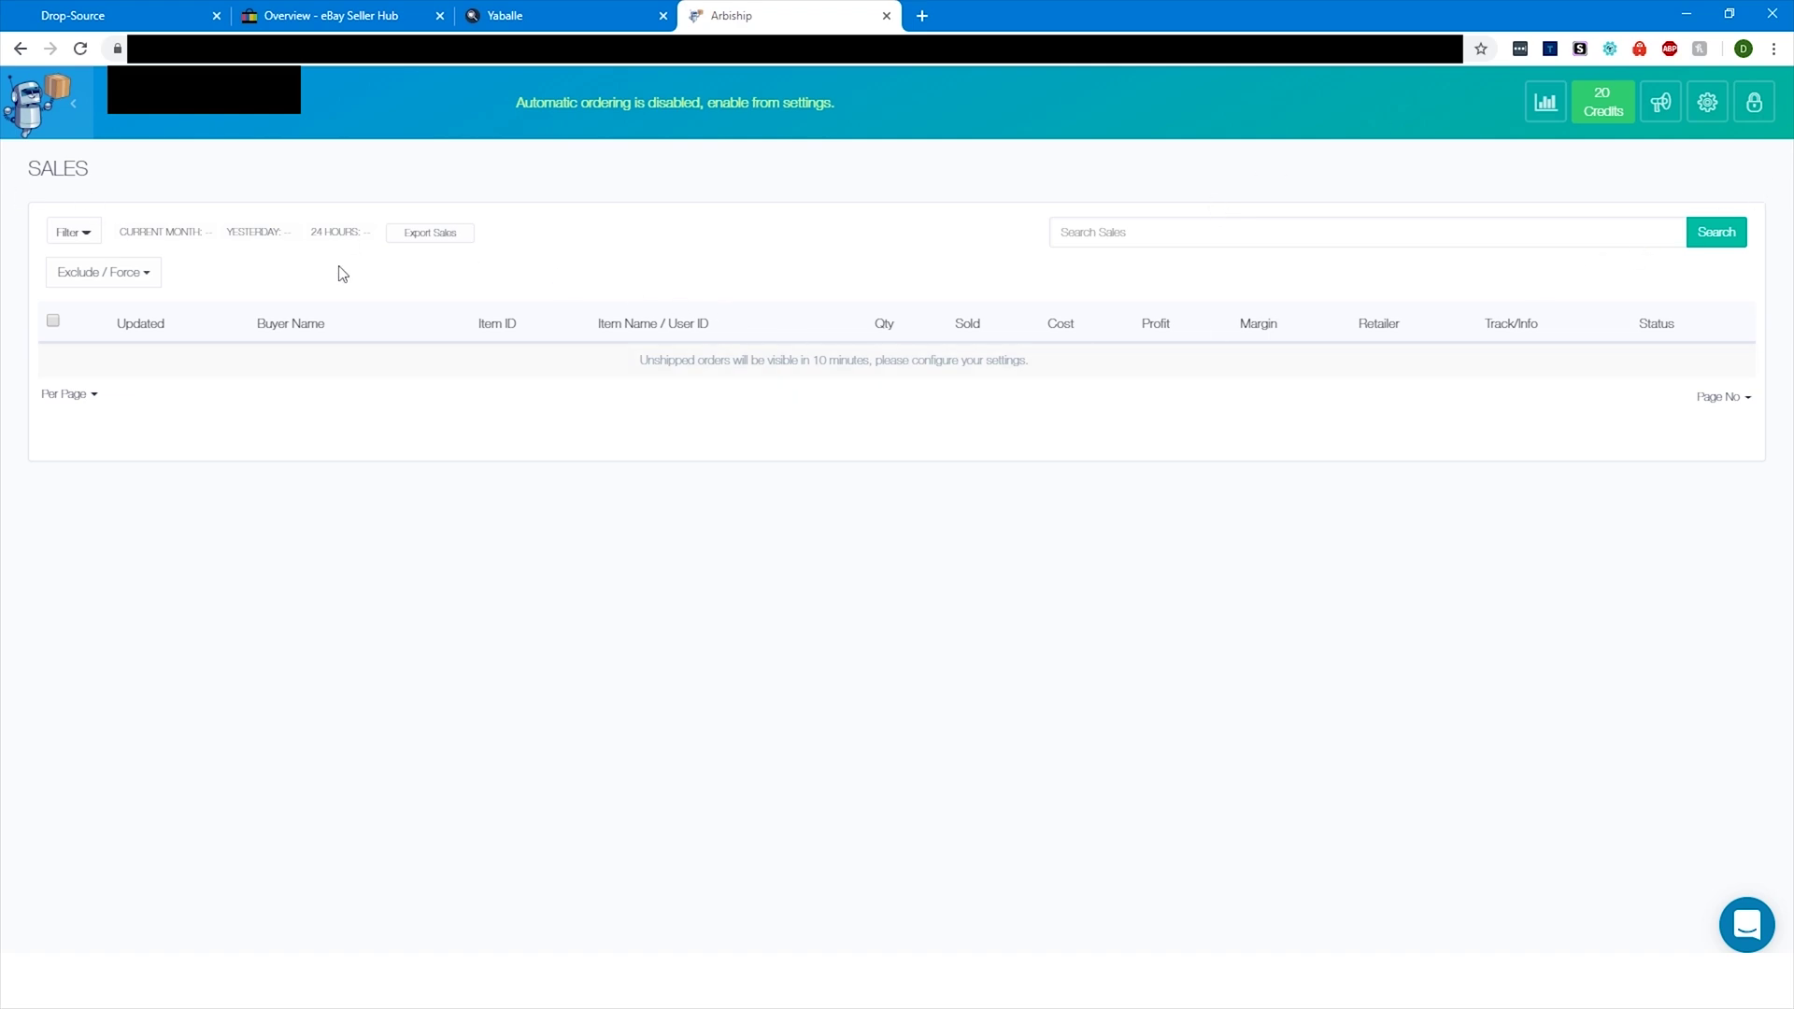
click(28, 84)
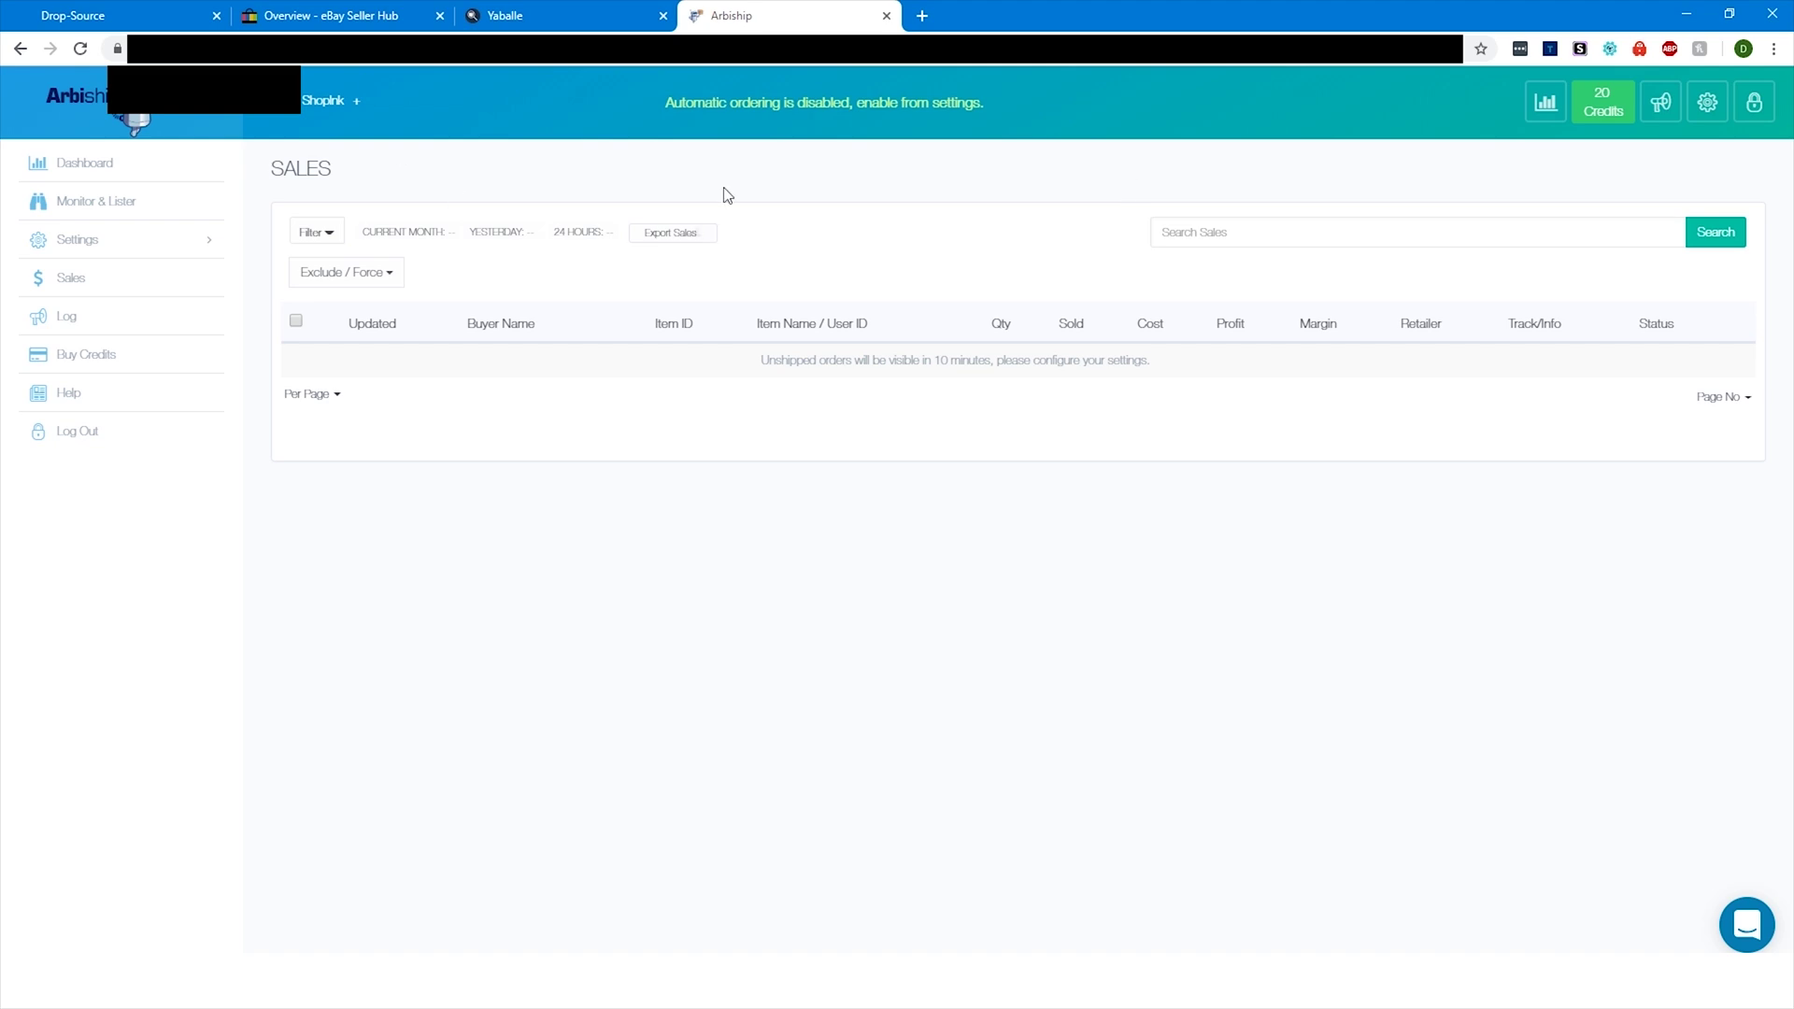
click(1747, 934)
click(1743, 927)
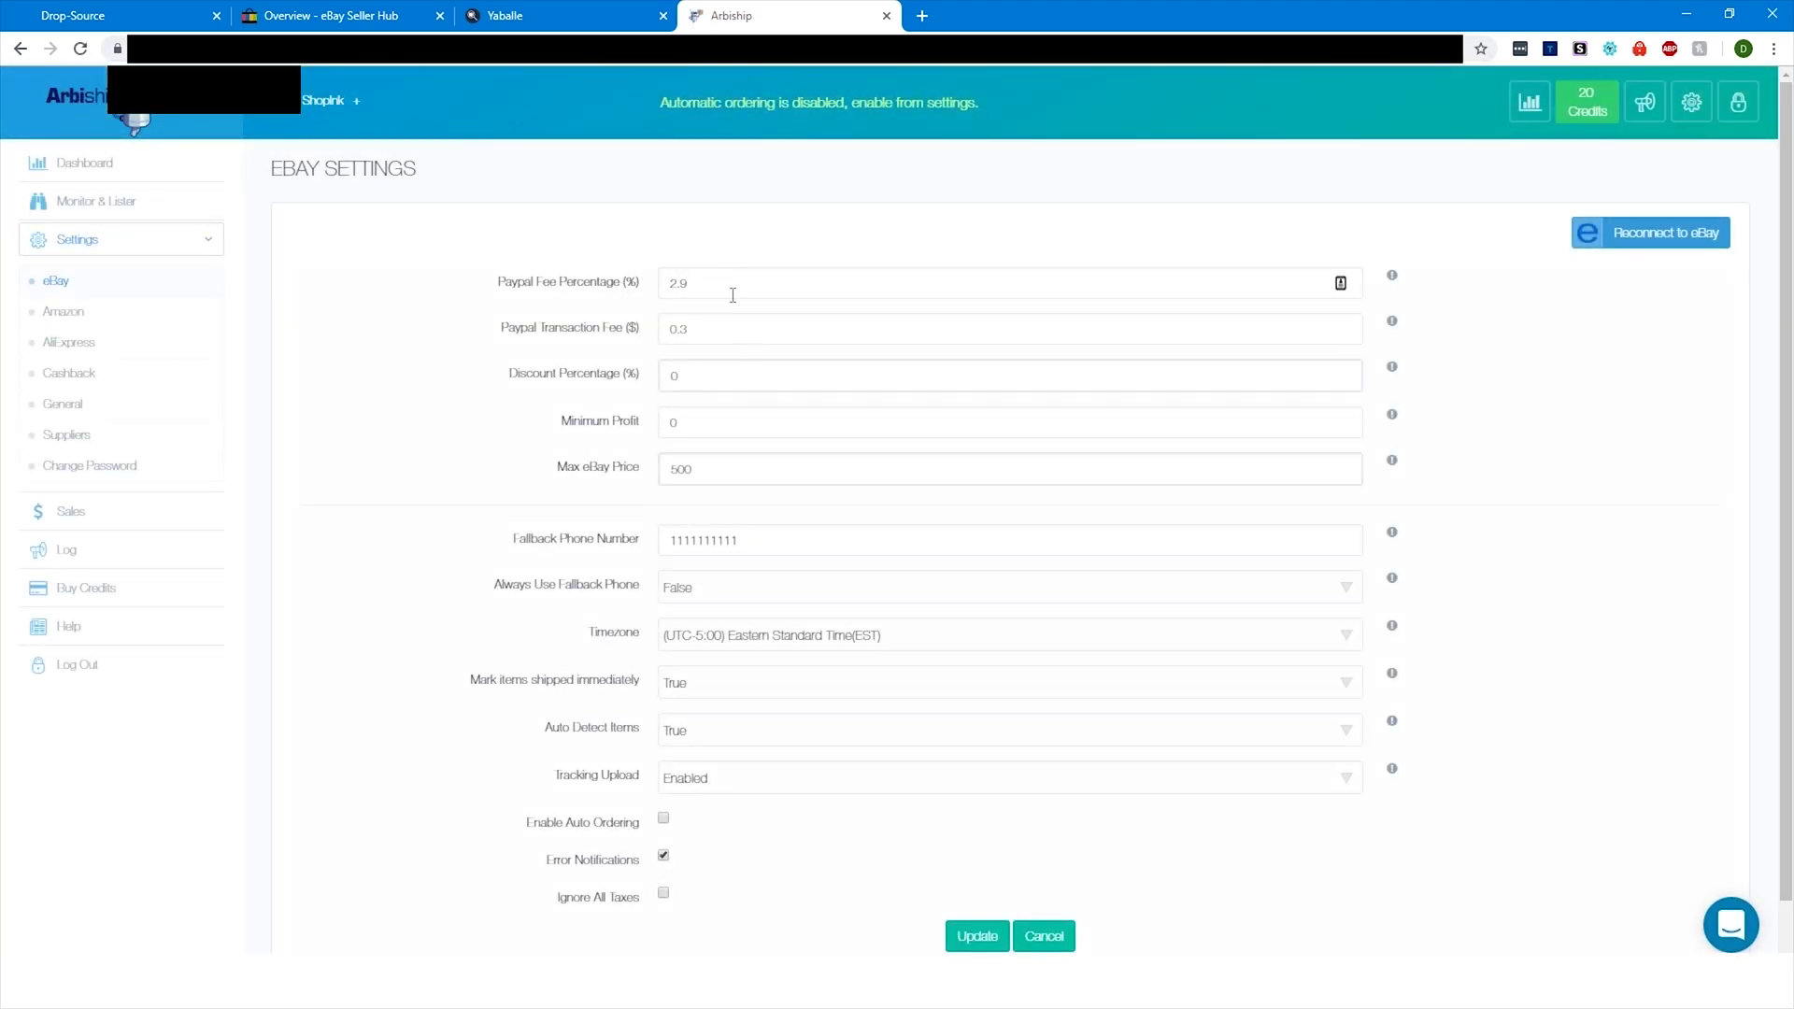
Replace the Max eBay Price of 500 with 55
scroll(732, 295, down, 1)
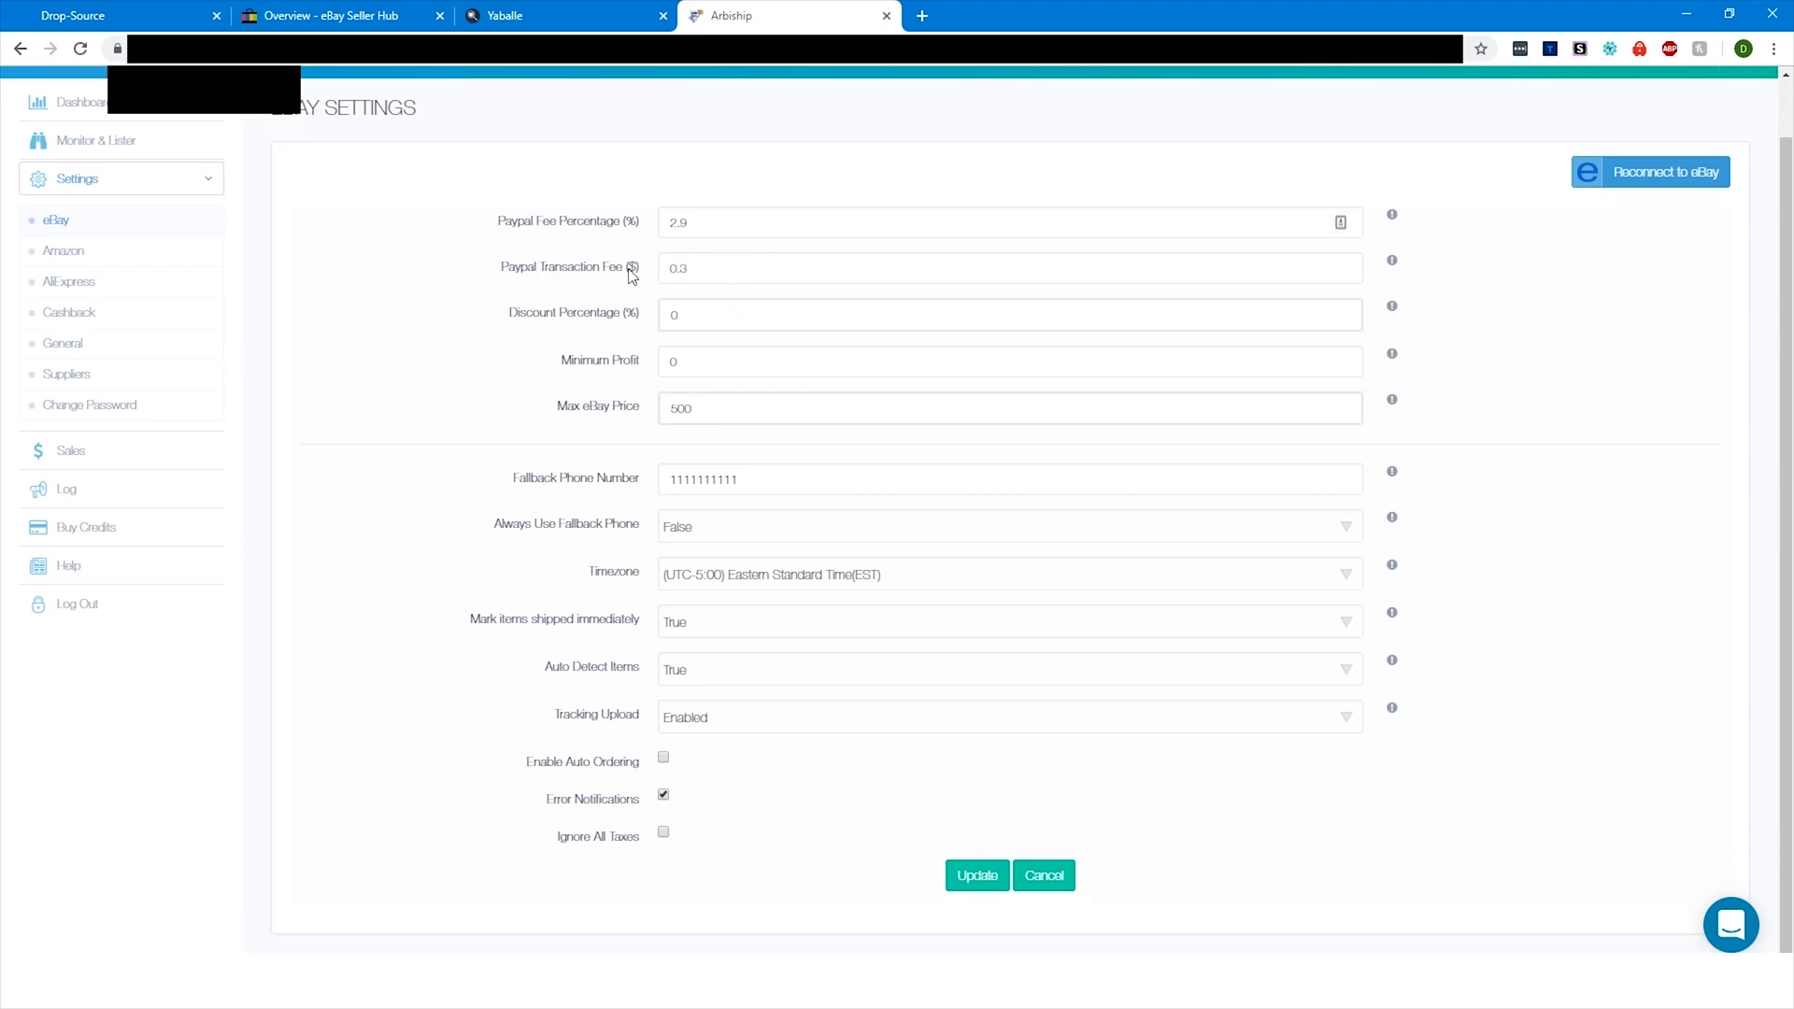
click(698, 365)
click(736, 402)
click(719, 371)
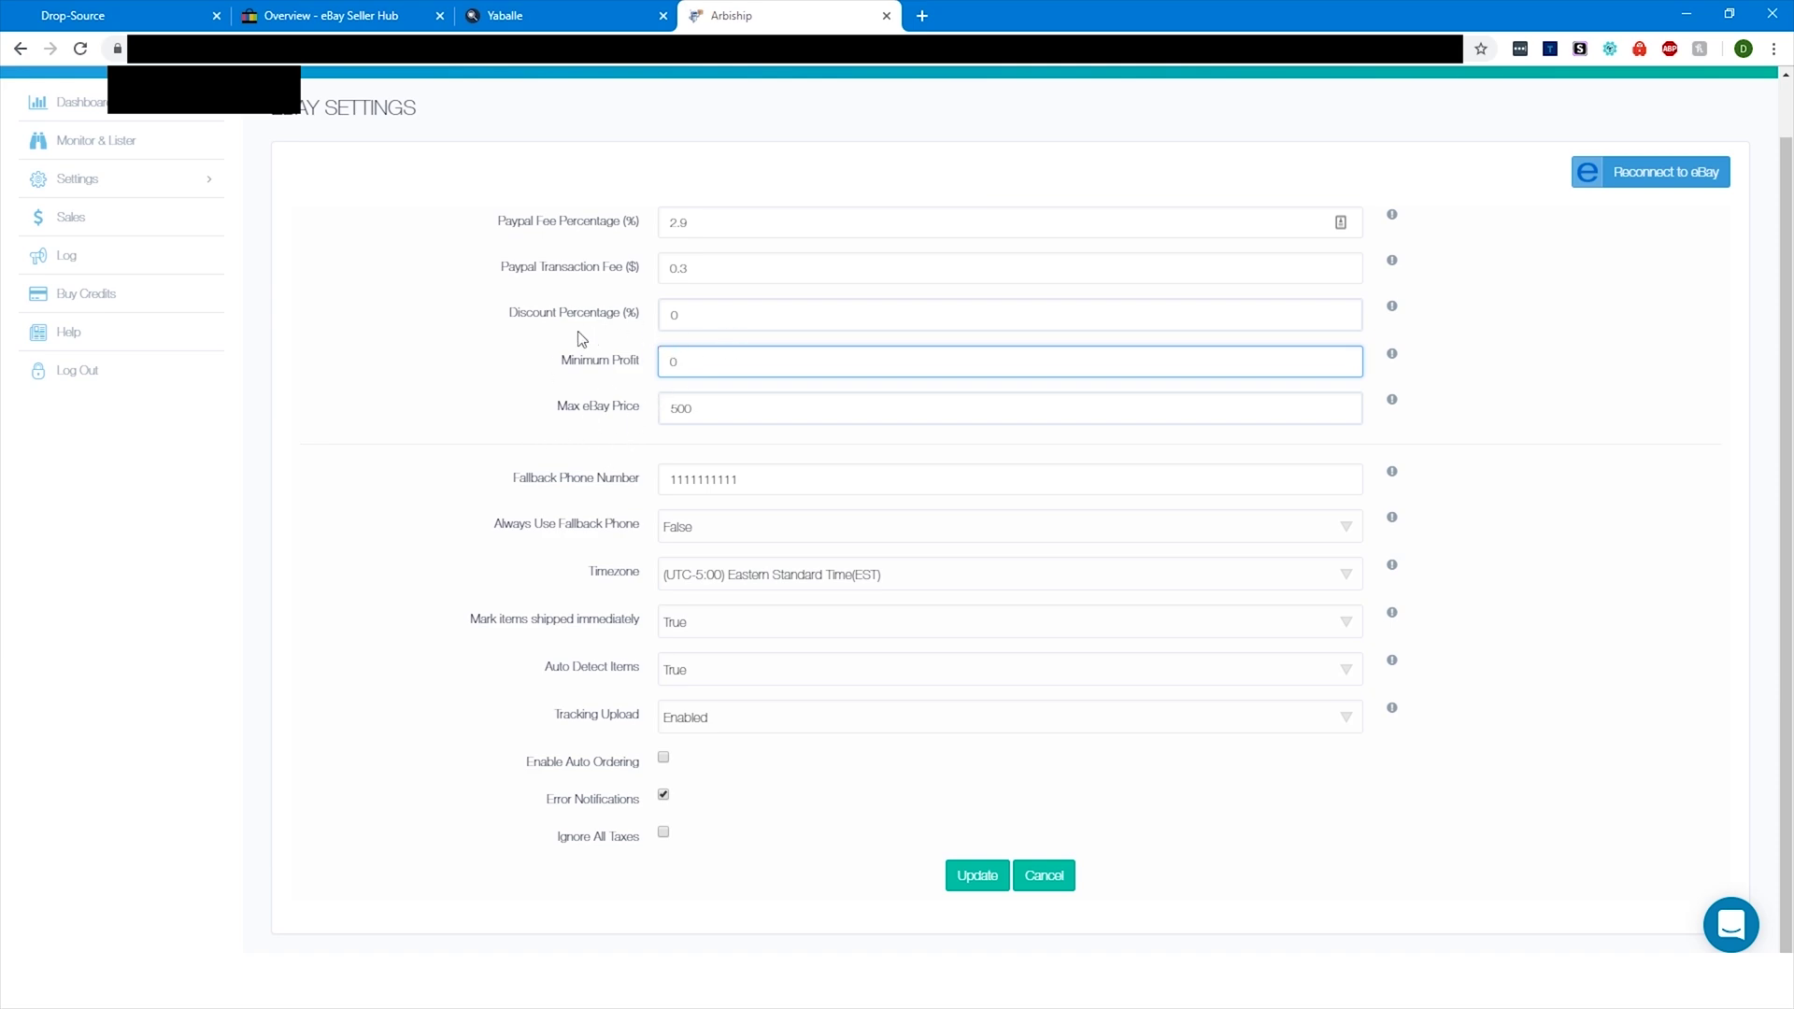
click(667, 423)
double_click(682, 415)
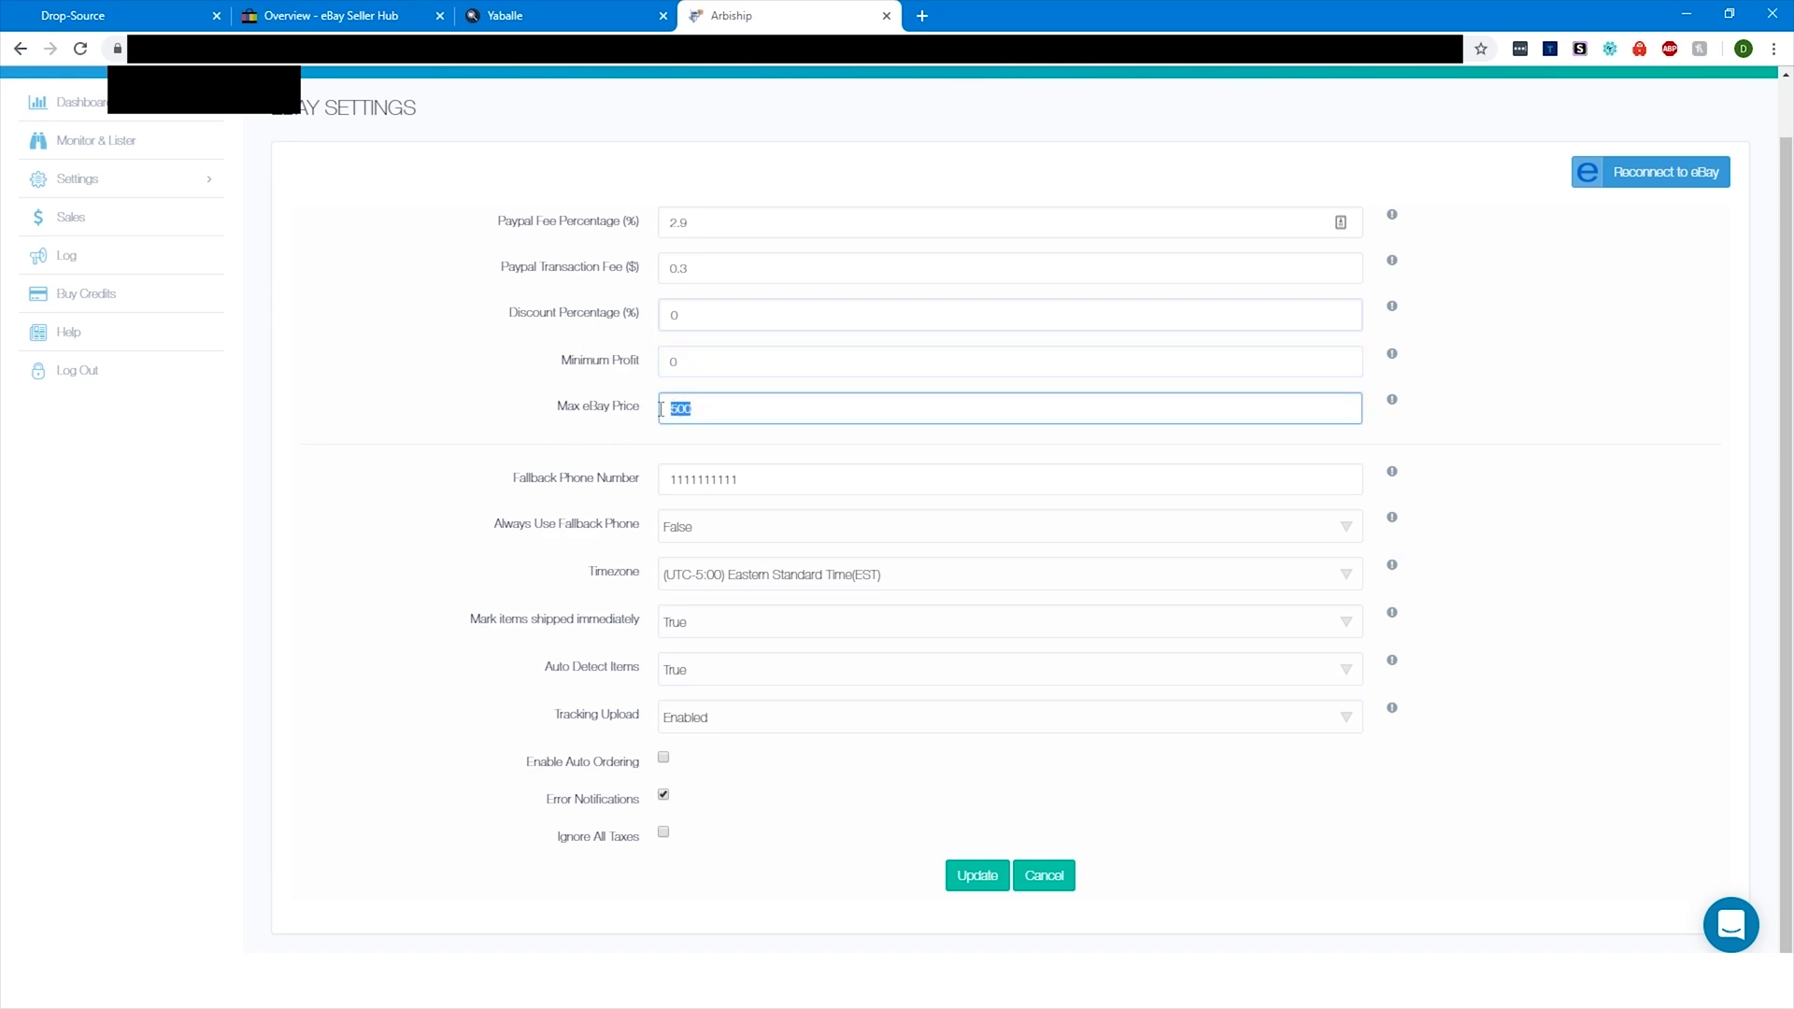
click(561, 414)
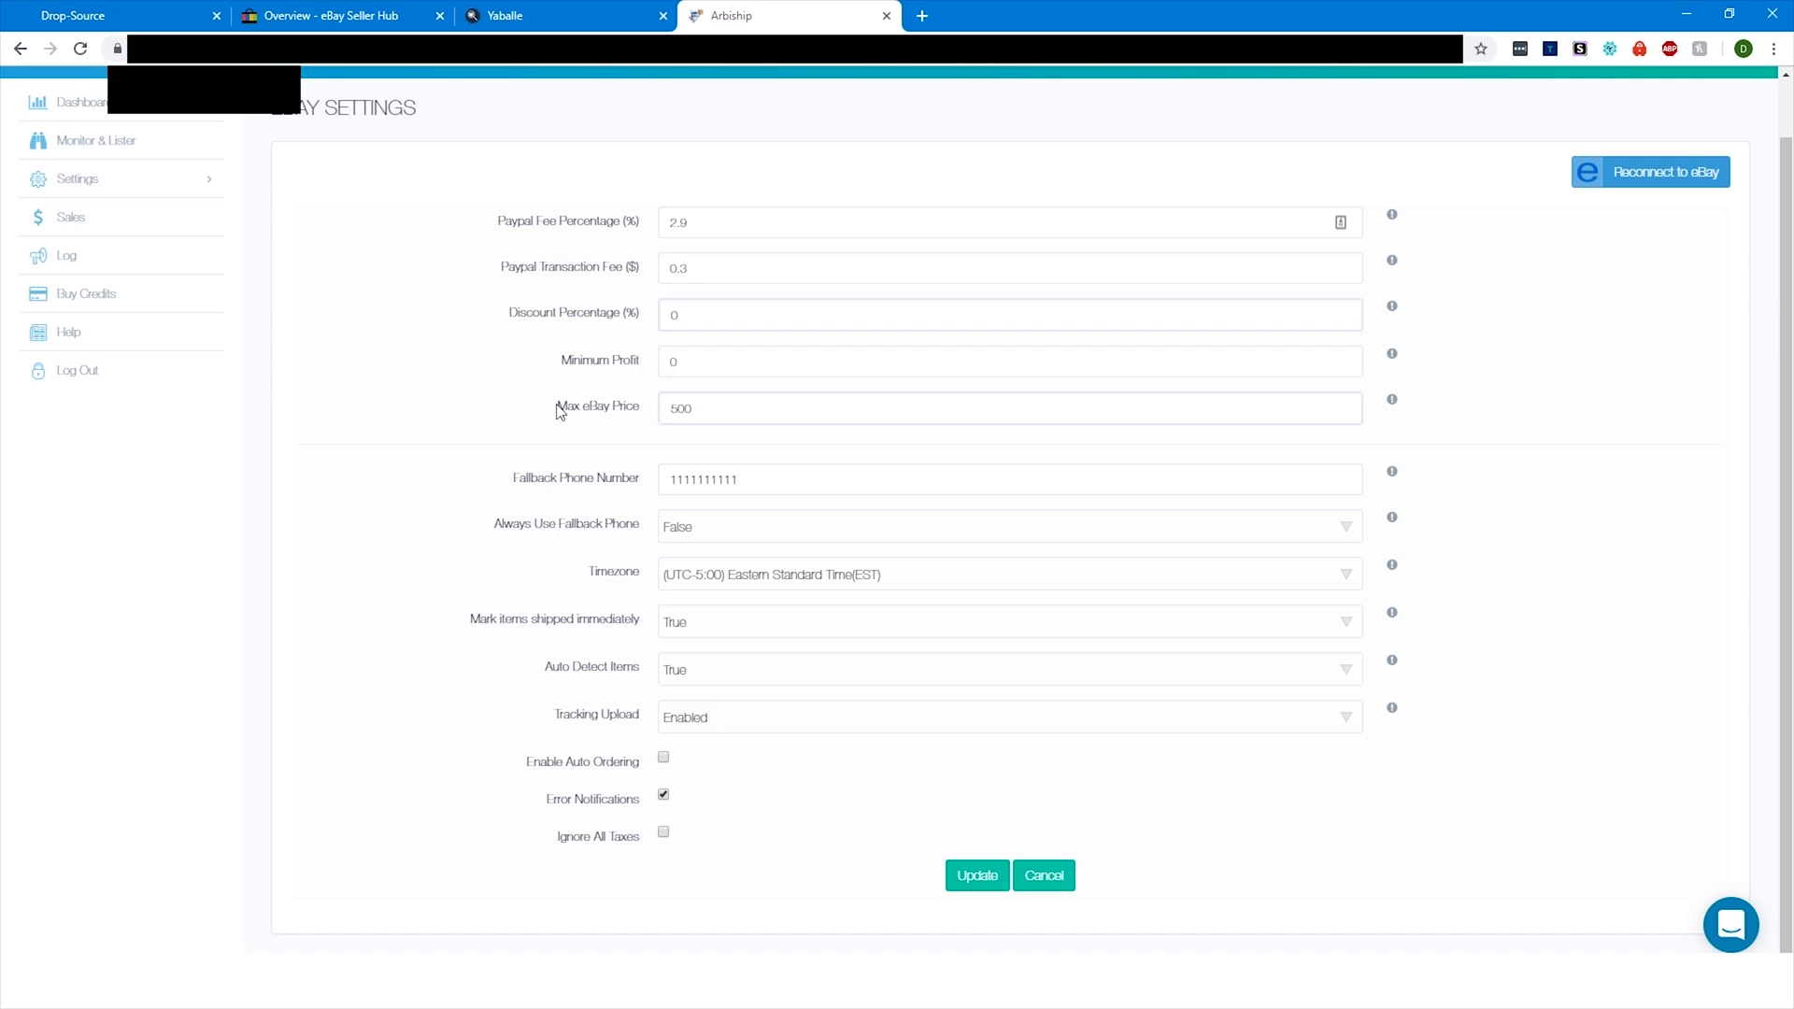
drag(669, 409, 703, 411)
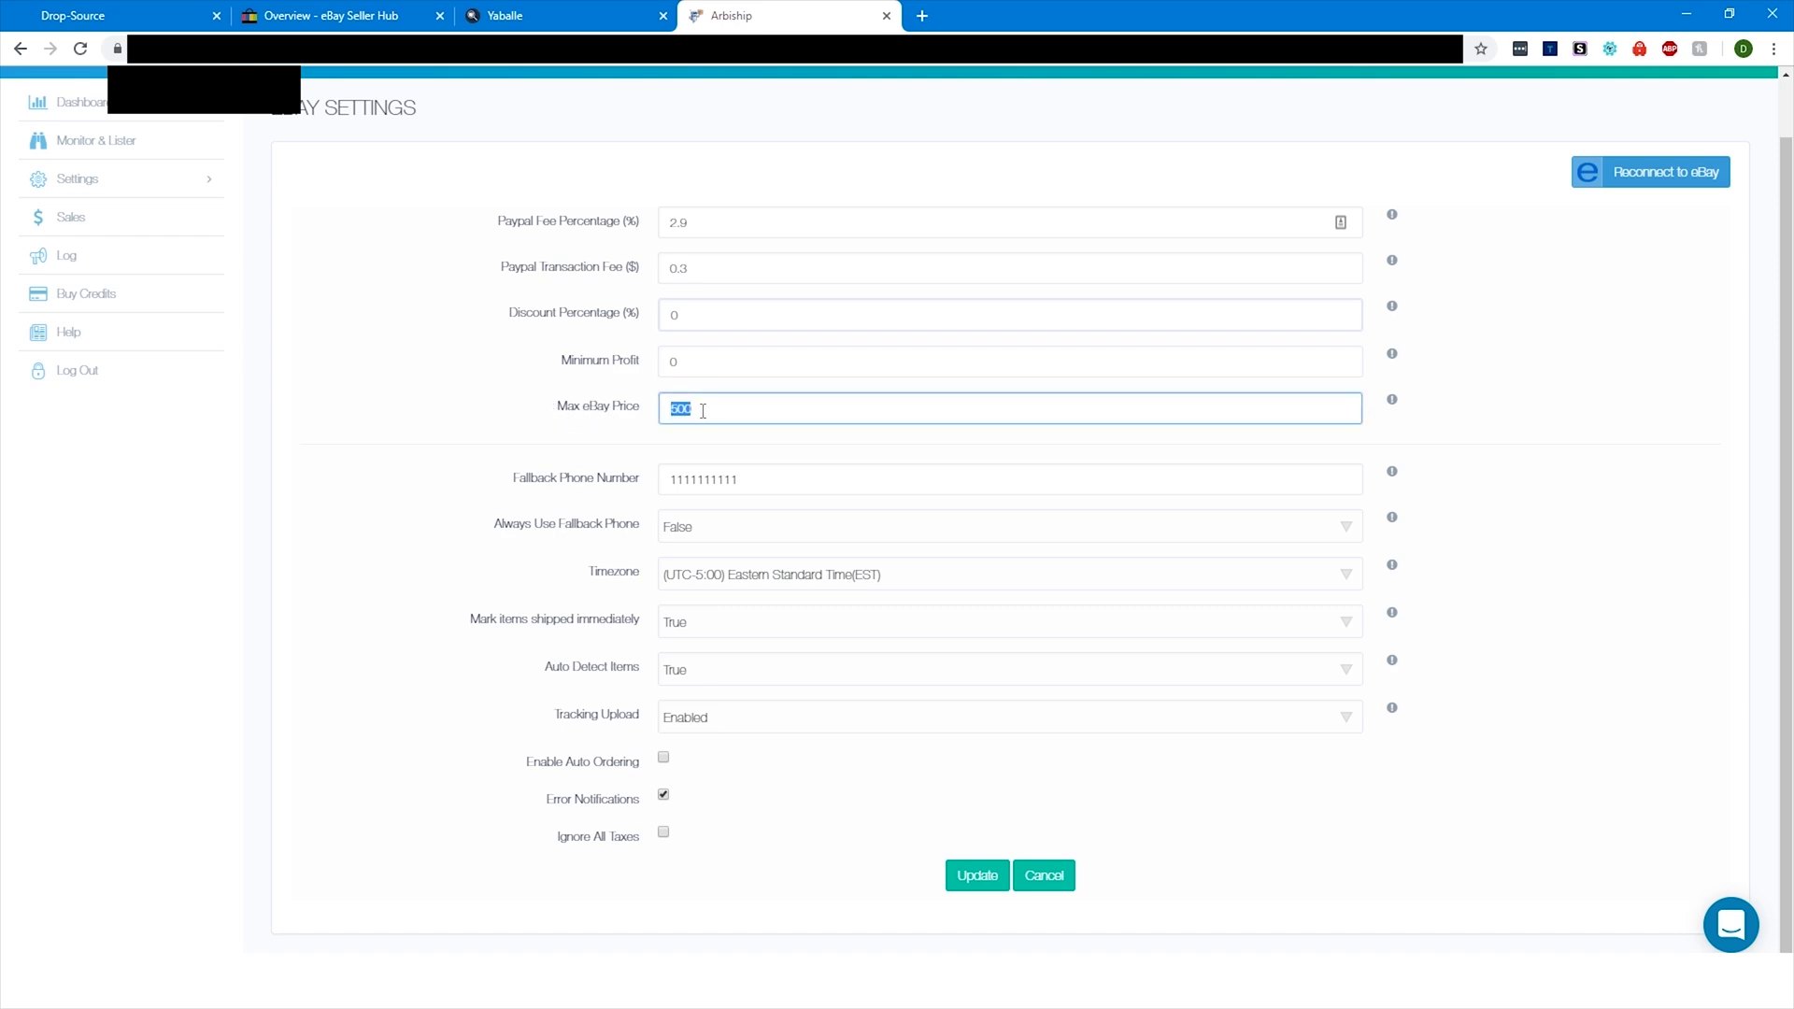
click(705, 413)
click(586, 363)
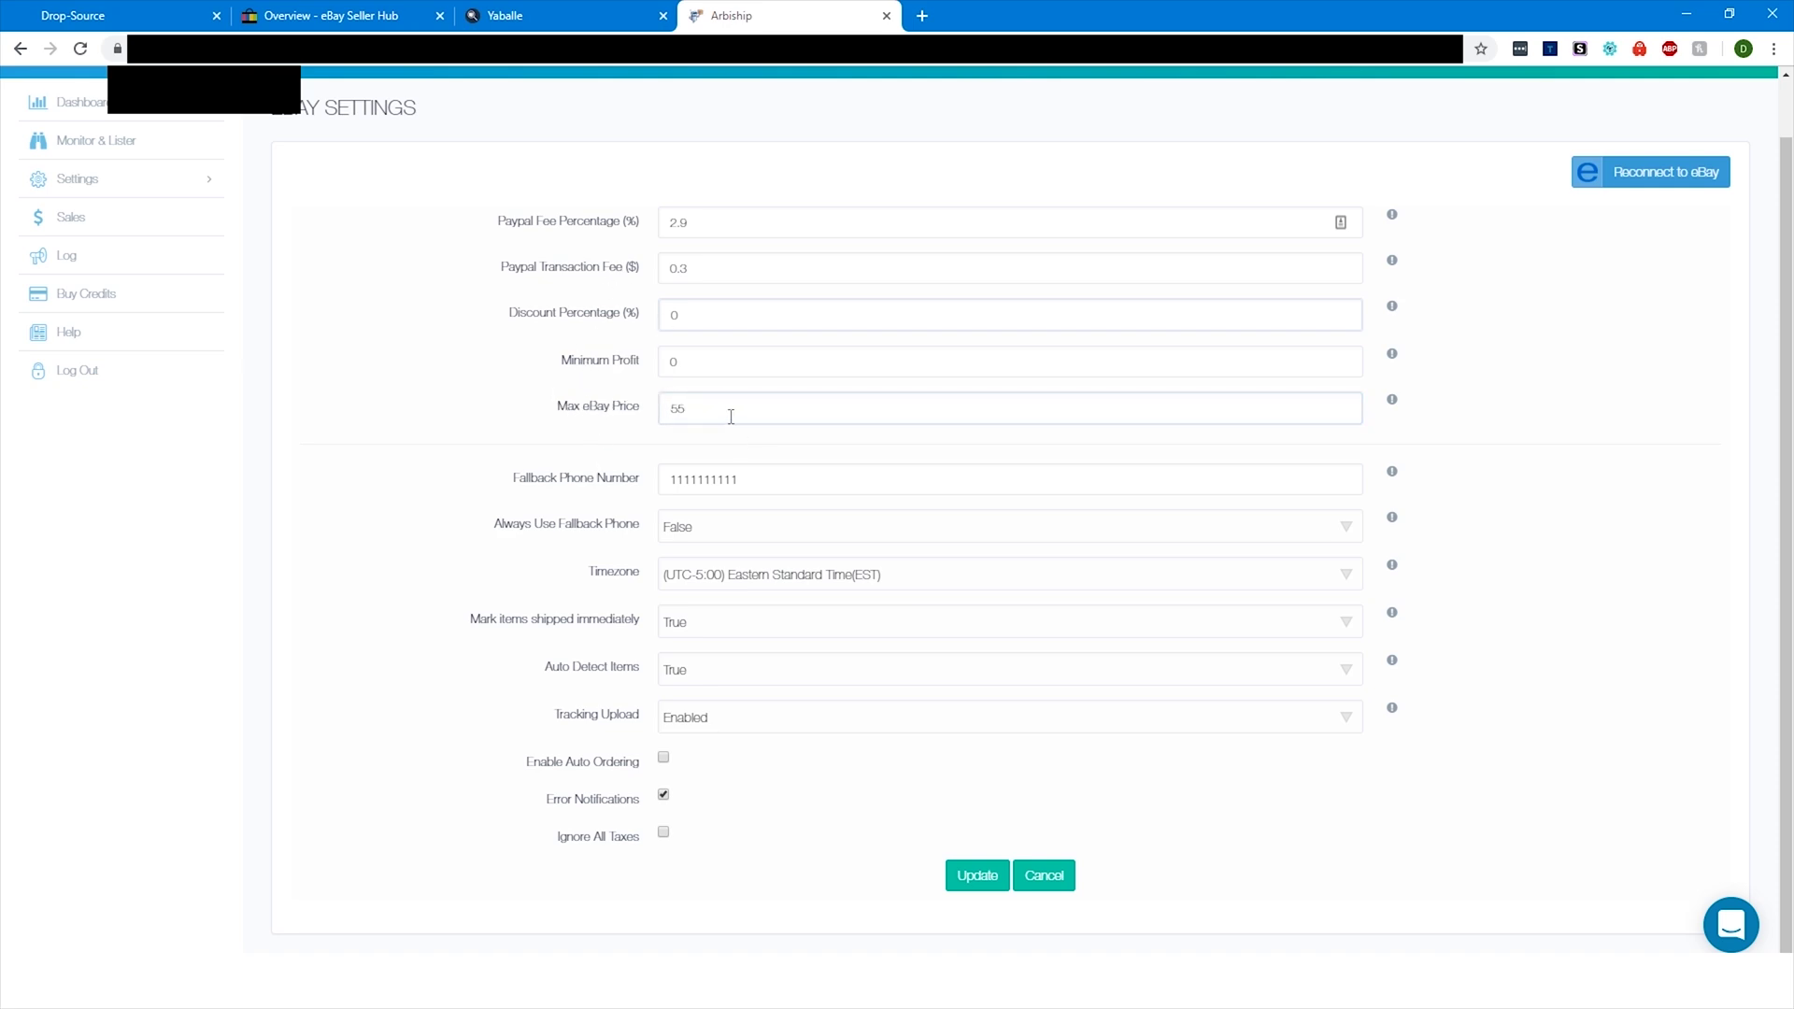
click(698, 412)
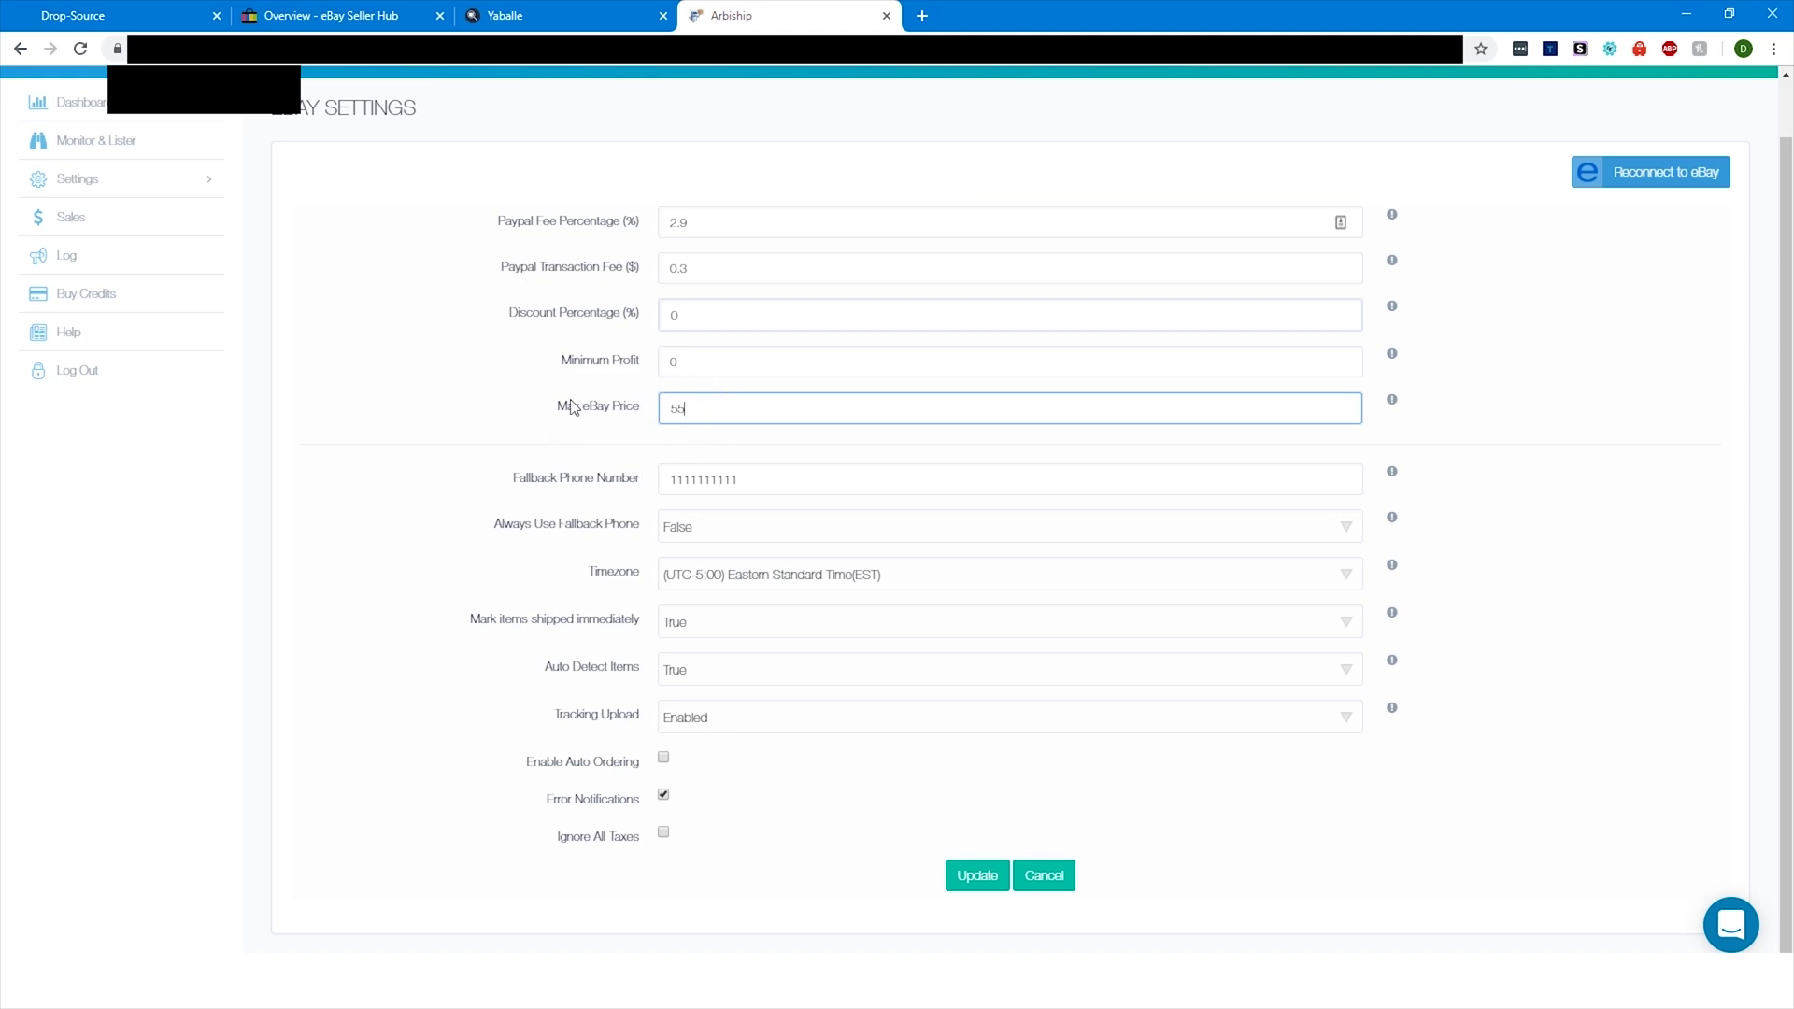
Change Minimum Profit from 0 to 1
click(601, 361)
double_click(672, 362)
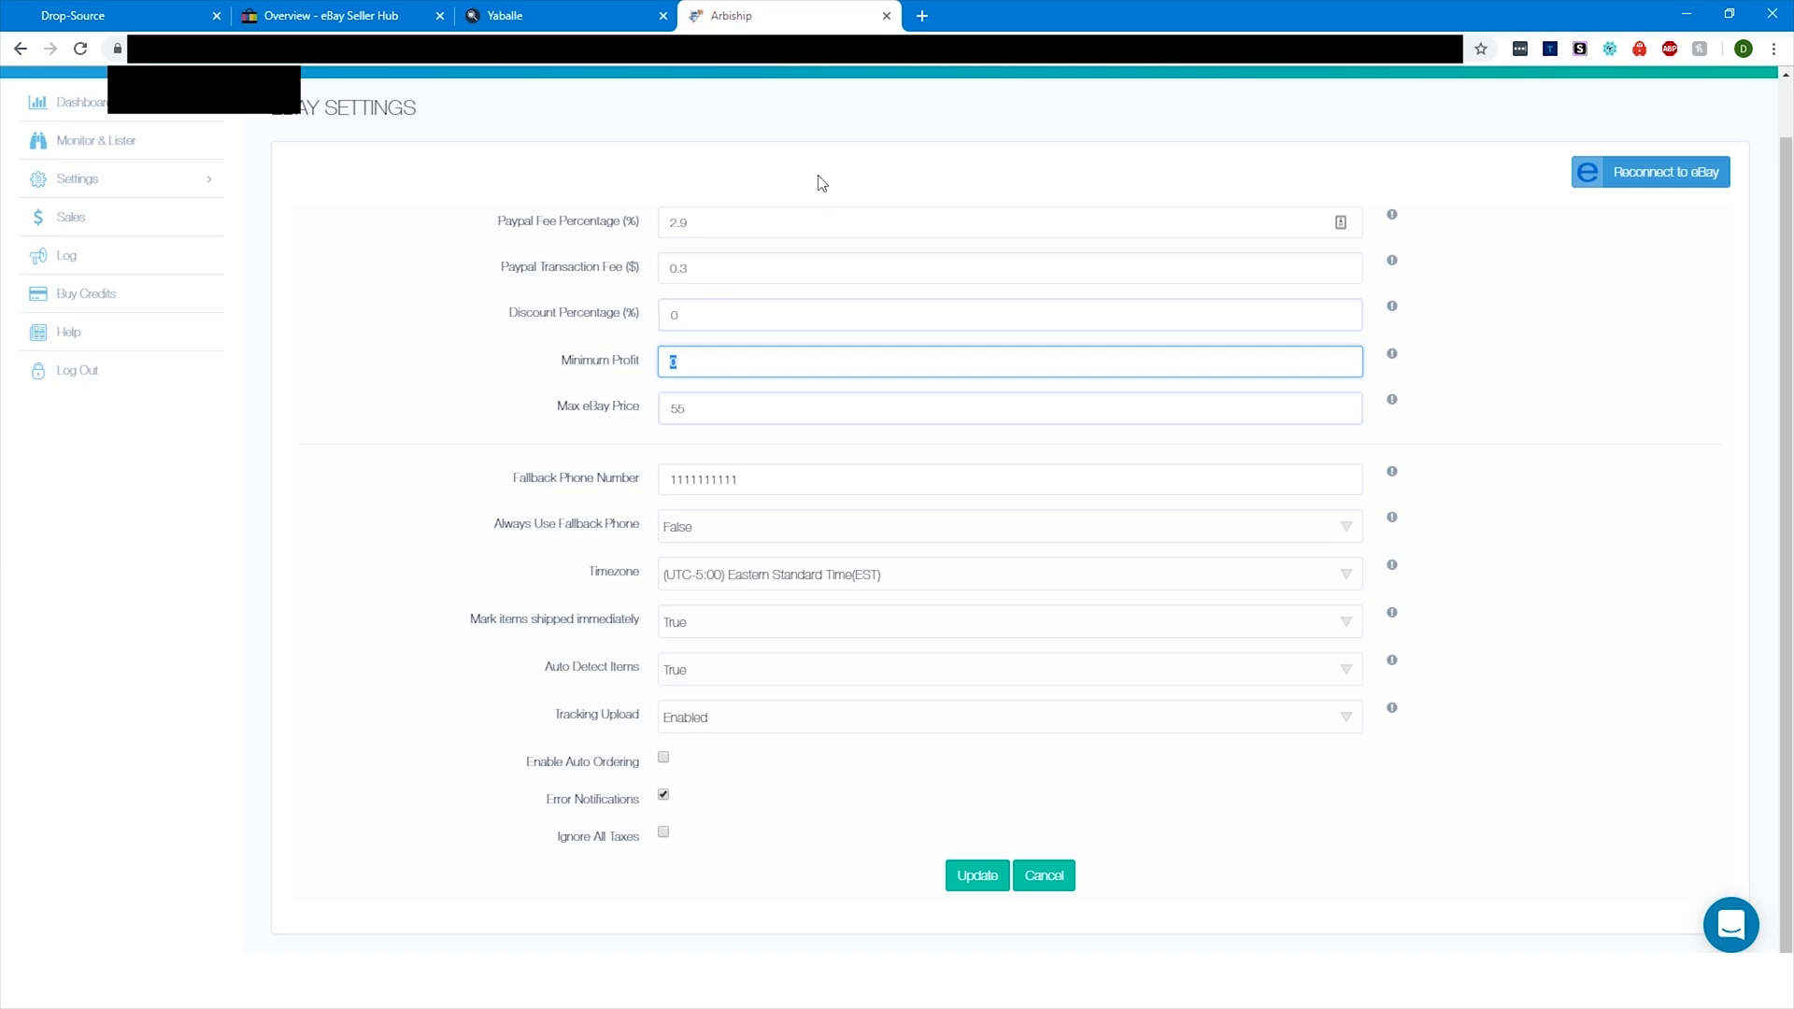
text(1)
click(721, 409)
click(714, 359)
drag(682, 364, 656, 369)
key(BackSpace)
text(1)
key(BackSpace)
text(1)
click(744, 409)
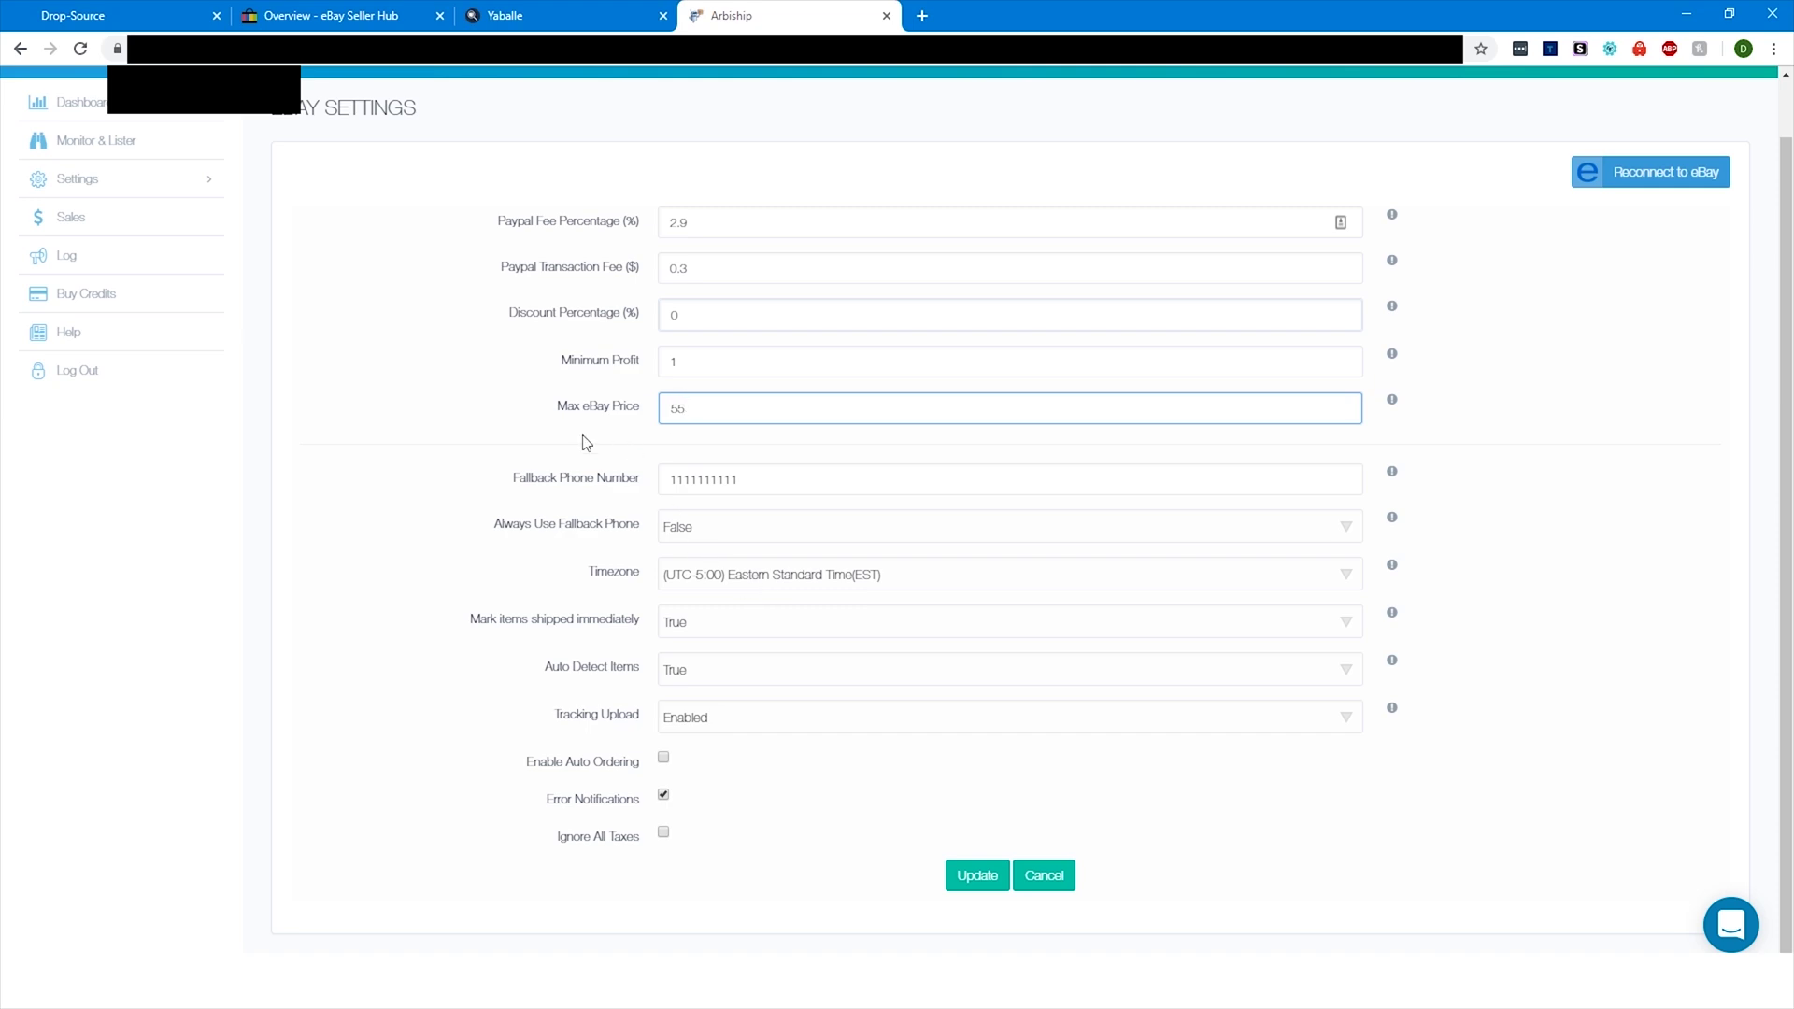
double_click(889, 483)
click(861, 473)
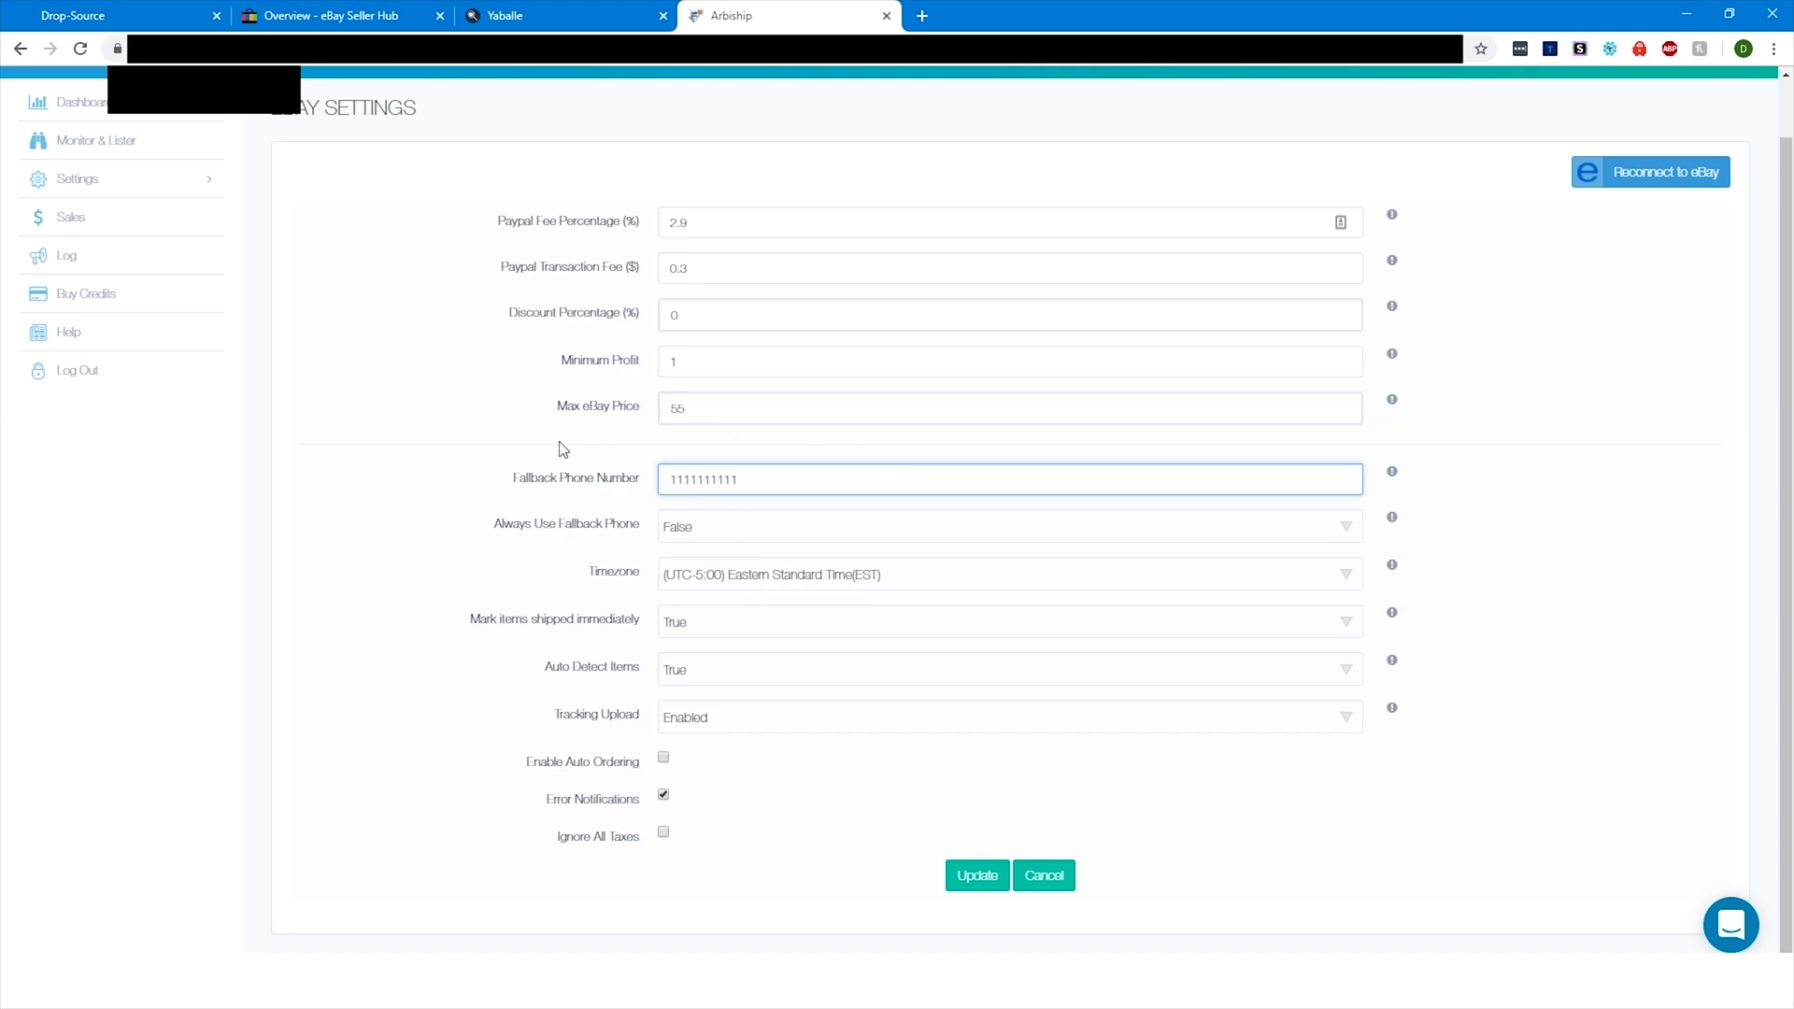
right_click(501, 504)
click(526, 417)
drag(671, 467, 810, 468)
click(570, 475)
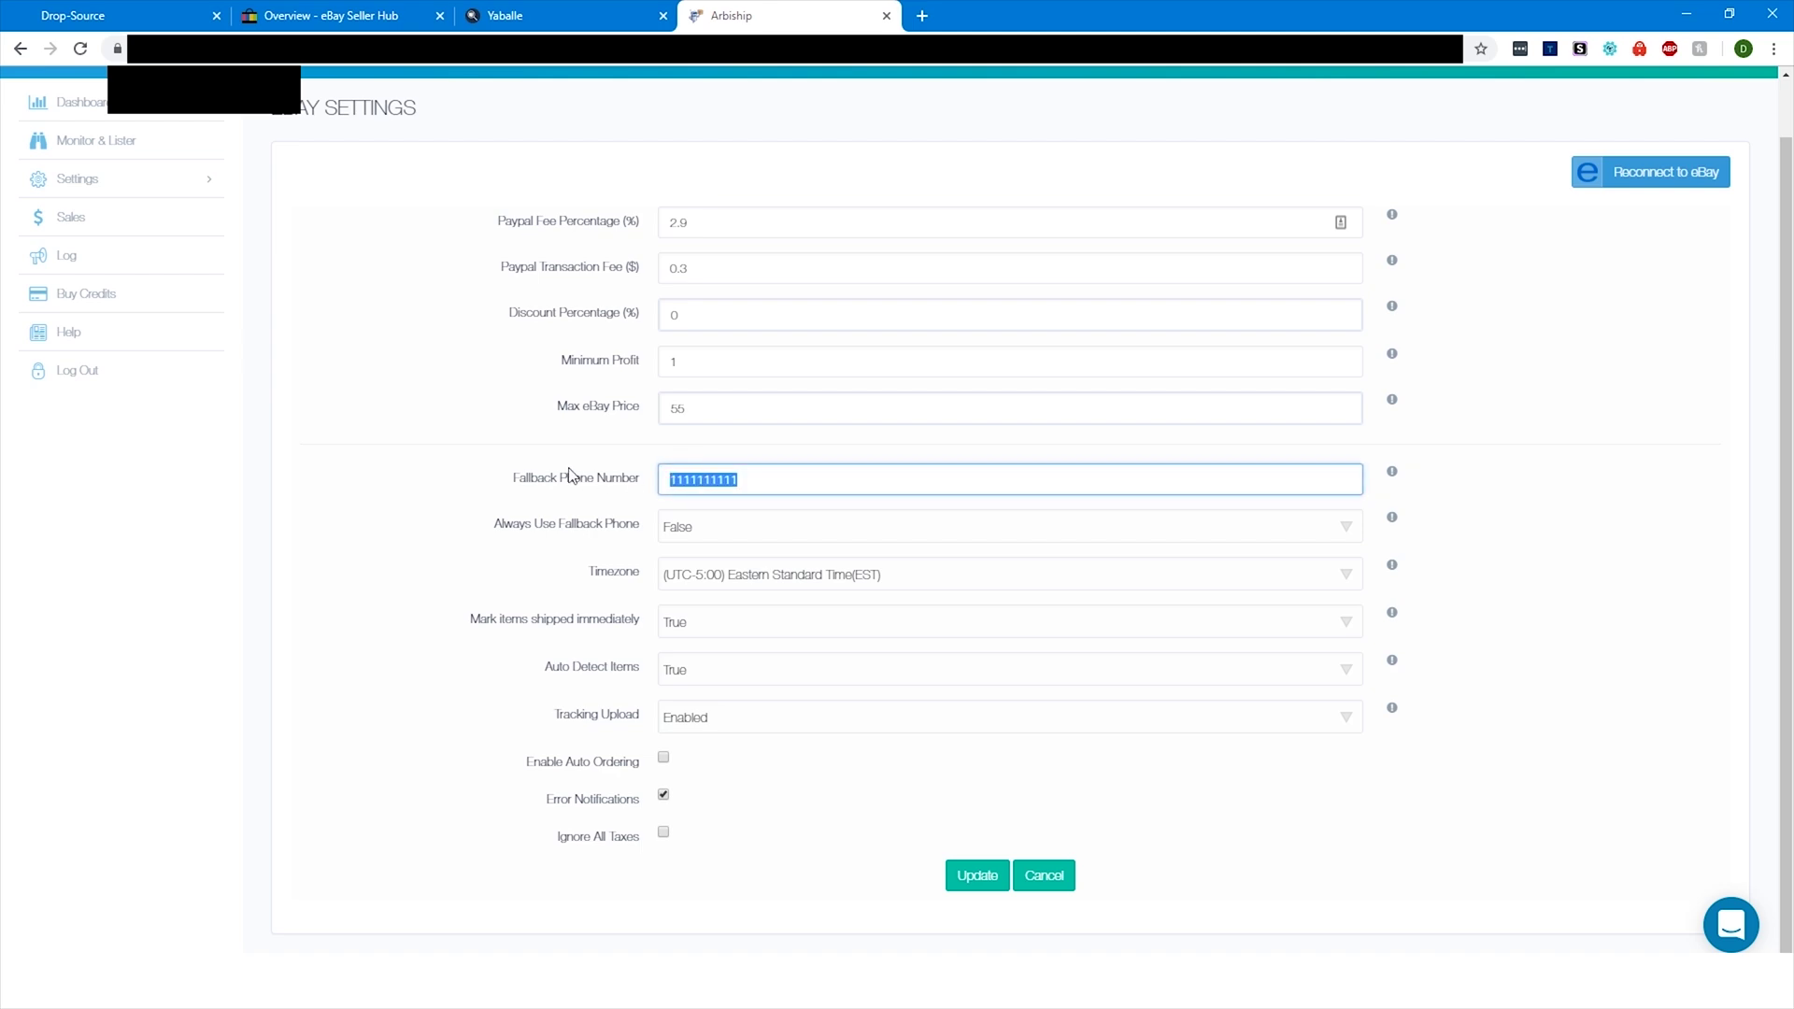
click(726, 484)
drag(665, 484, 737, 483)
click(501, 480)
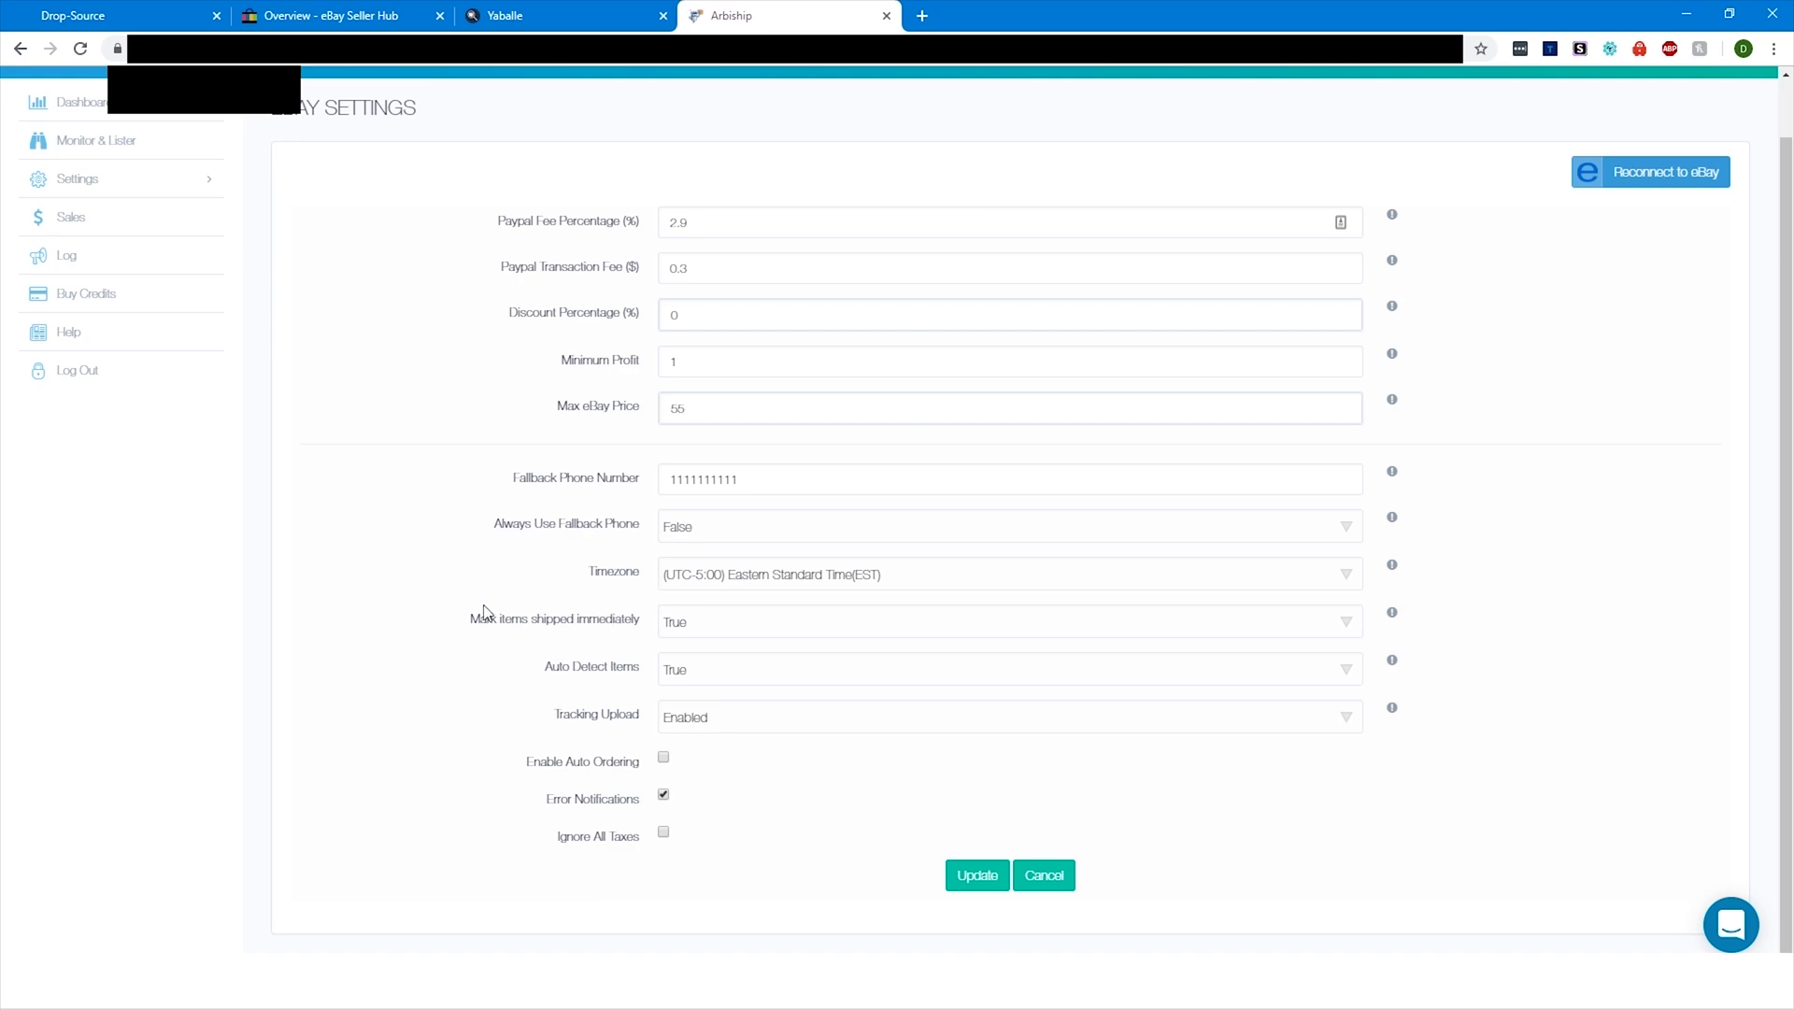
drag(480, 619, 647, 621)
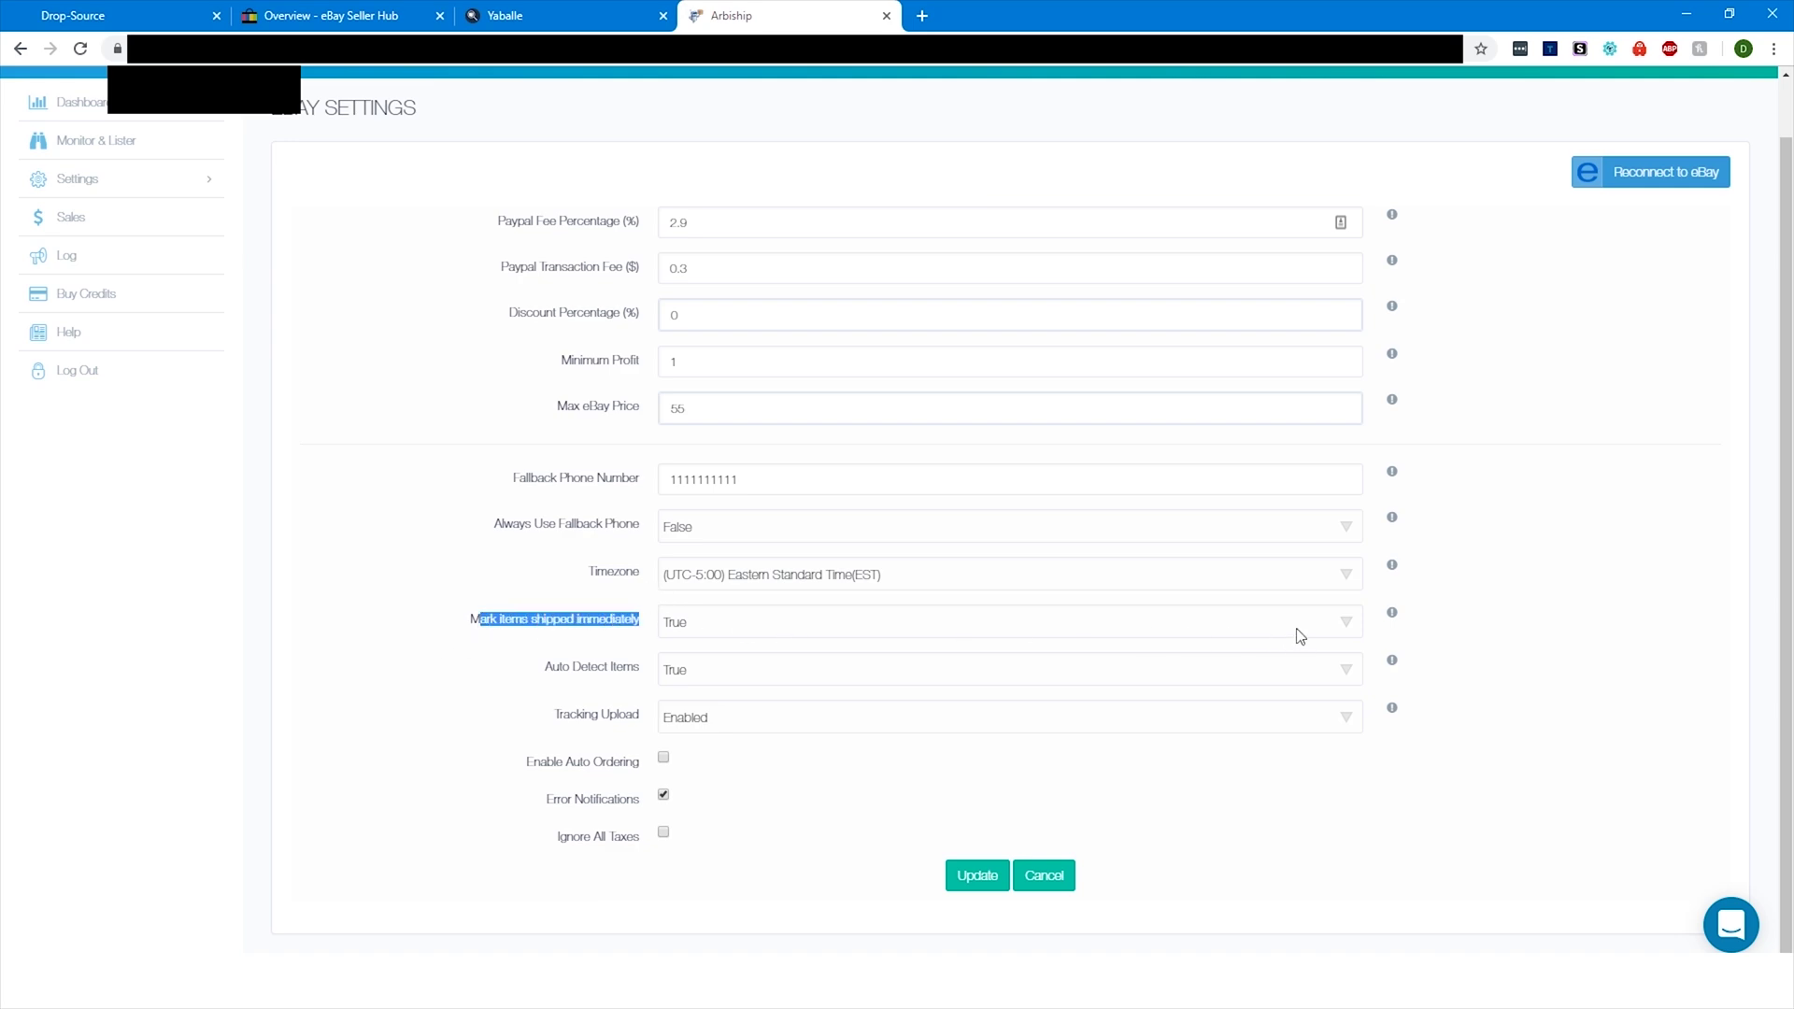
click(523, 621)
drag(465, 618, 608, 623)
click(612, 654)
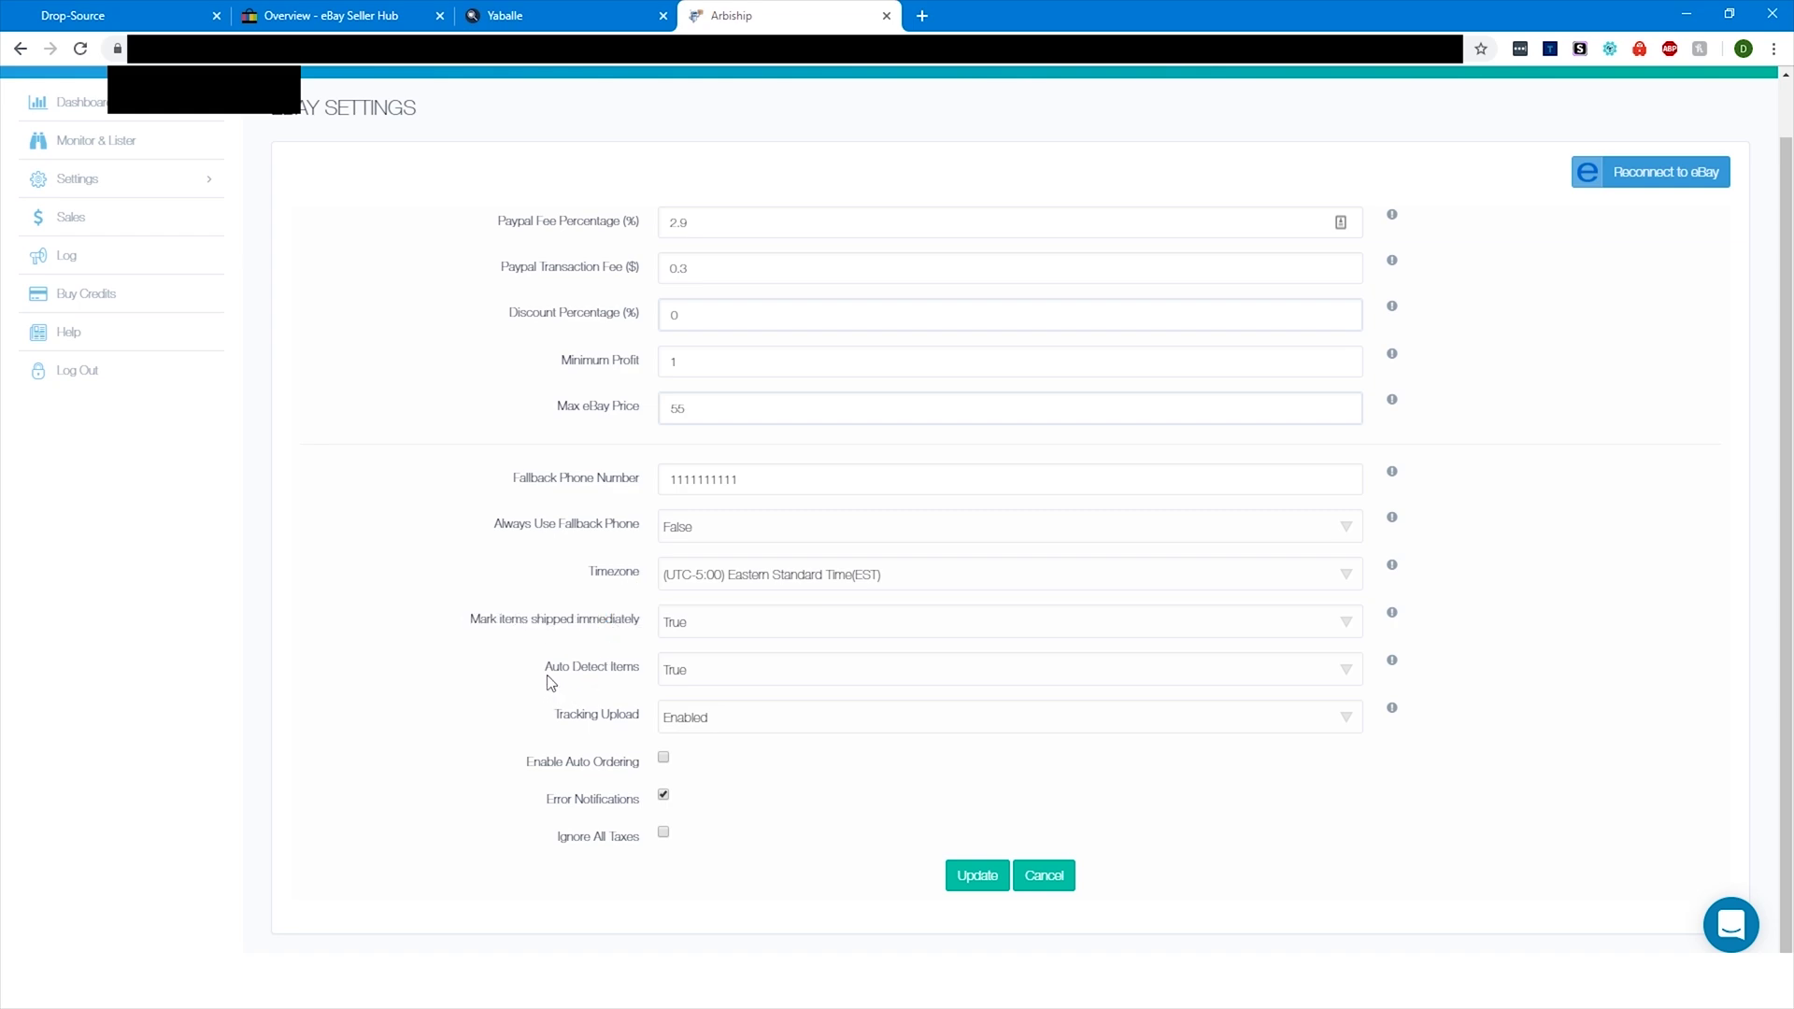
drag(545, 669, 647, 675)
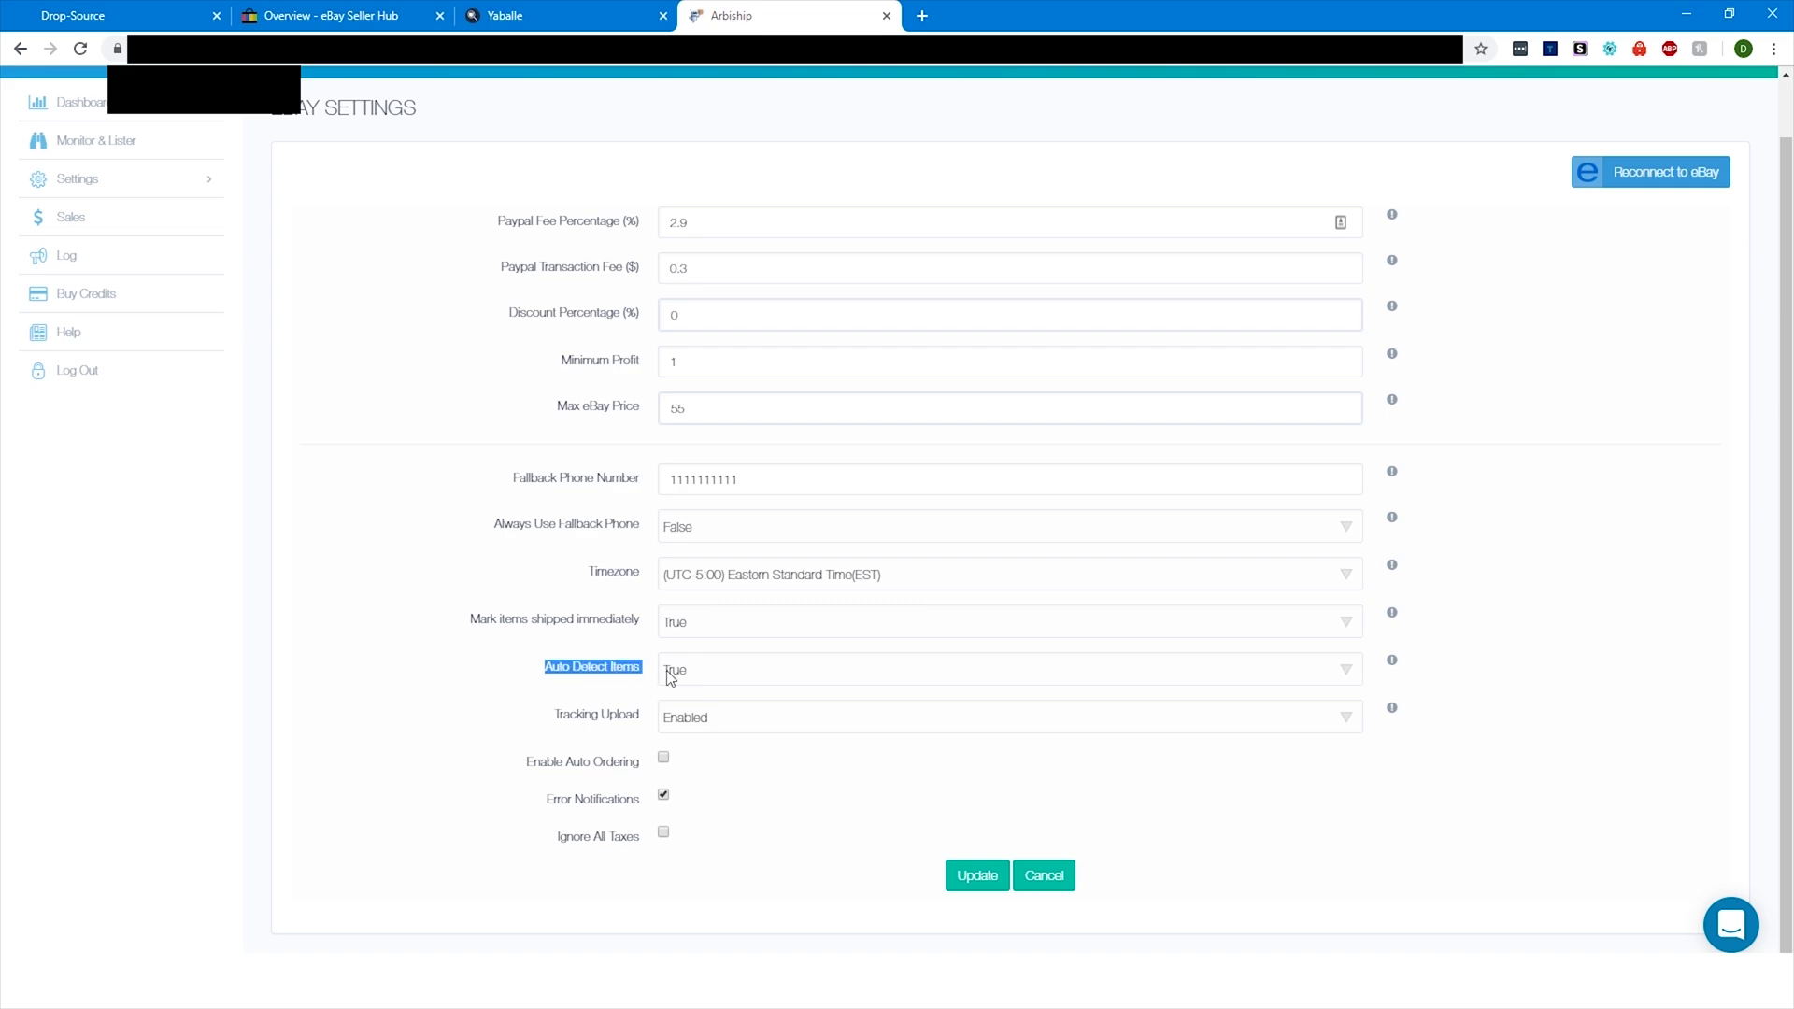
Open Seller Hub's active listings in a new tab and check the 154 total
click(526, 13)
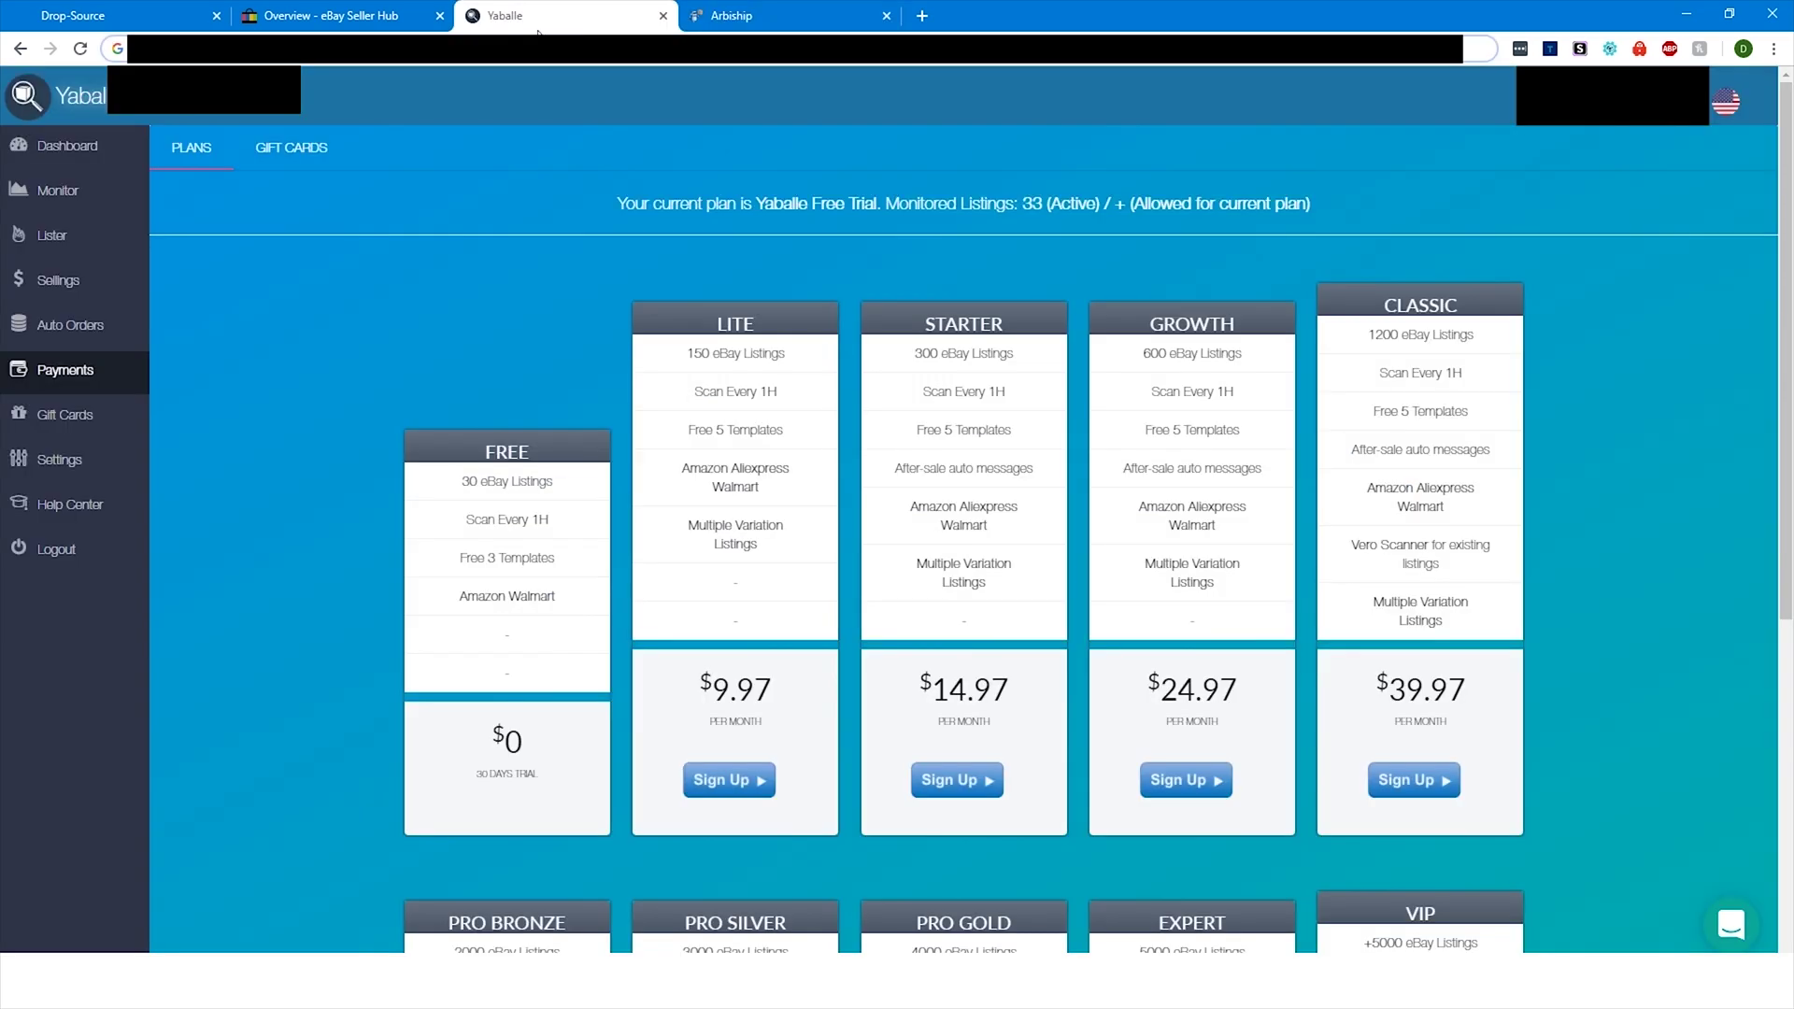
click(78, 192)
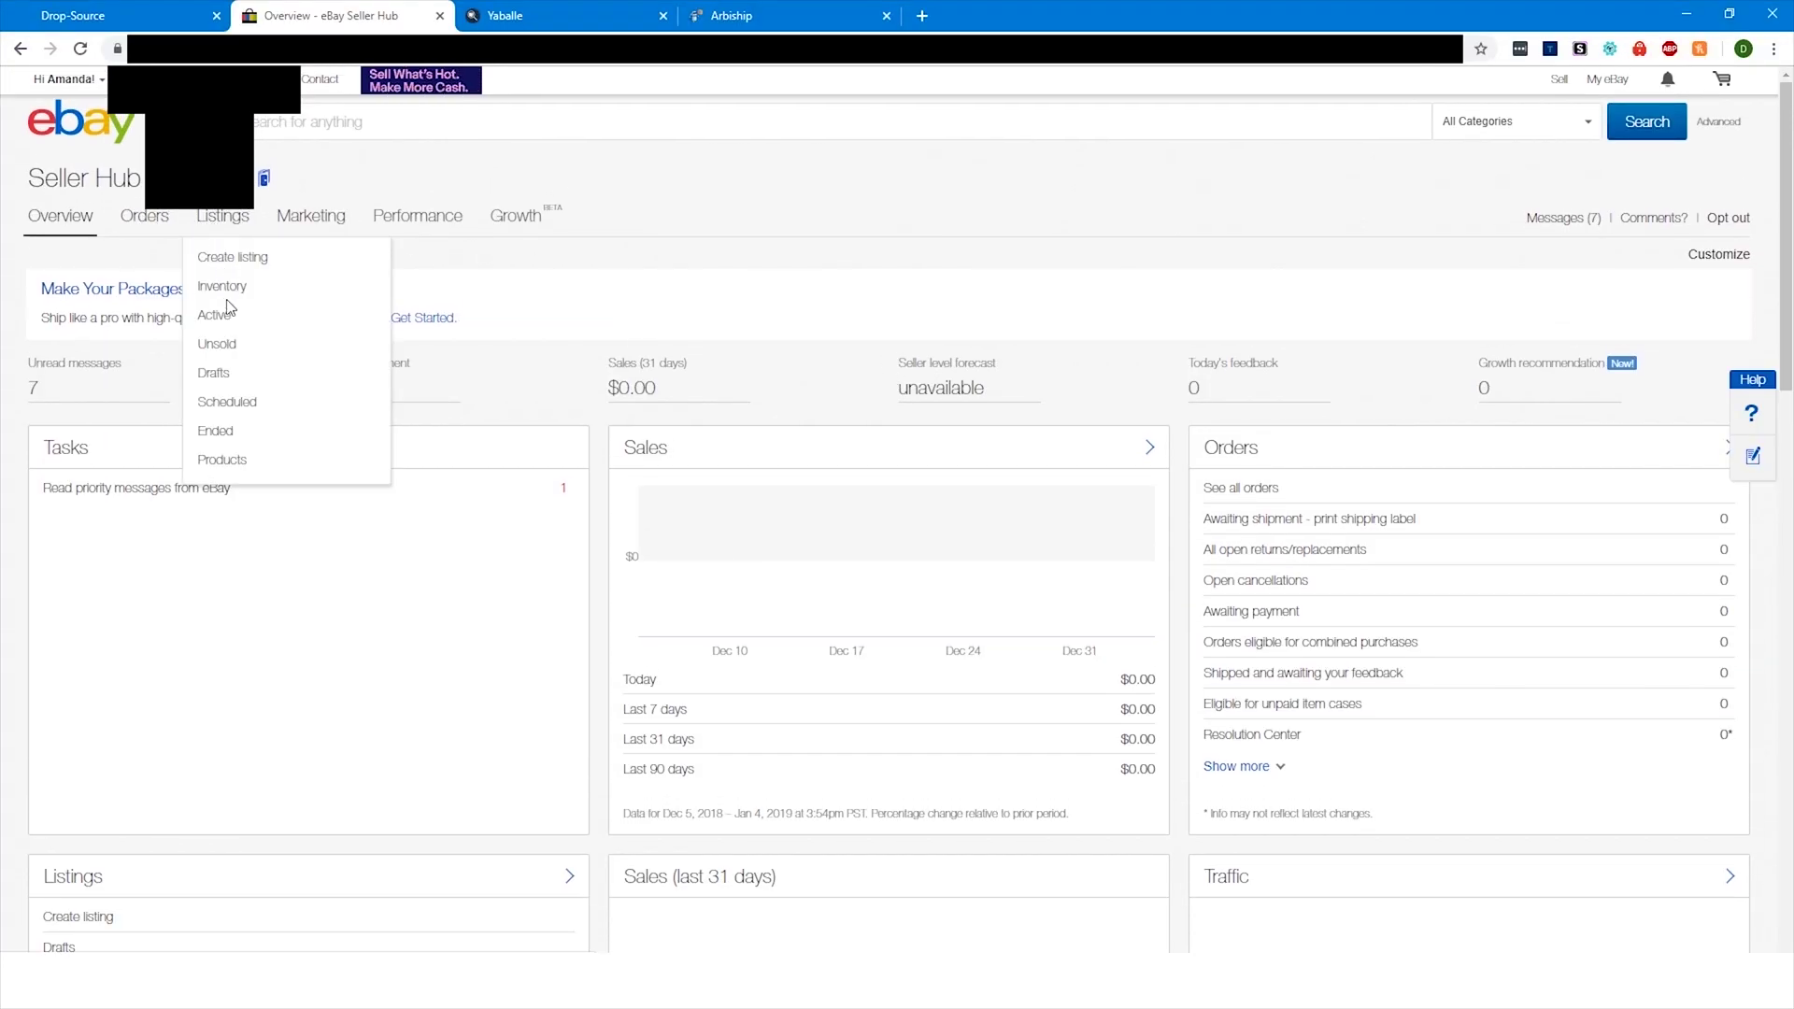
right_click(258, 315)
click(309, 329)
click(499, 13)
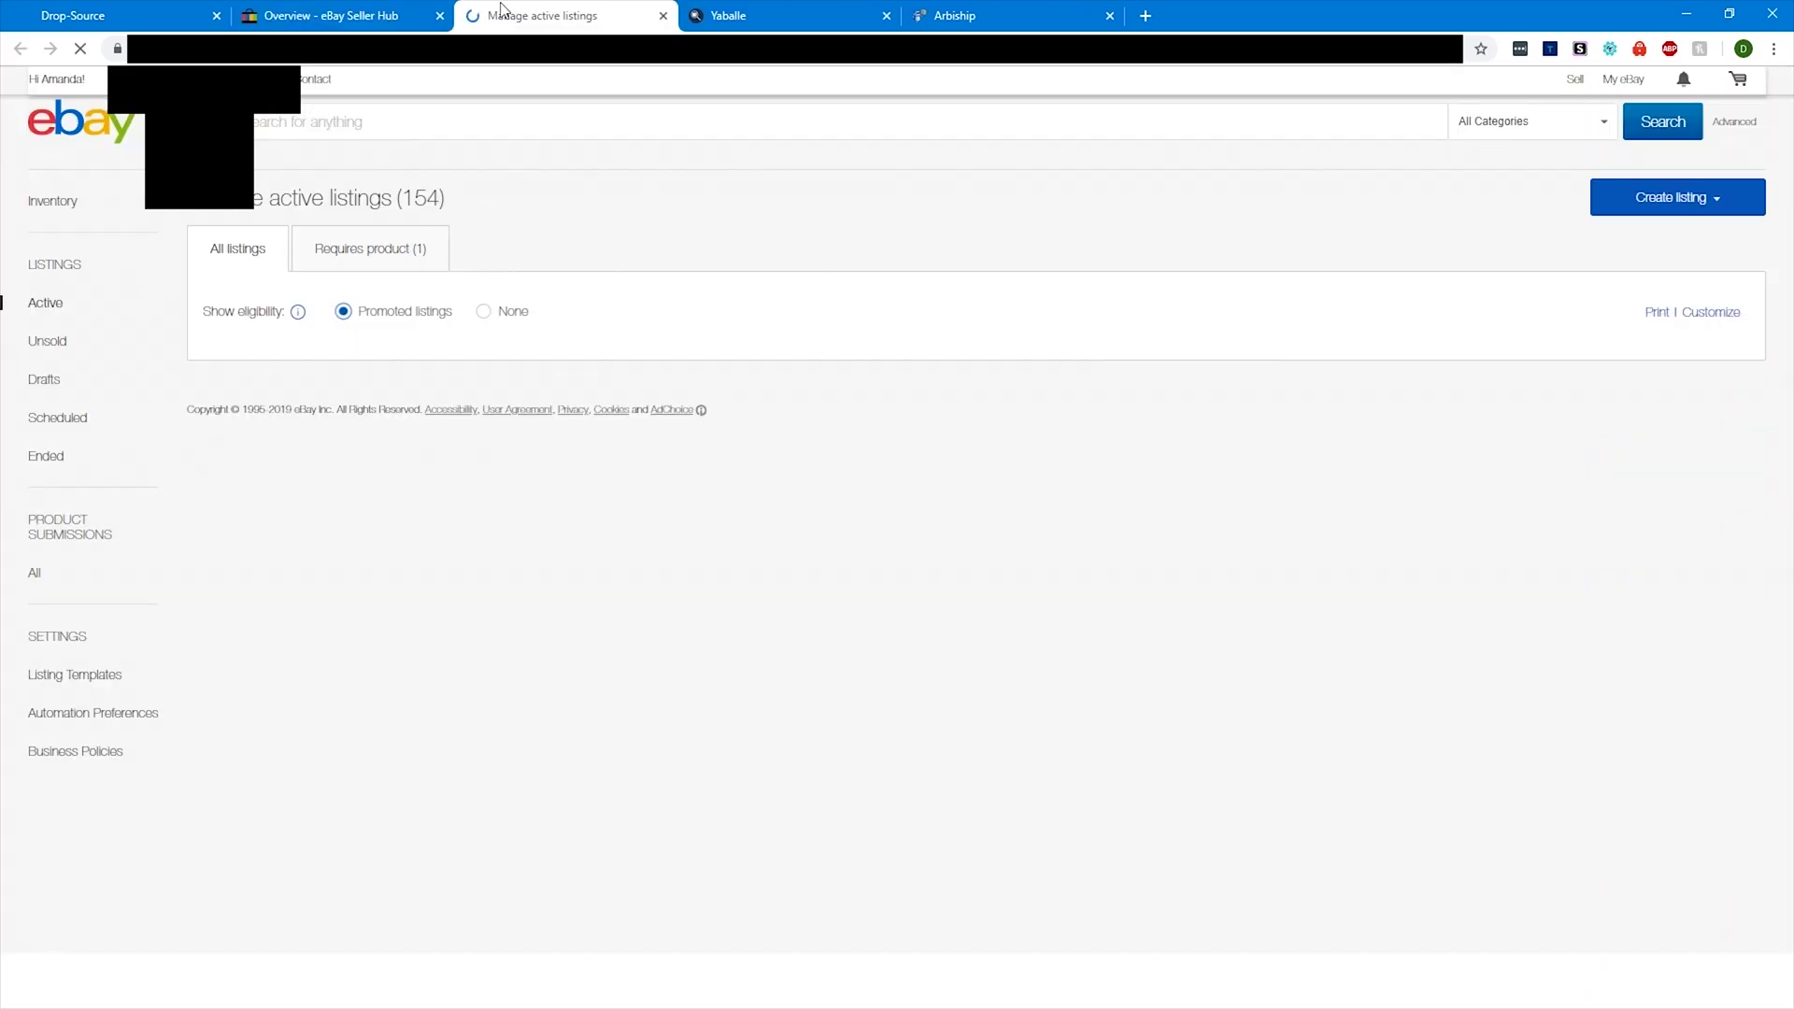
scroll(745, 416, down, 4)
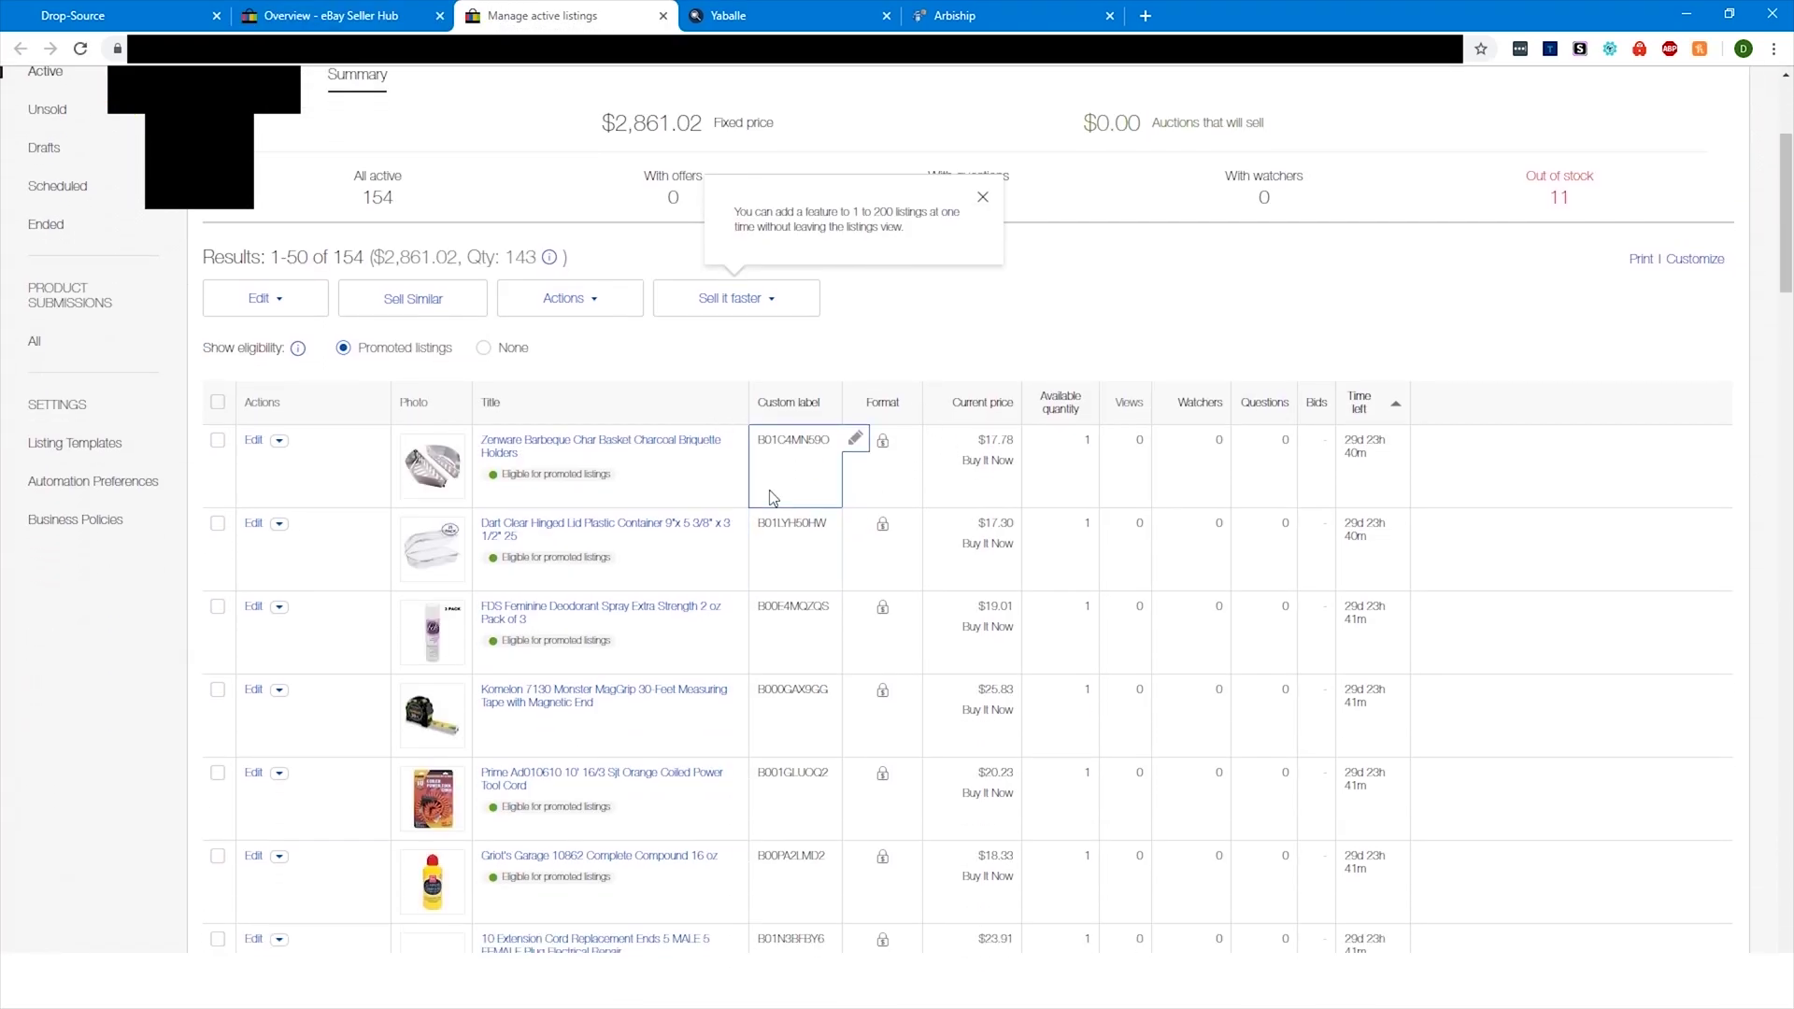
scroll(772, 496, down, 2)
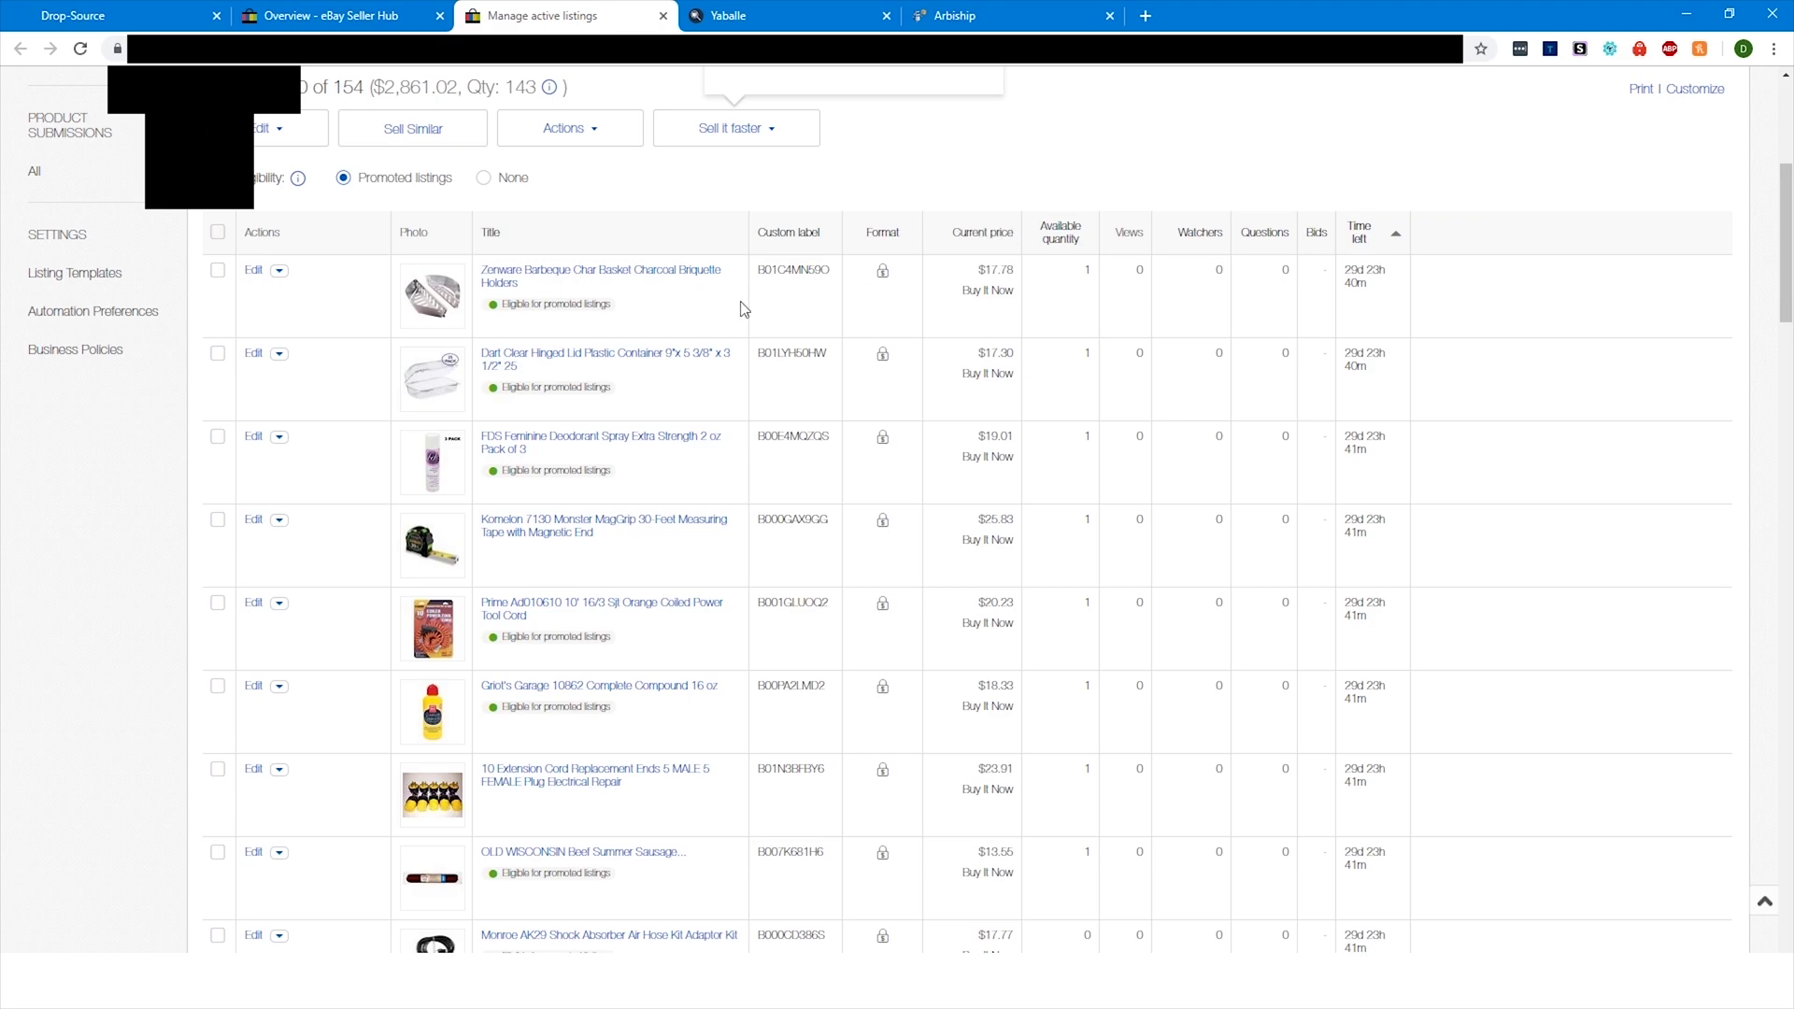
drag(313, 87, 375, 87)
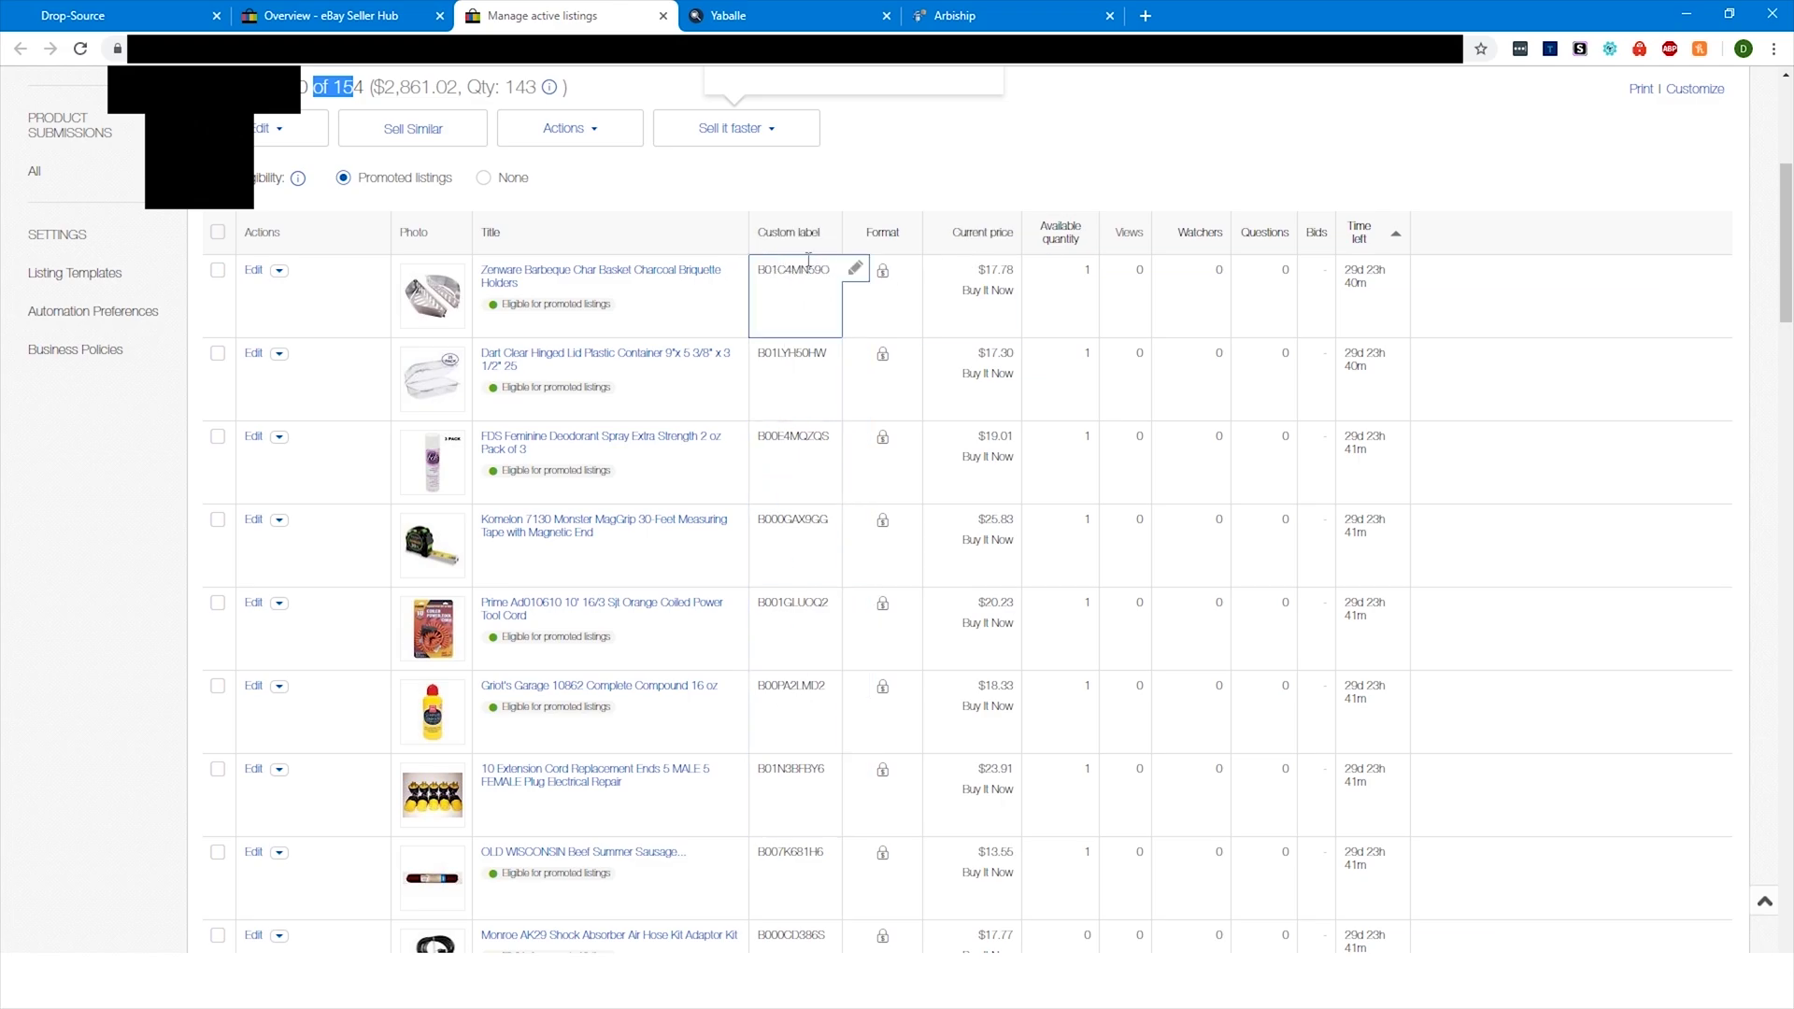
Compare the active listings with Arbiship's eBay settings, reviewing Auto Detect Items and Tracking Upload
click(990, 15)
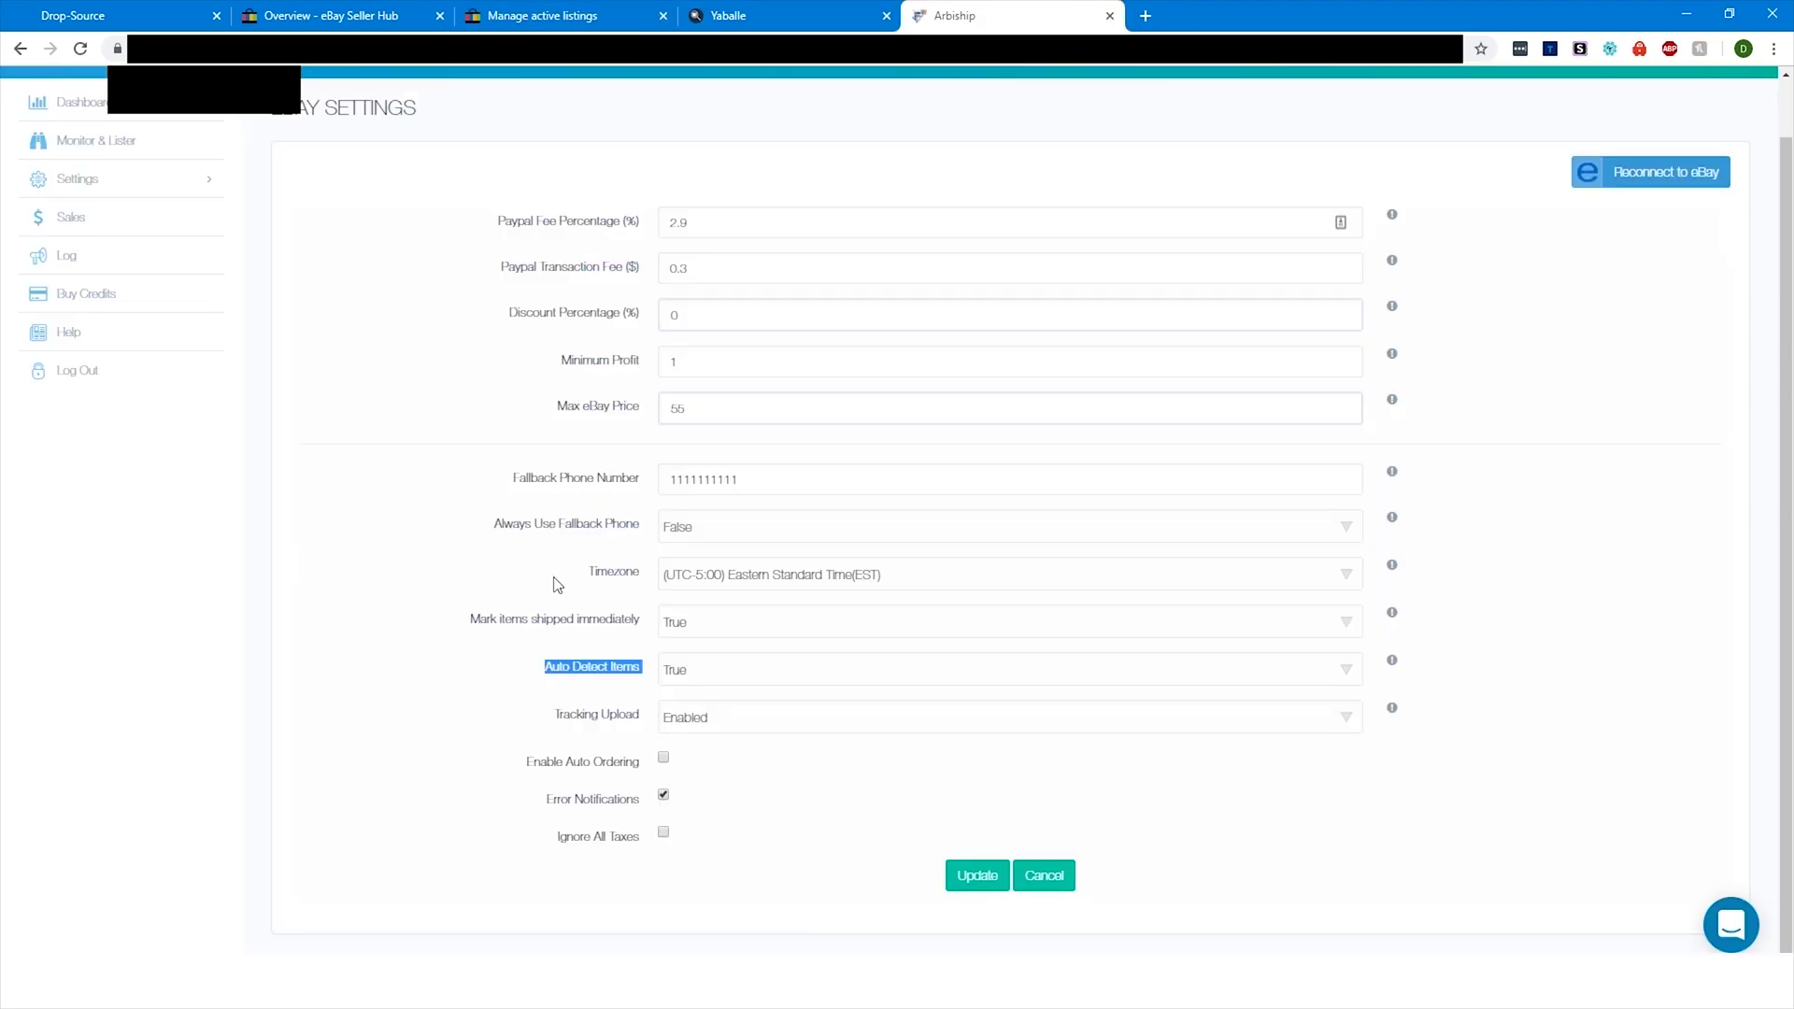
click(583, 16)
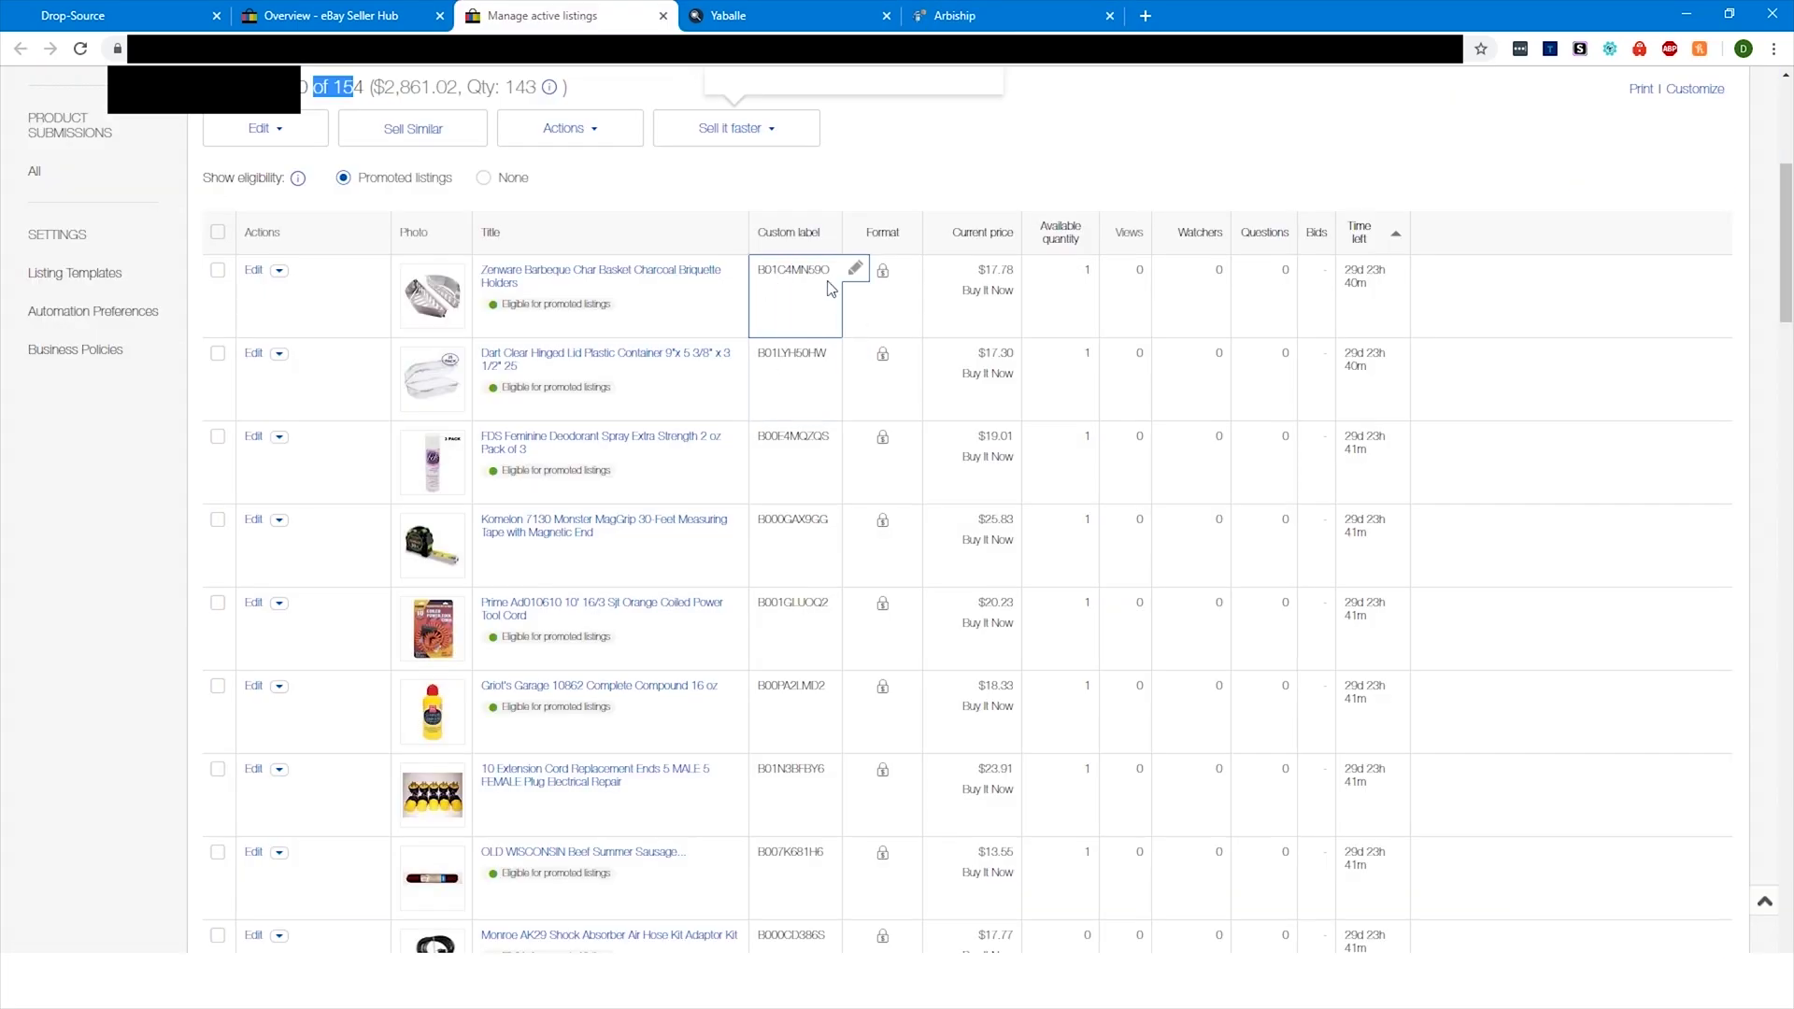
click(991, 15)
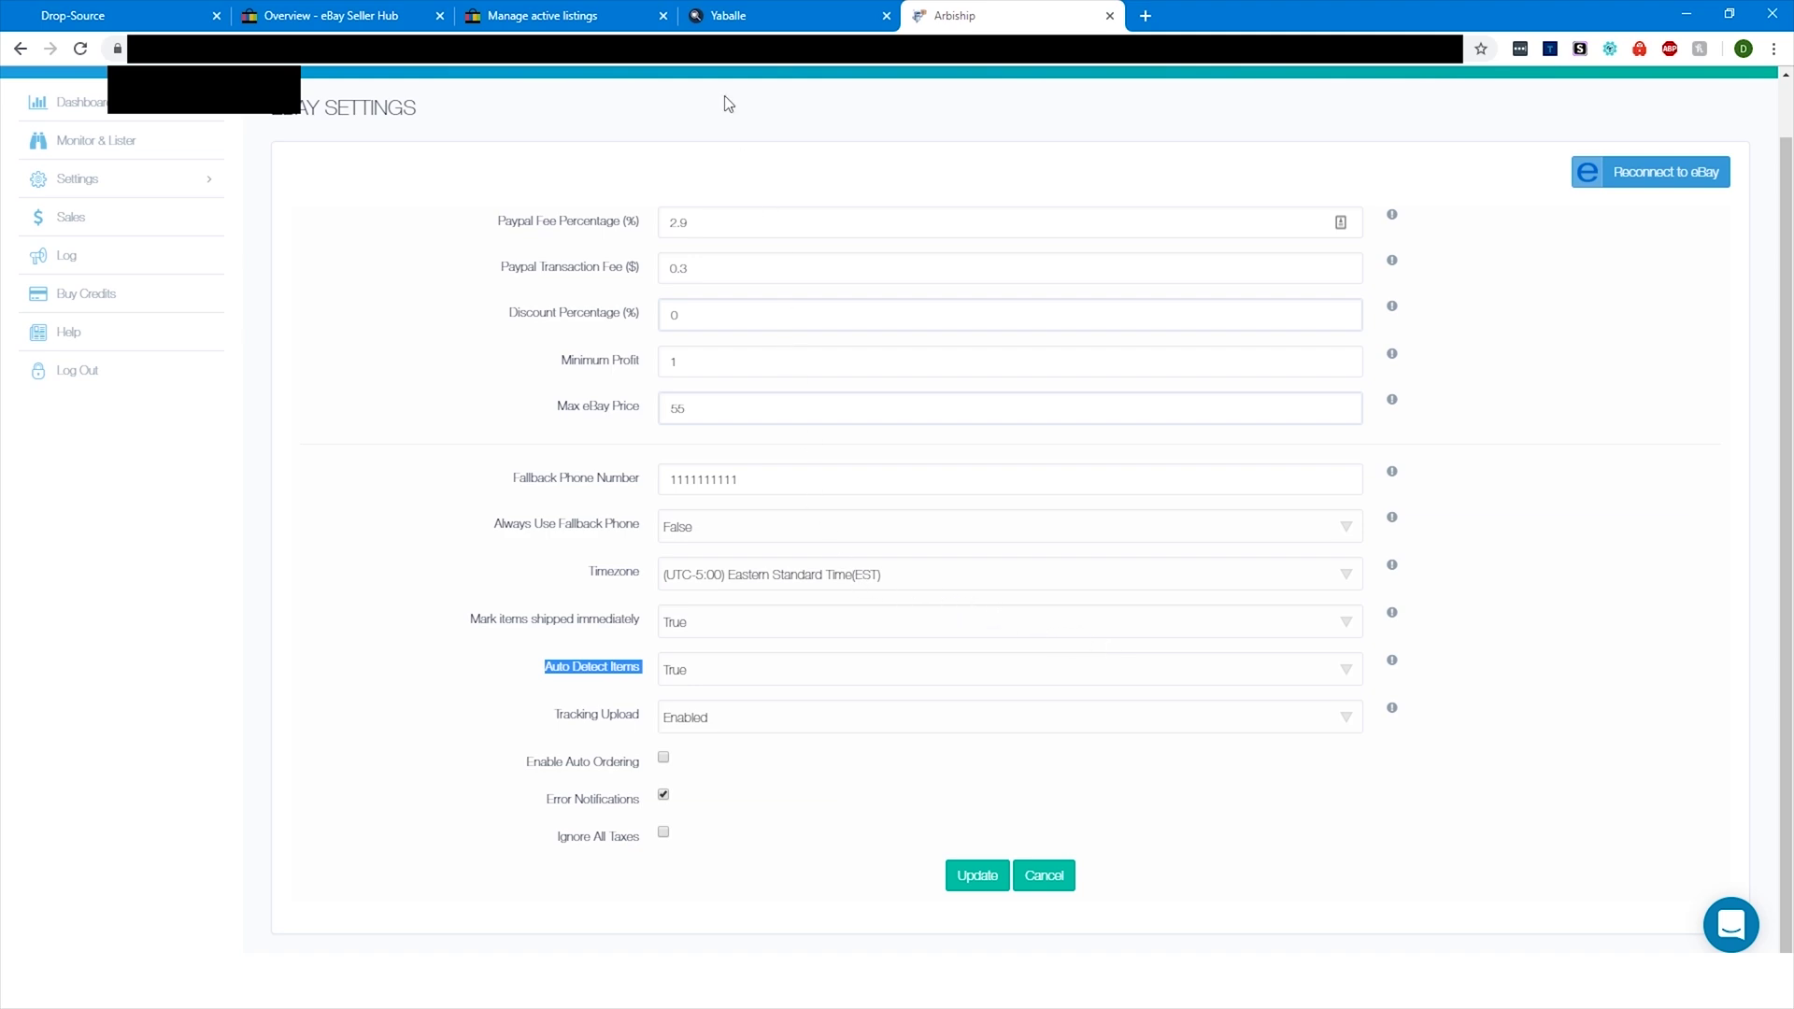
click(590, 11)
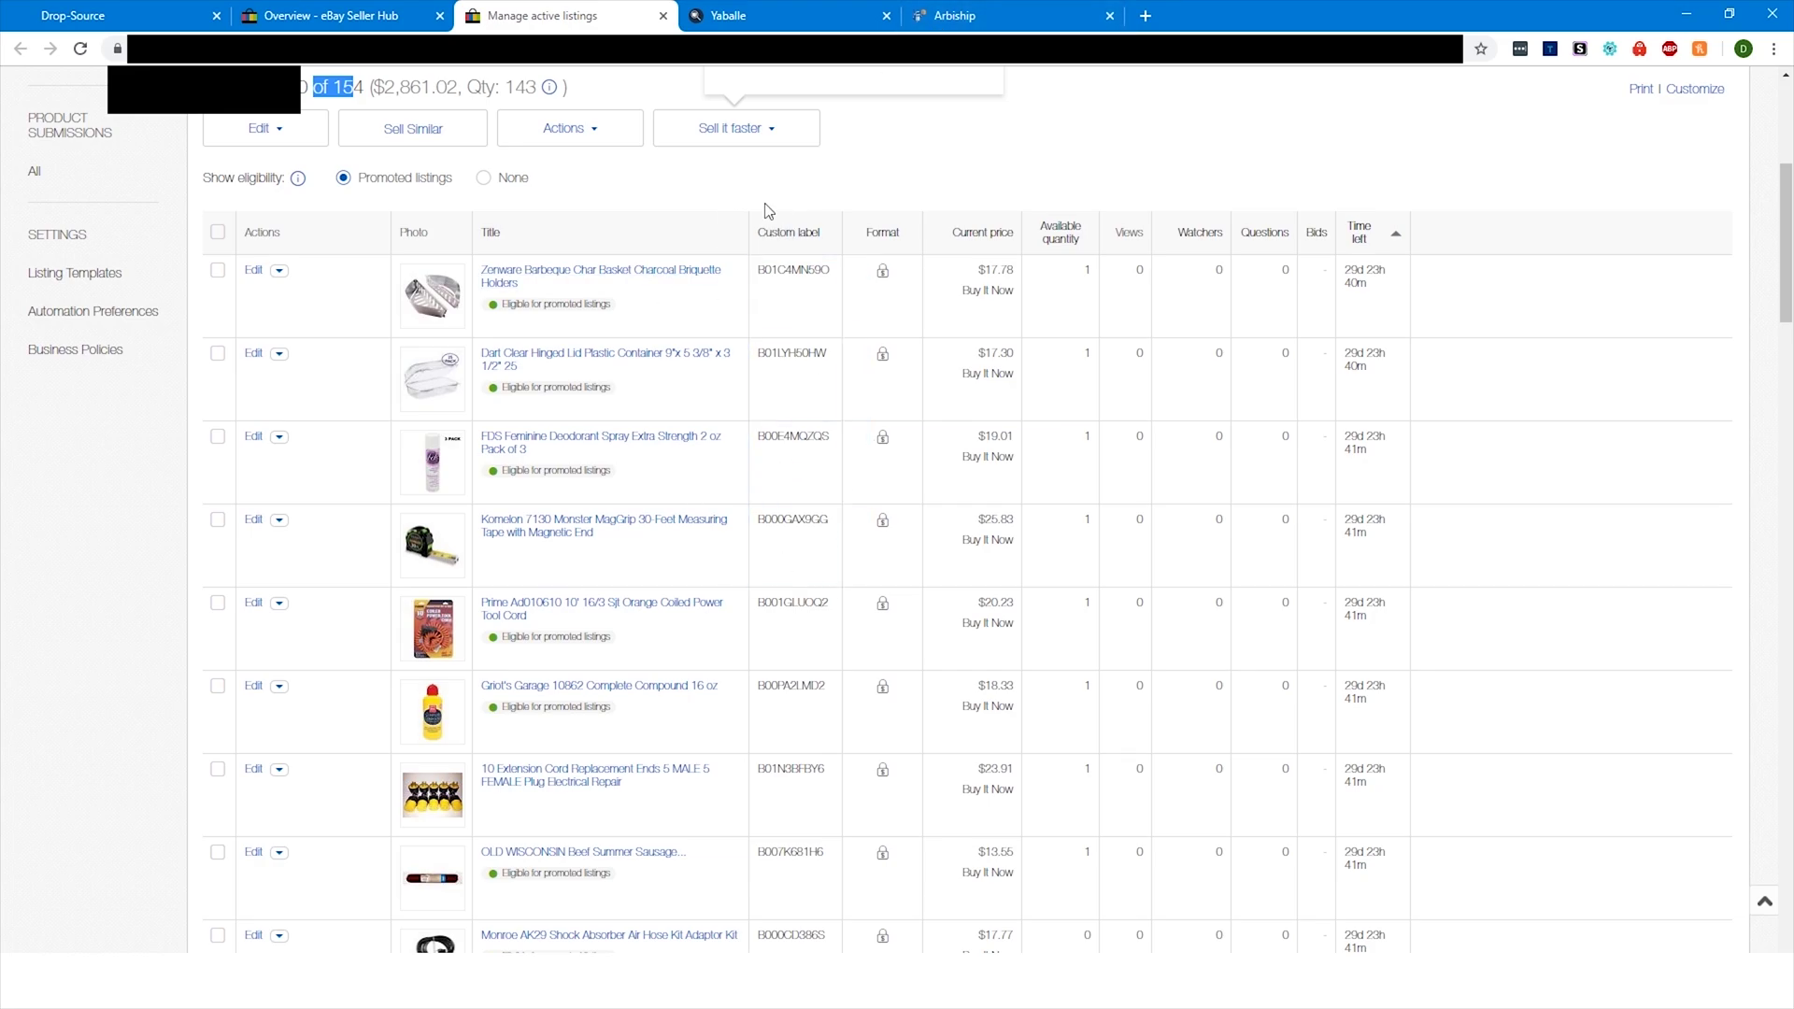
click(953, 15)
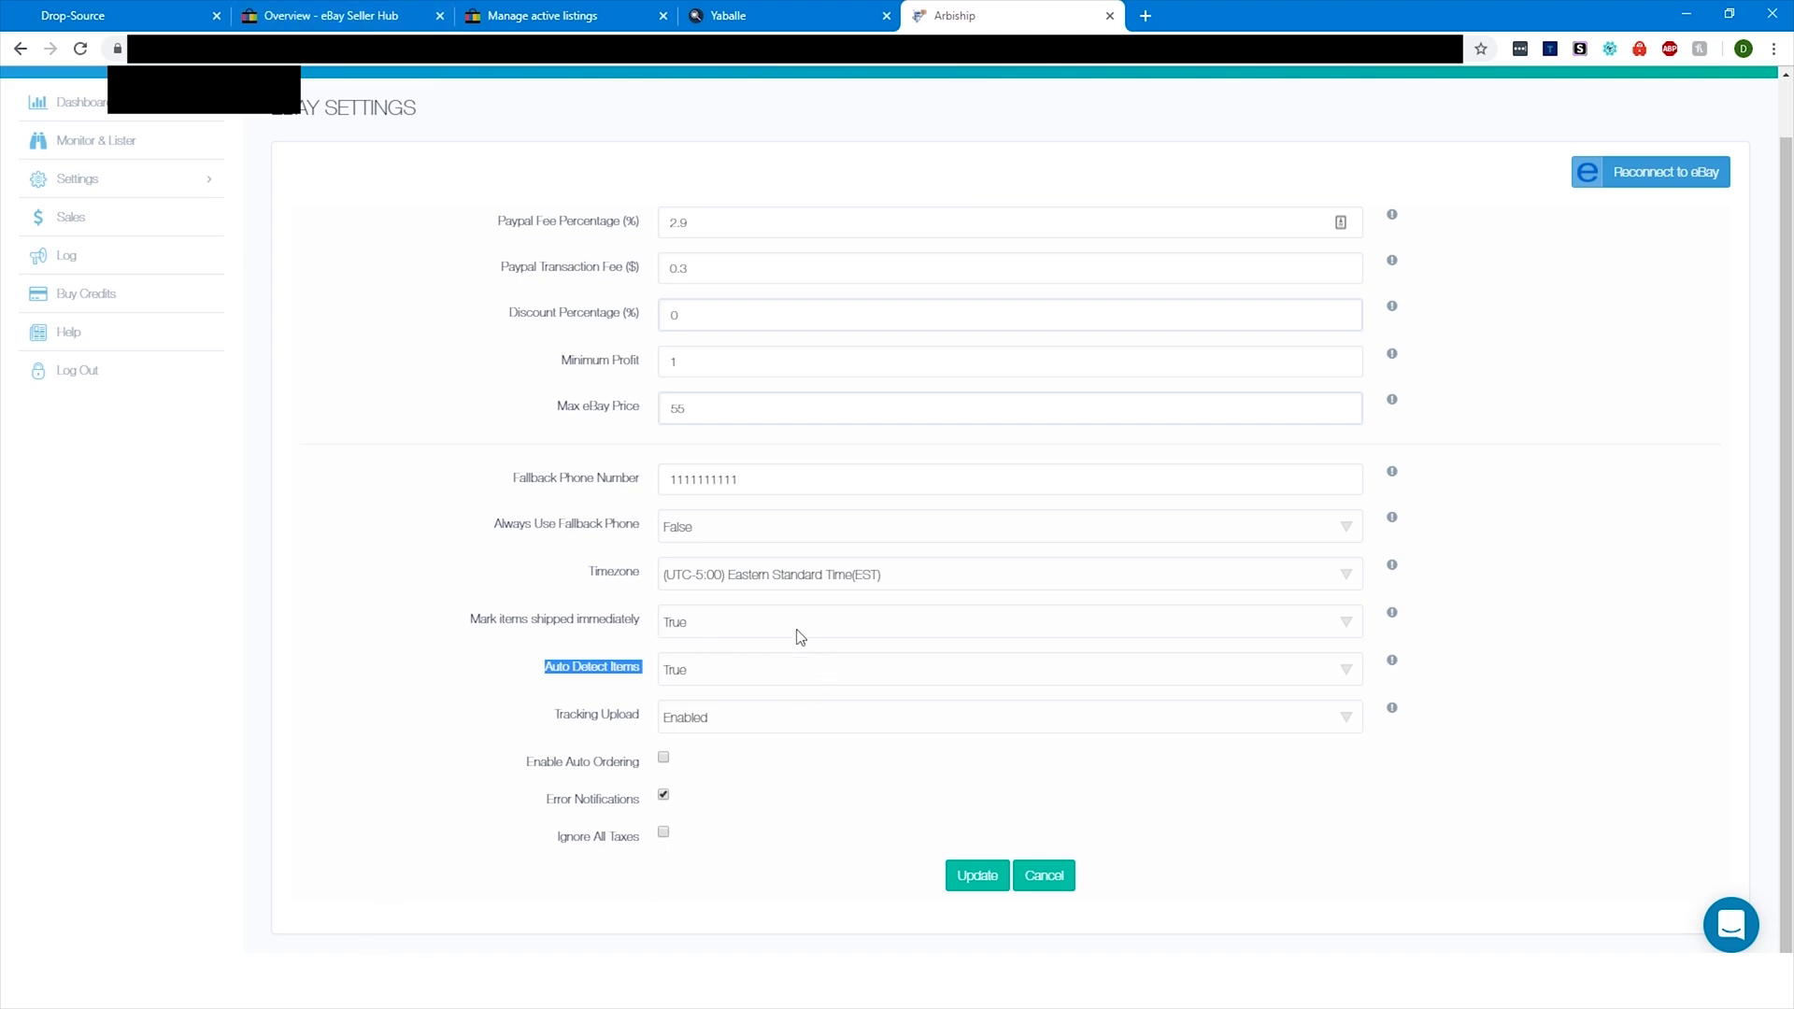
click(596, 722)
drag(571, 720, 645, 721)
Save the eBay settings with Update so the success confirmation appears
click(651, 722)
click(979, 885)
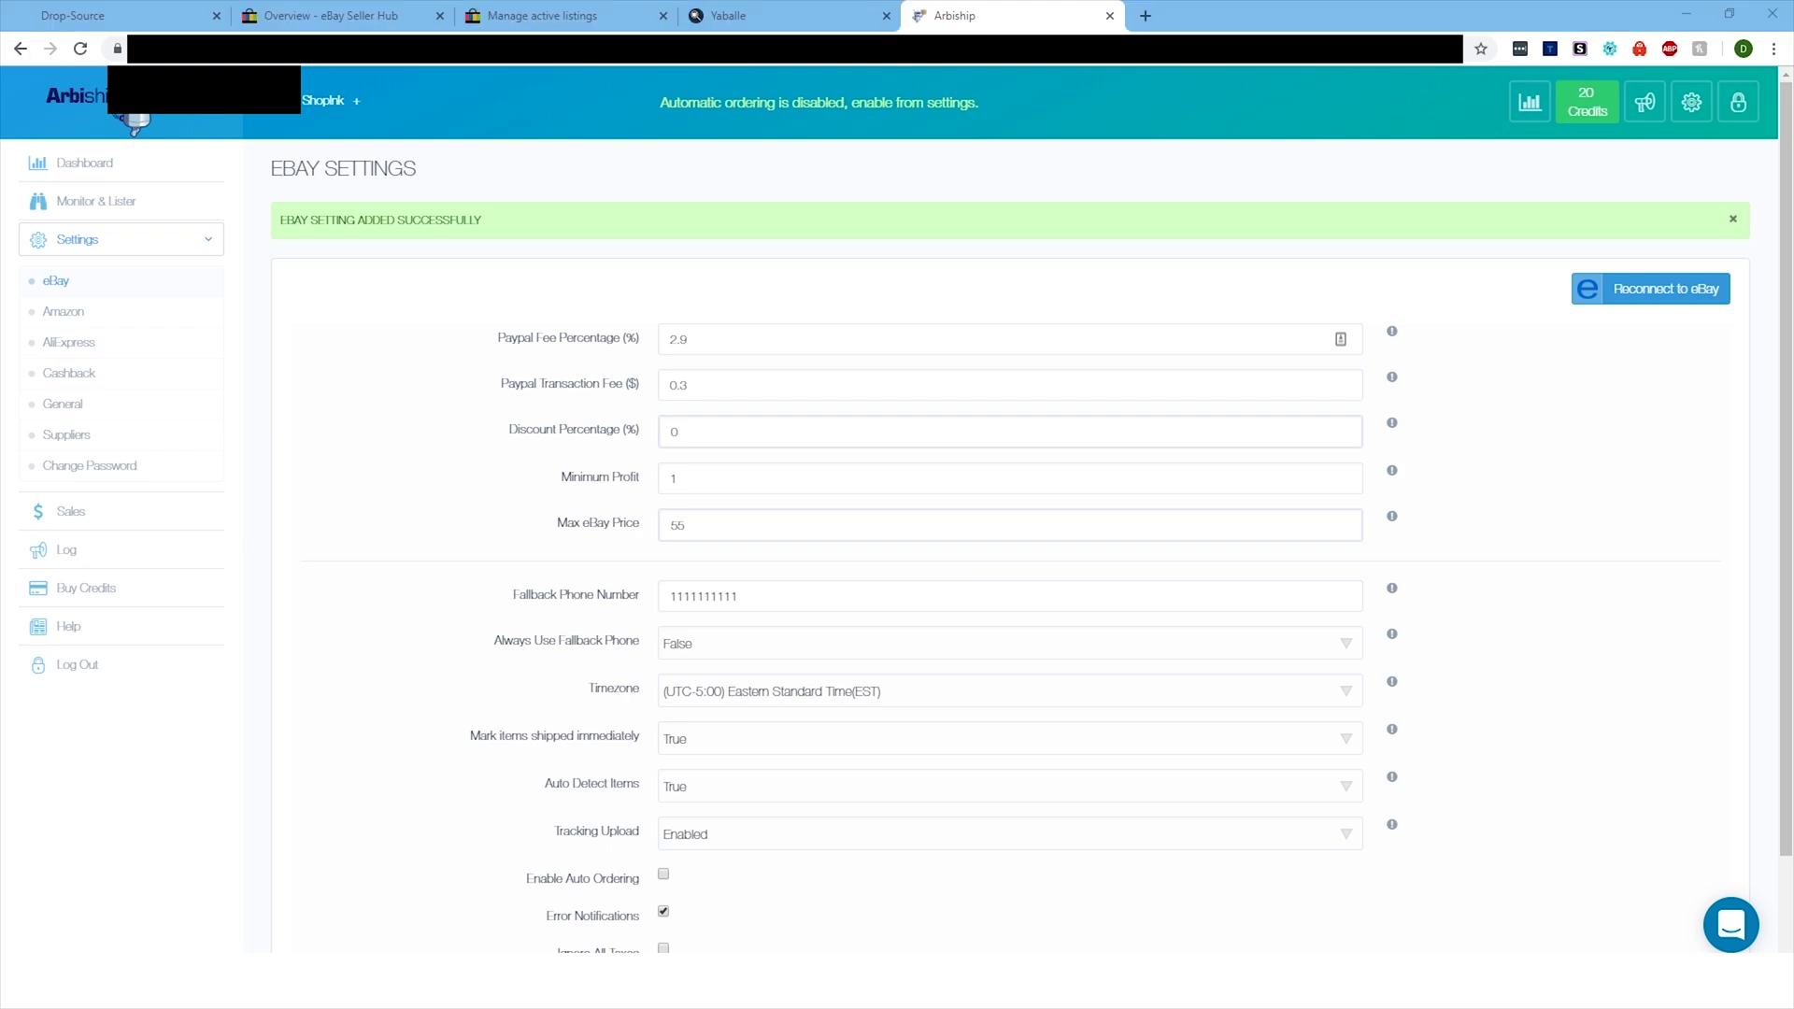
Open Amazon supplier settings, dismiss the Set Up message, and review email, password and authenticator fields
click(69, 311)
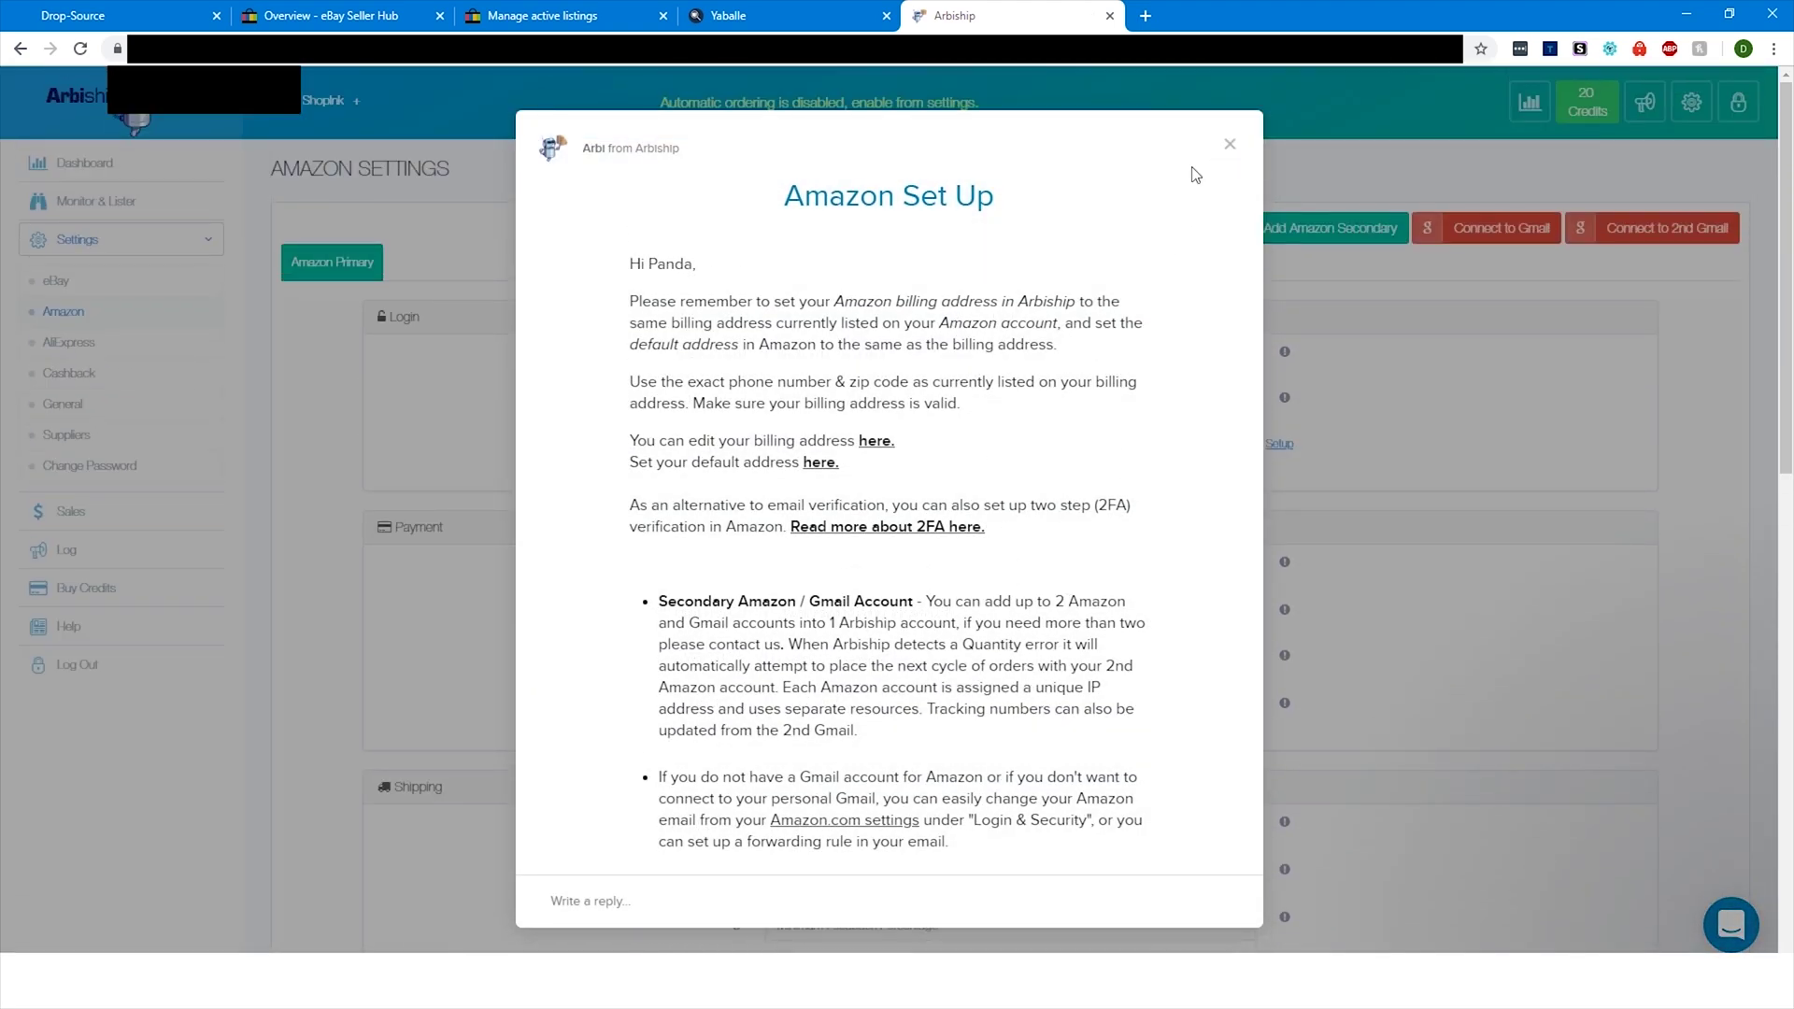
click(1230, 144)
click(874, 352)
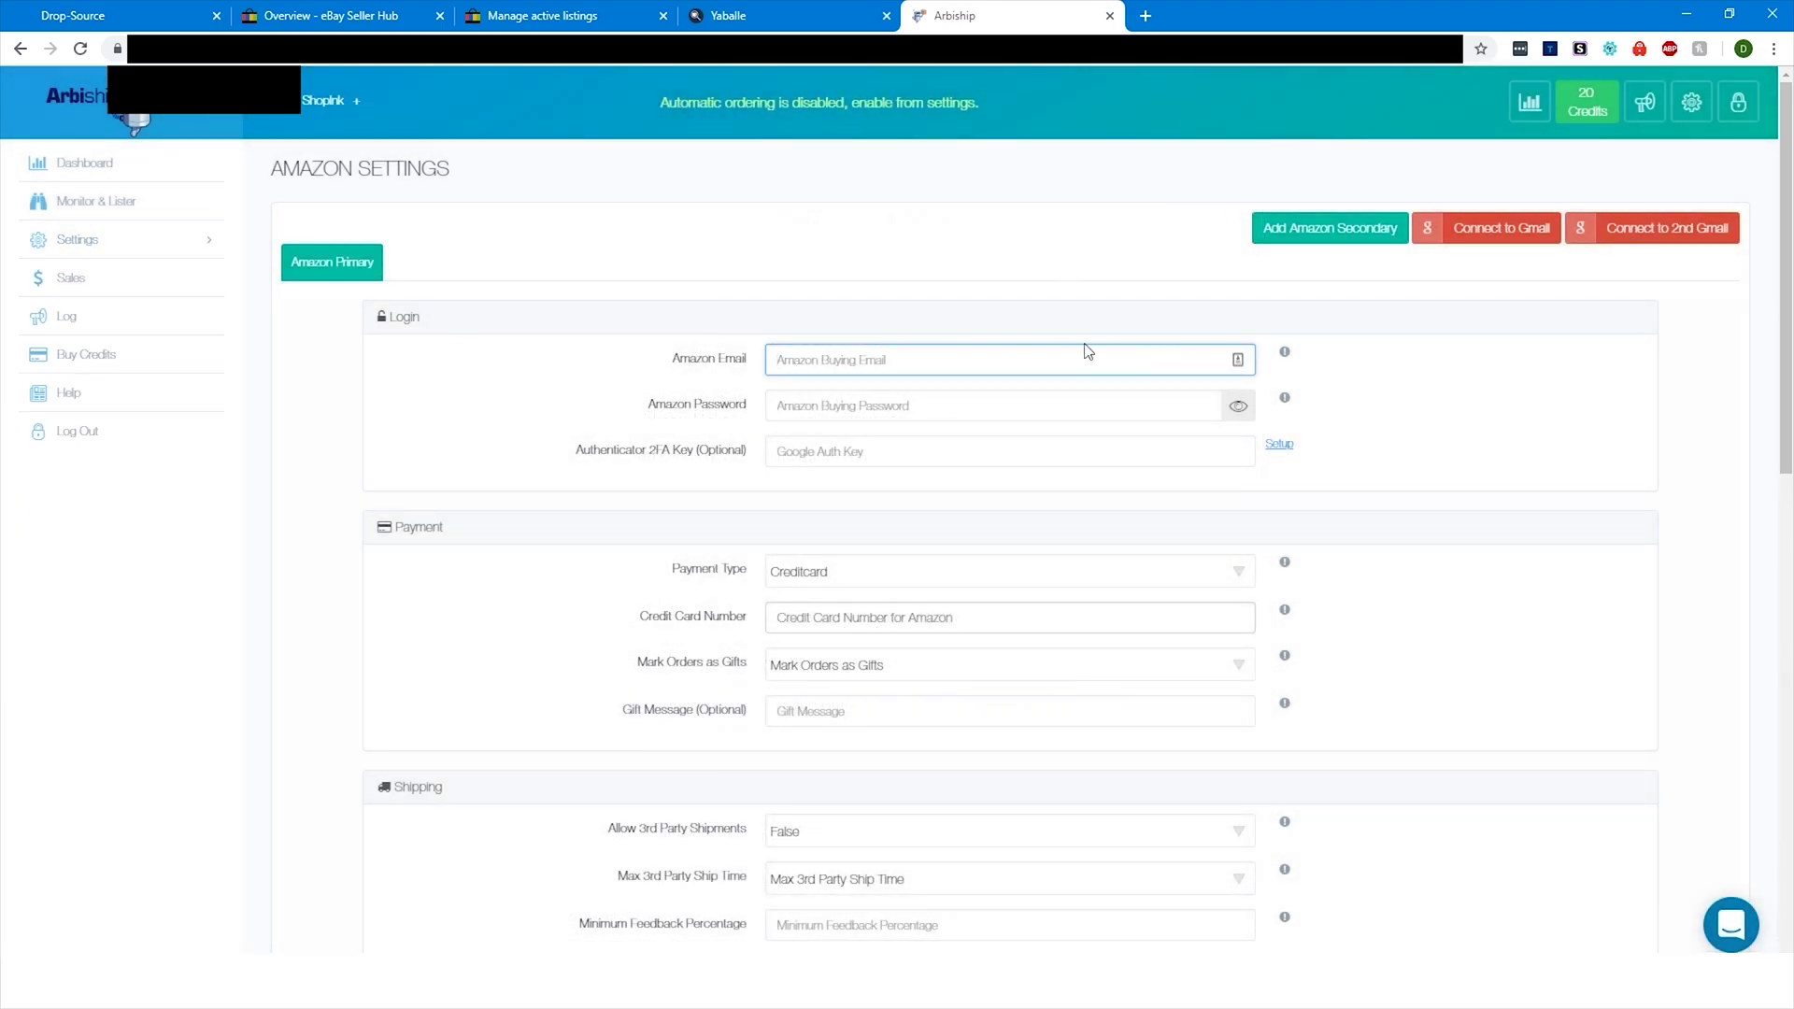
click(818, 407)
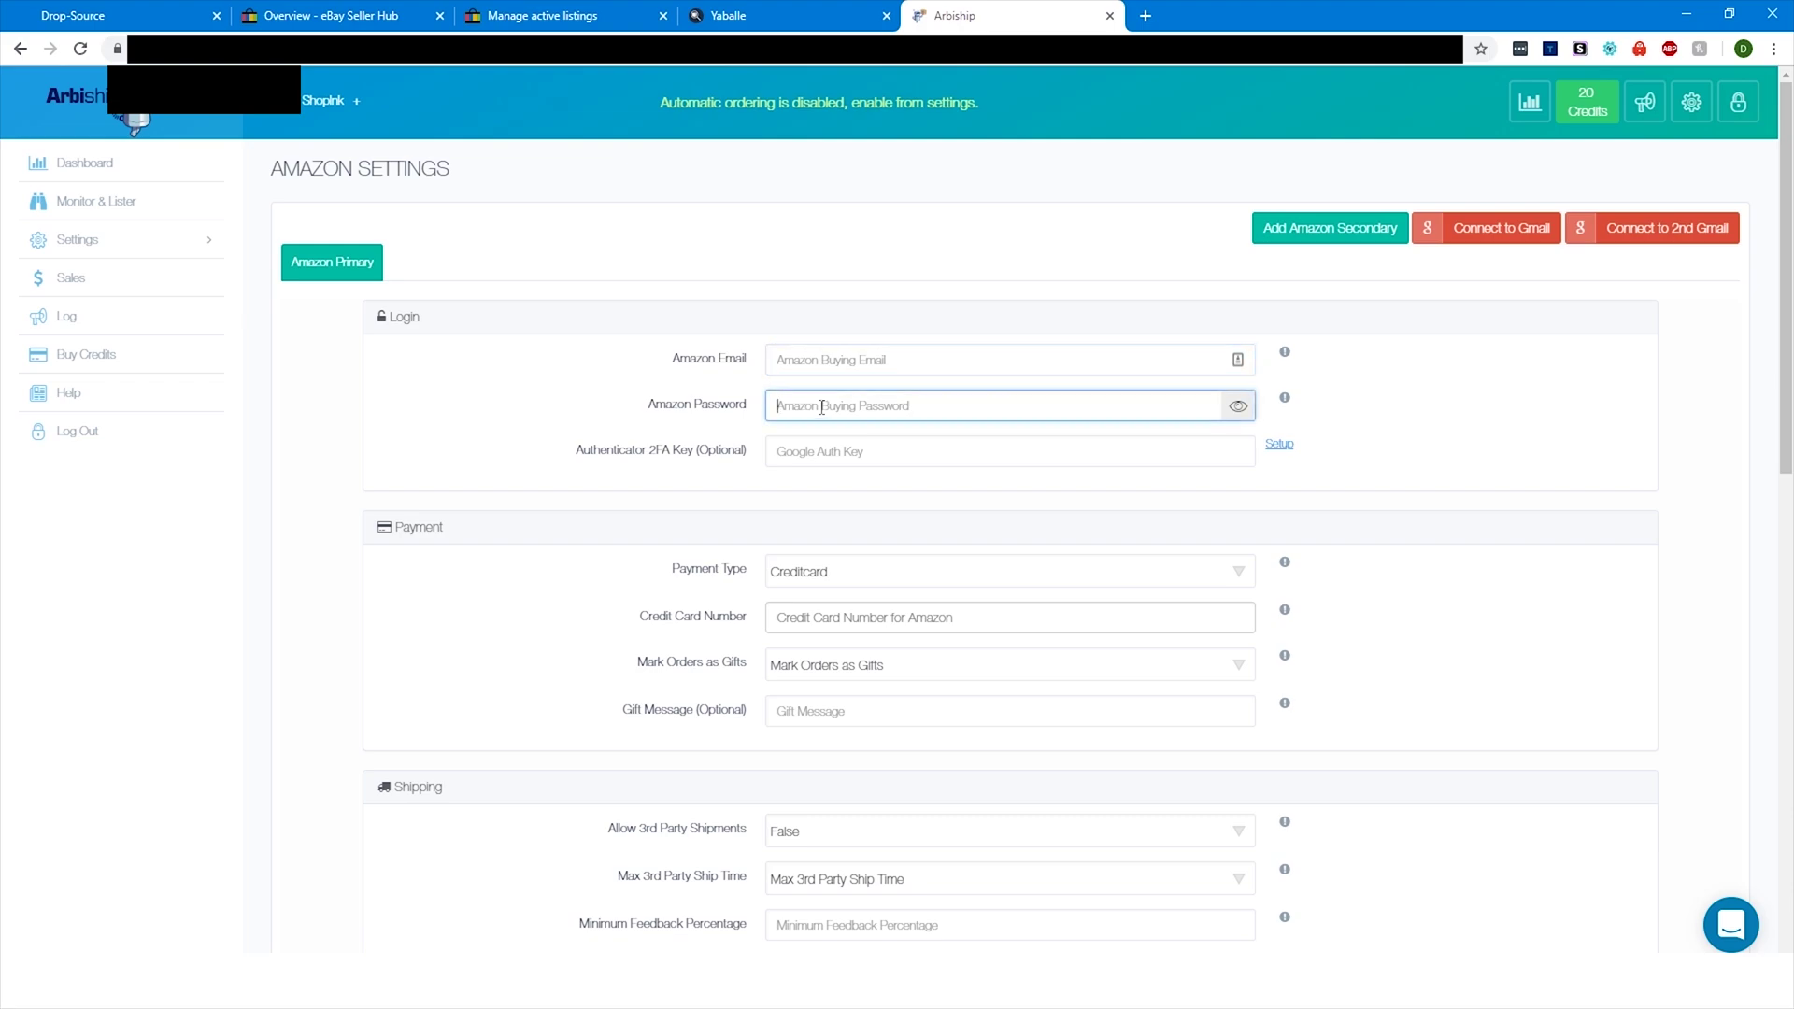
click(897, 458)
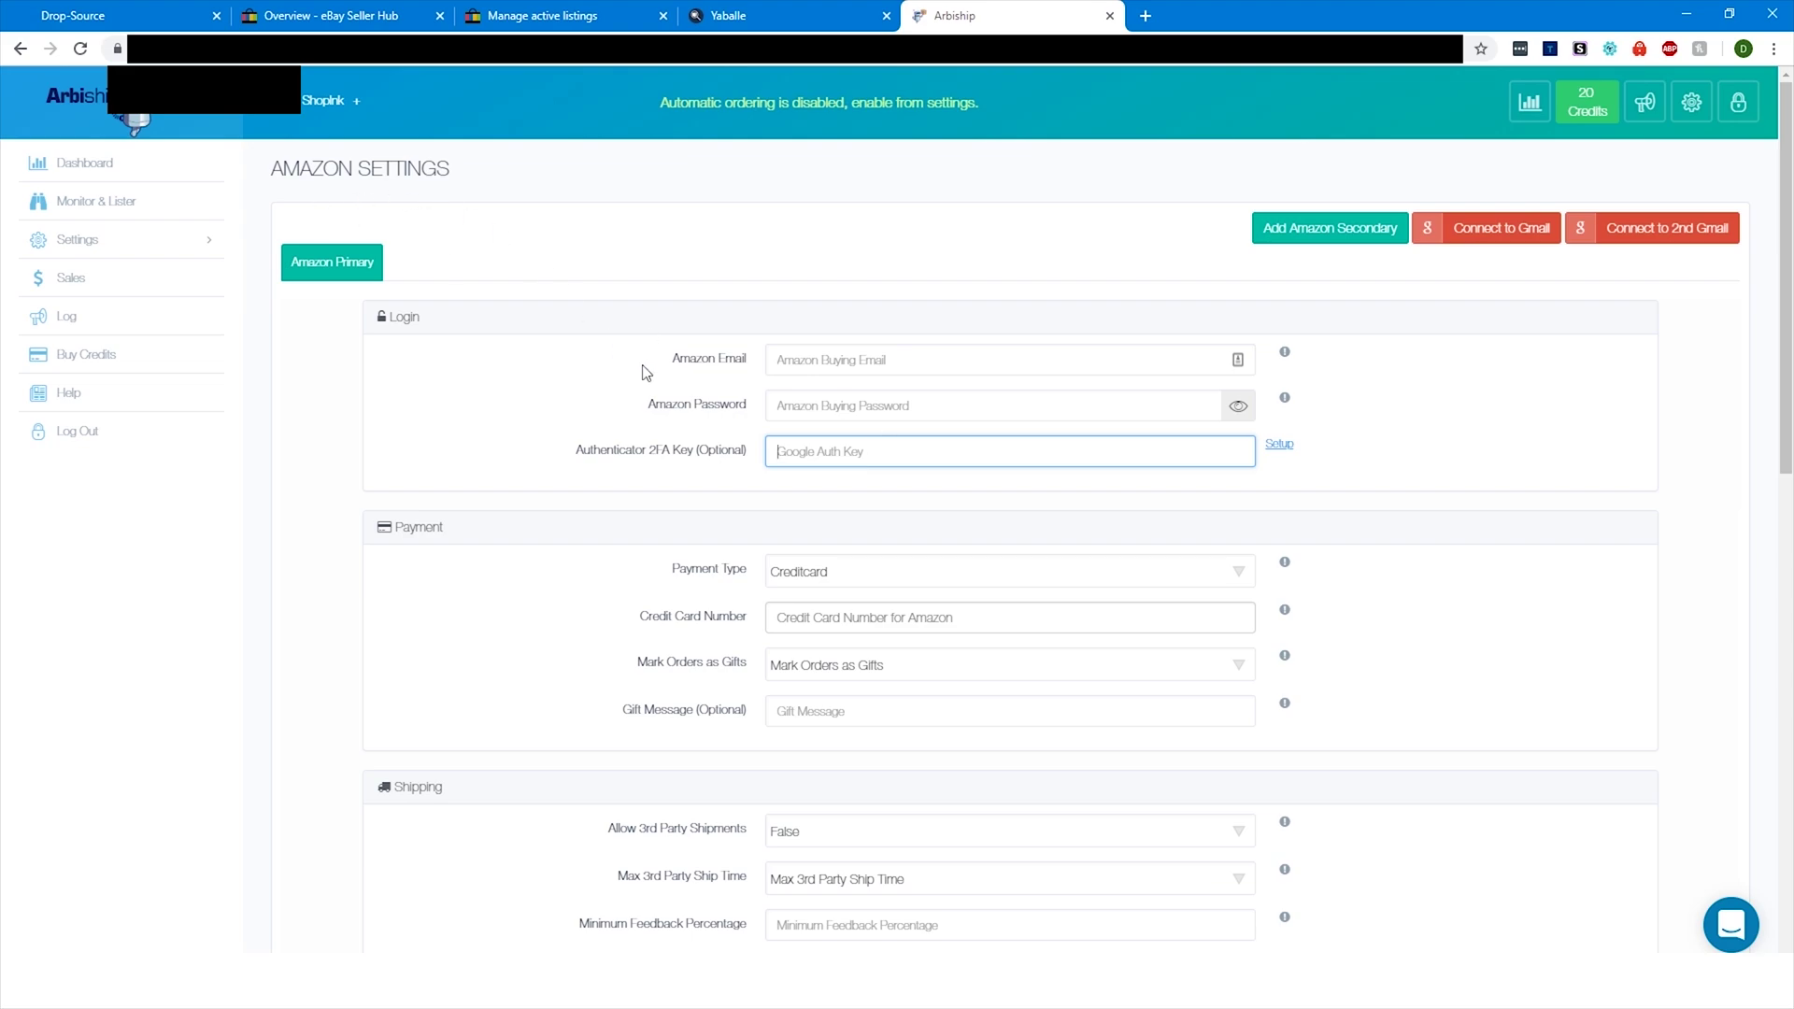
click(648, 458)
drag(590, 452, 741, 452)
click(924, 443)
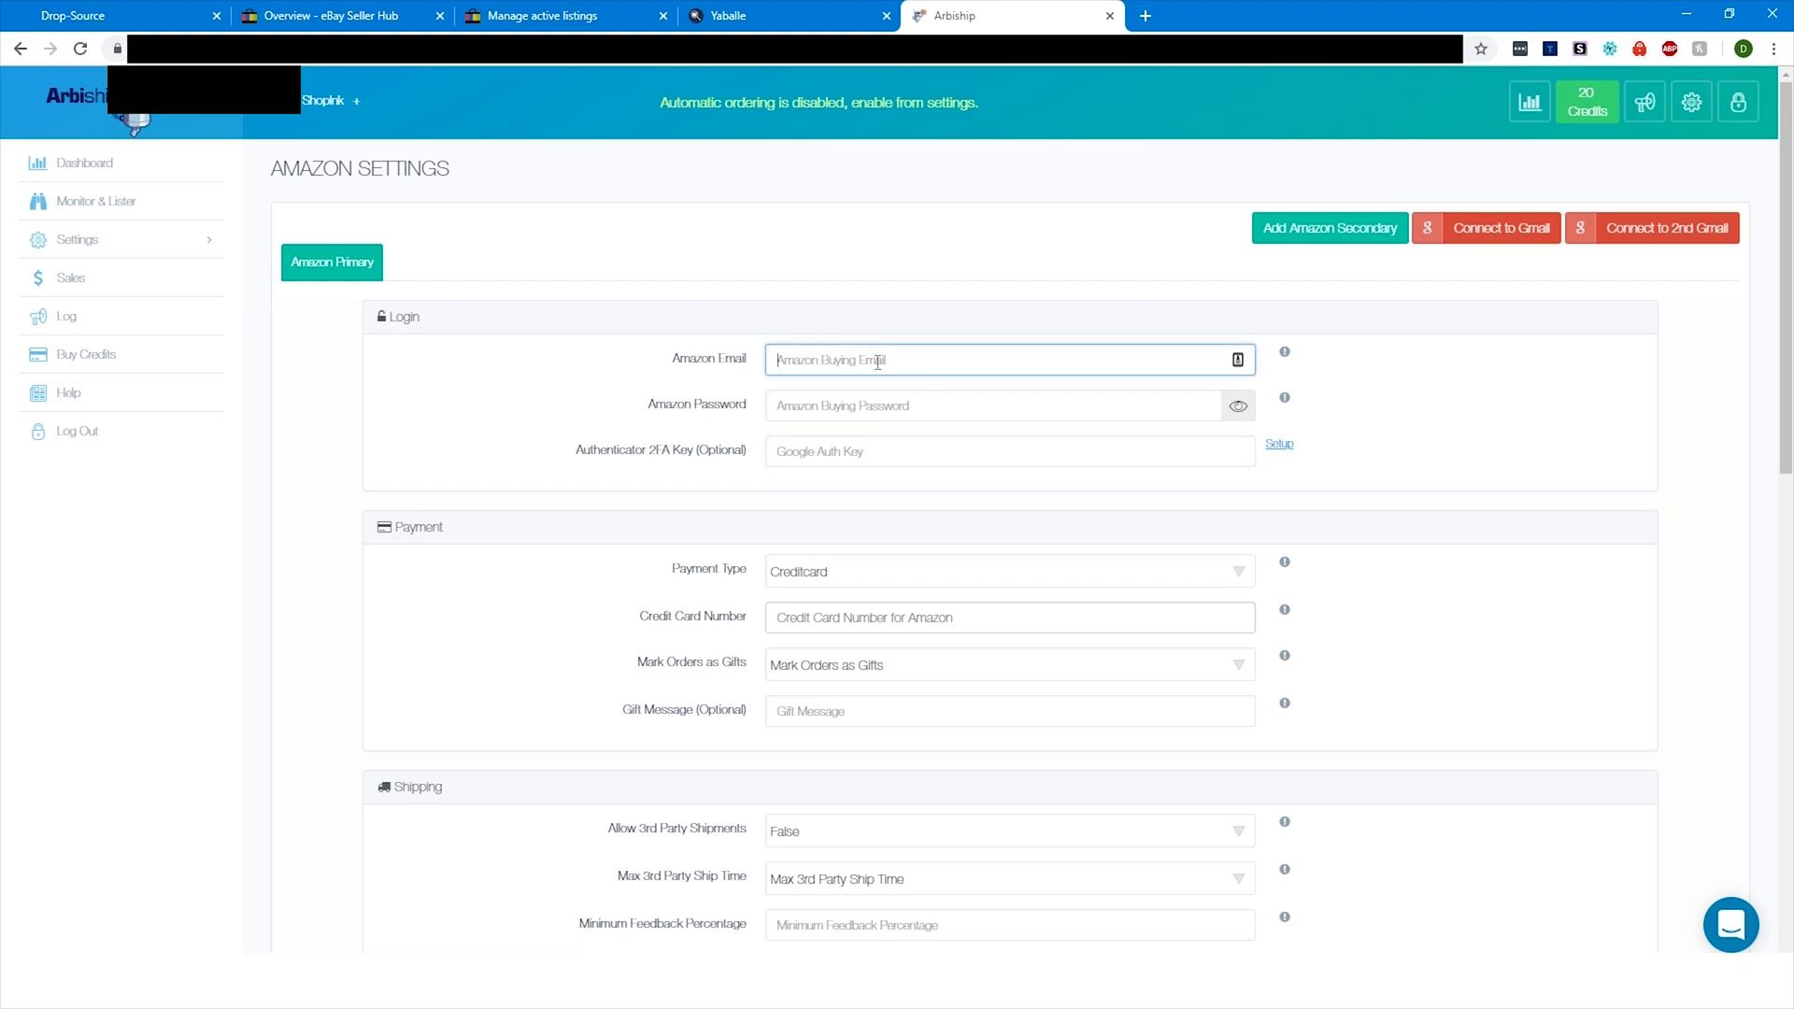
click(933, 419)
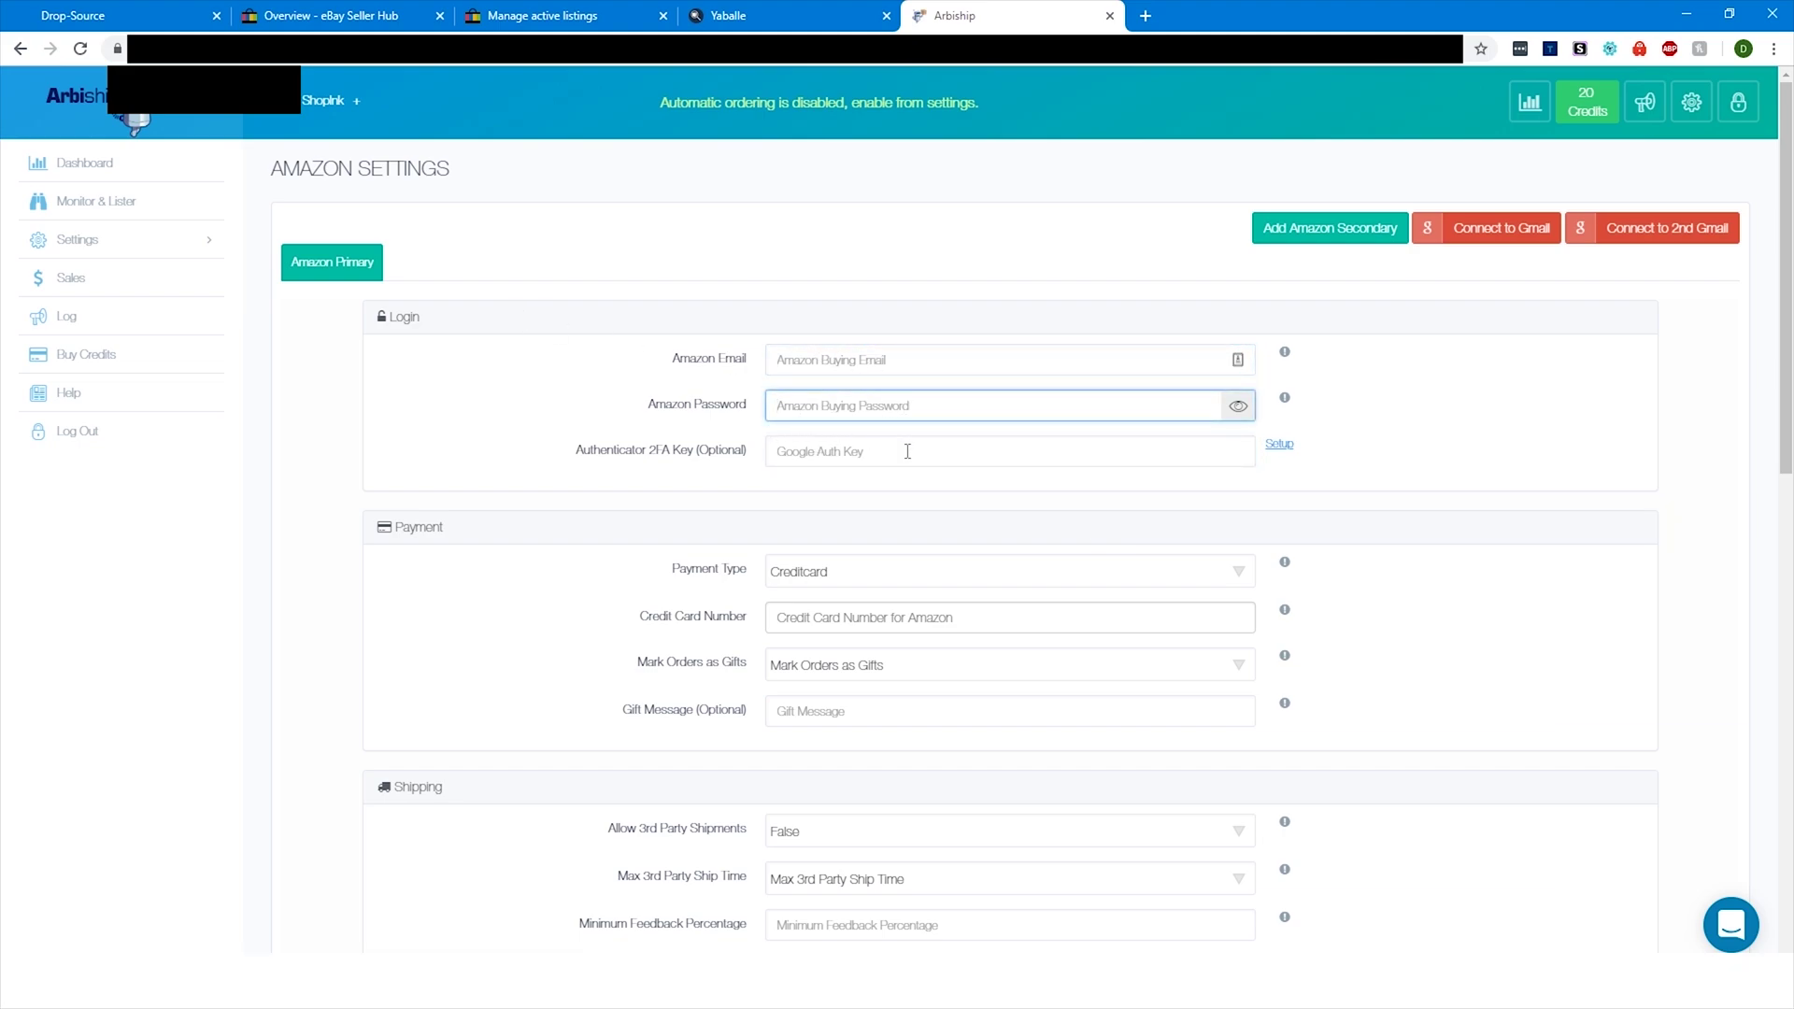
Show the available Amazon Payment Type choices
scroll(1203, 433, down, 2)
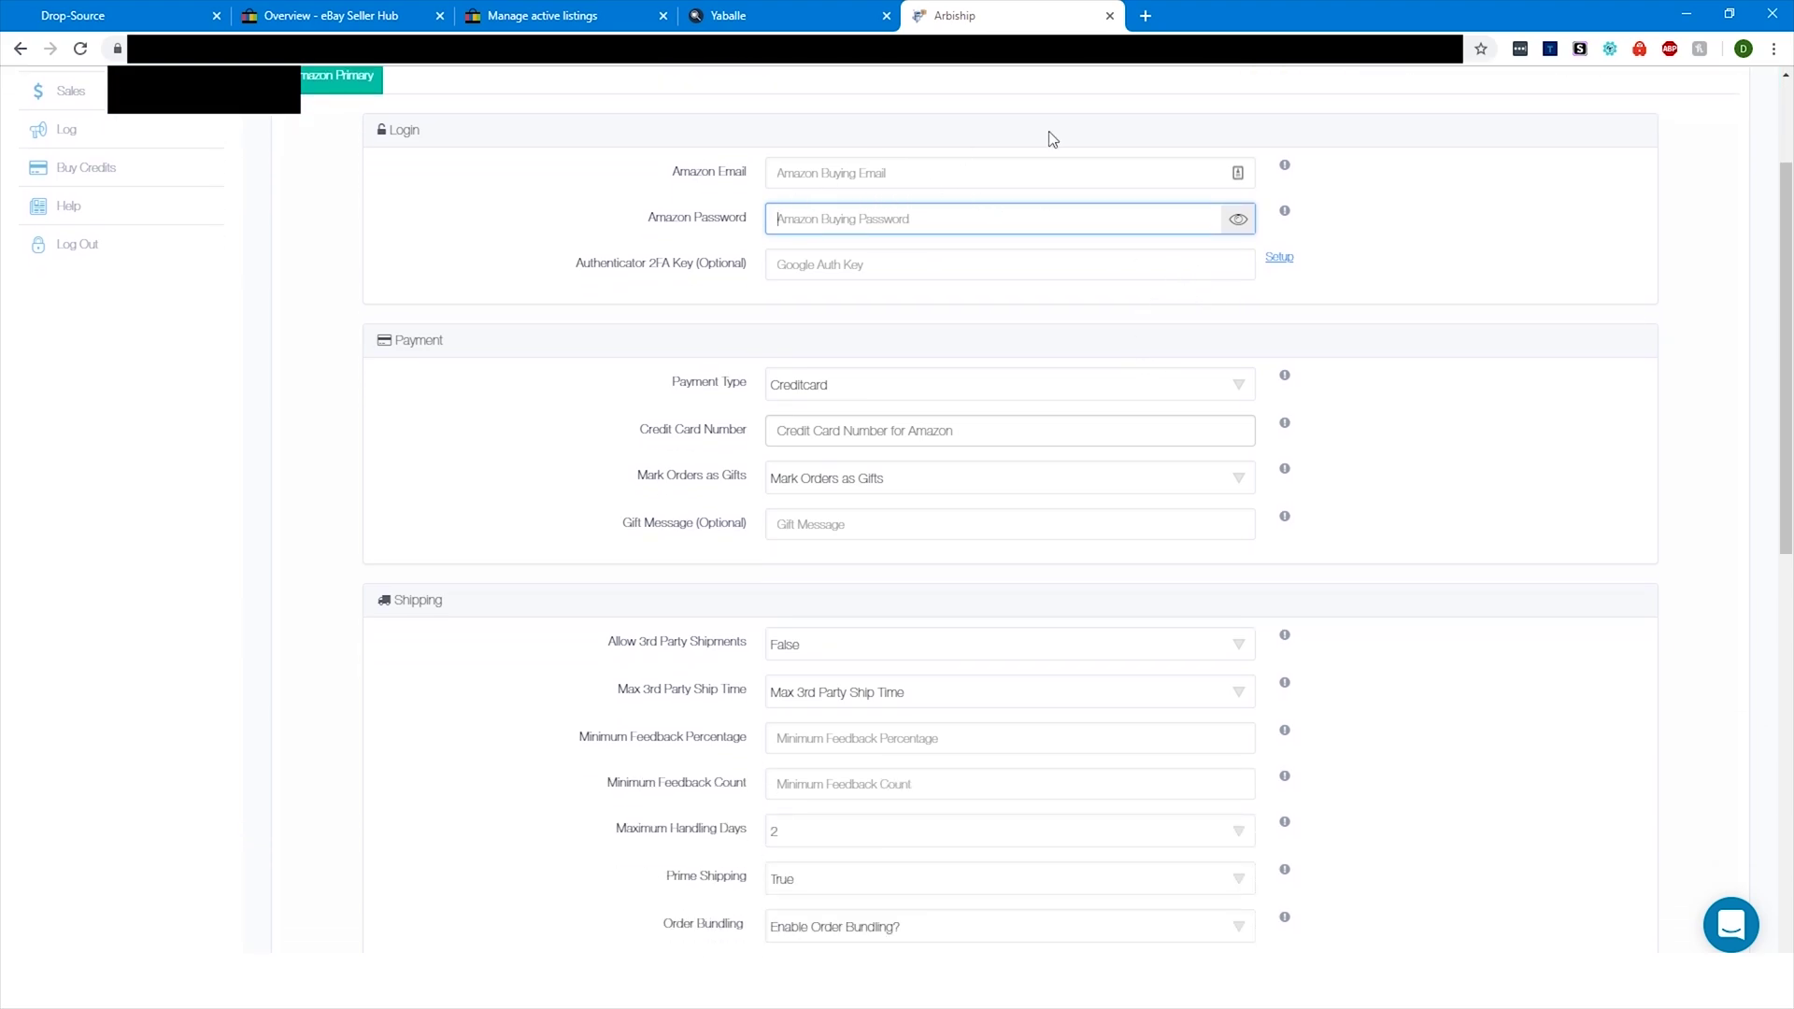
scroll(889, 293, down, 2)
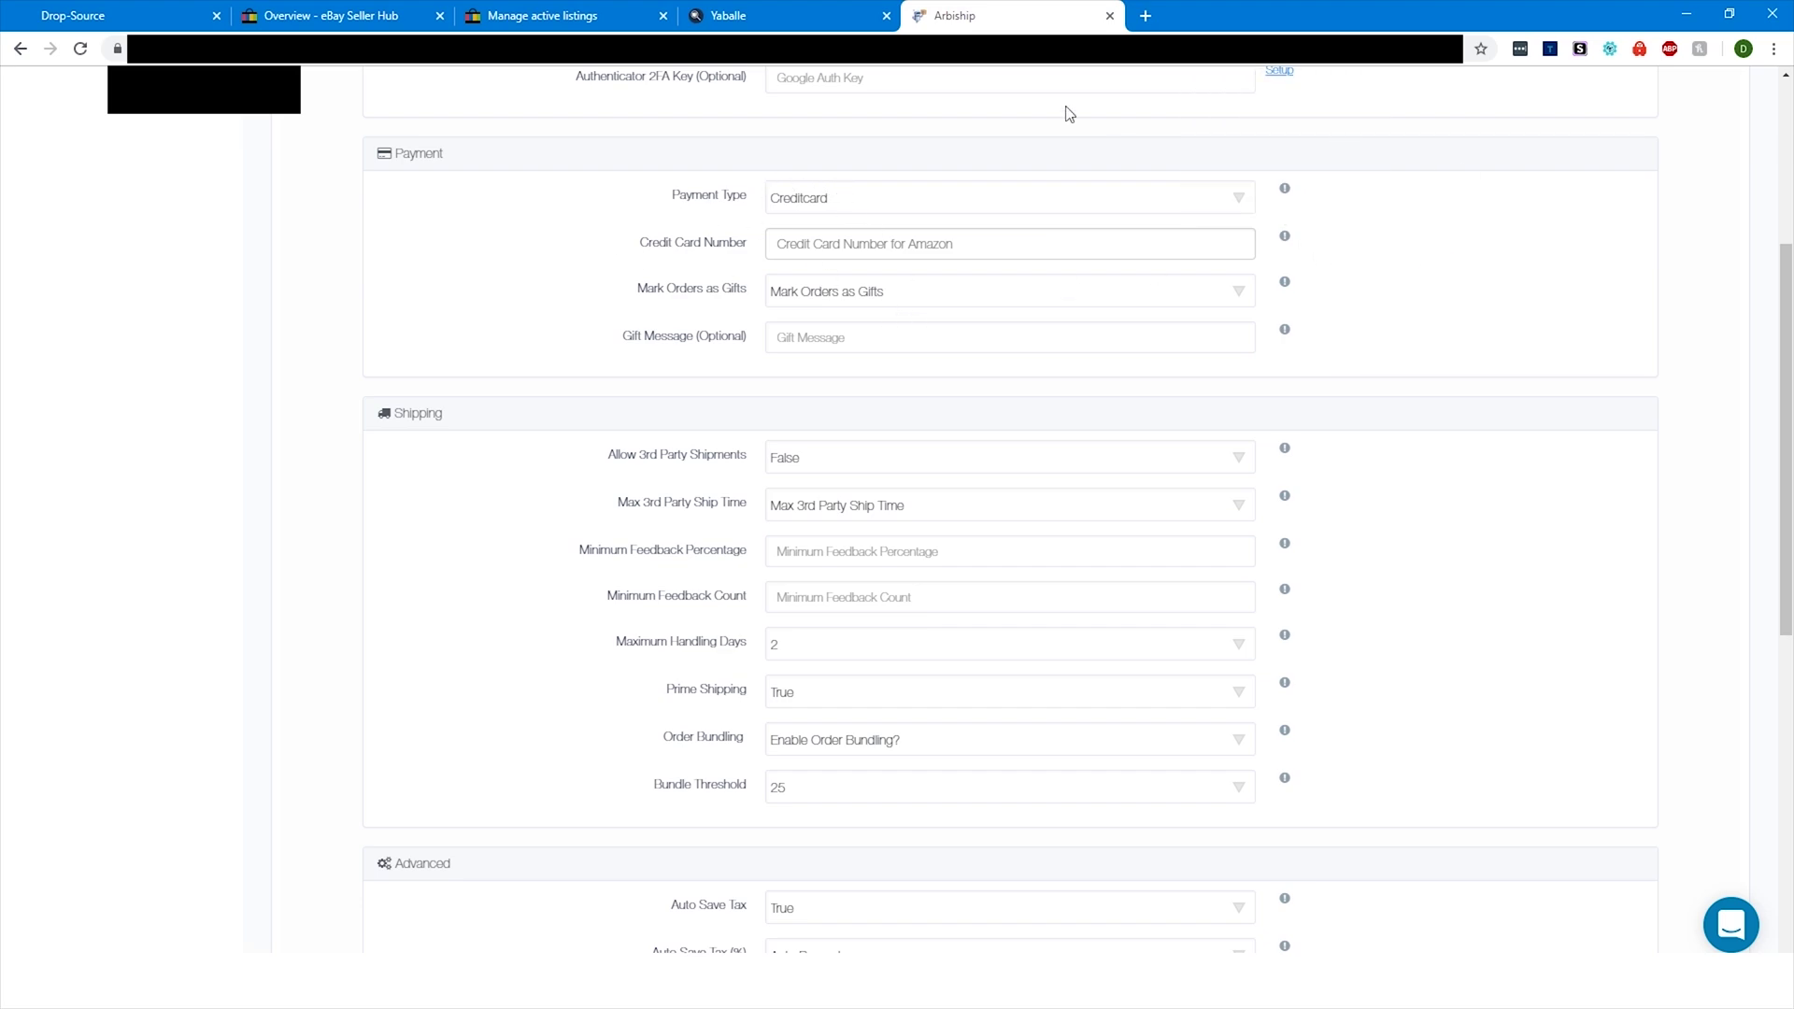
click(865, 201)
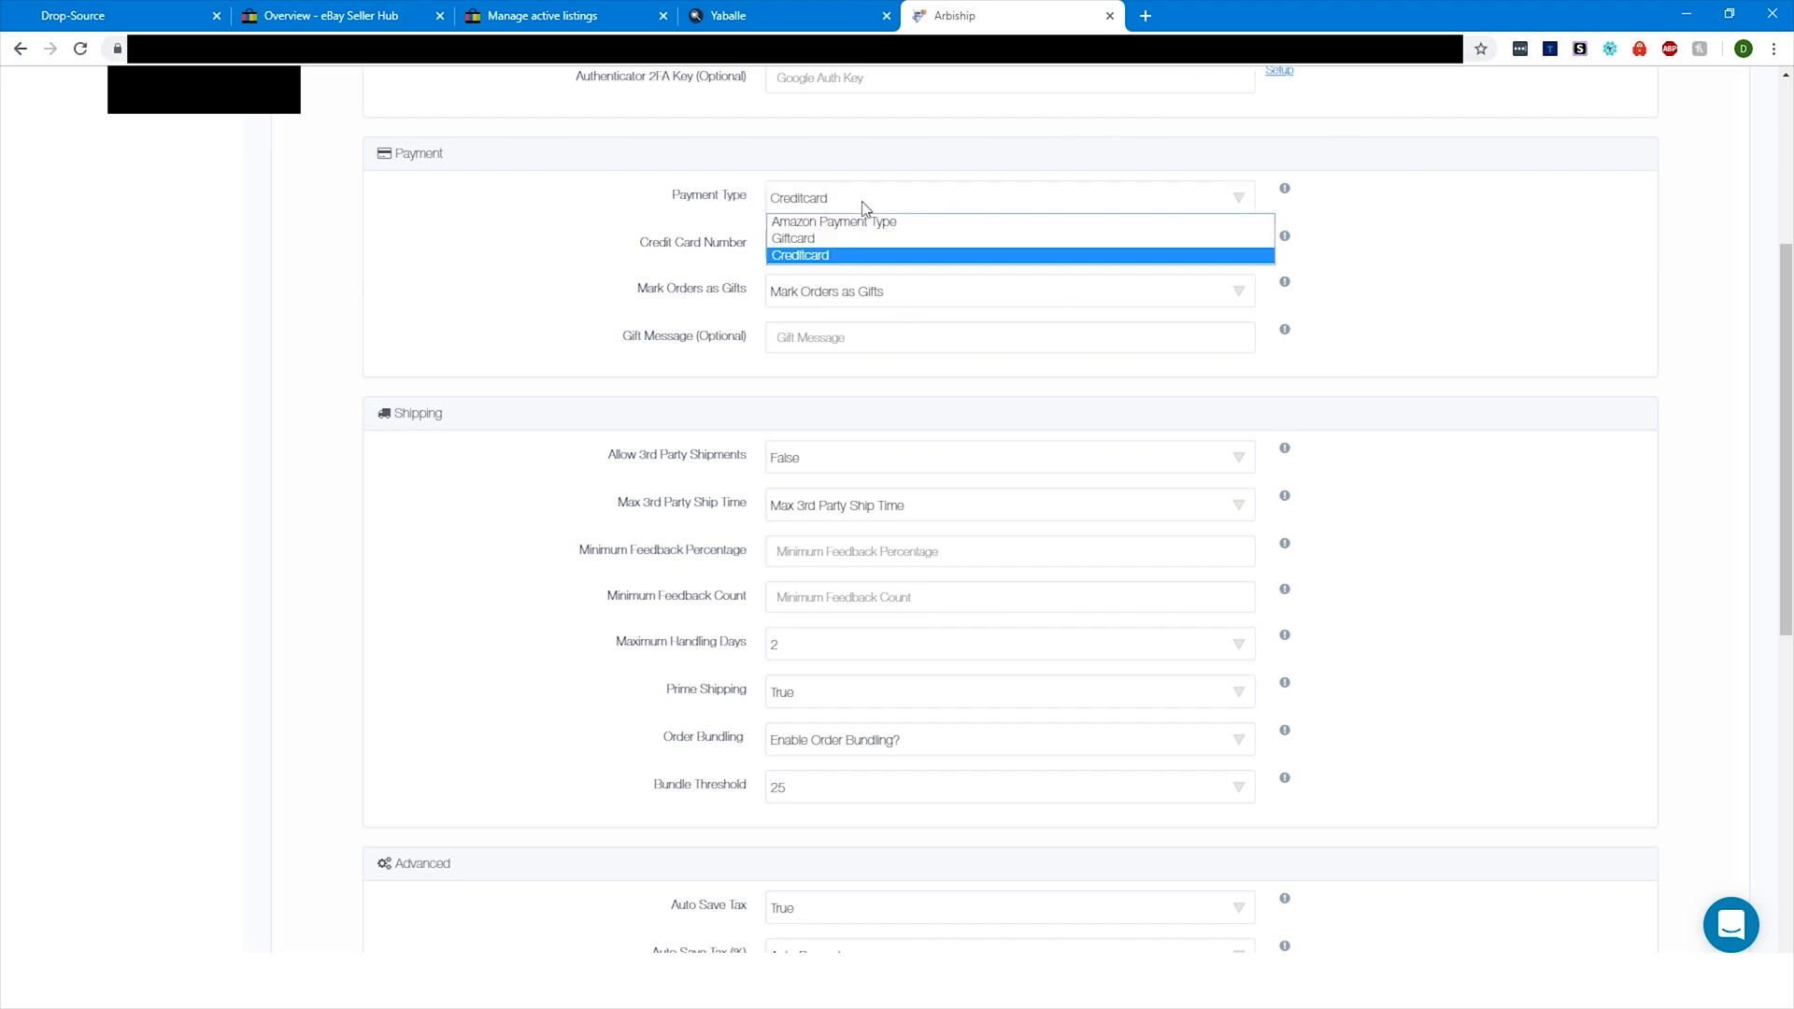
Keep Creditcard as the Amazon payment type
click(817, 254)
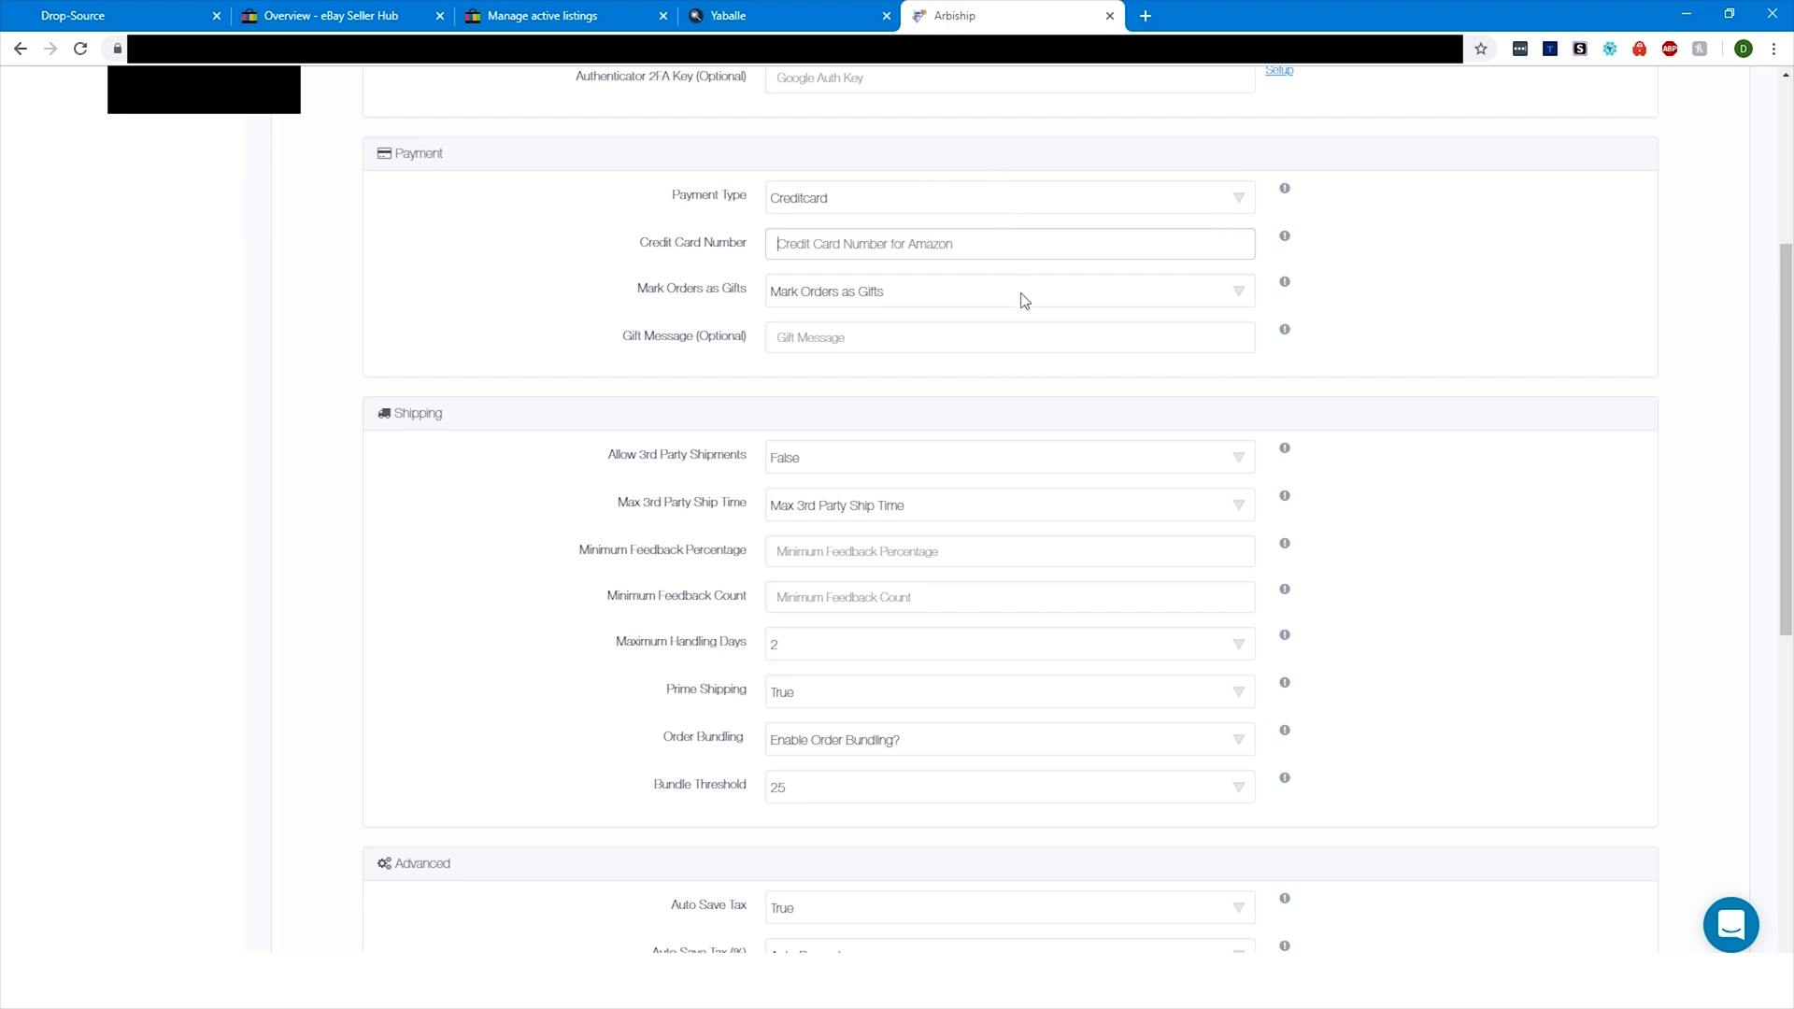
click(886, 207)
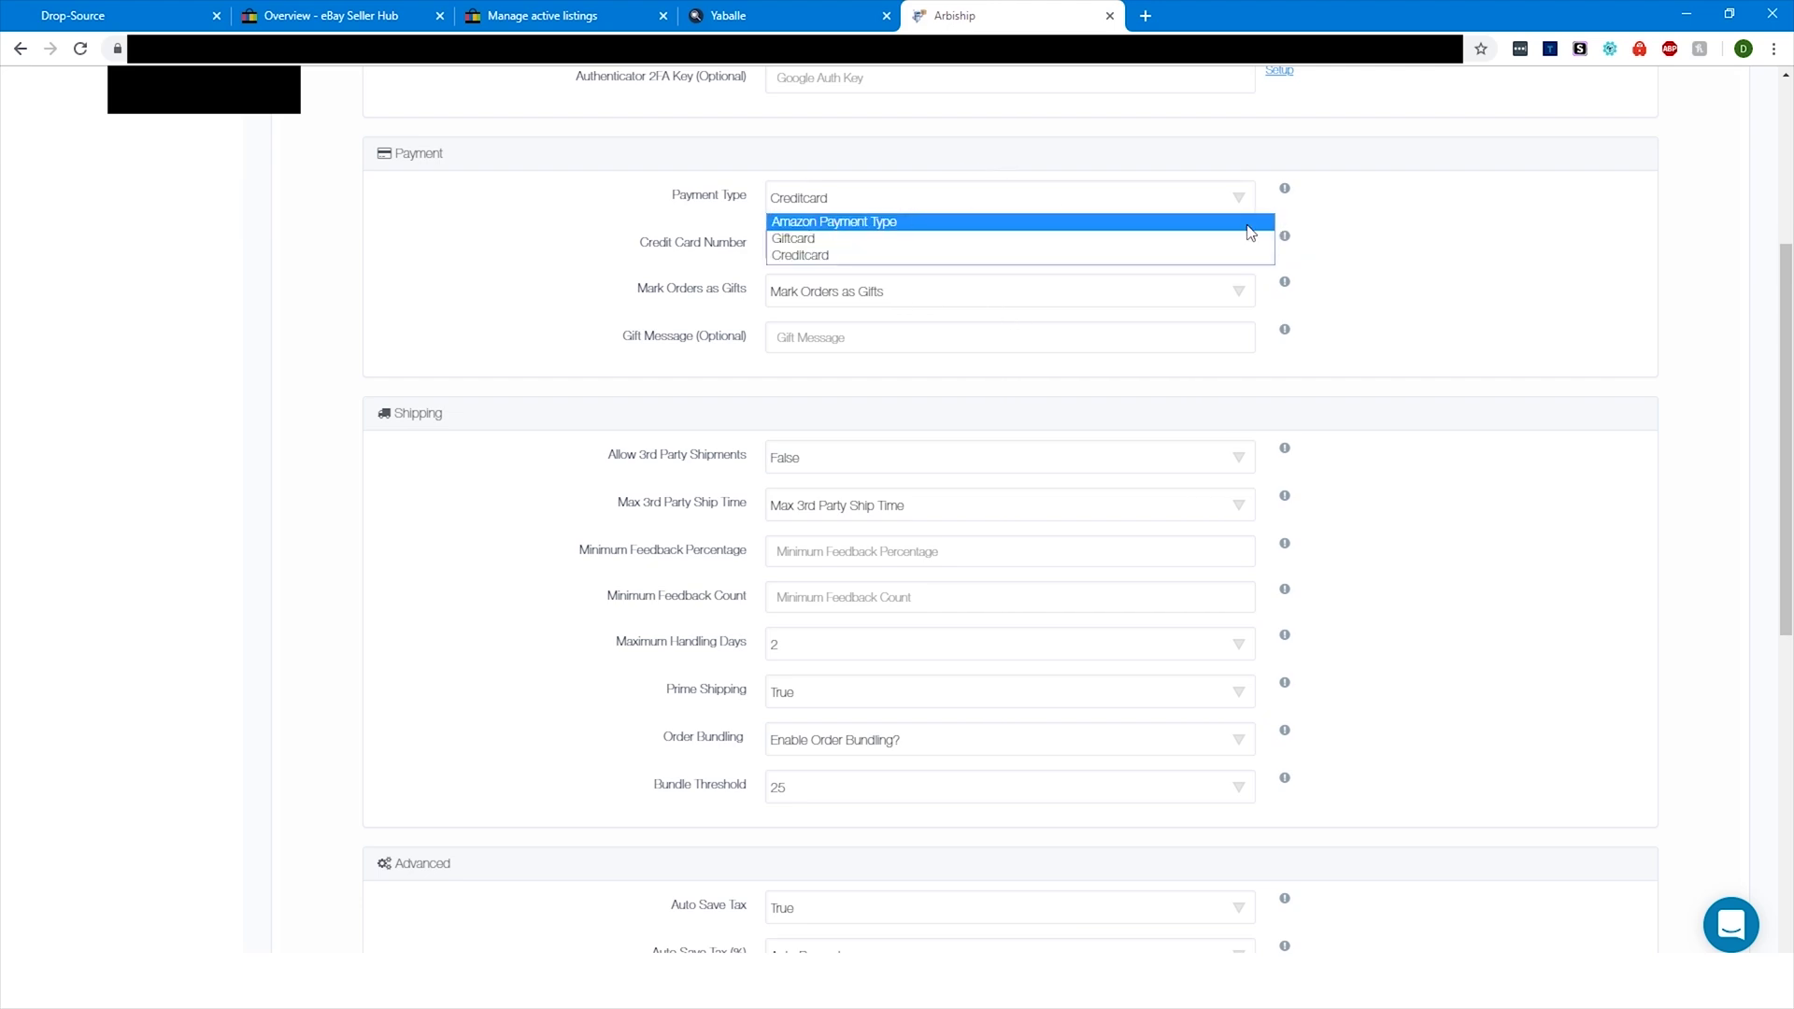
click(1000, 257)
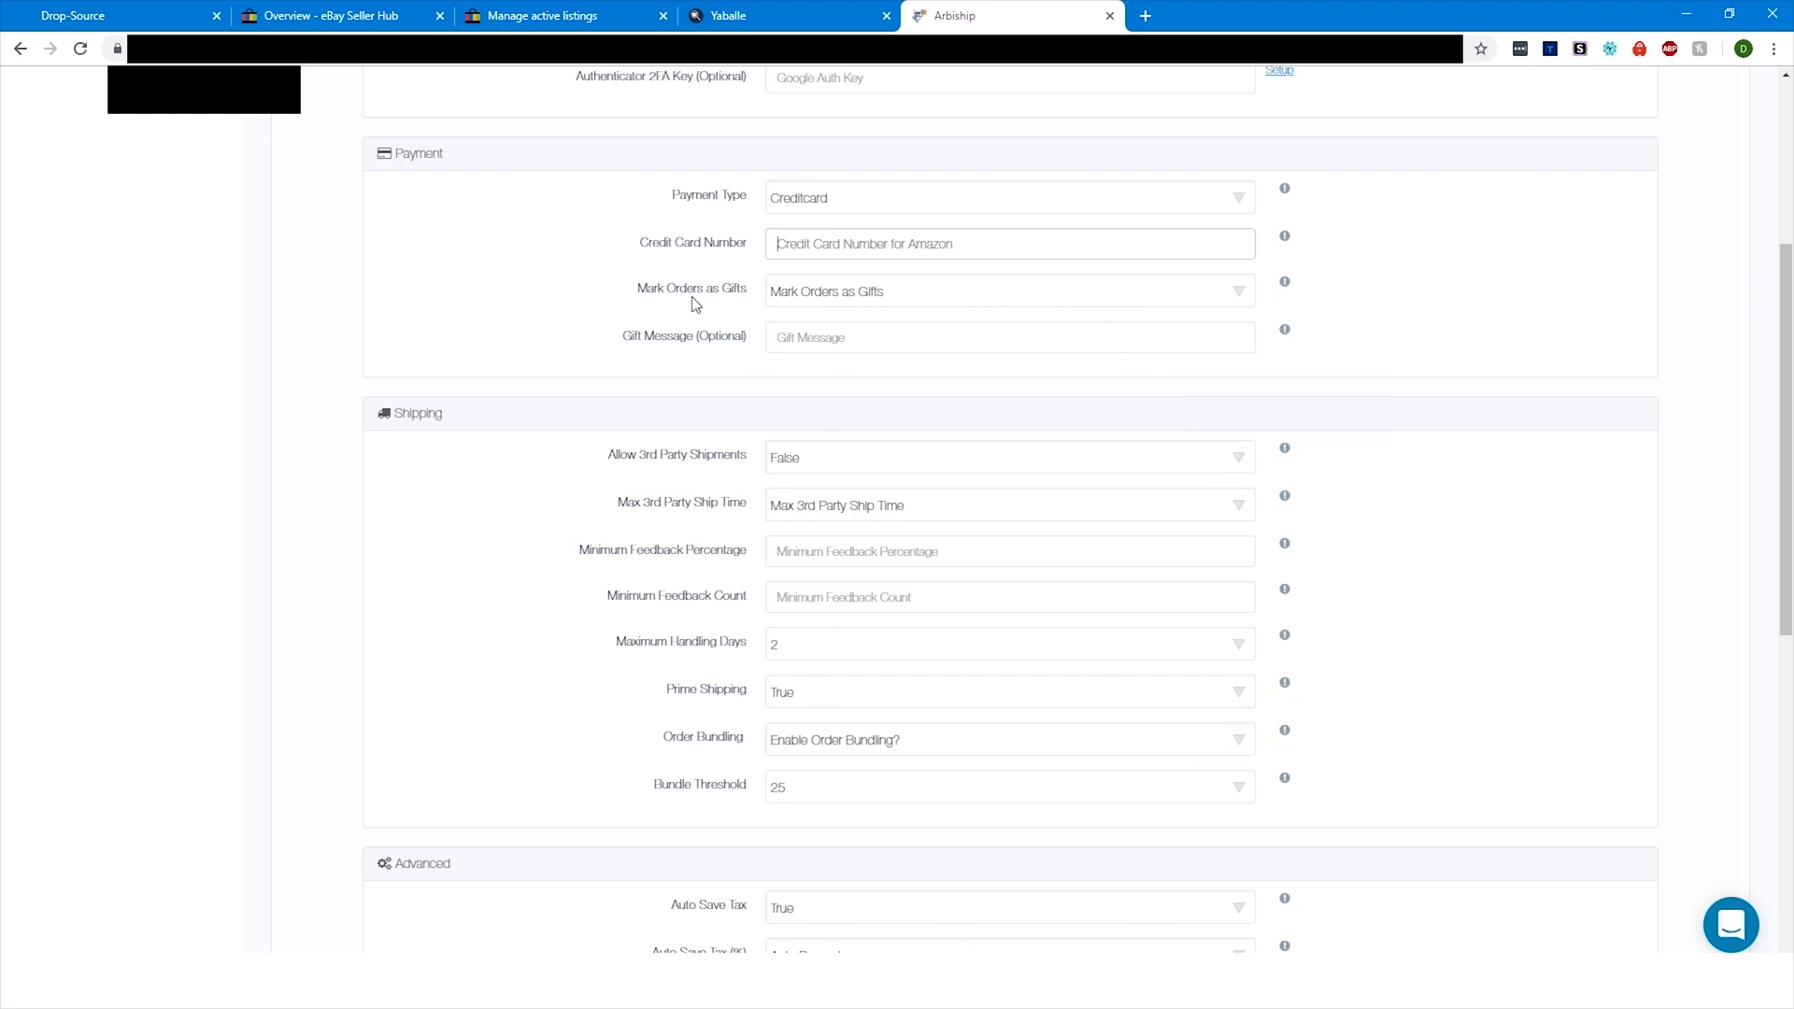
Set Mark Orders as Gifts to True, leaving the gift message empty
click(831, 291)
click(830, 327)
click(915, 334)
click(1483, 395)
scroll(803, 289, down, 1)
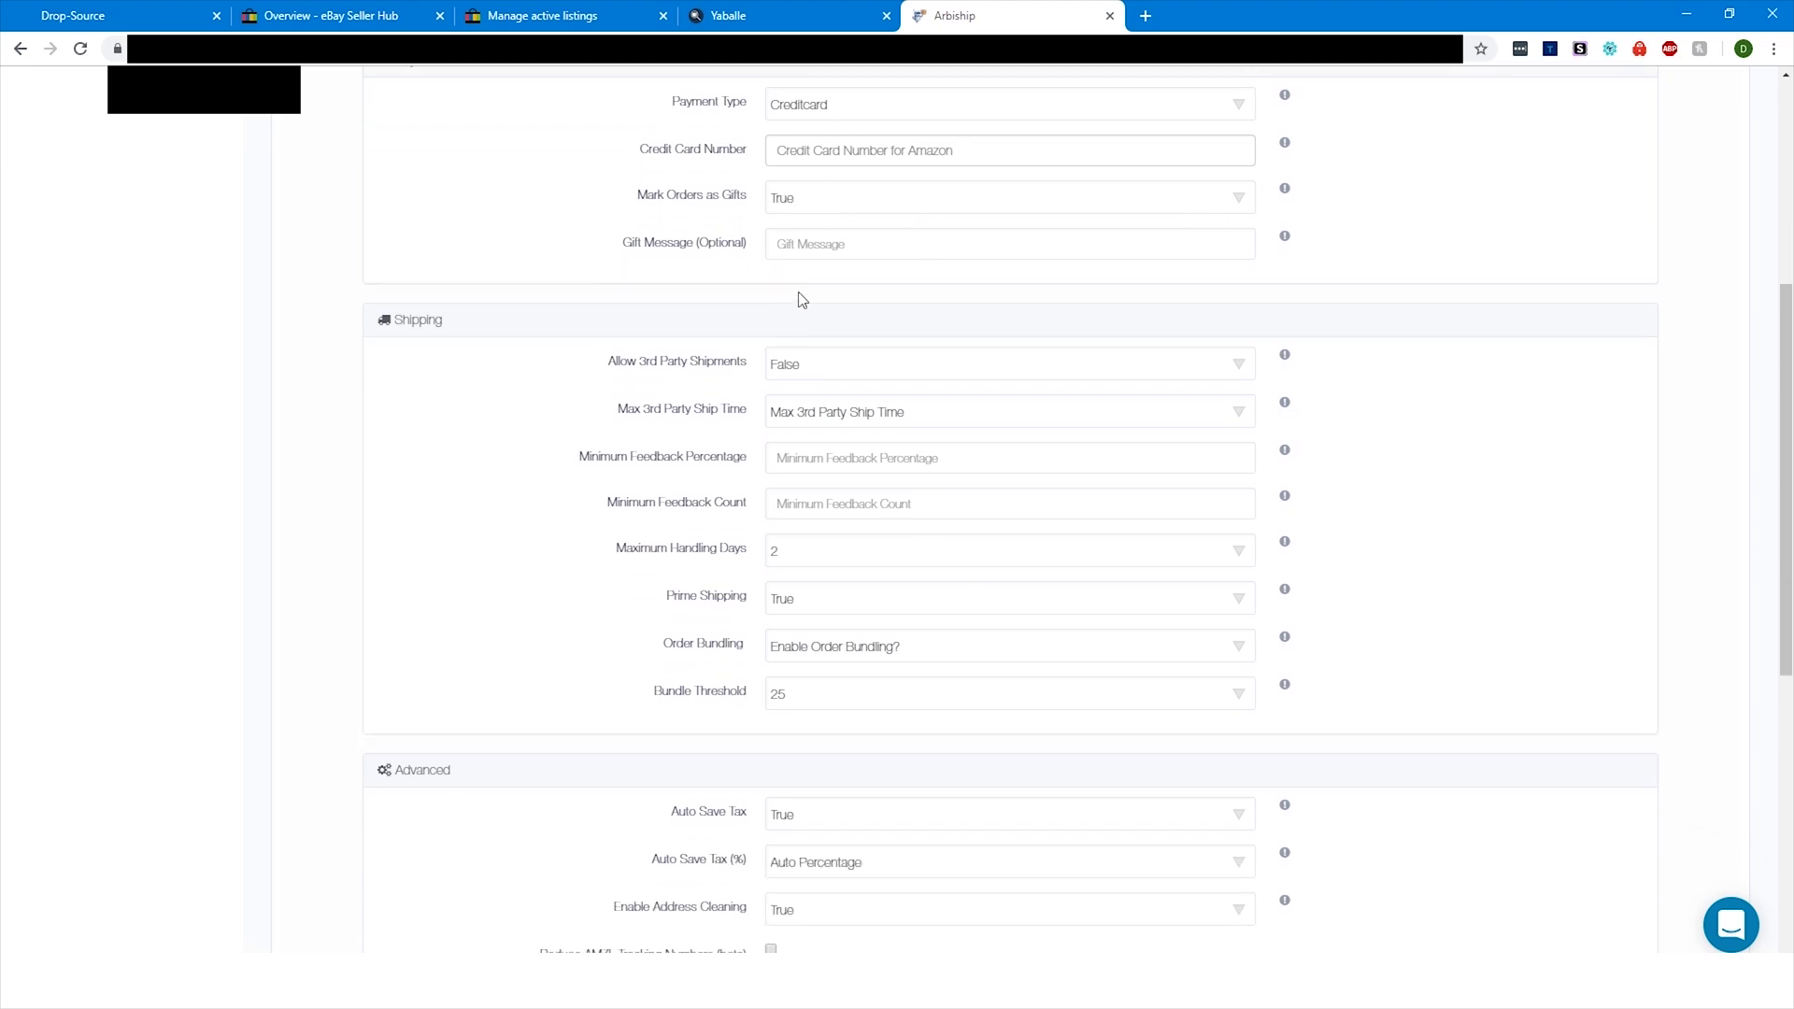
scroll(1766, 374, down, 1)
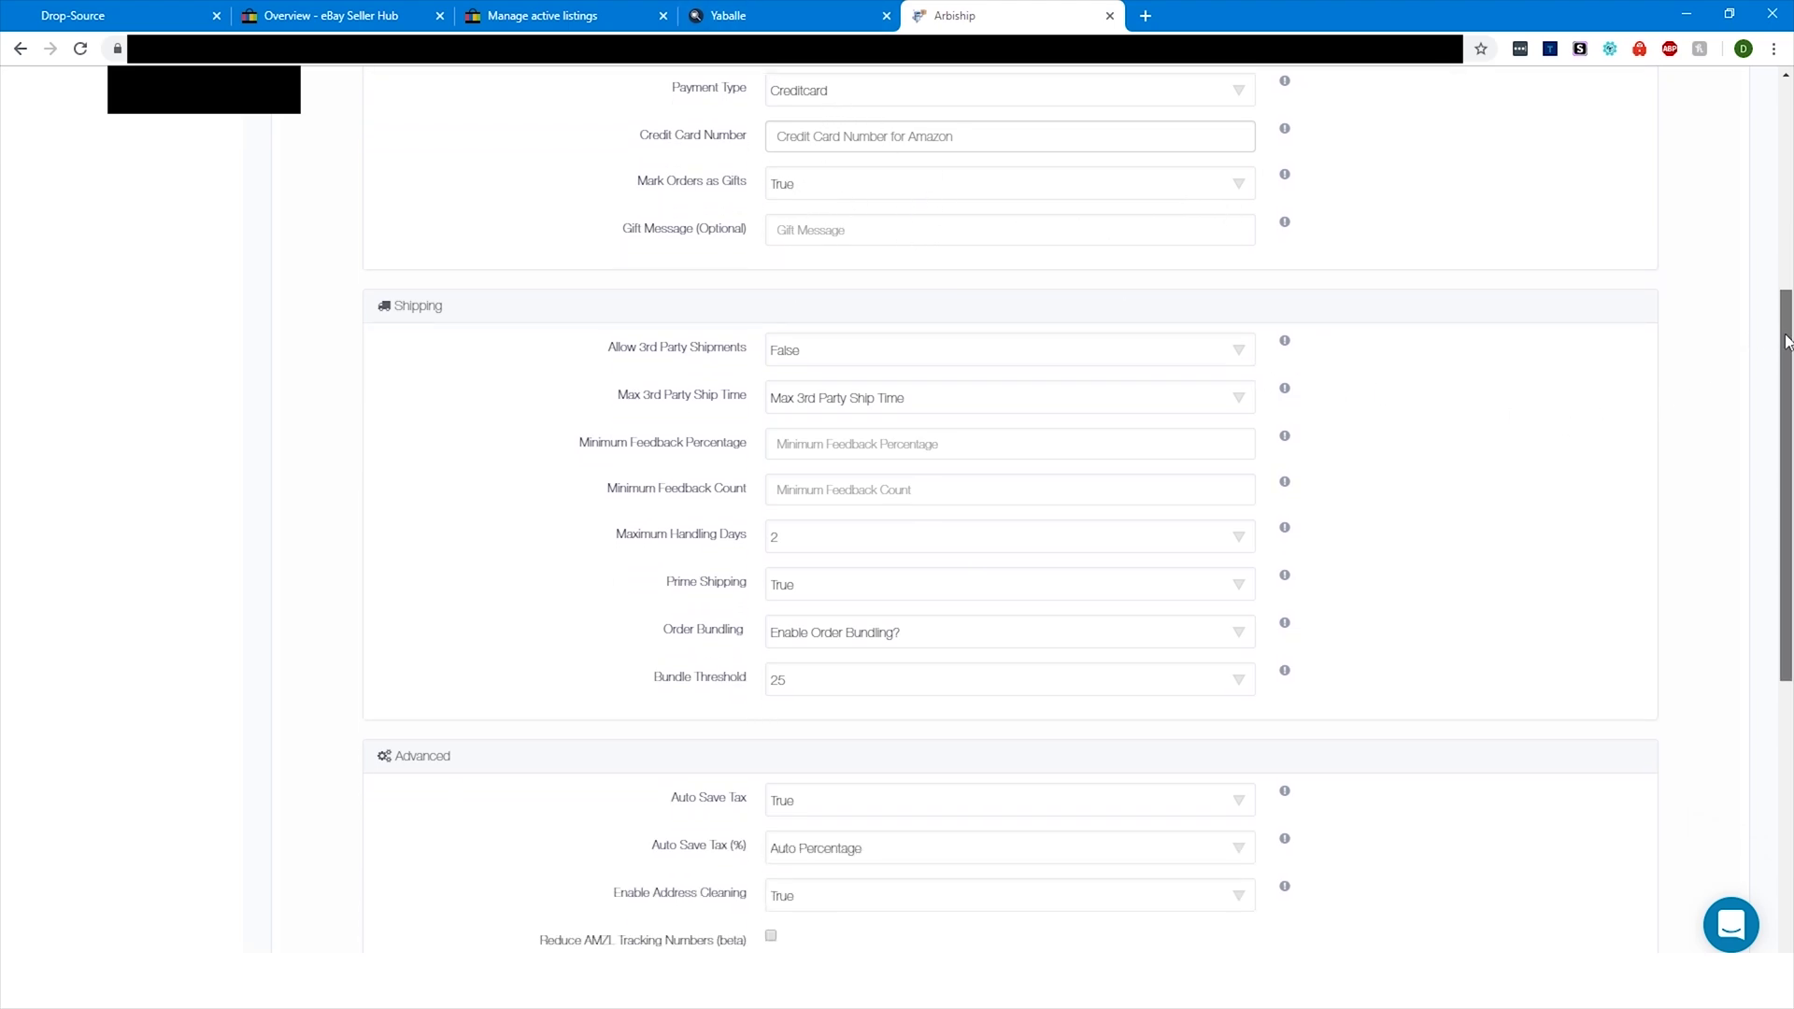
scroll(1730, 371, up, 1)
scroll(1727, 397, down, 1)
scroll(1736, 378, up, 1)
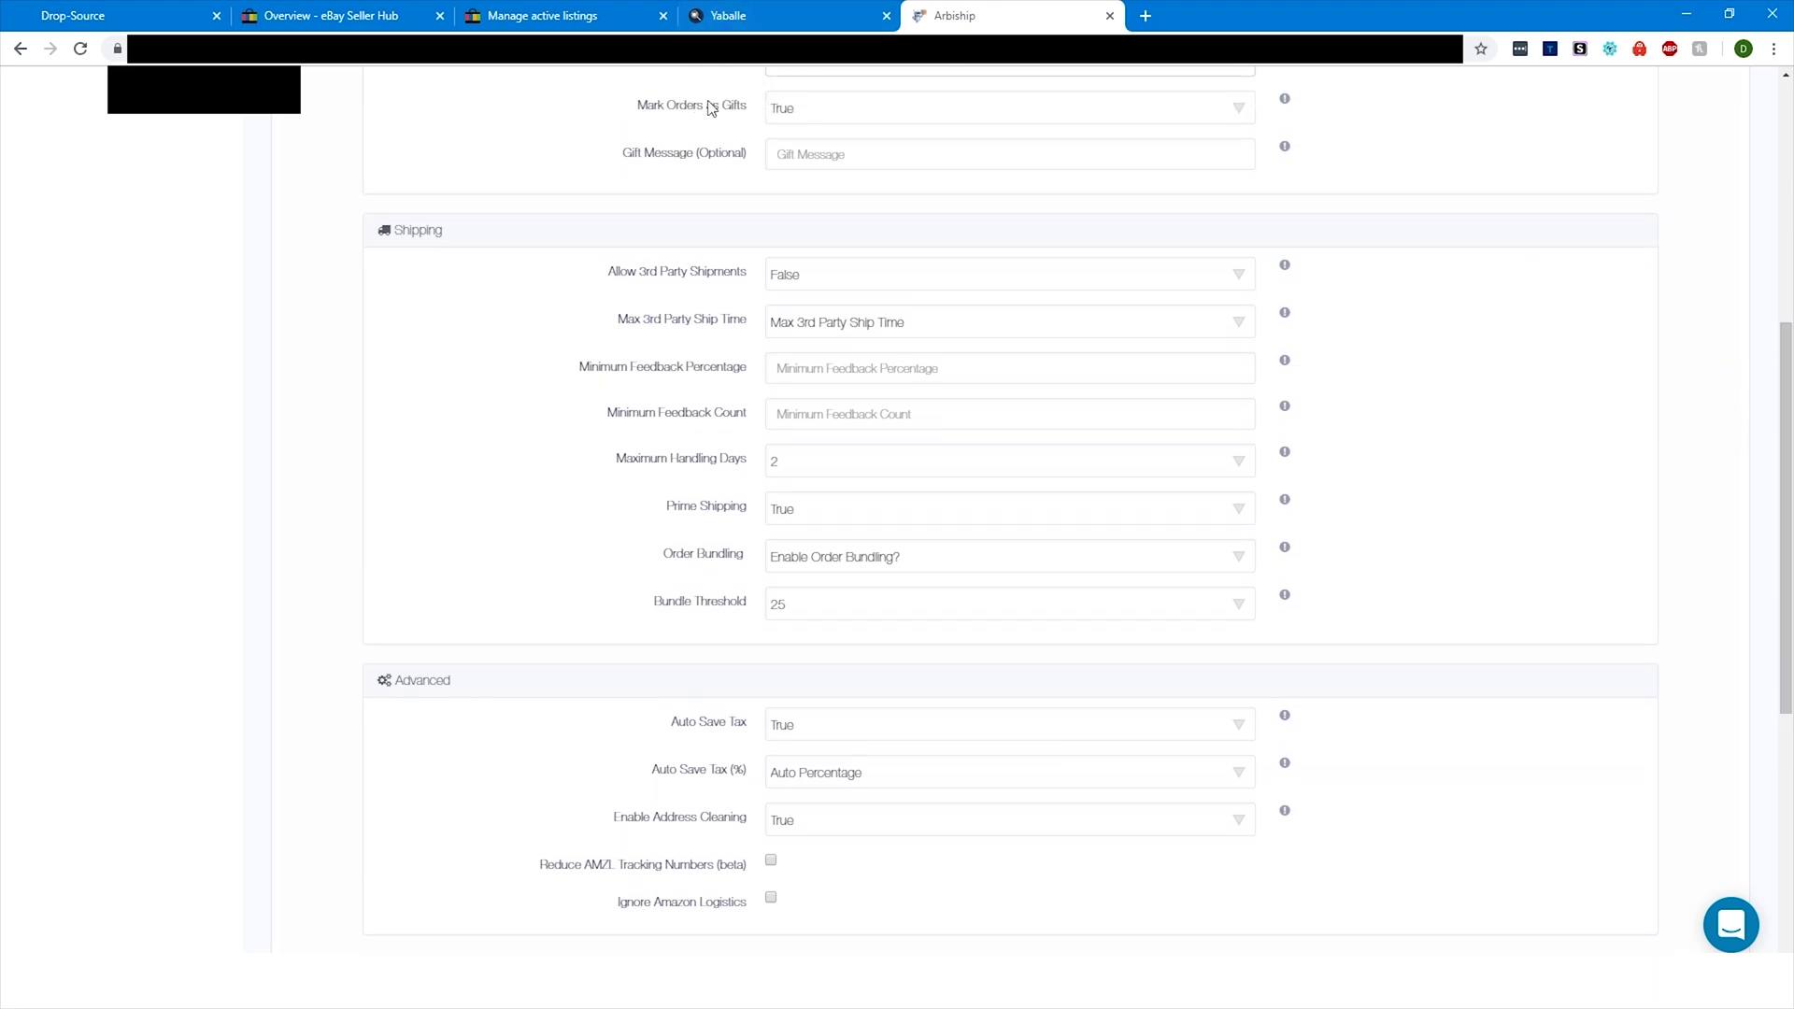
scroll(1788, 315, up, 1)
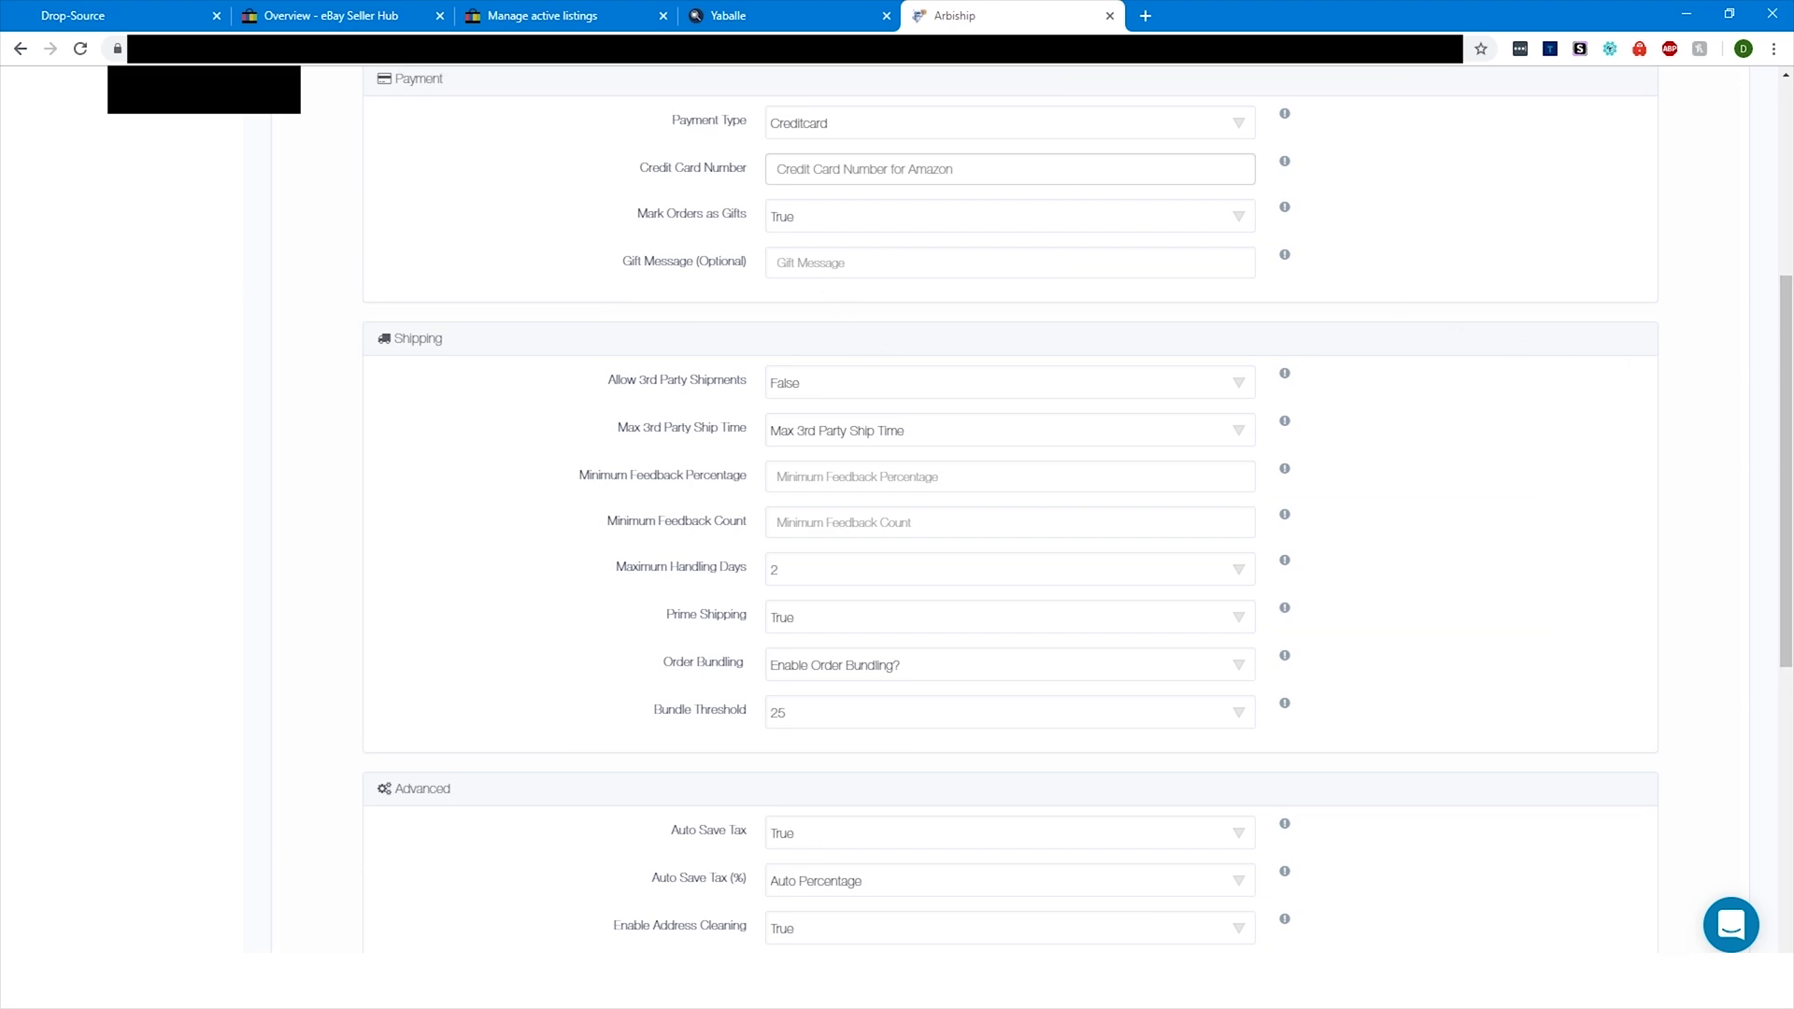
scroll(1771, 427, down, 3)
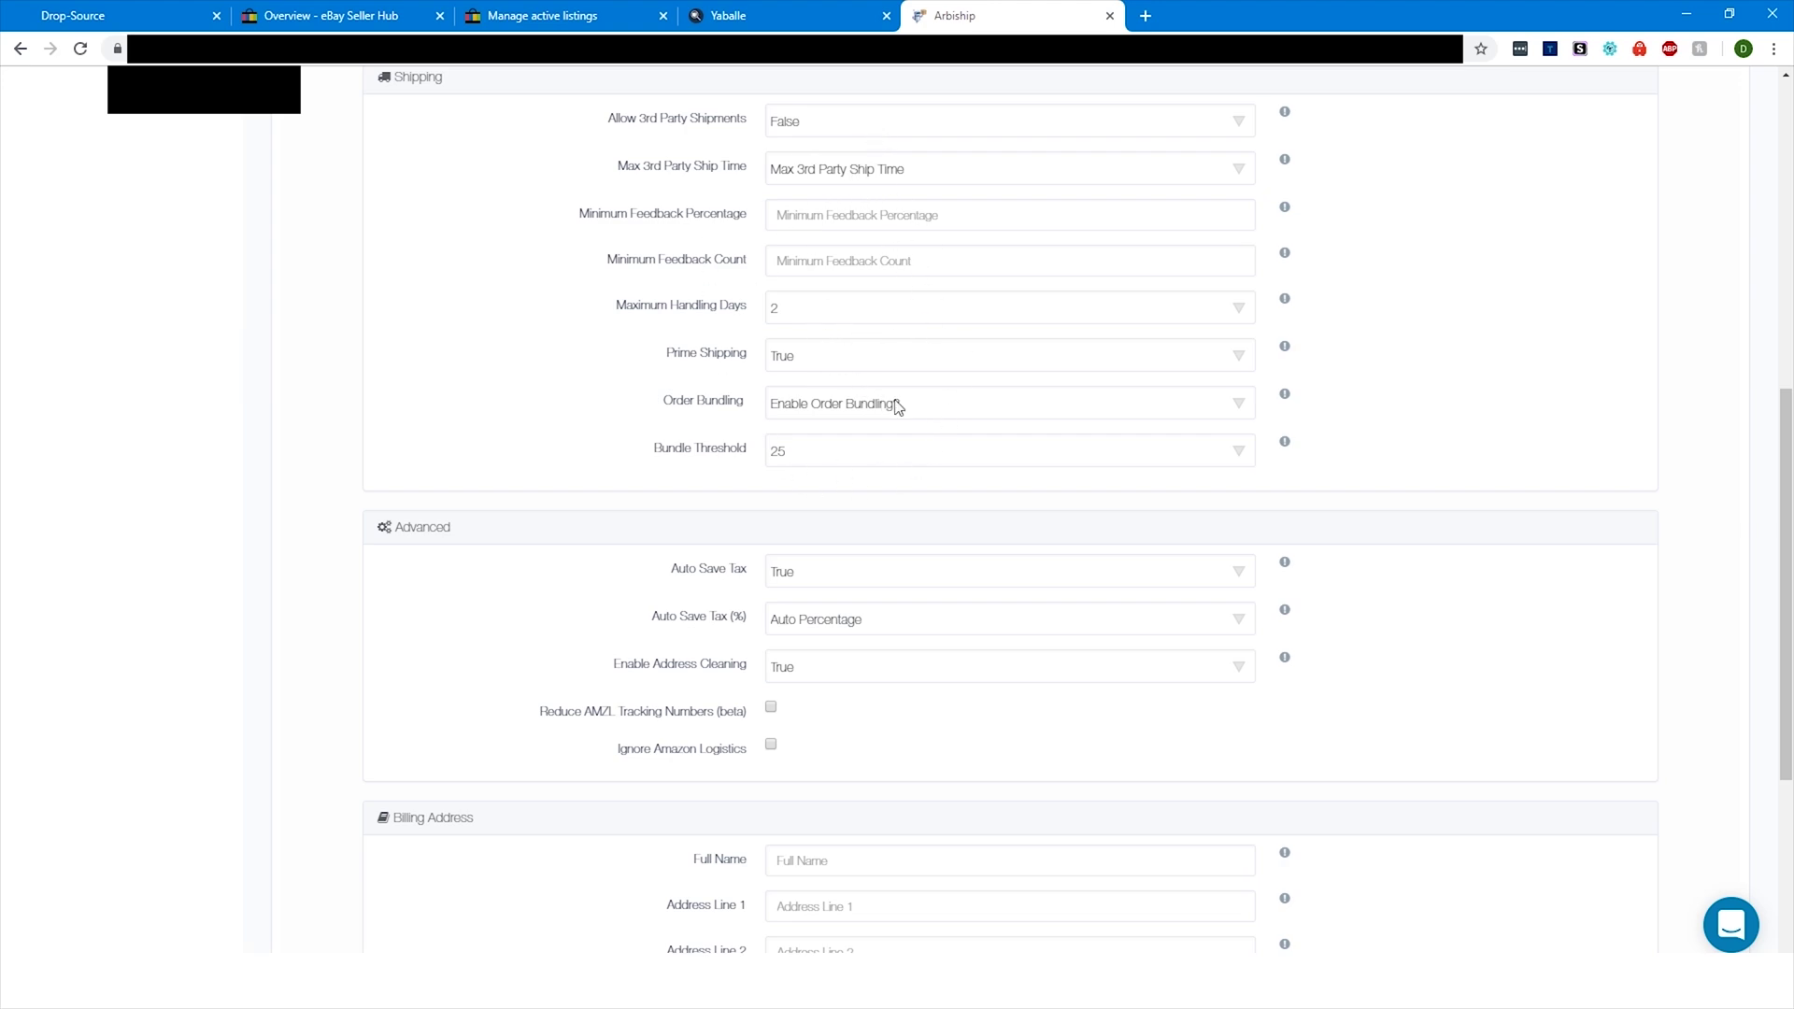
Return Allow 3rd Party Shipments to False
click(855, 259)
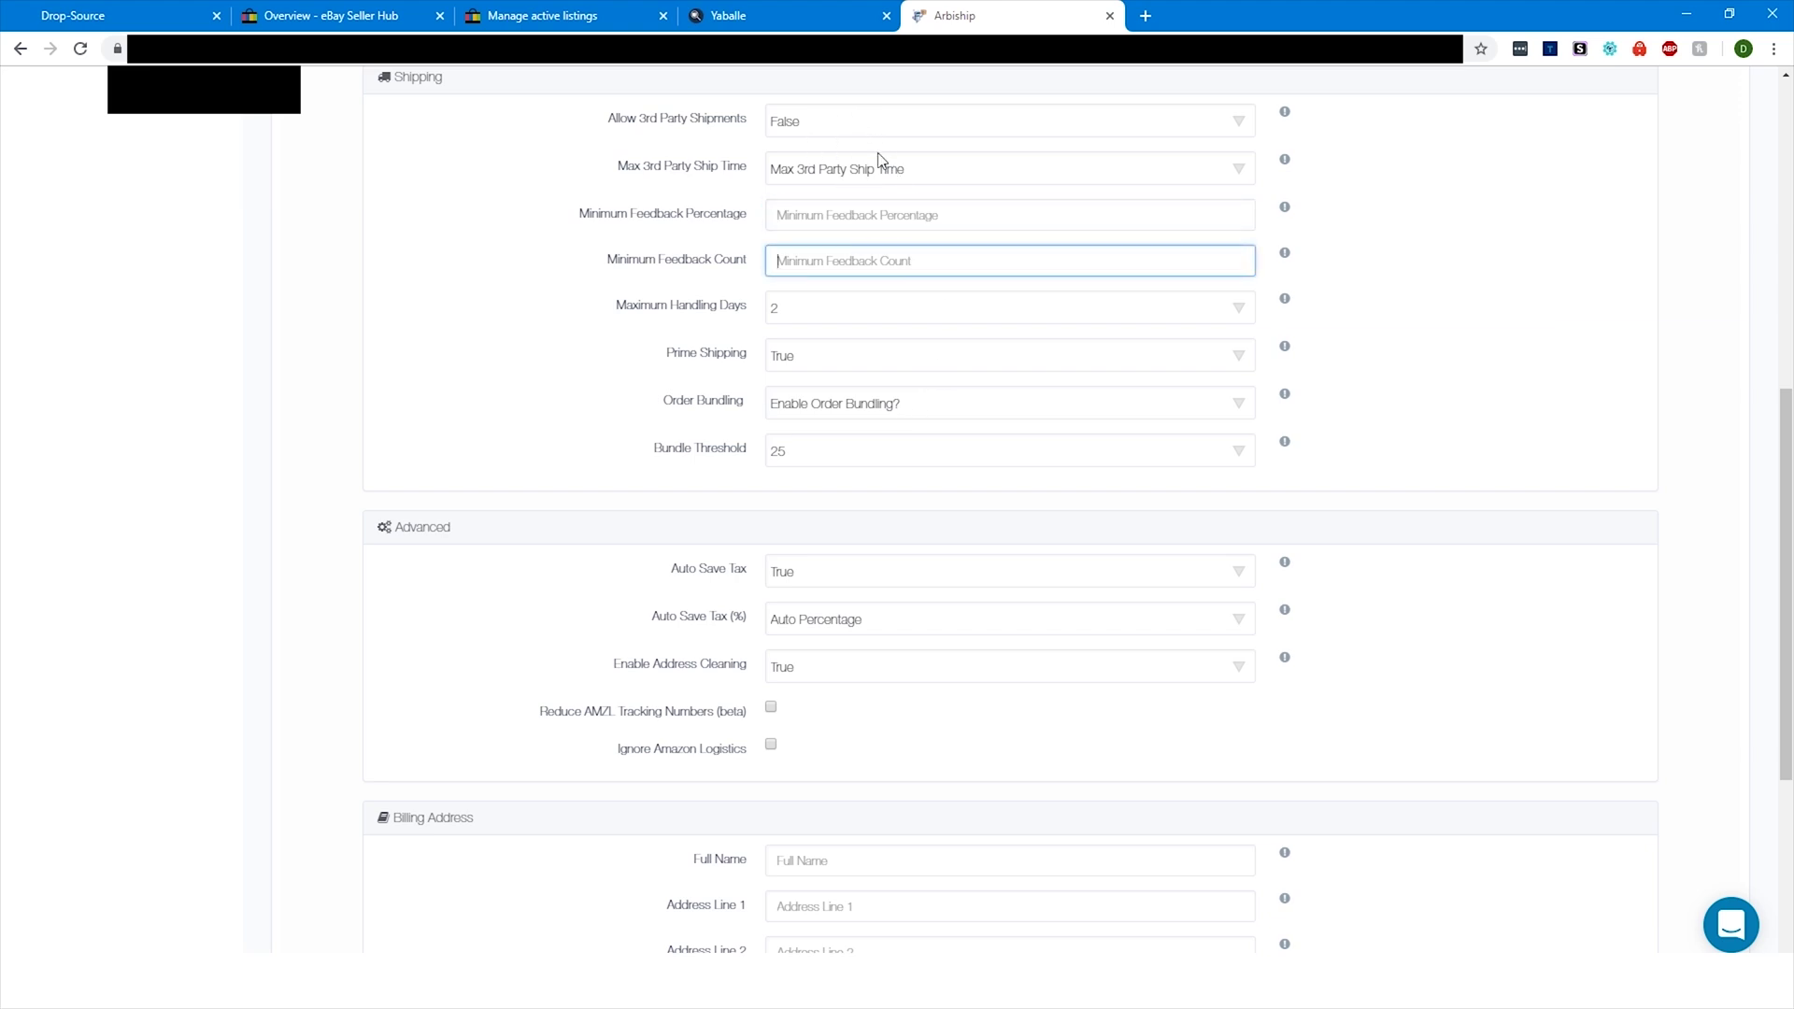
scroll(1027, 222, up, 1)
scroll(1027, 221, up, 1)
click(849, 217)
click(832, 254)
click(853, 221)
click(834, 270)
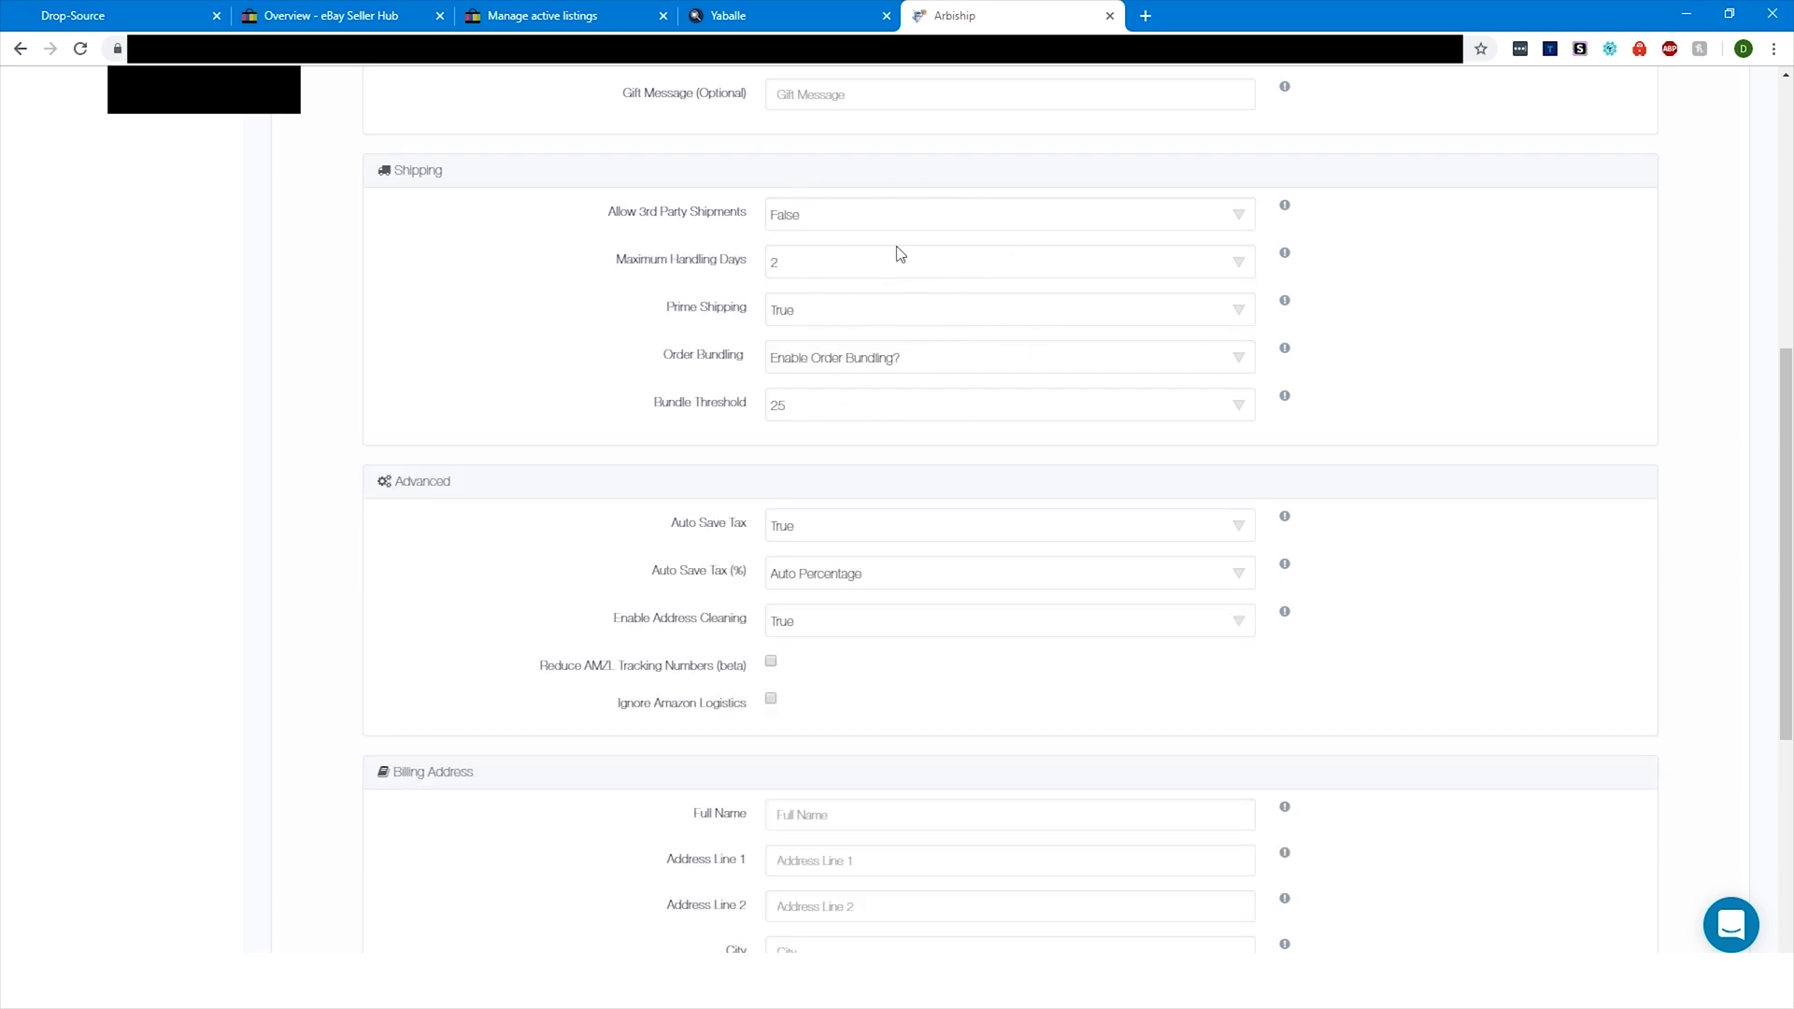
Keep Maximum Handling Days 2 and Prime Shipping True, and set Order Bundling to False
click(822, 261)
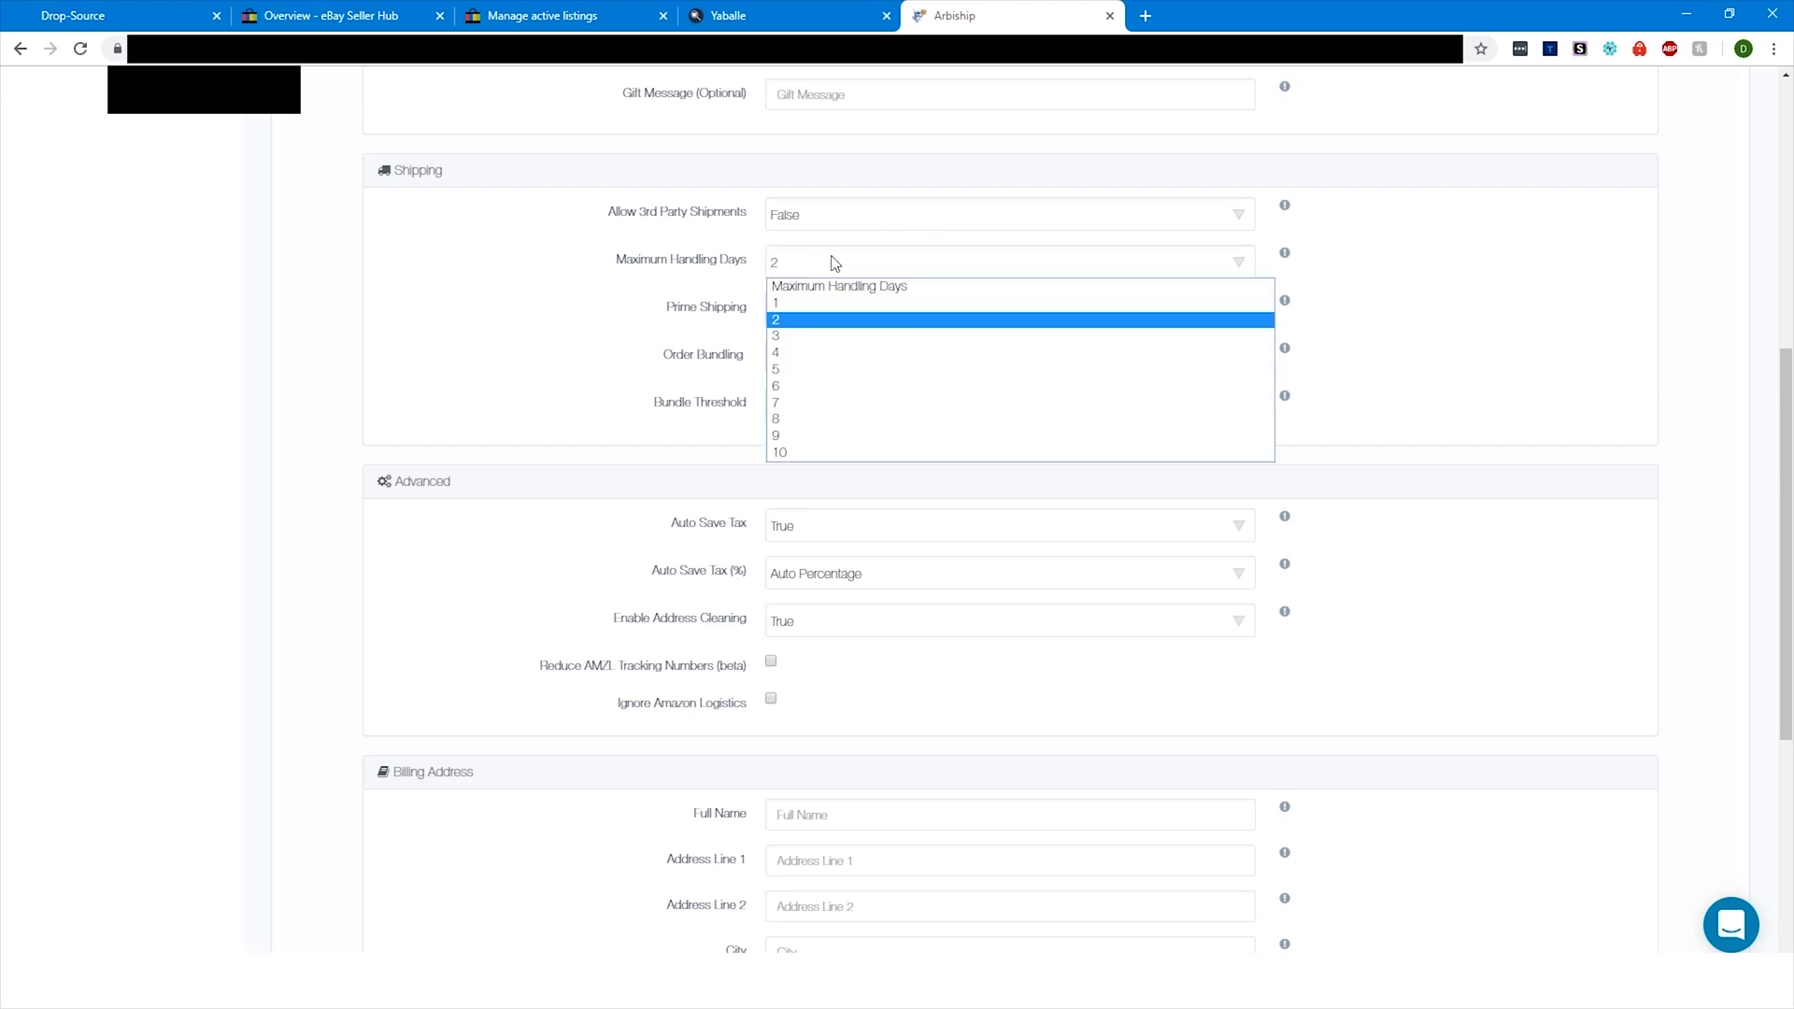
click(795, 320)
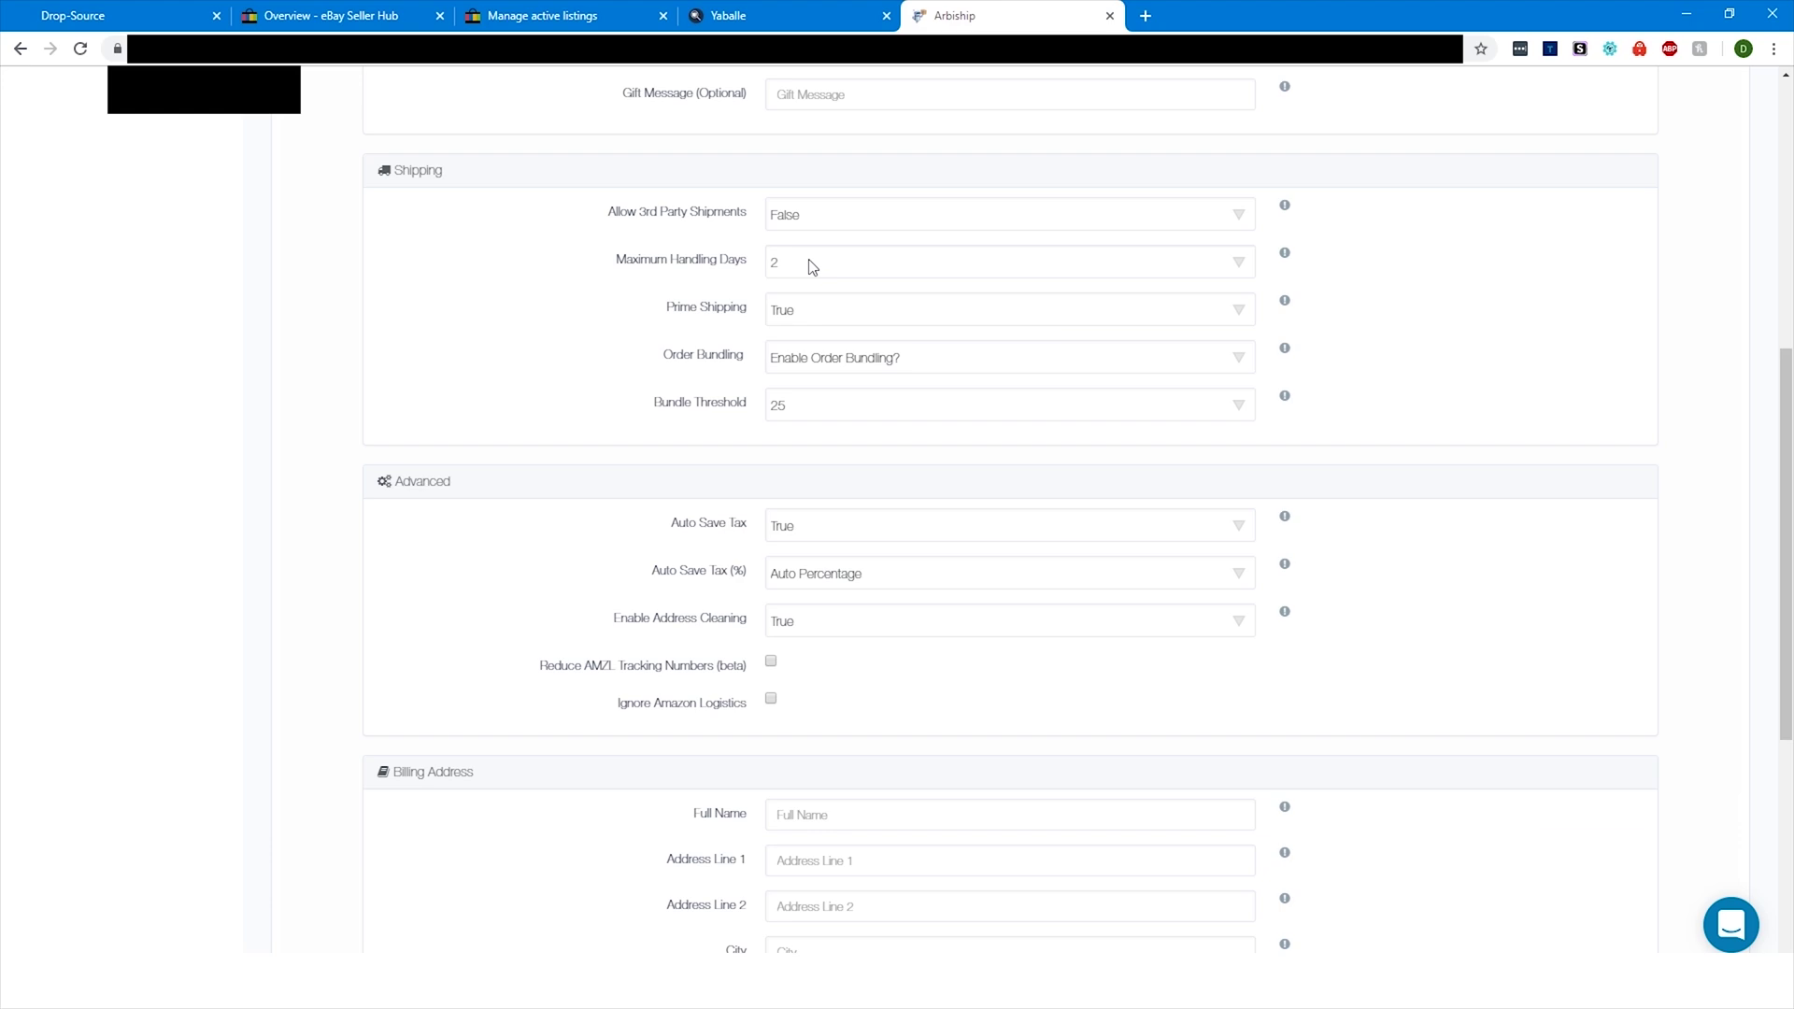
click(852, 311)
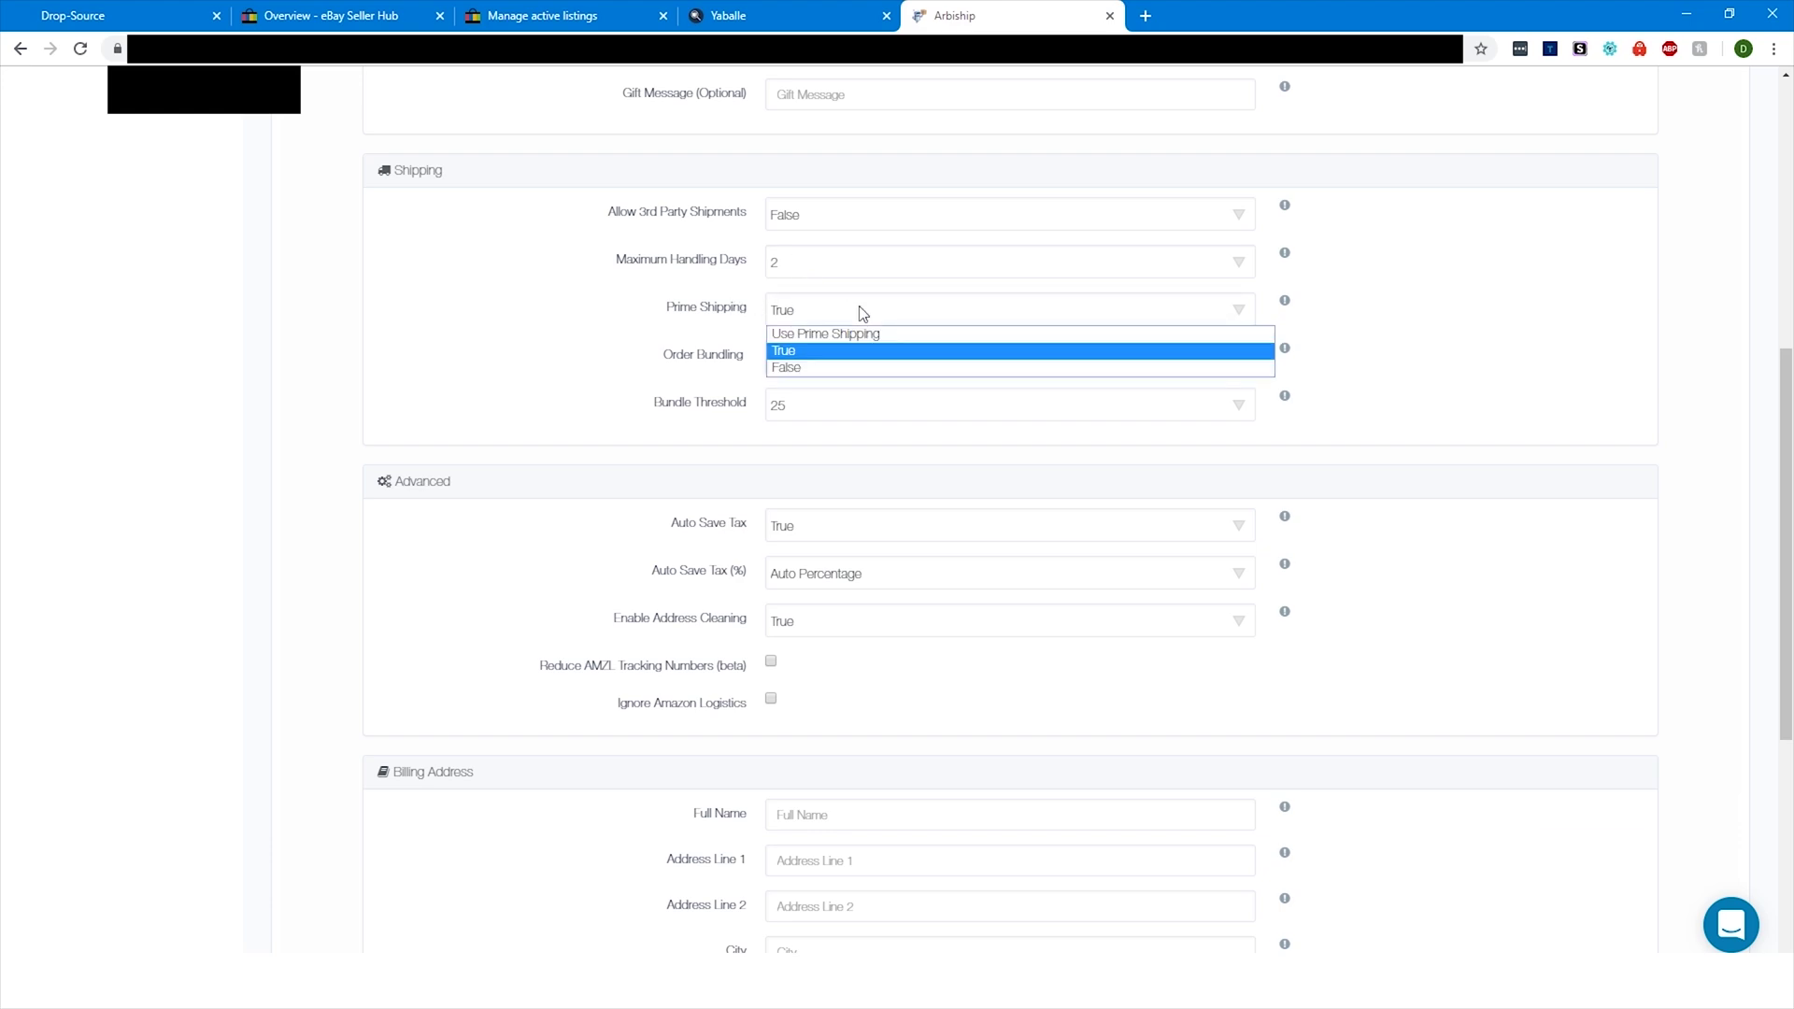
click(793, 355)
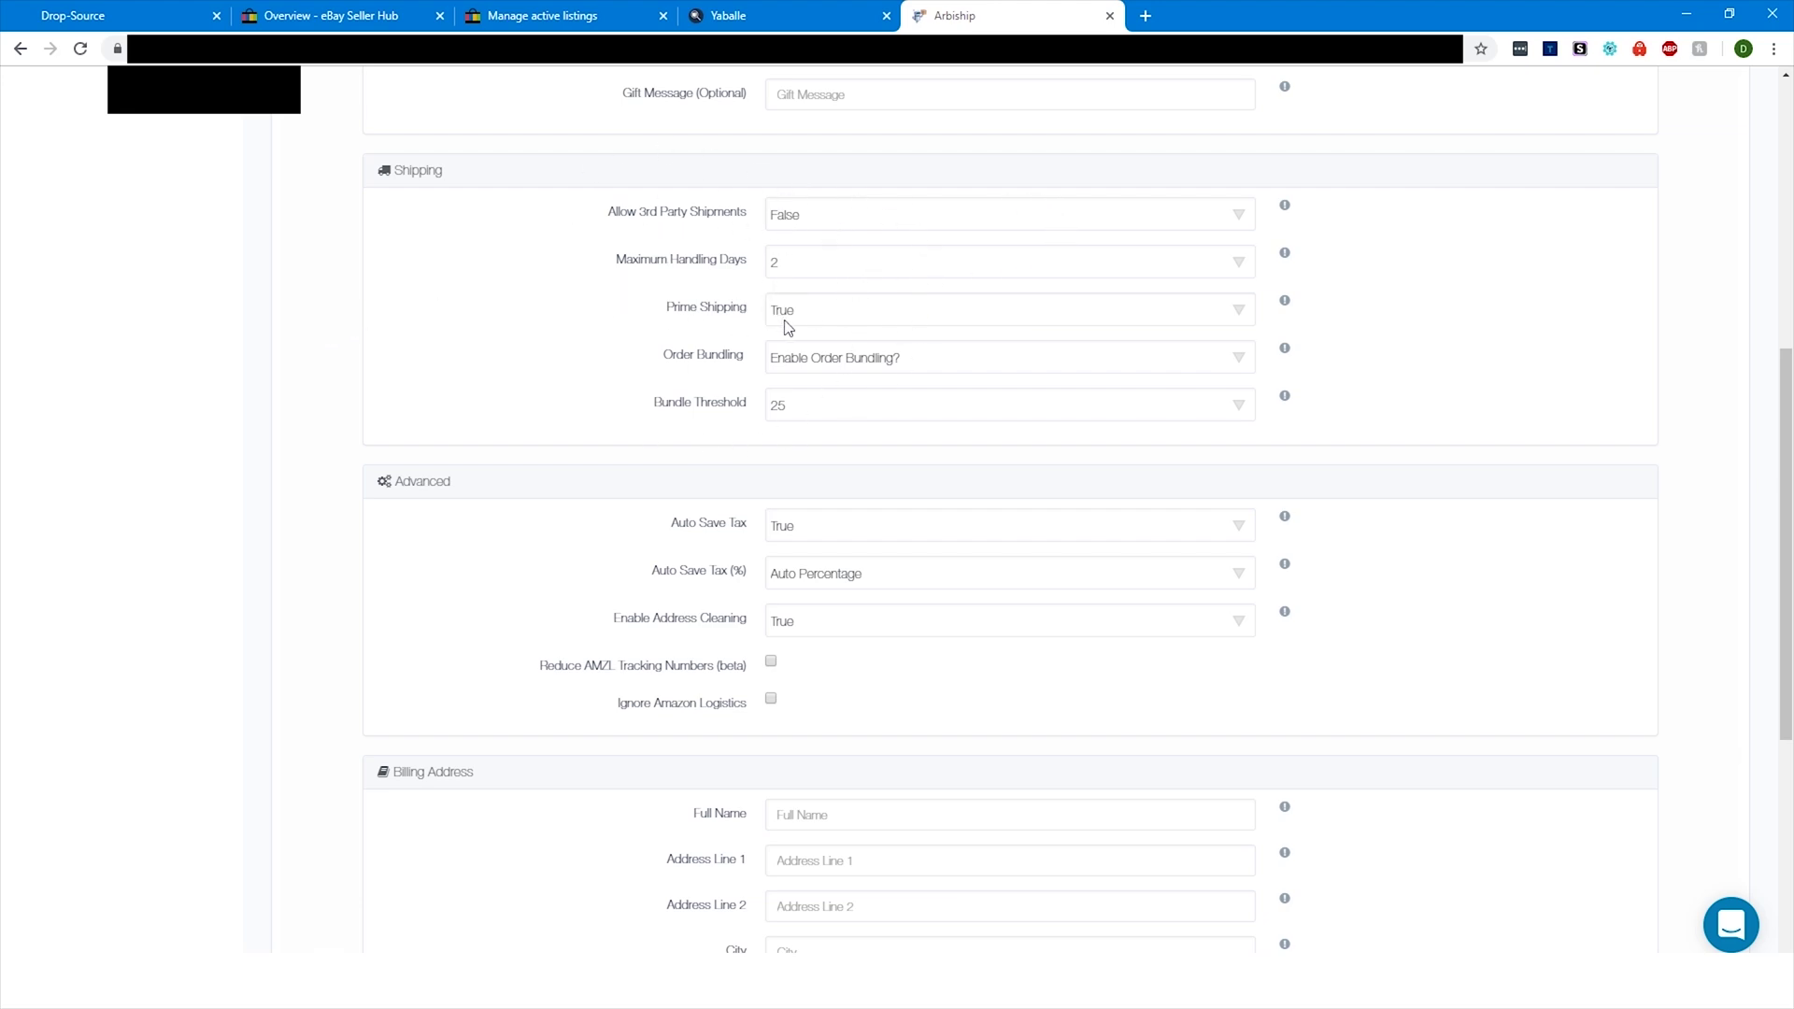
click(833, 357)
click(837, 412)
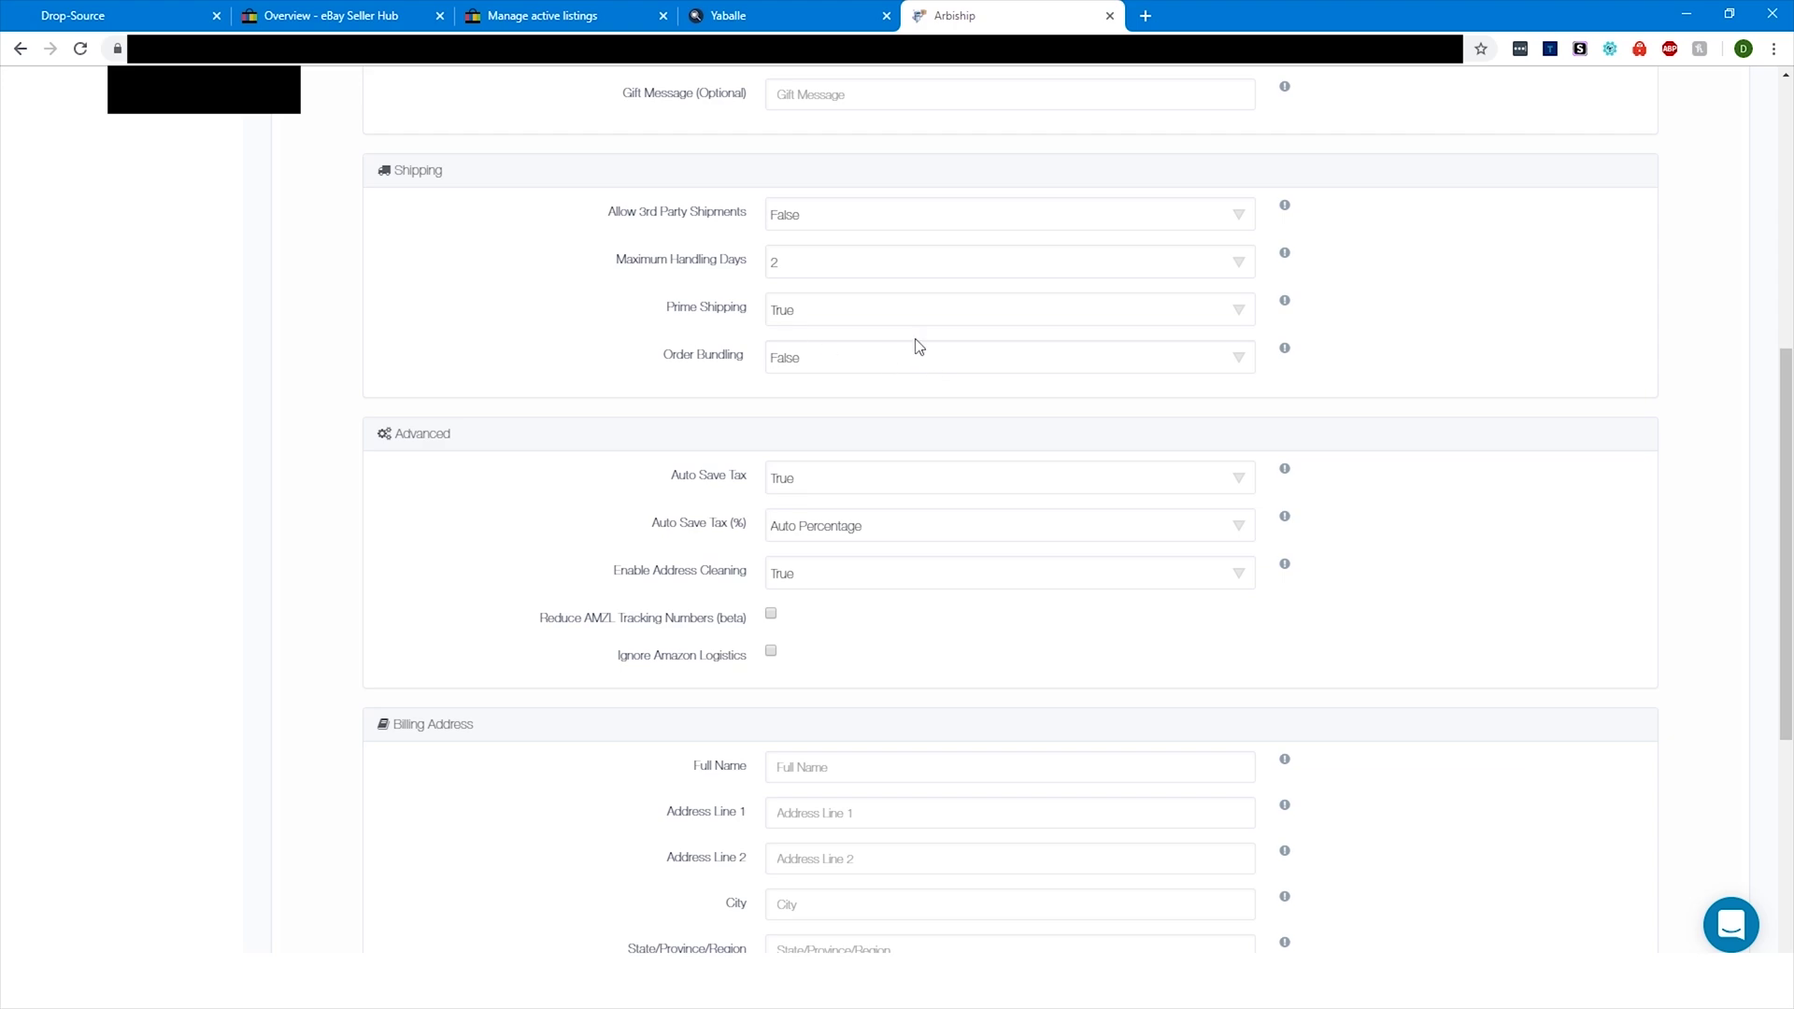
Keep Enable Address Cleaning at True and check Reduce AMZL Tracking Numbers (beta)
scroll(803, 366, down, 2)
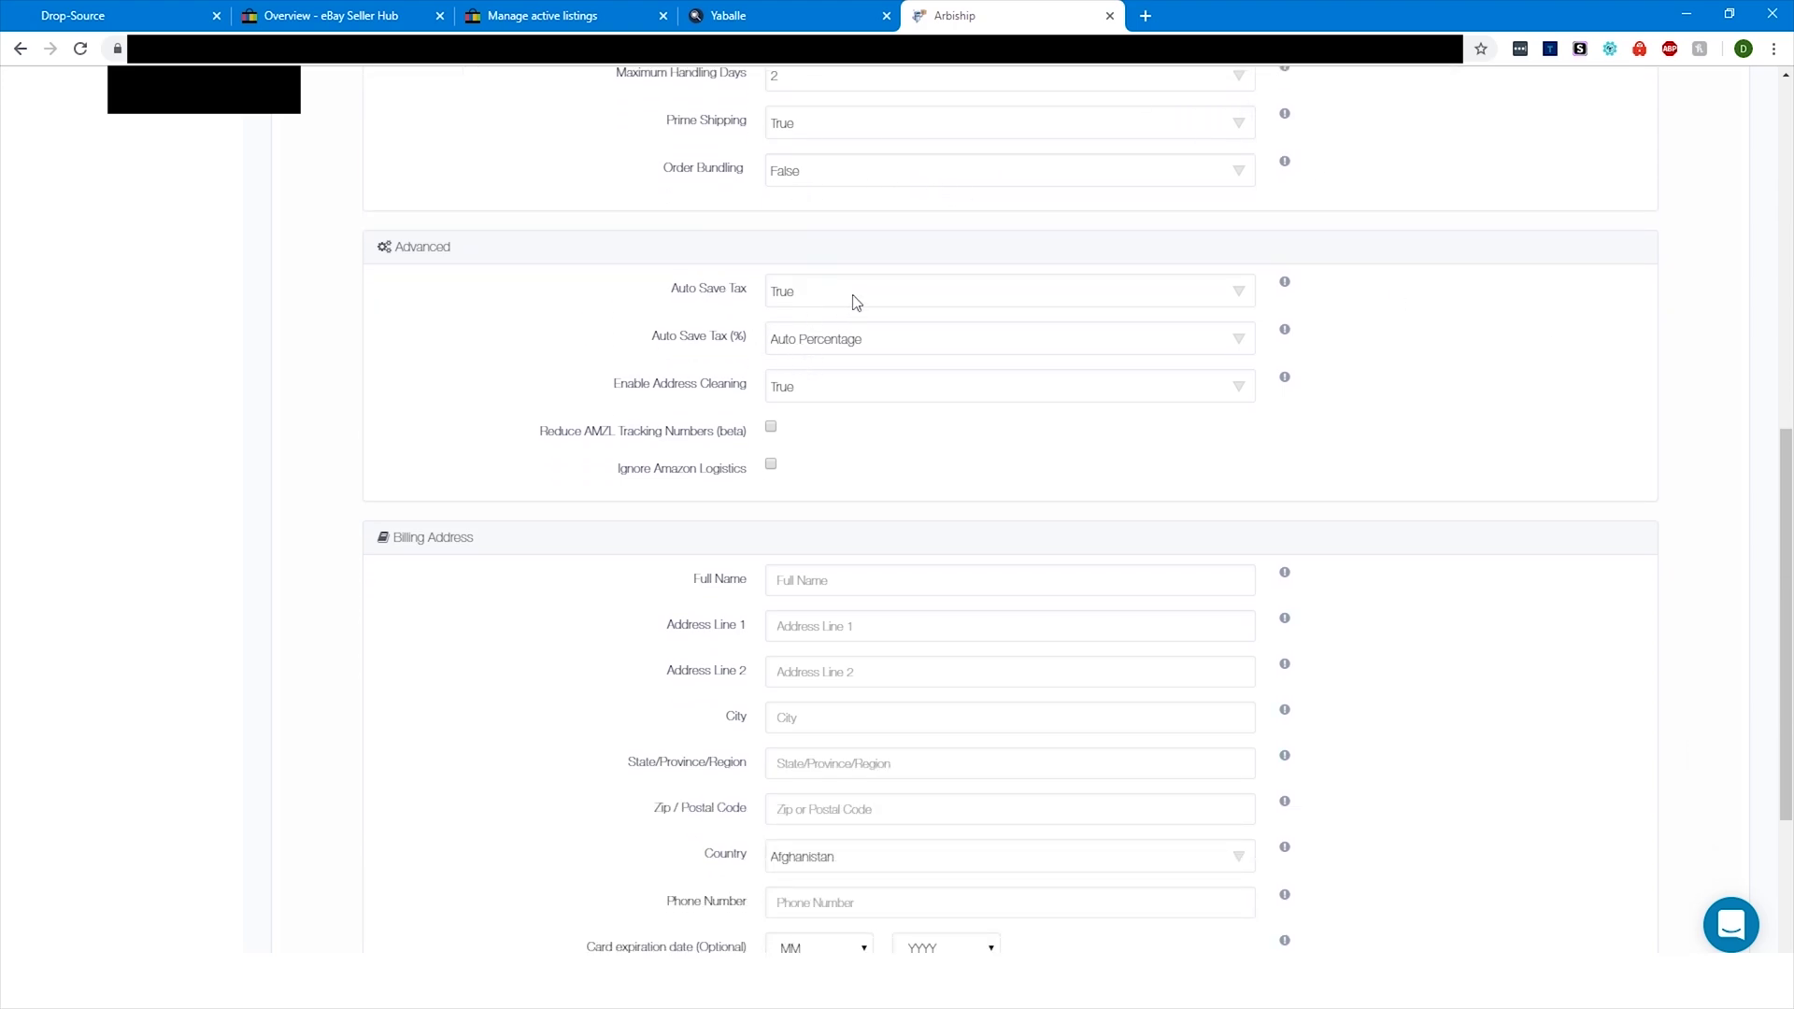
click(849, 397)
click(622, 426)
scroll(969, 440, down, 3)
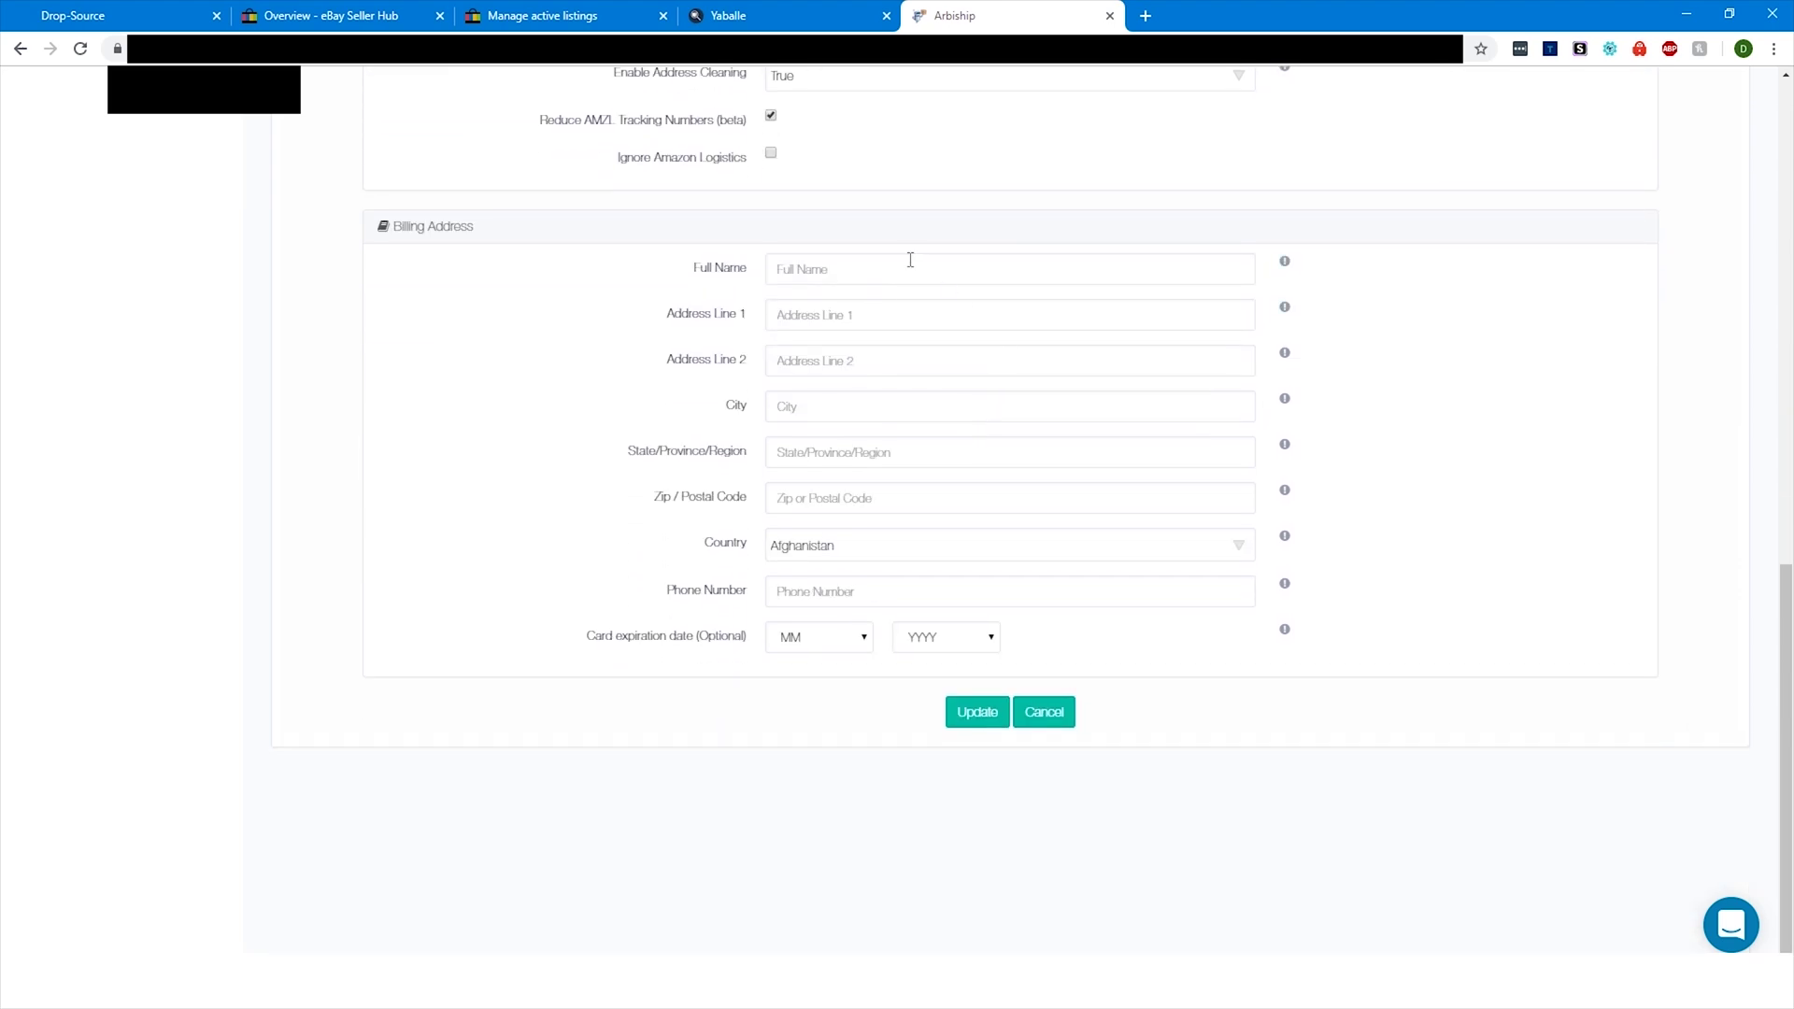
Leave the billing name and phone fields unchanged and Update the Amazon settings
click(909, 266)
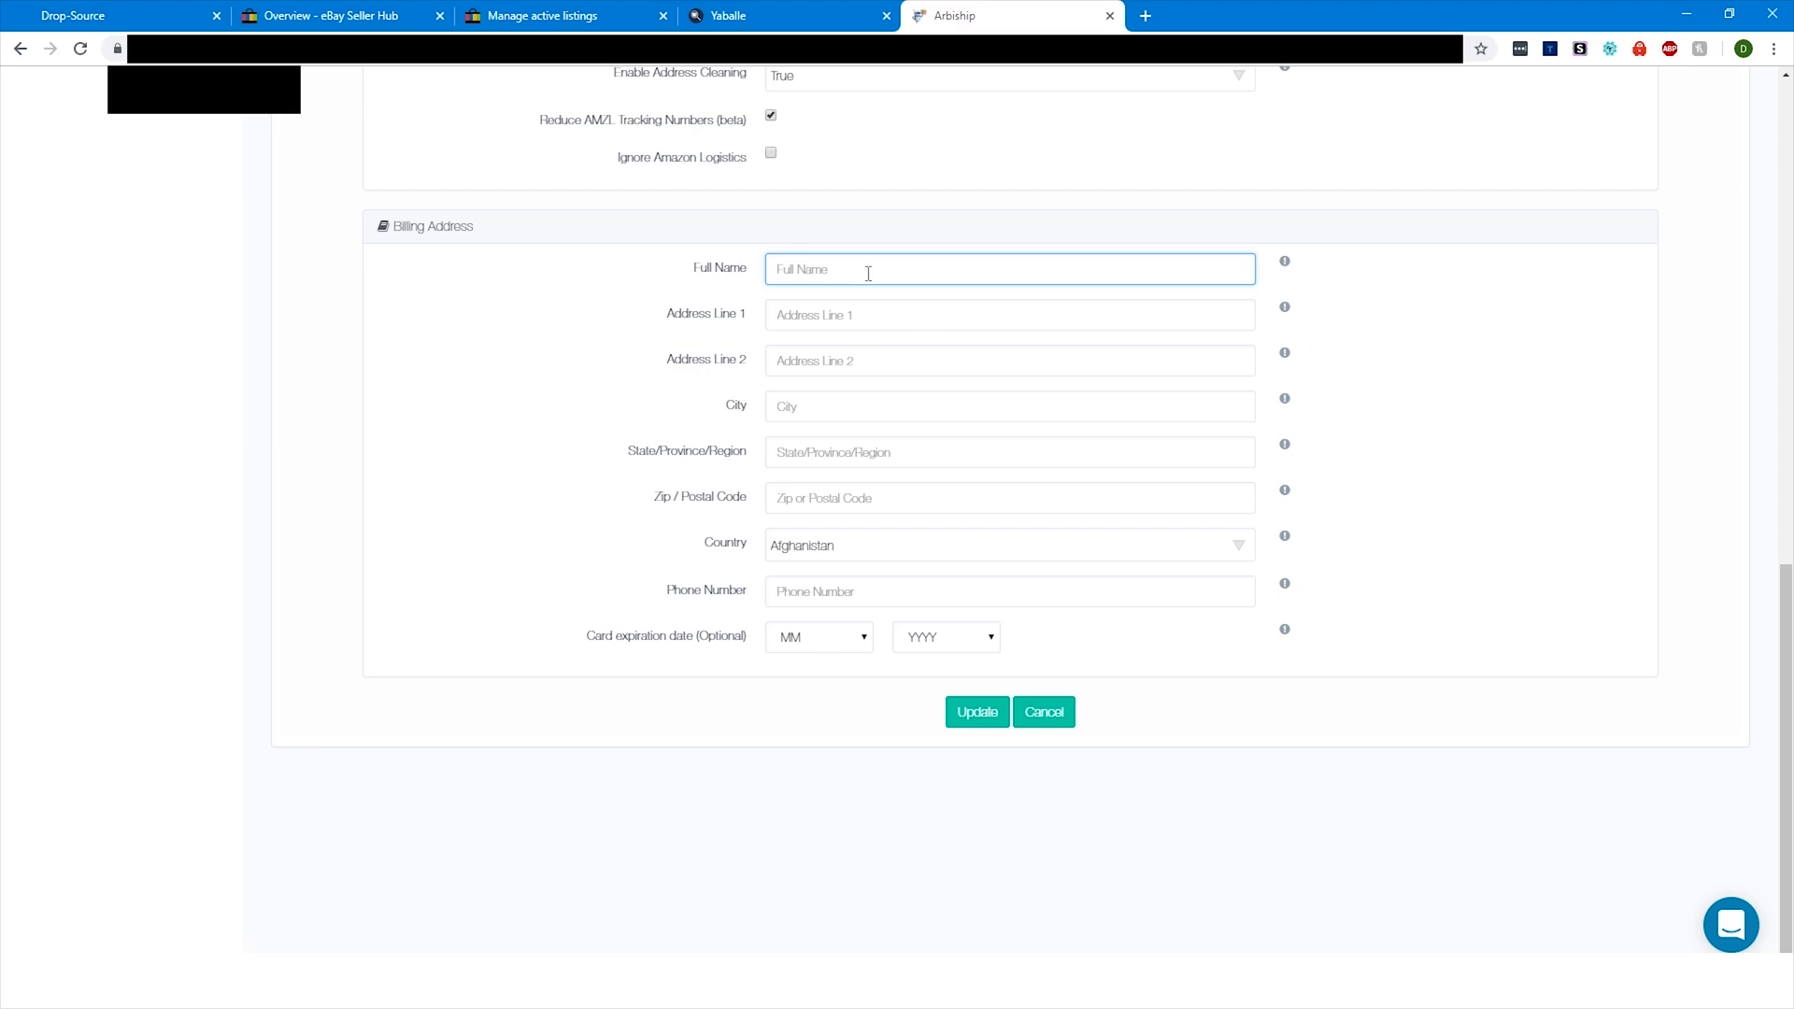
scroll(868, 274, up, 12)
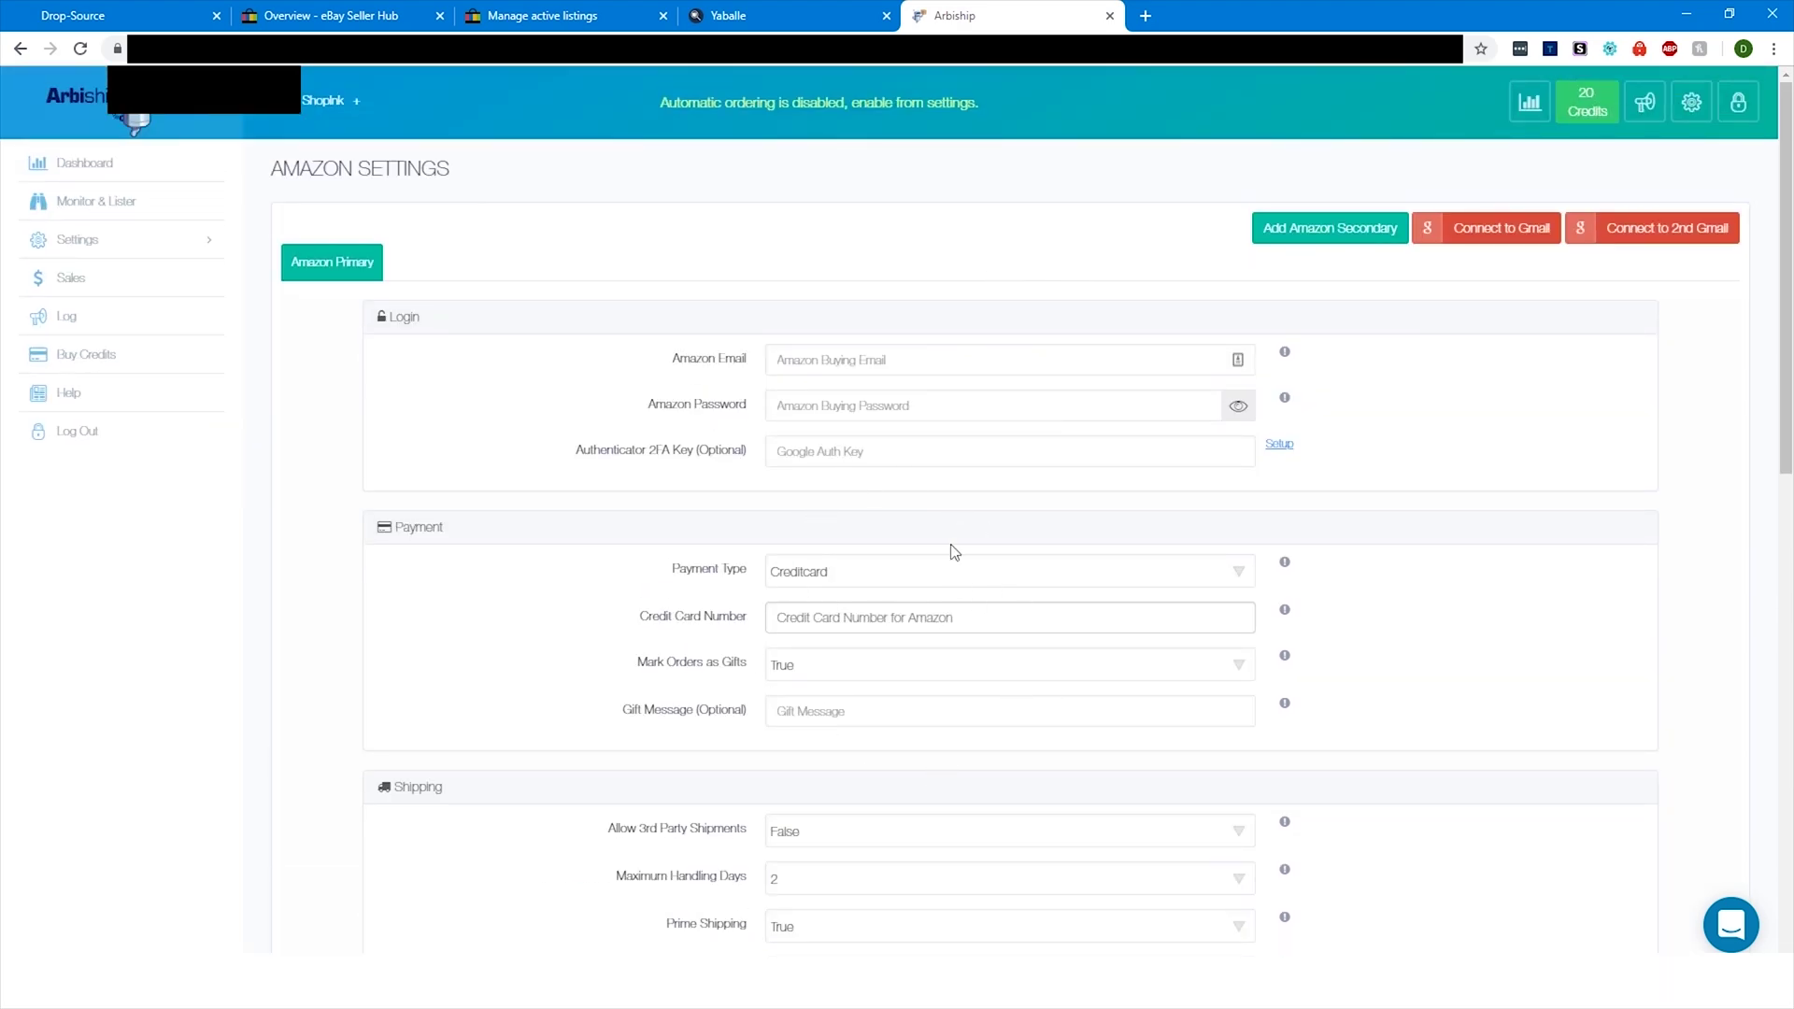
scroll(982, 564, down, 12)
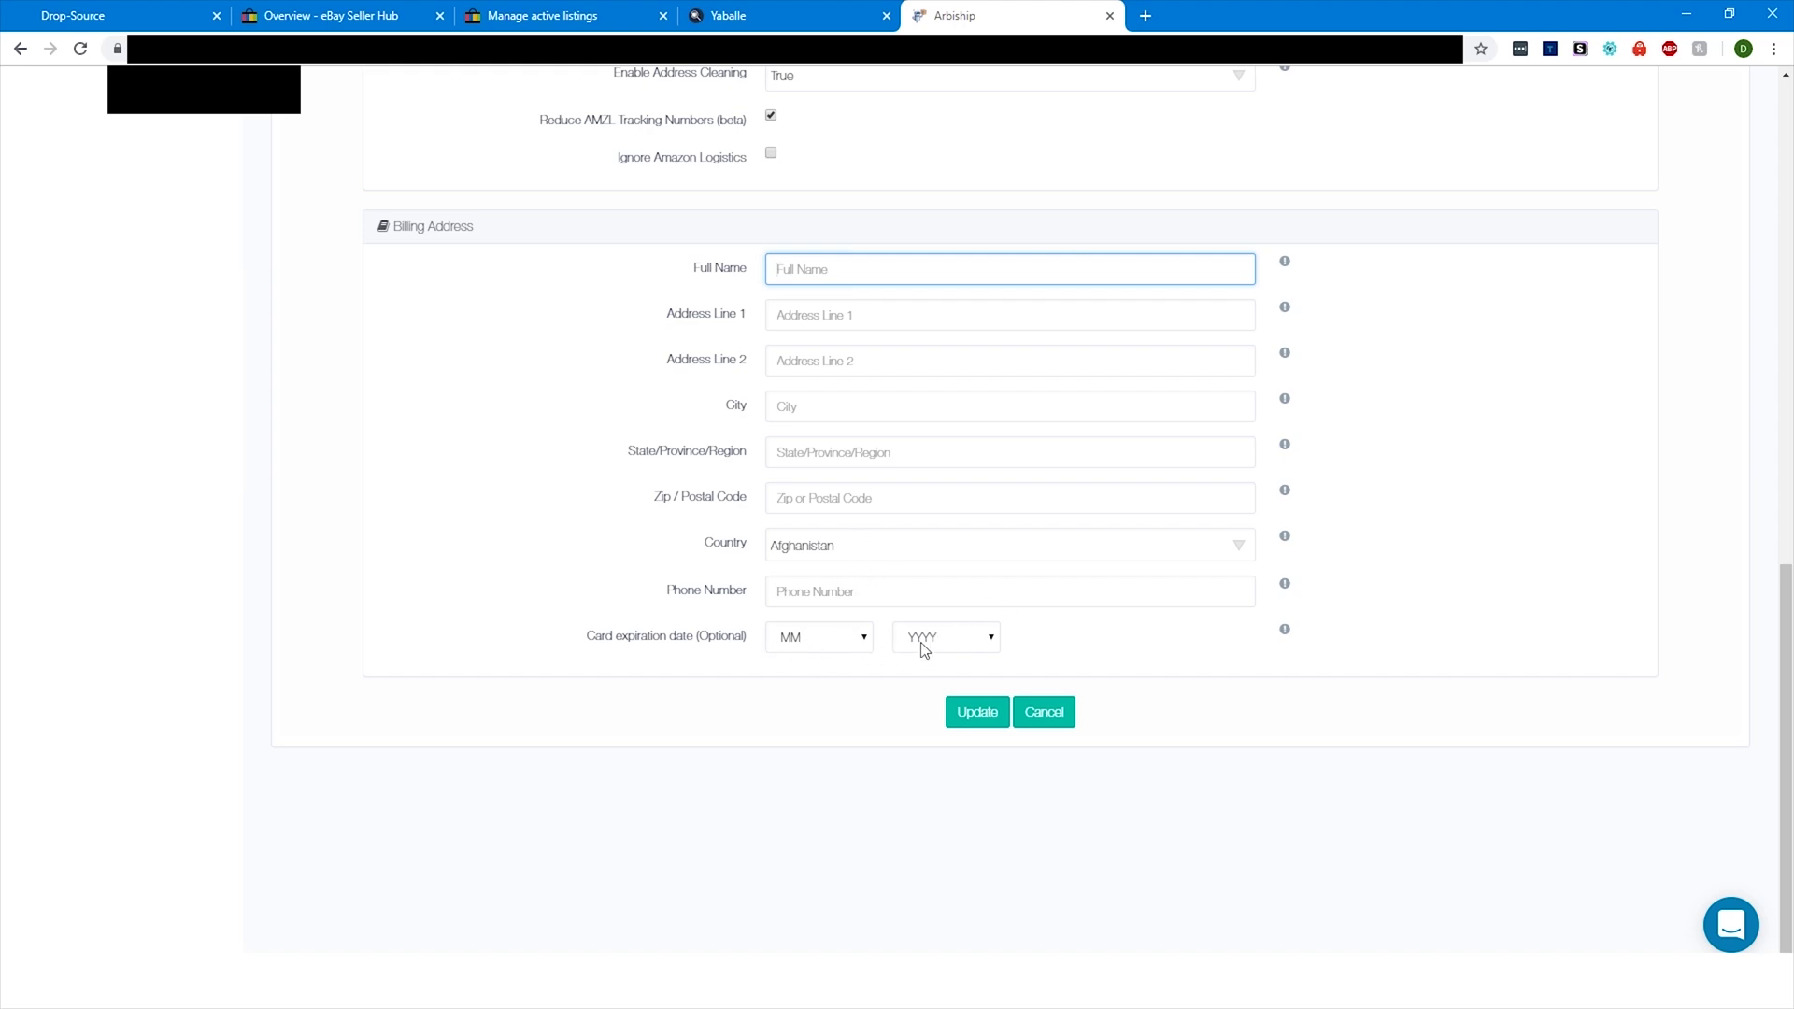
click(829, 592)
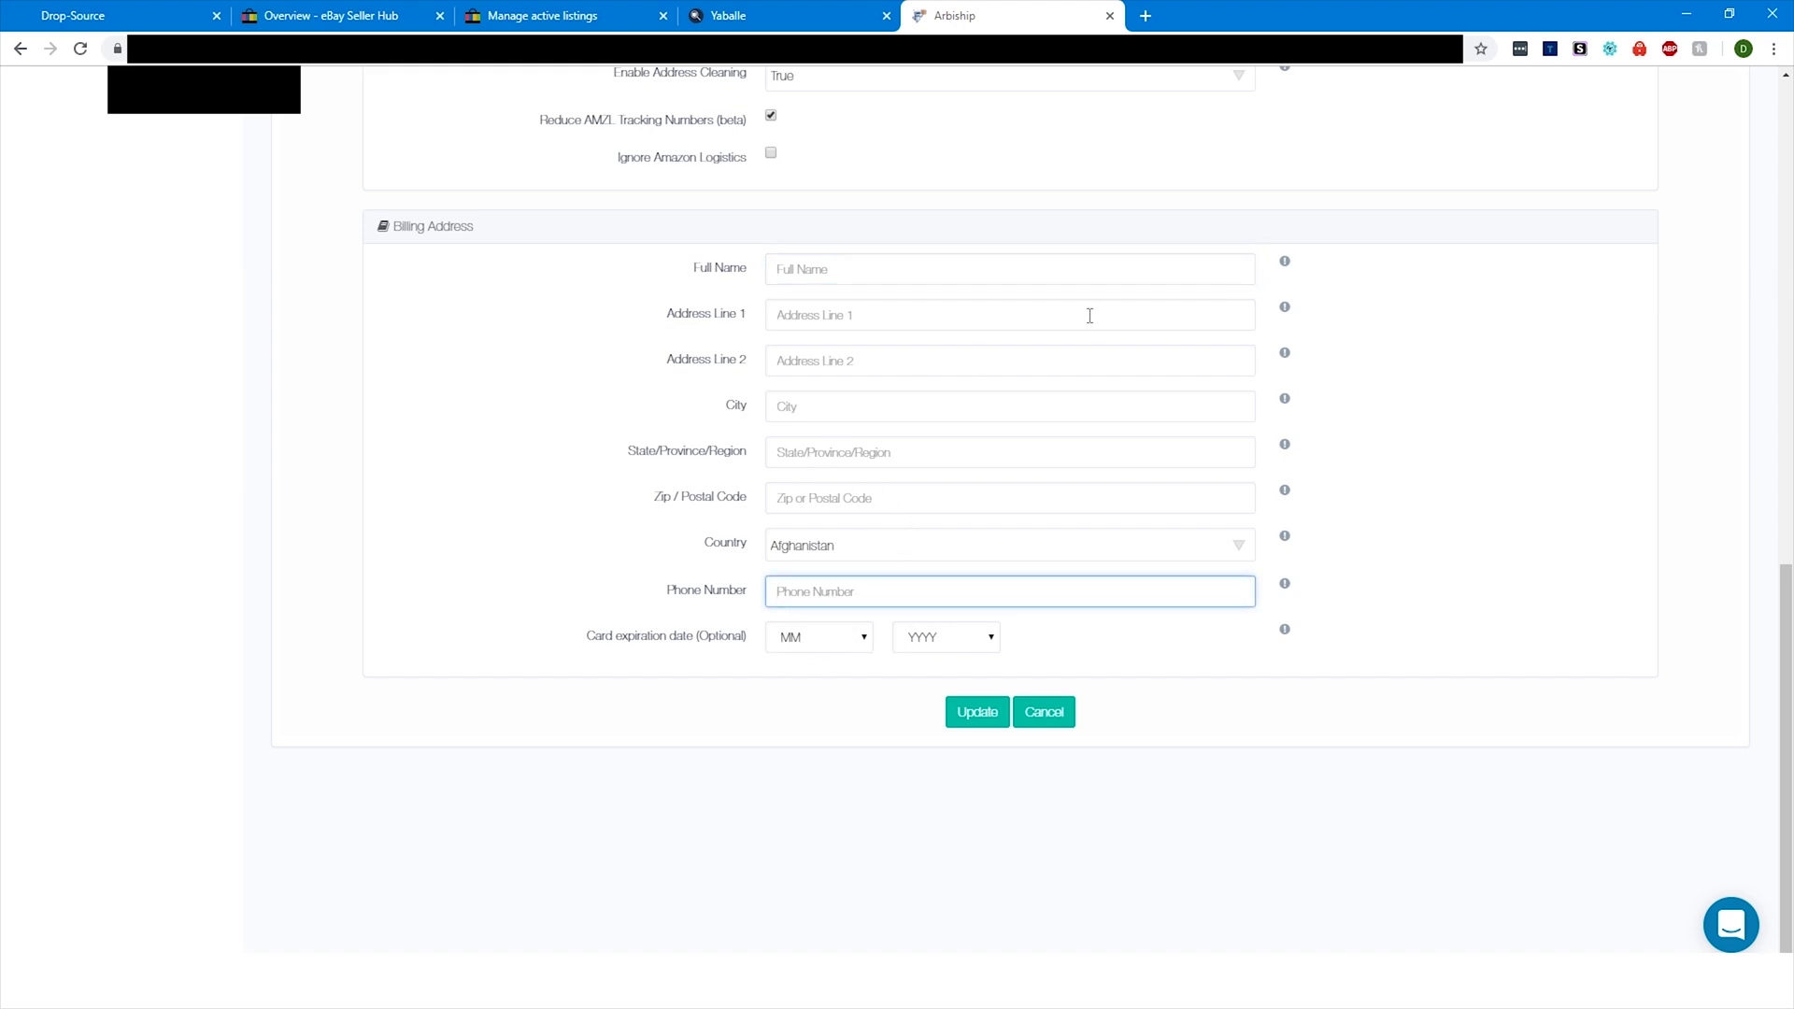
scroll(1089, 316, up, 1)
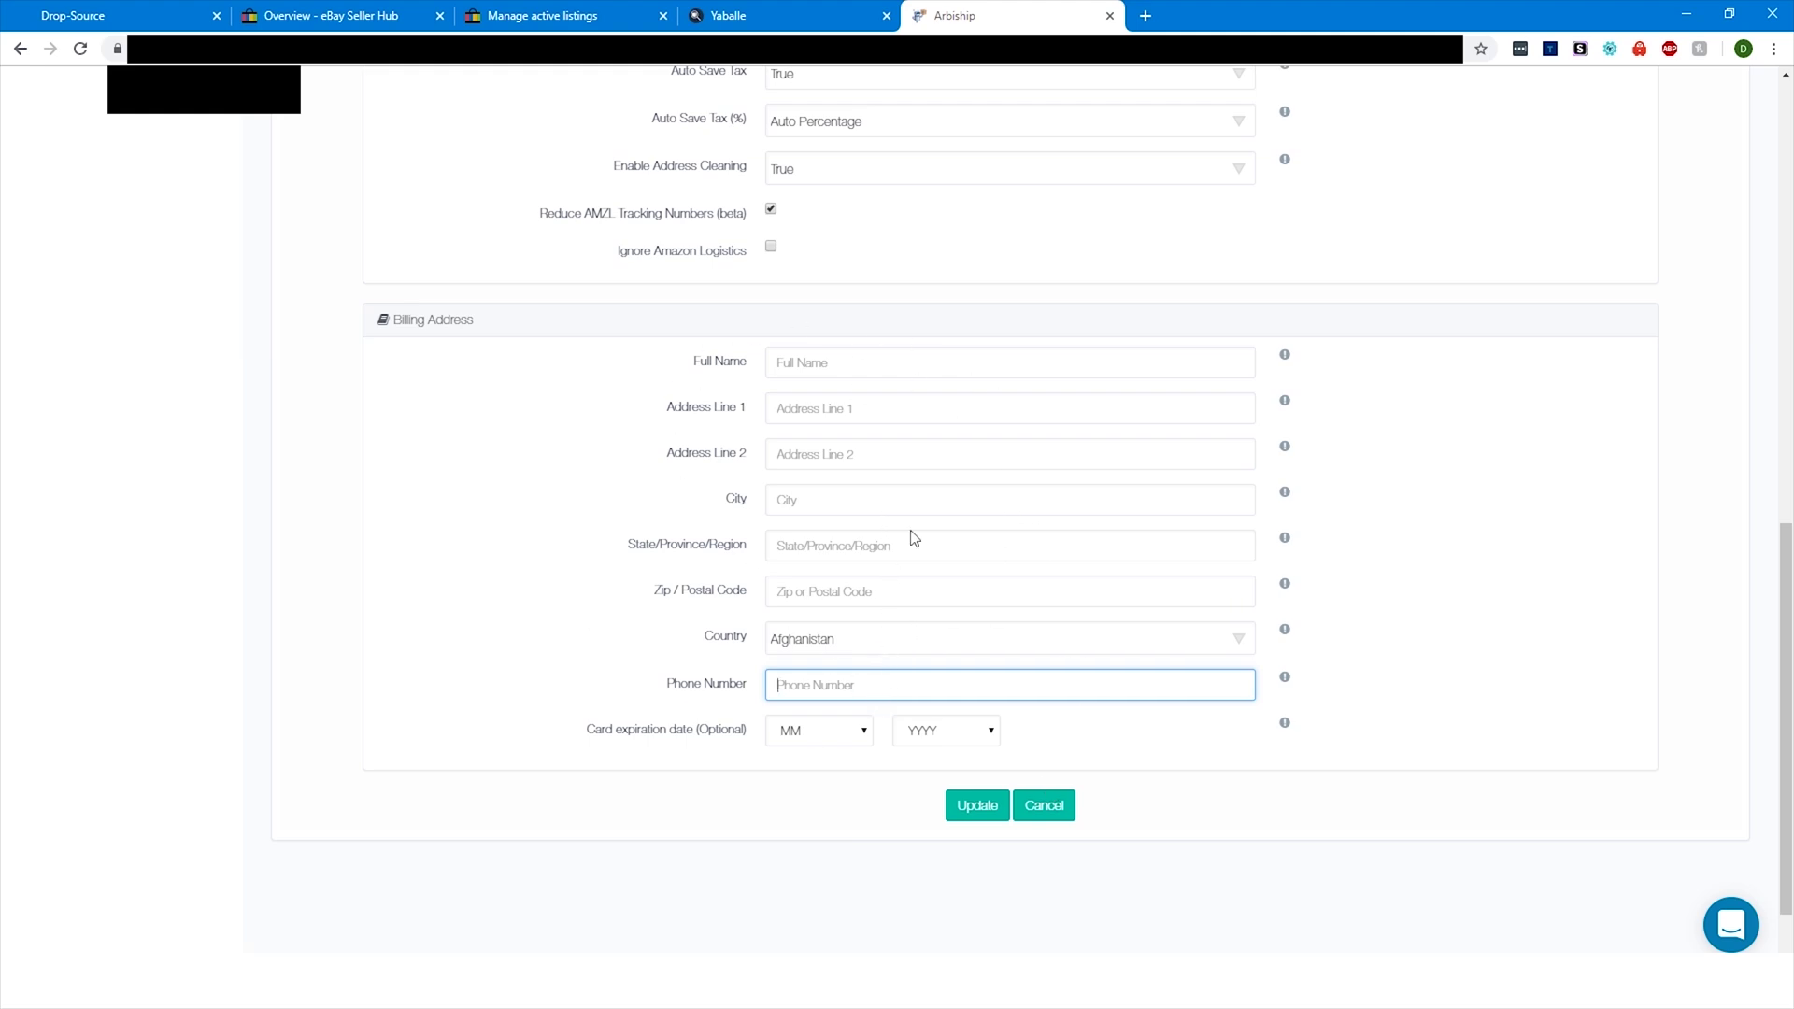
scroll(1402, 580, up, 10)
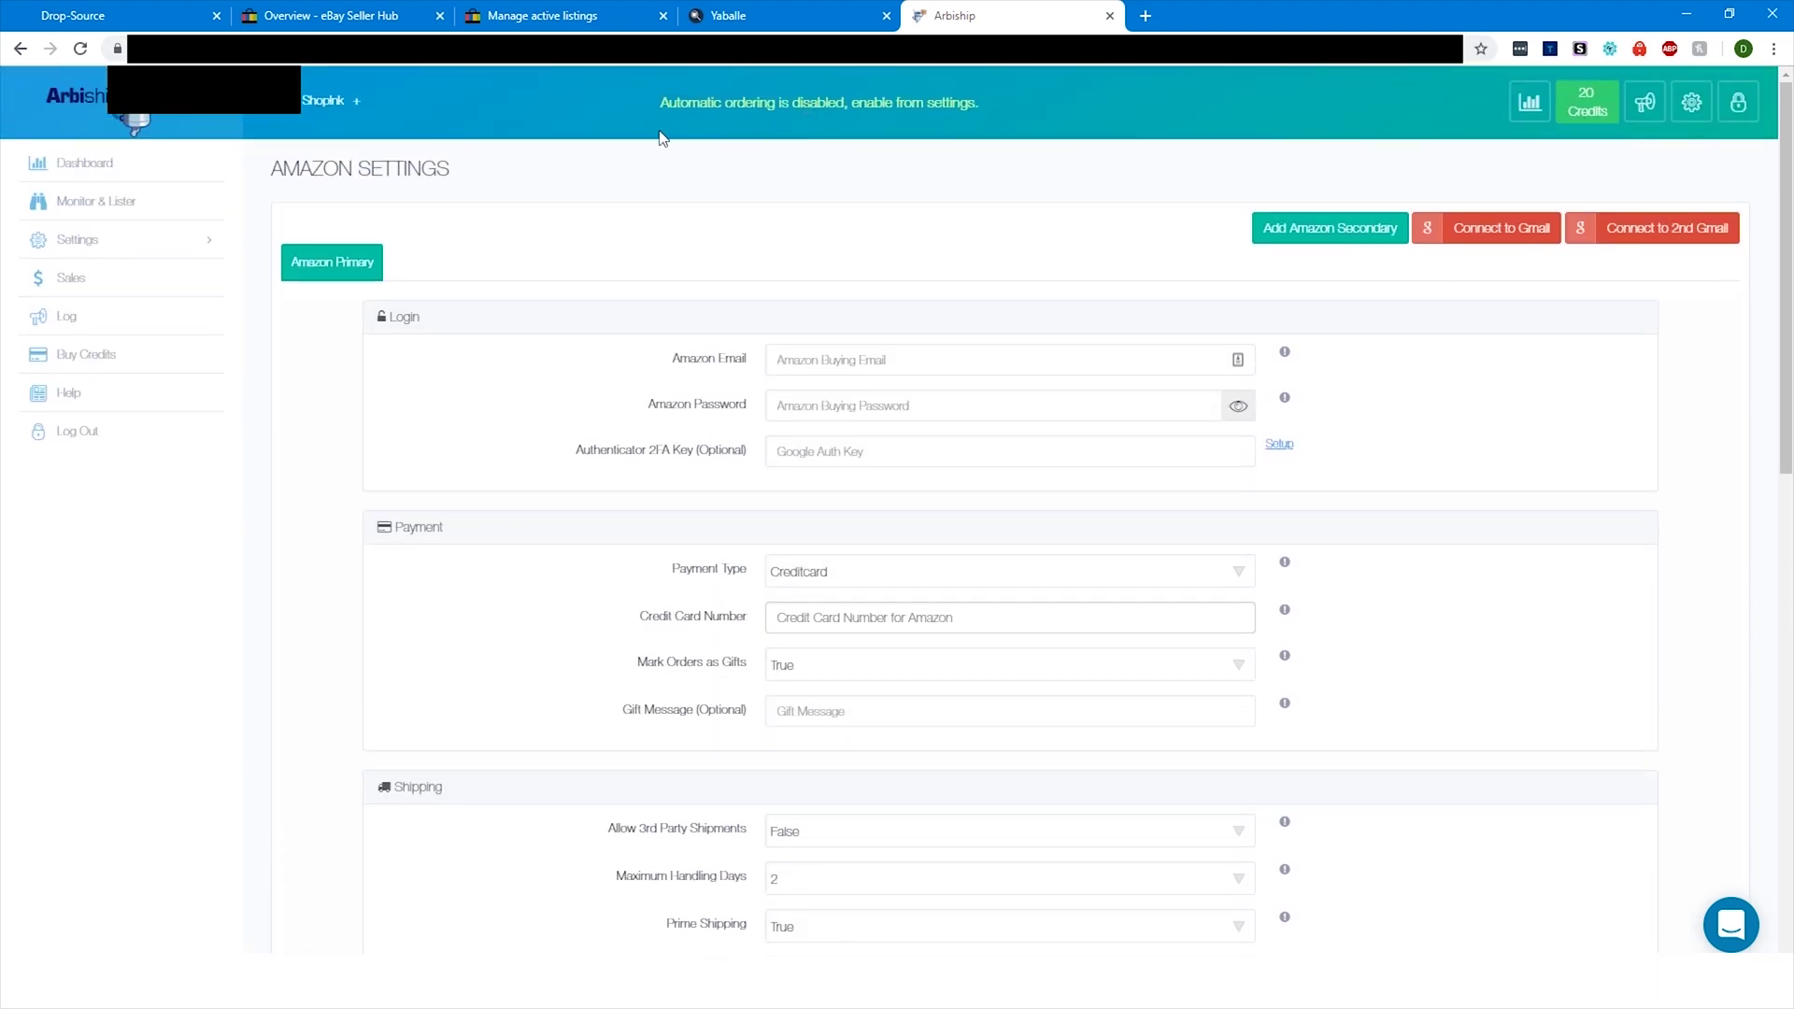
scroll(681, 532, down, 10)
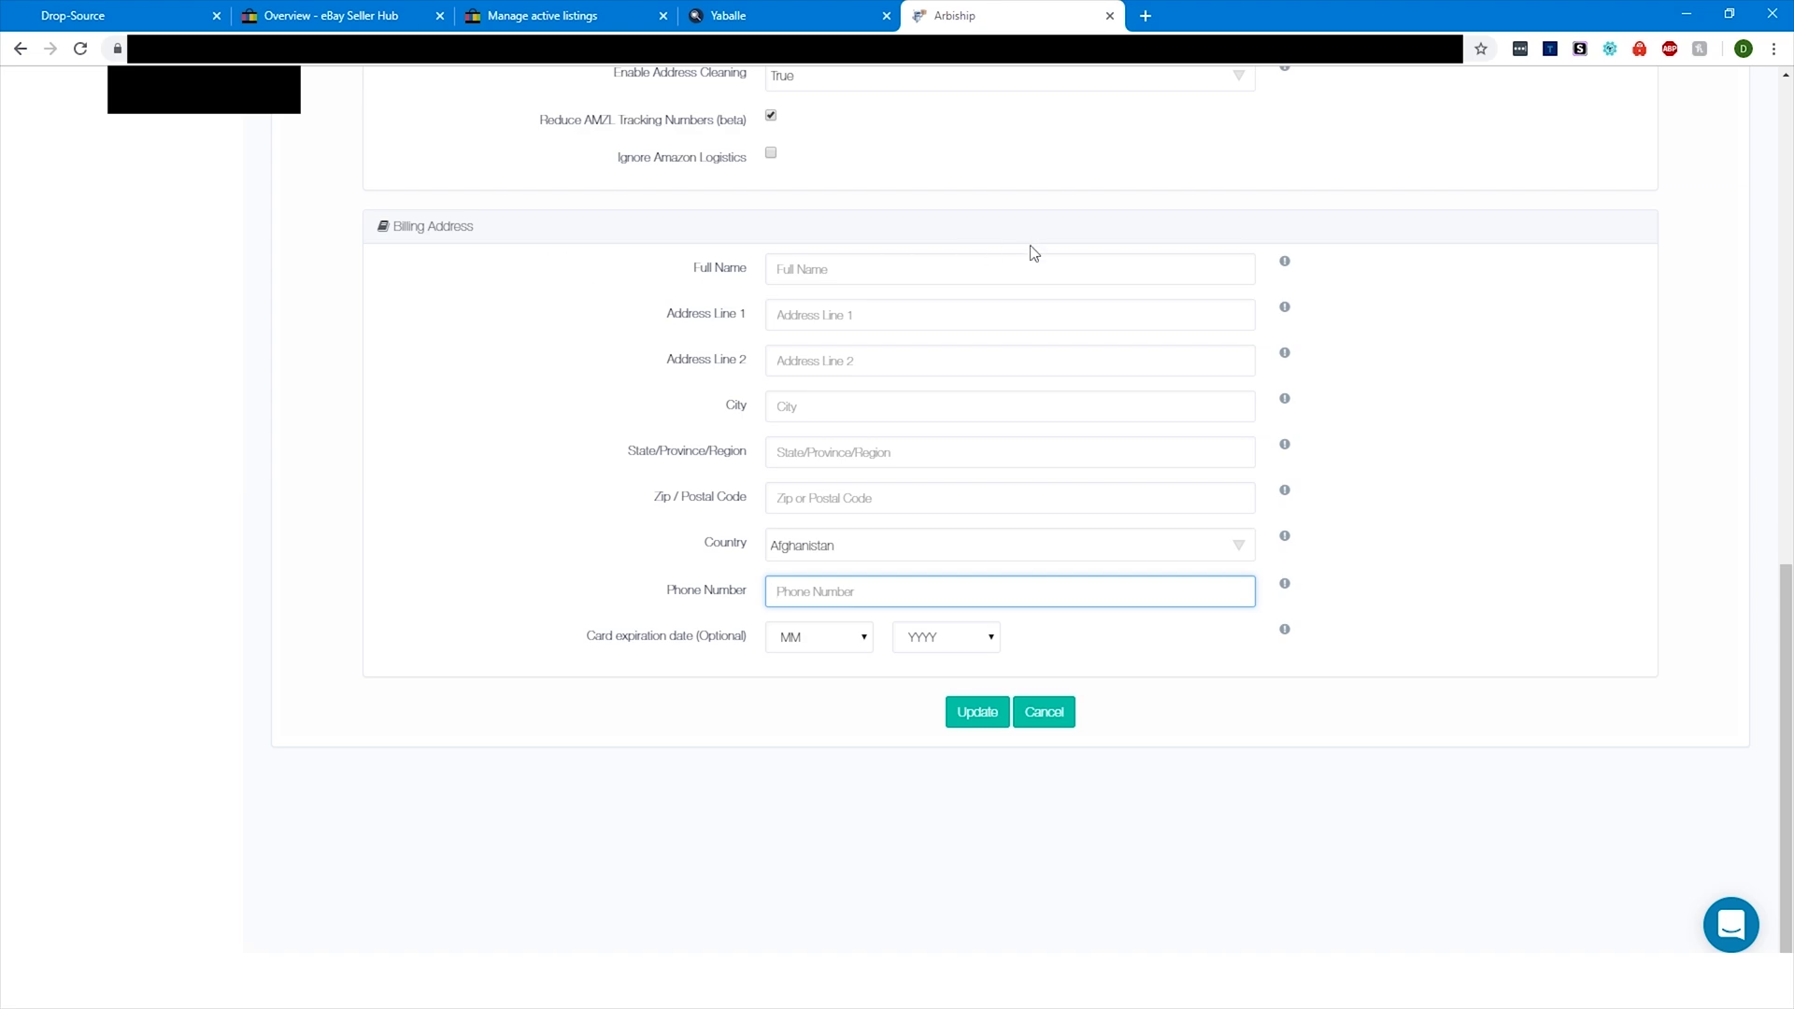
scroll(965, 532, up, 5)
scroll(1084, 654, down, 5)
click(976, 714)
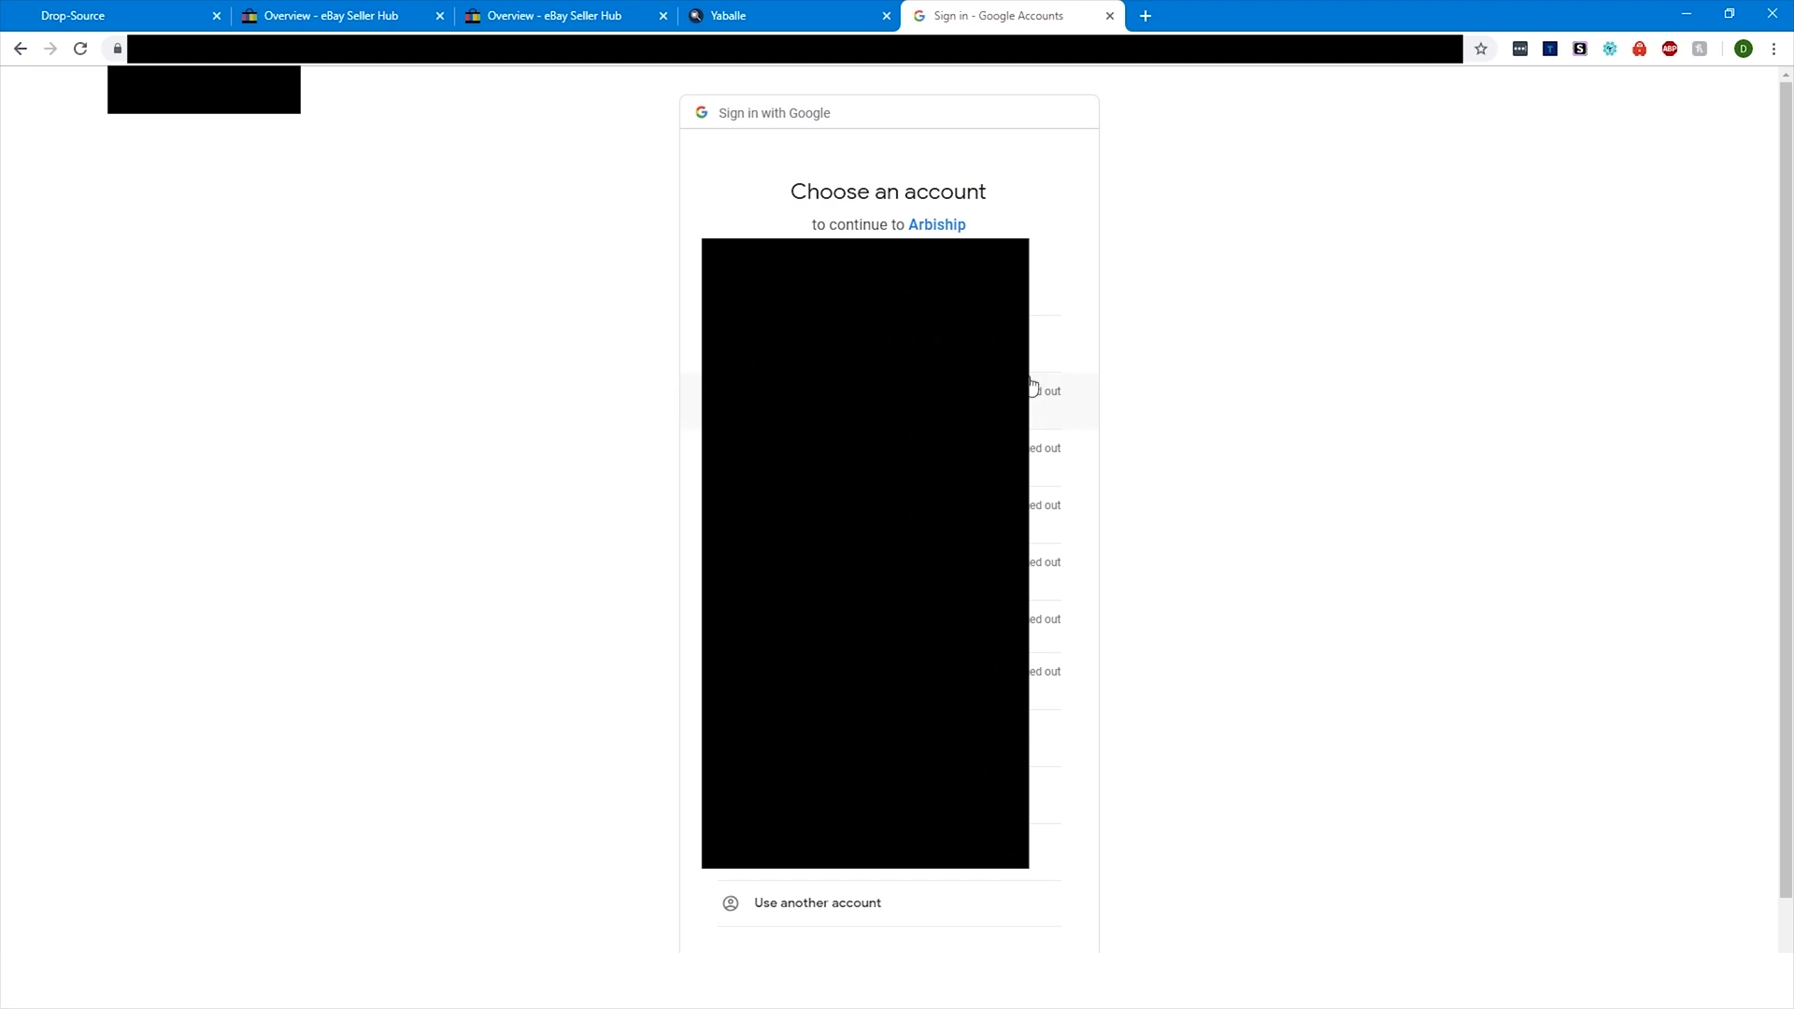
Choose the Google account so Arbiship gets access and returns to its Amazon settings
click(866, 871)
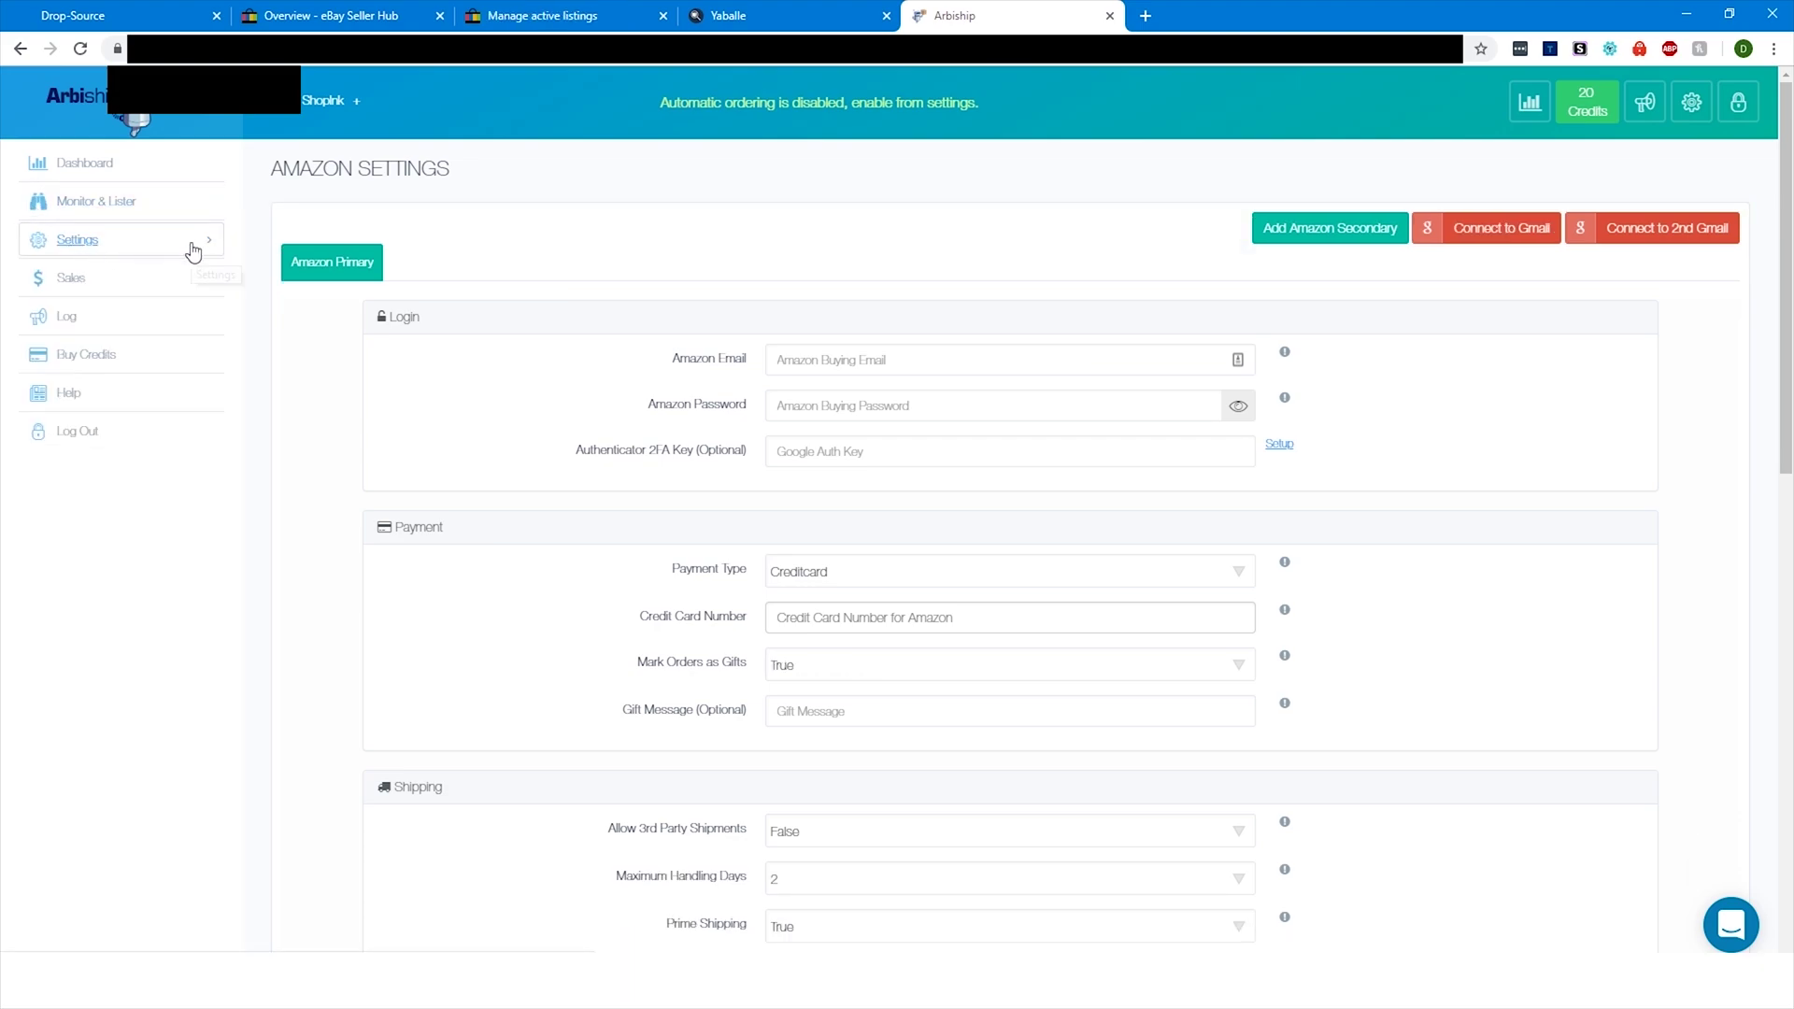
Expand the sidebar Settings list to reach the AliExpress email, password, payment and shipping fields
click(195, 250)
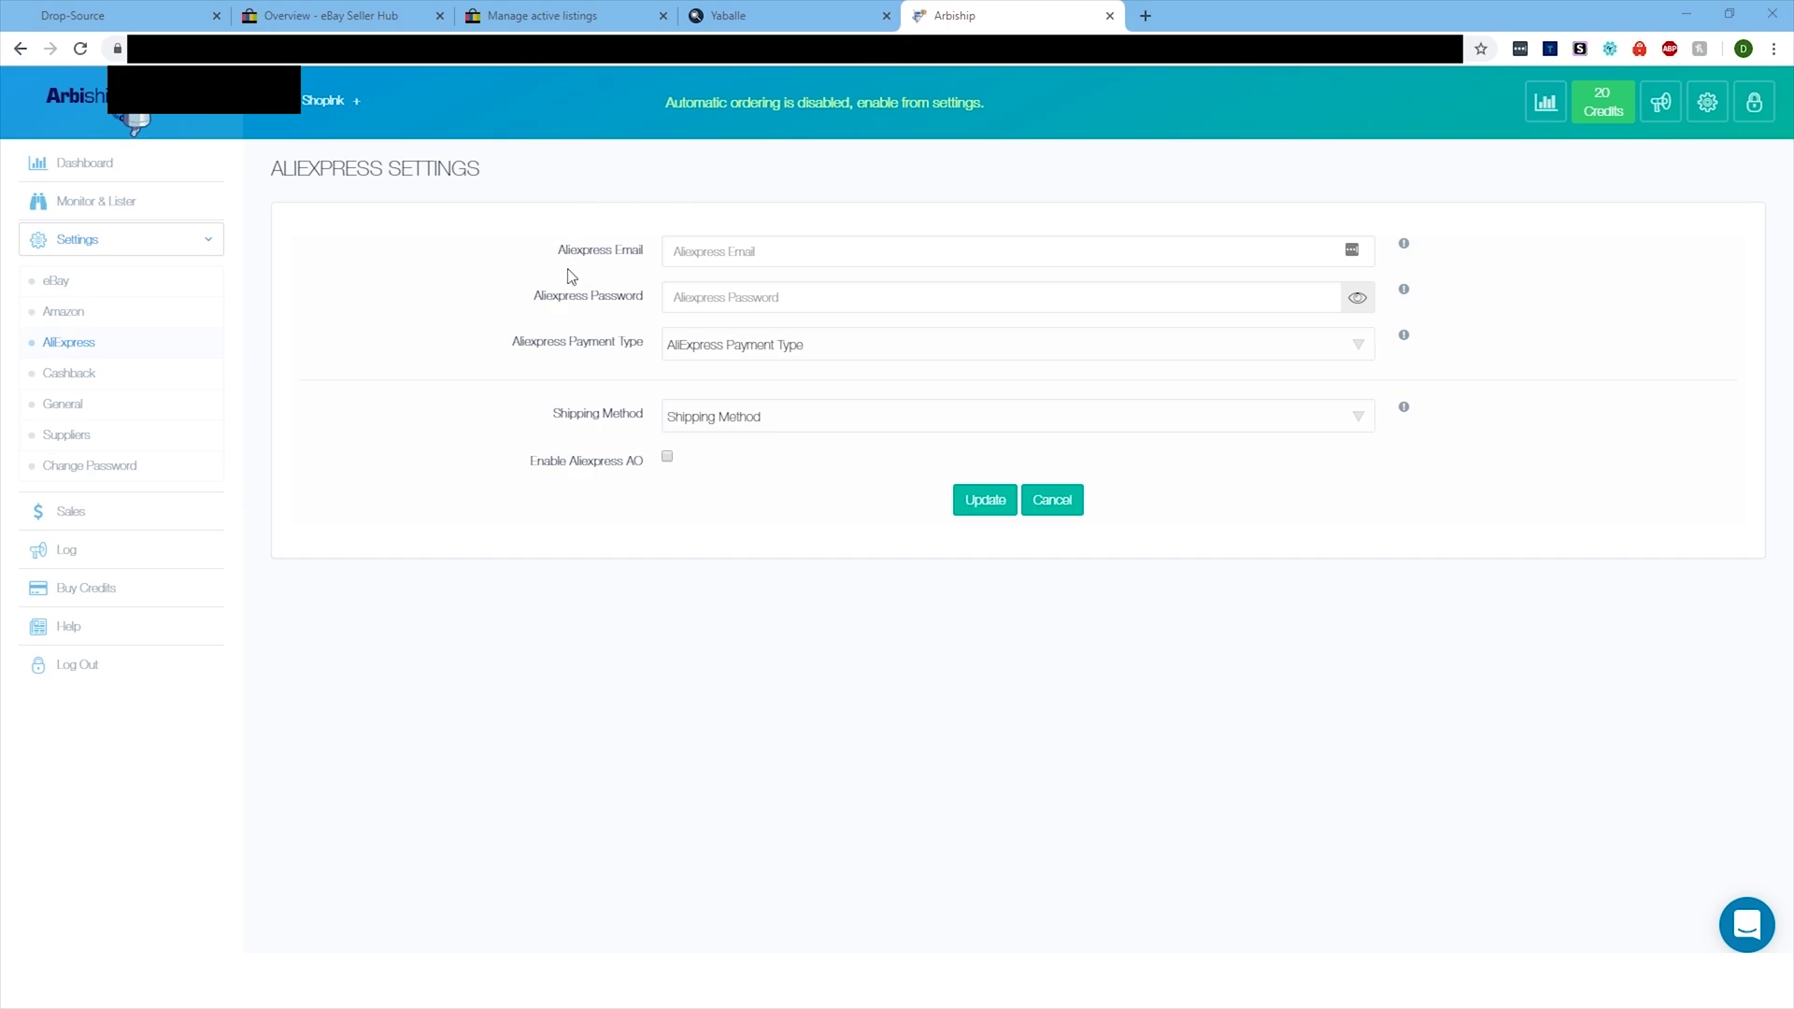
Open the Cashback settings and dismiss the Cashback help message
click(123, 375)
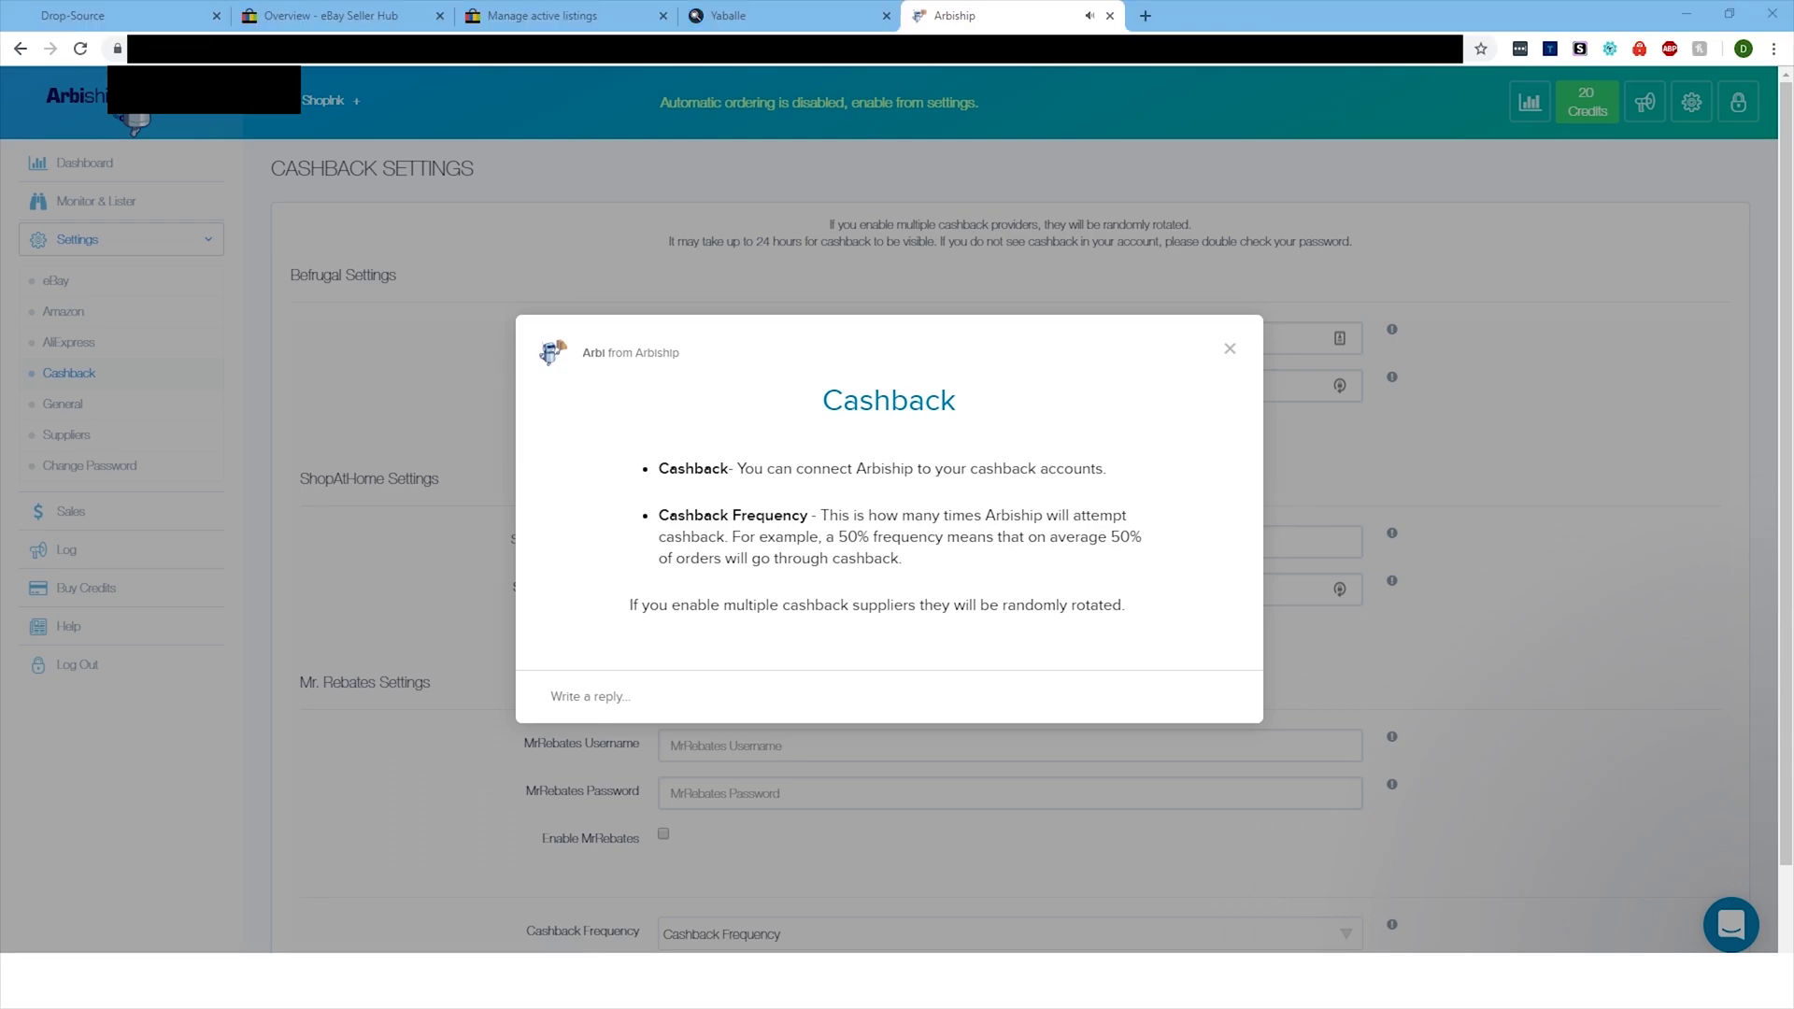
click(1229, 349)
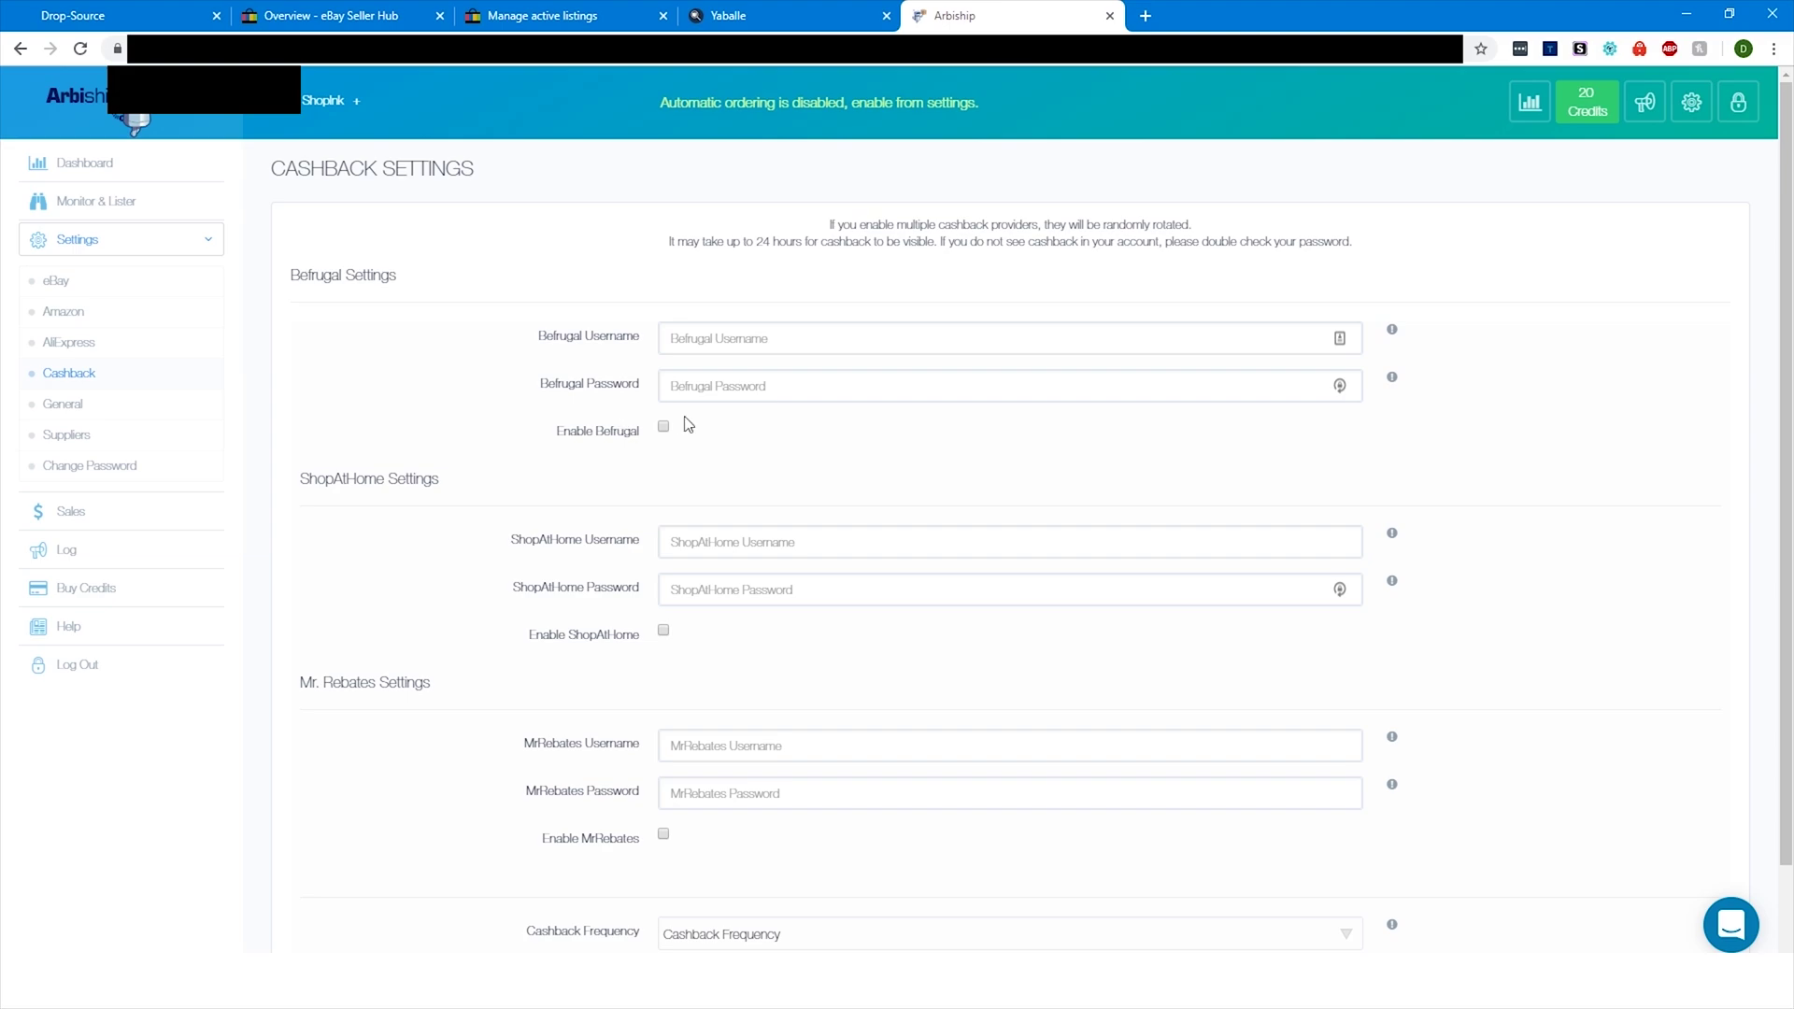
scroll(663, 512, down, 1)
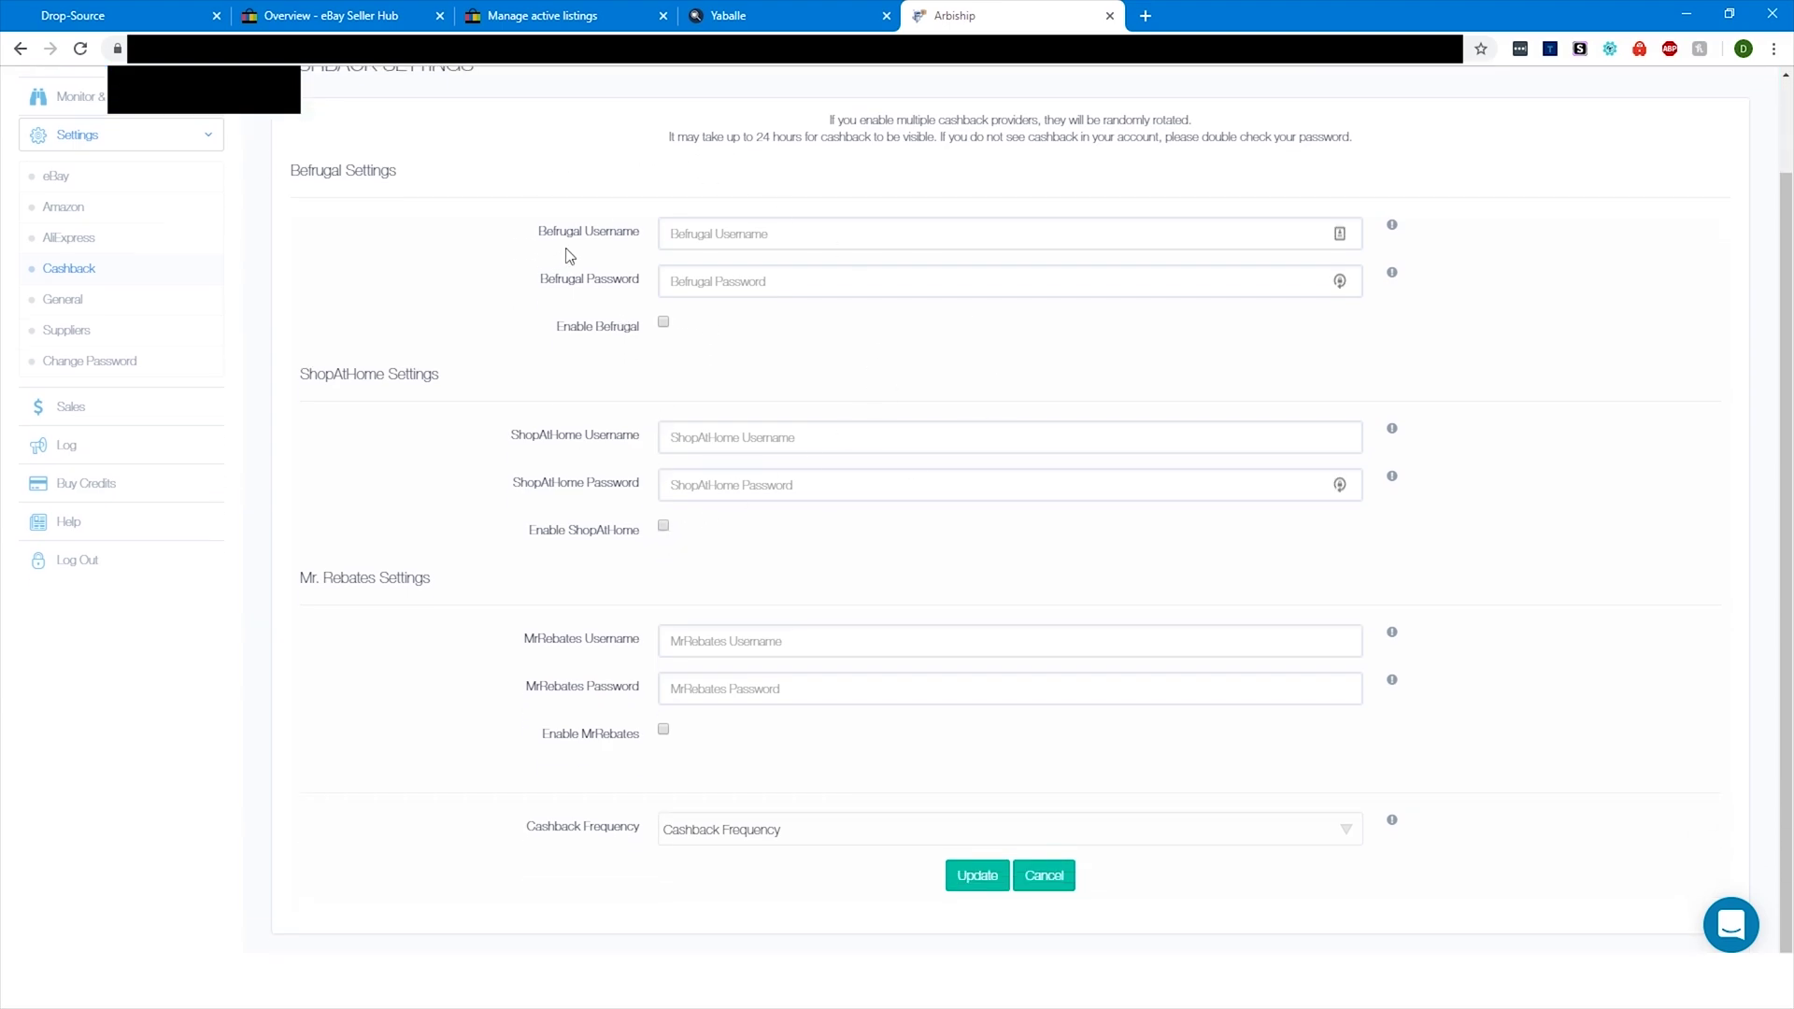
scroll(626, 263, up, 1)
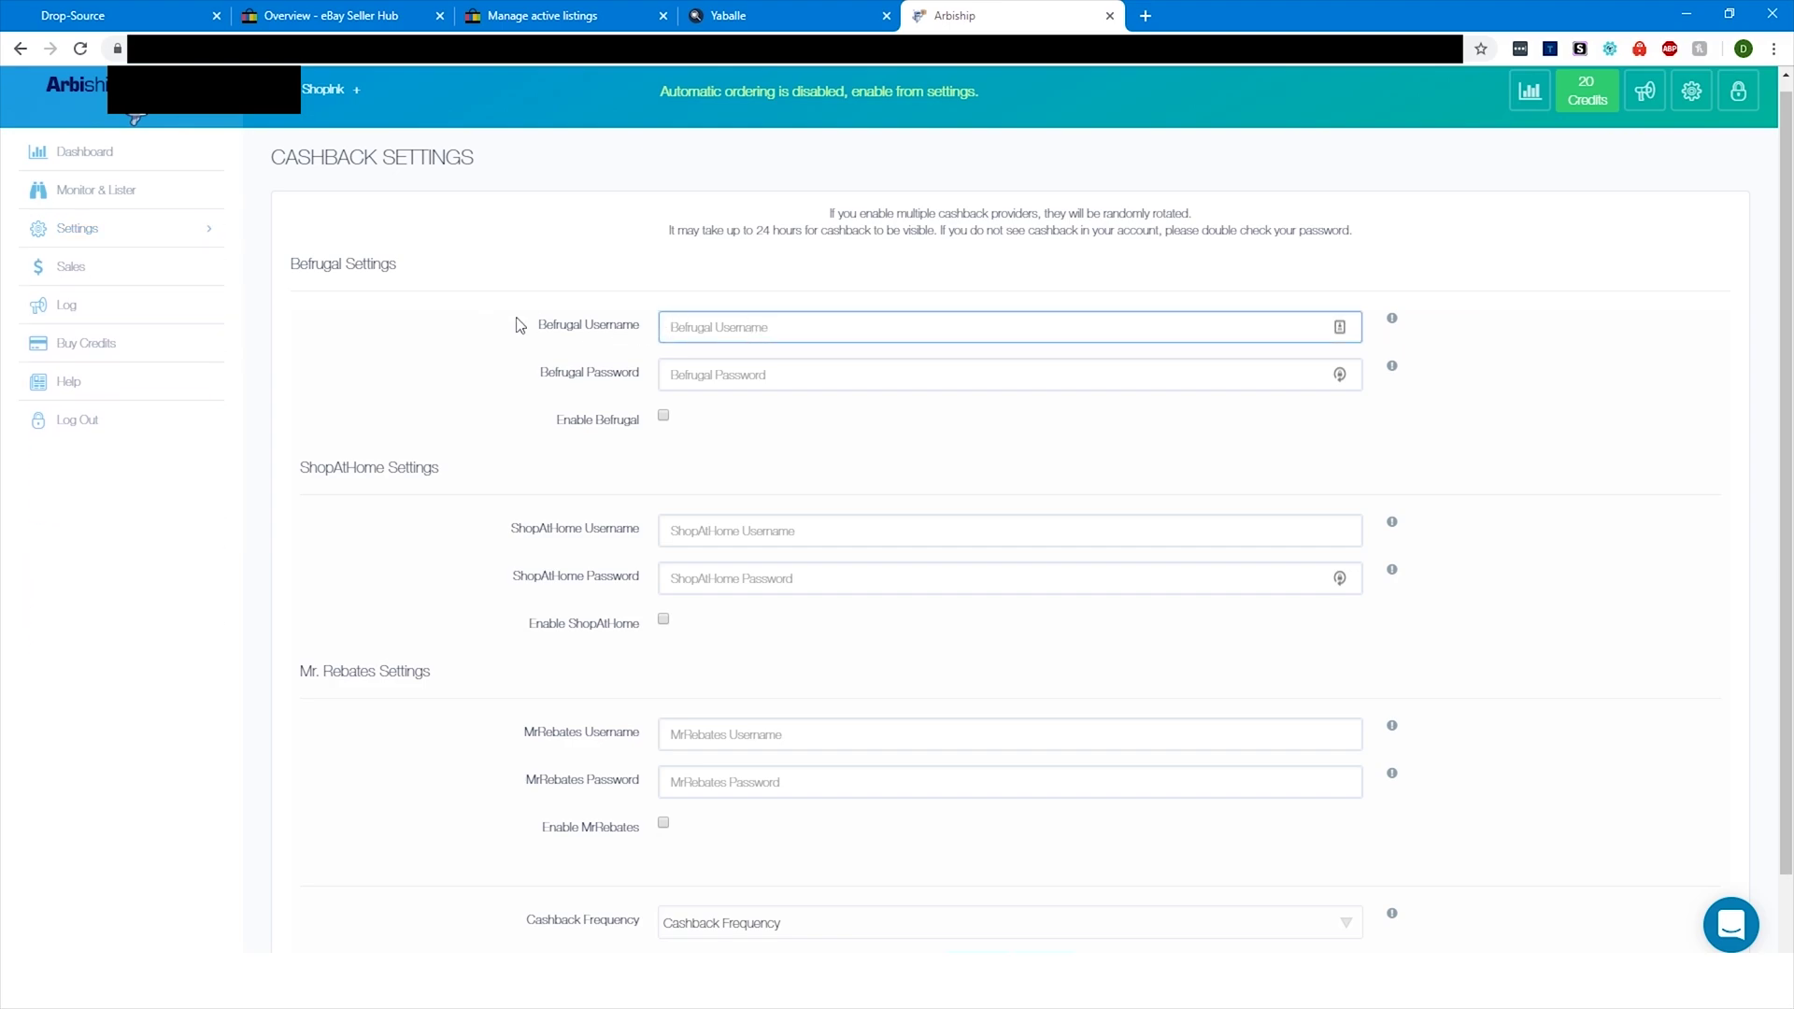
Inspect the blank Befrugal, ShopAtHome and Mr. Rebates username fields, then open the Cashback Frequency choices
drag(534, 327, 595, 325)
drag(512, 530, 580, 587)
drag(526, 733, 579, 744)
scroll(594, 665, down, 1)
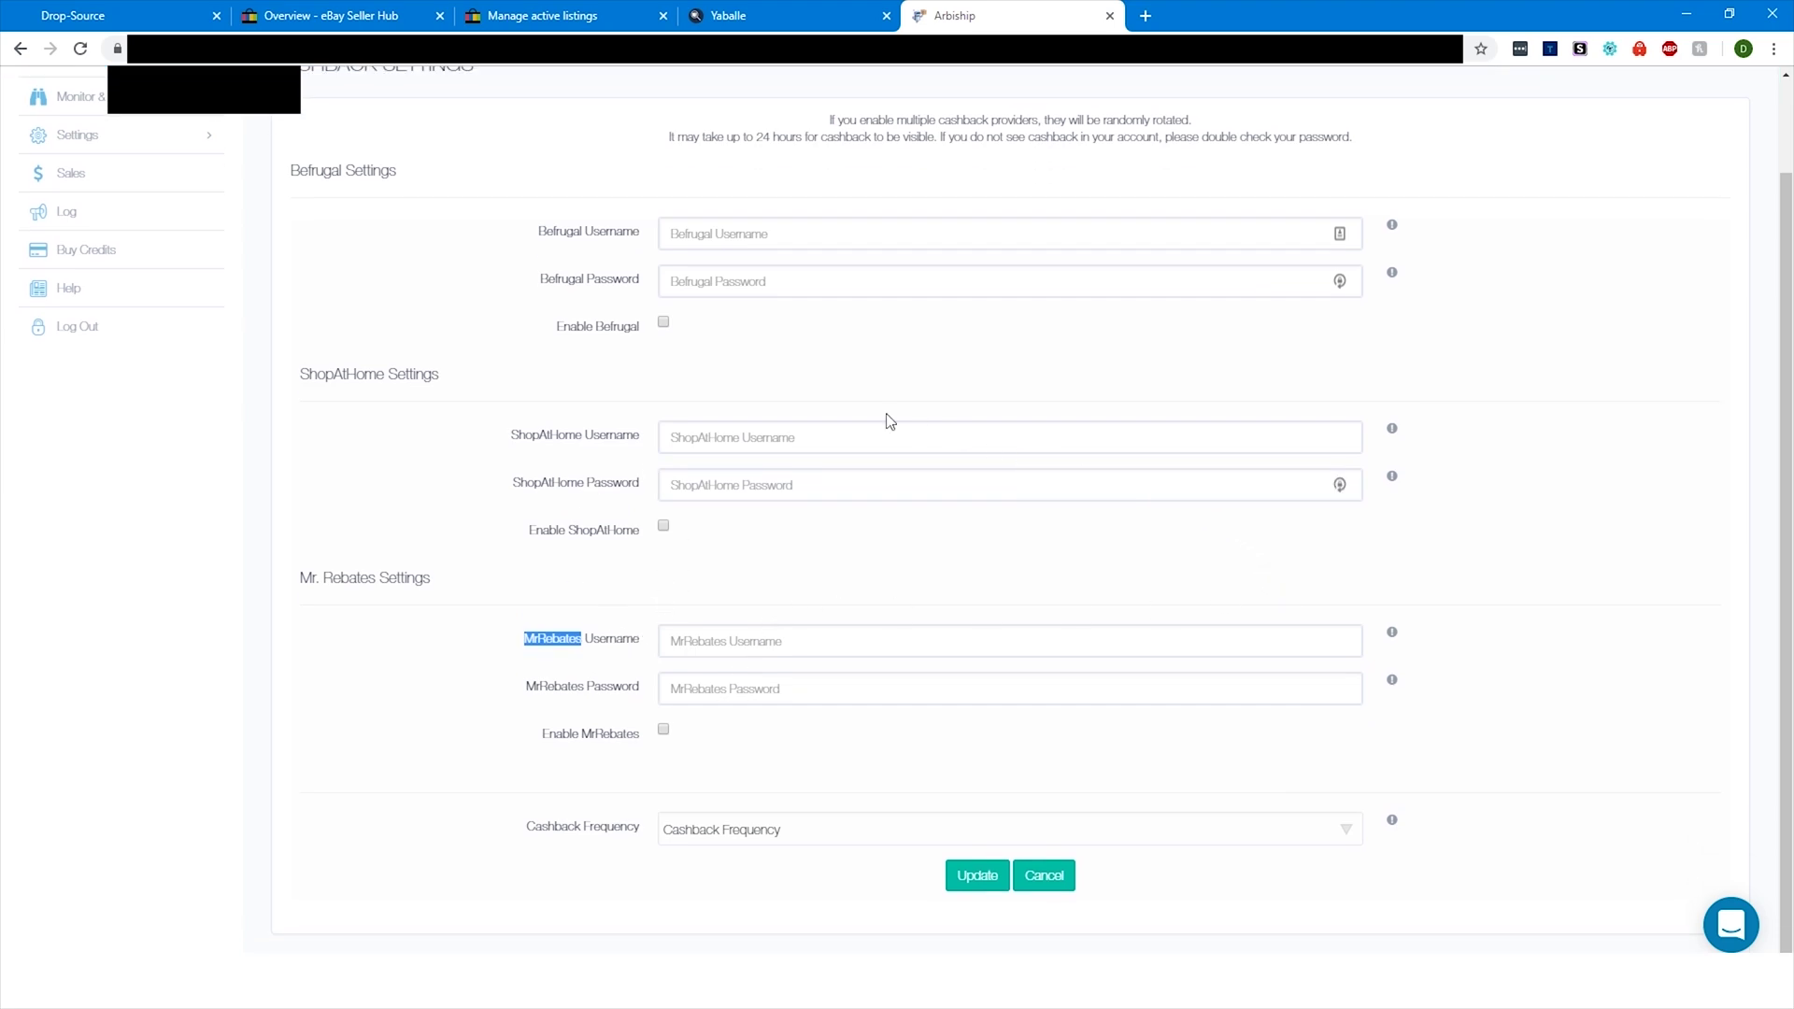
click(796, 234)
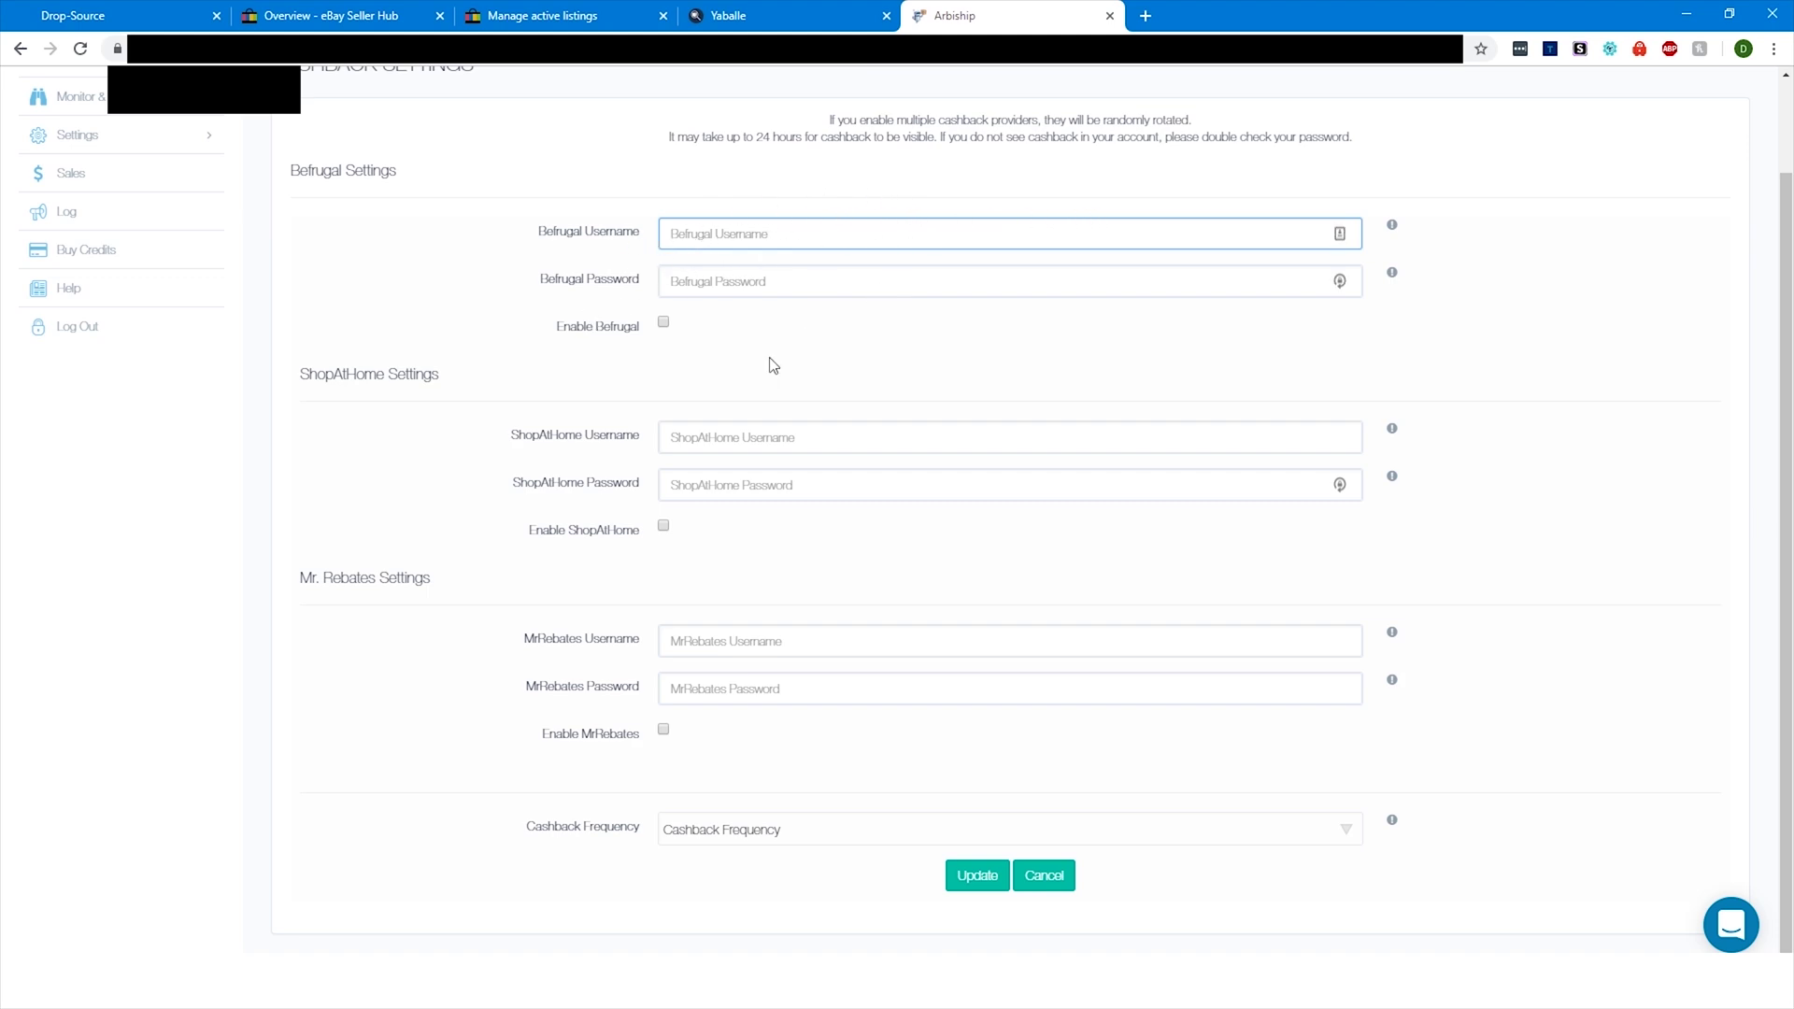
click(855, 436)
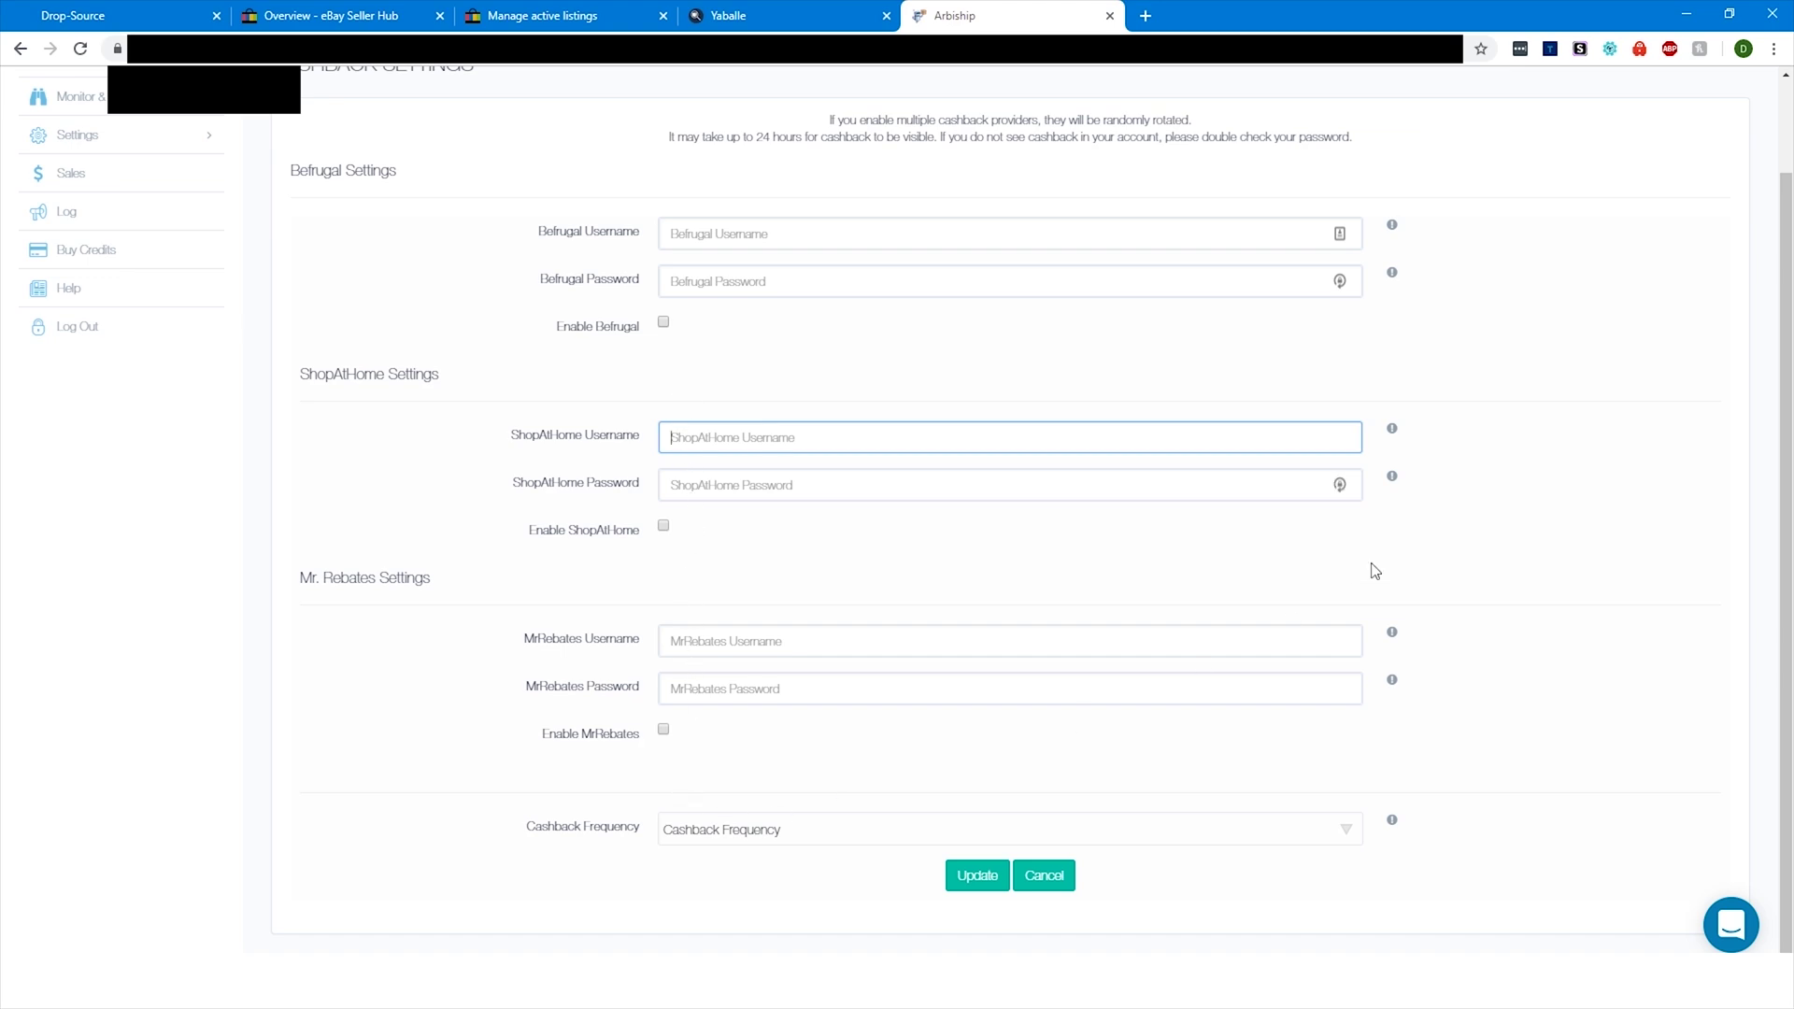
click(675, 233)
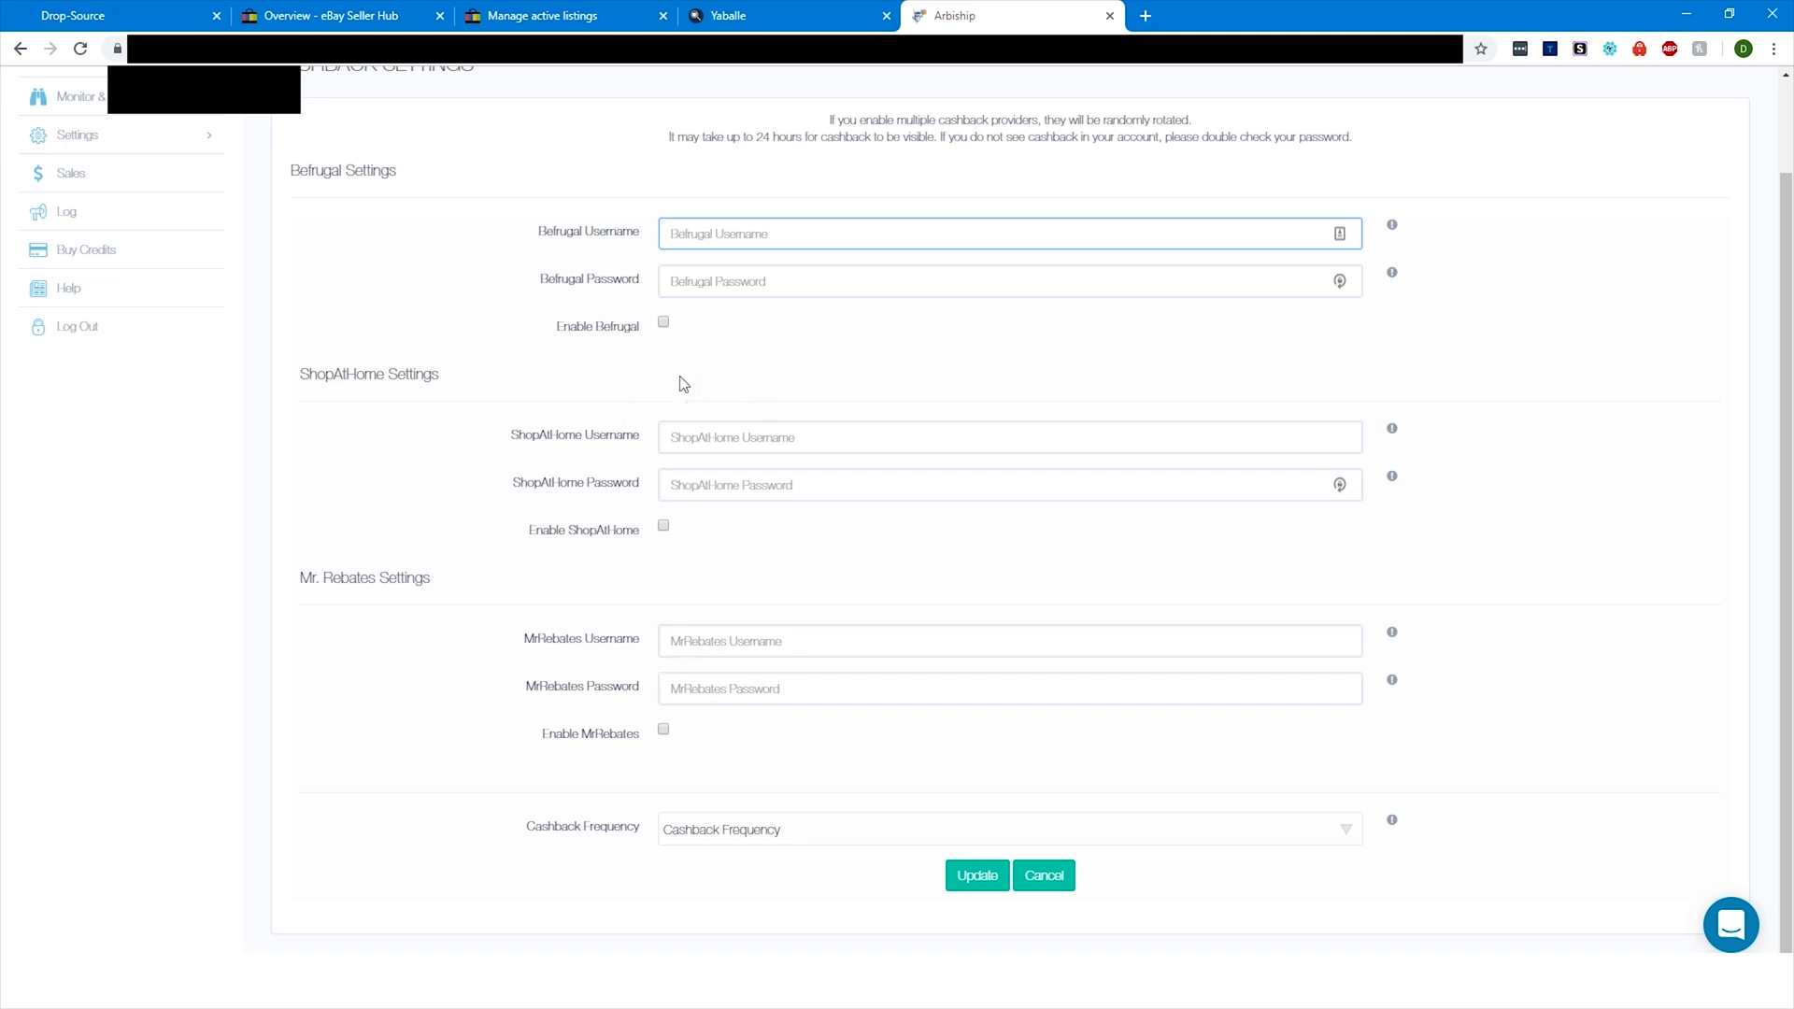
click(712, 835)
Set the Cashback Frequency to 100%
click(707, 920)
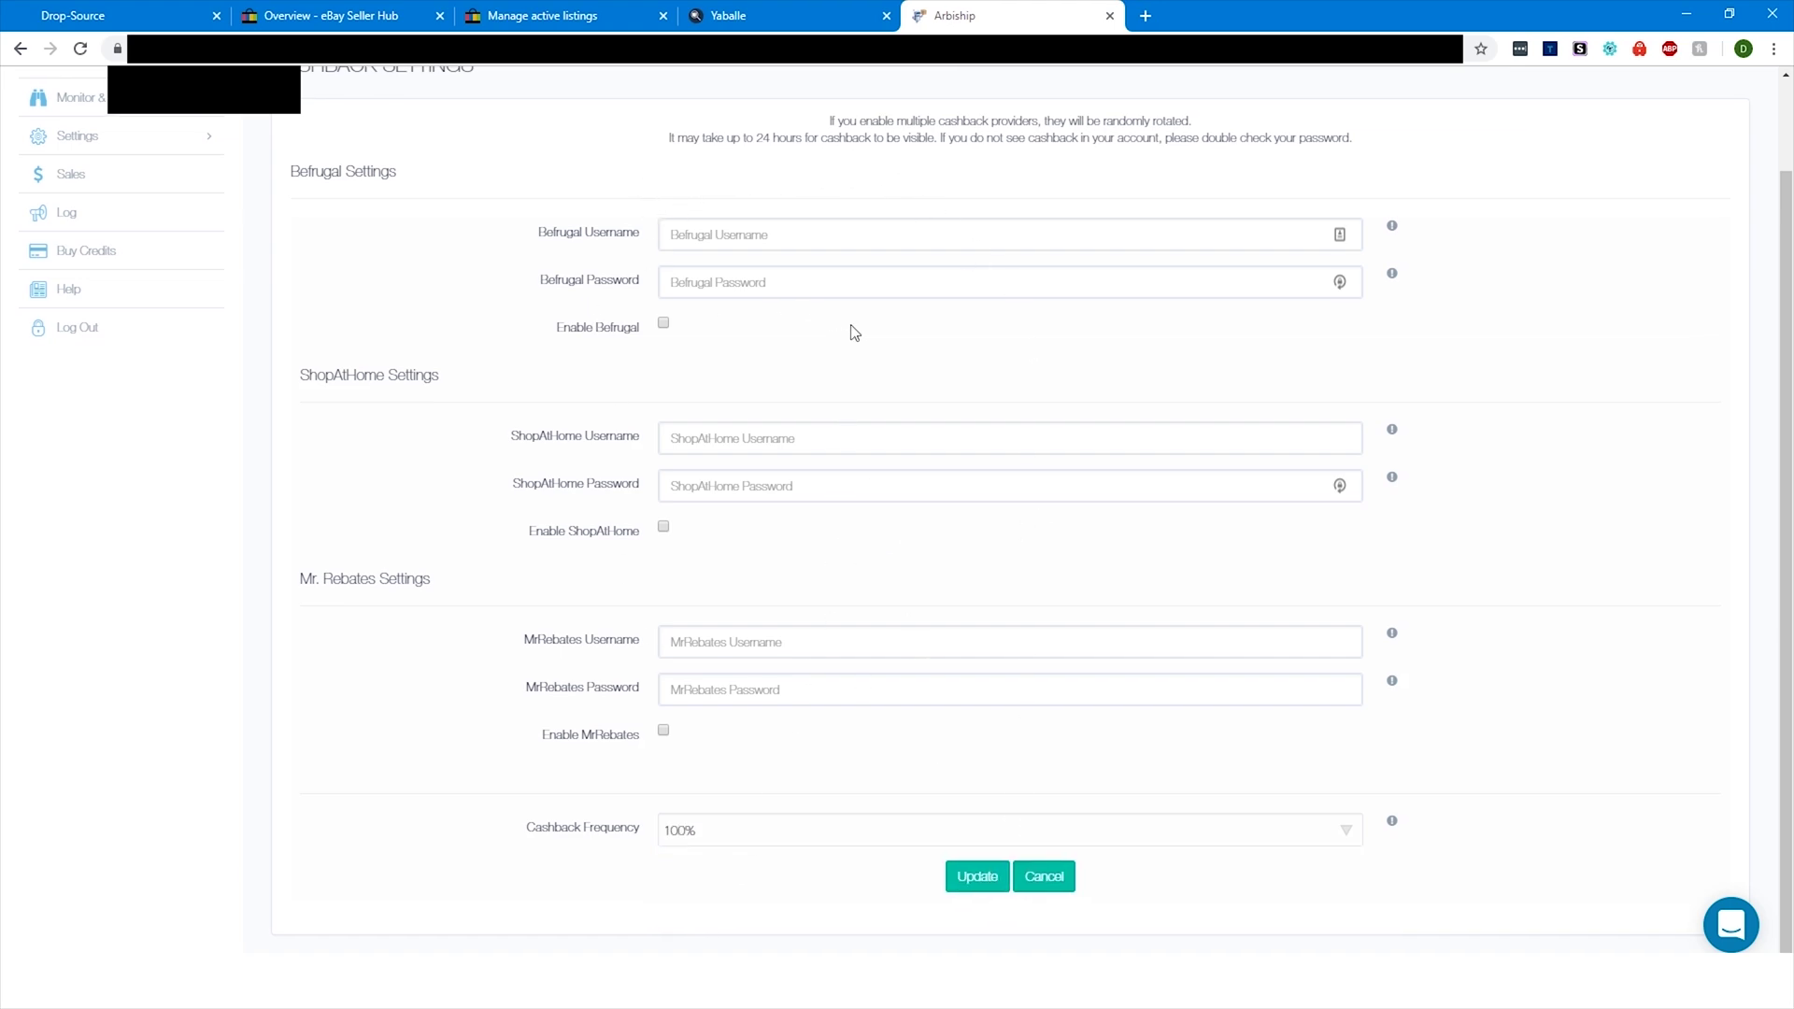
scroll(853, 332, up, 2)
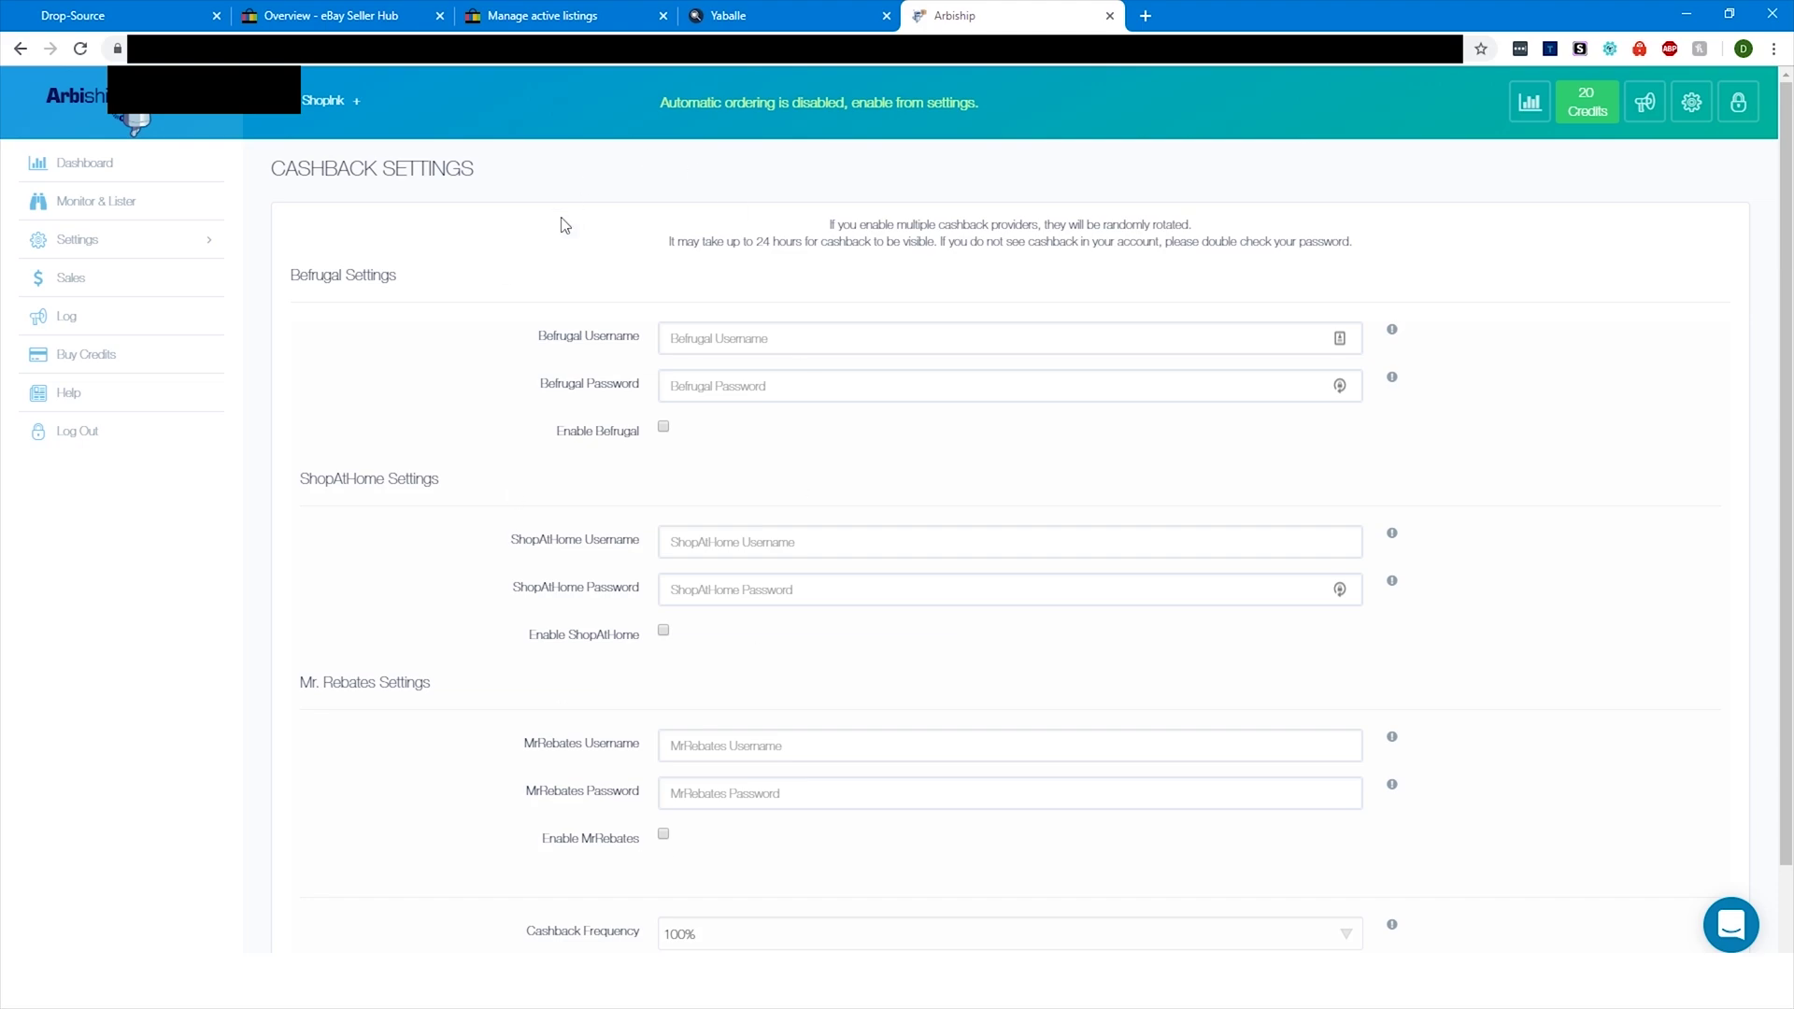
click(719, 338)
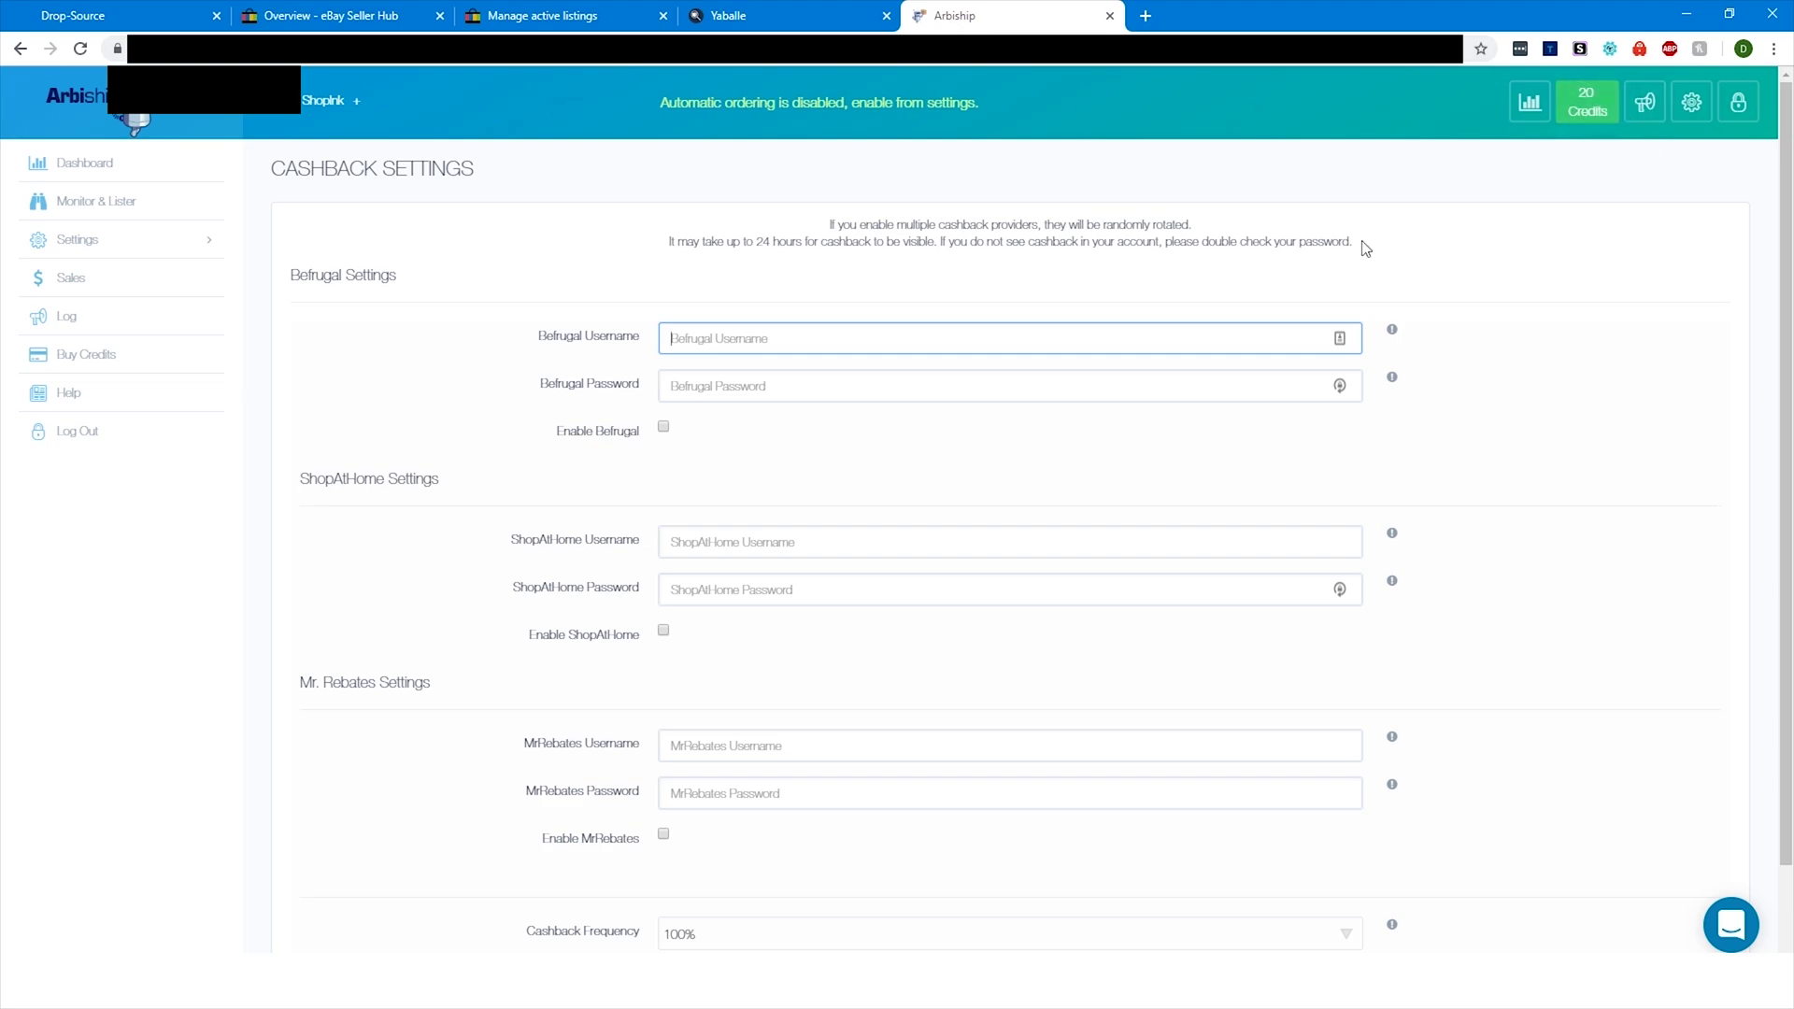
Review the Cashback page, then go to the General settings
scroll(832, 508, down, 1)
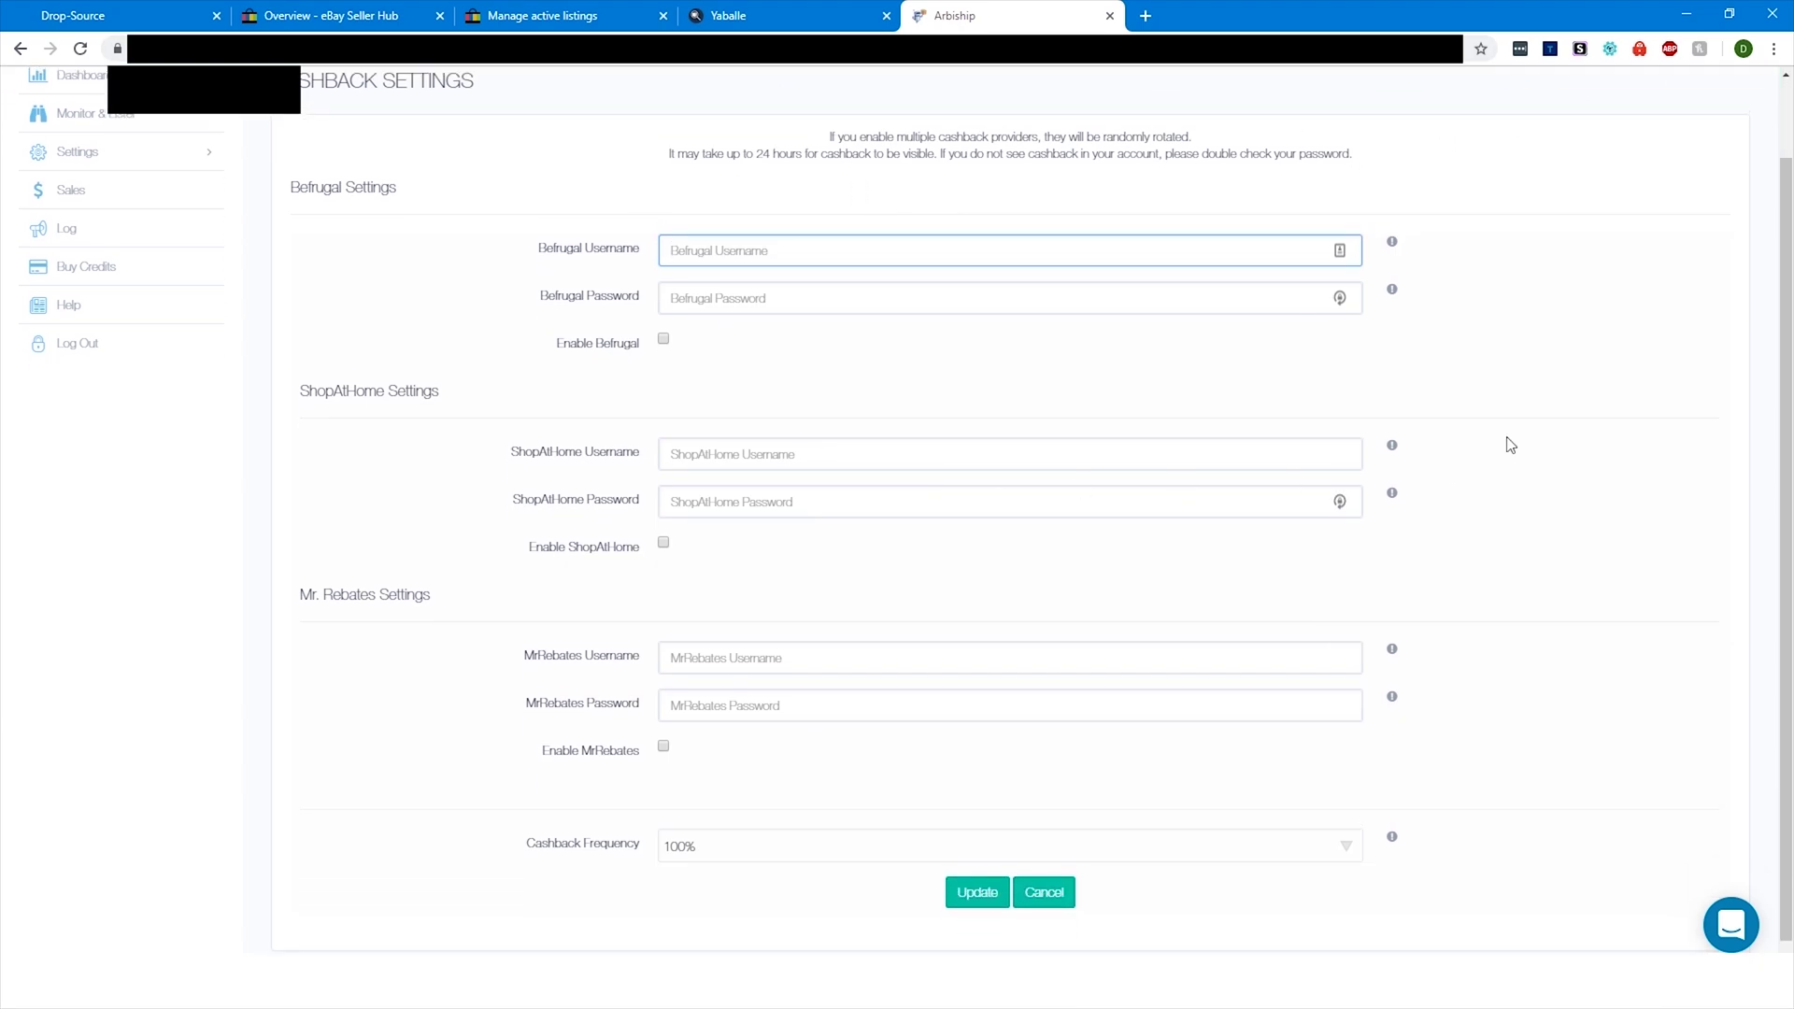
scroll(1522, 400, up, 1)
scroll(1518, 378, down, 1)
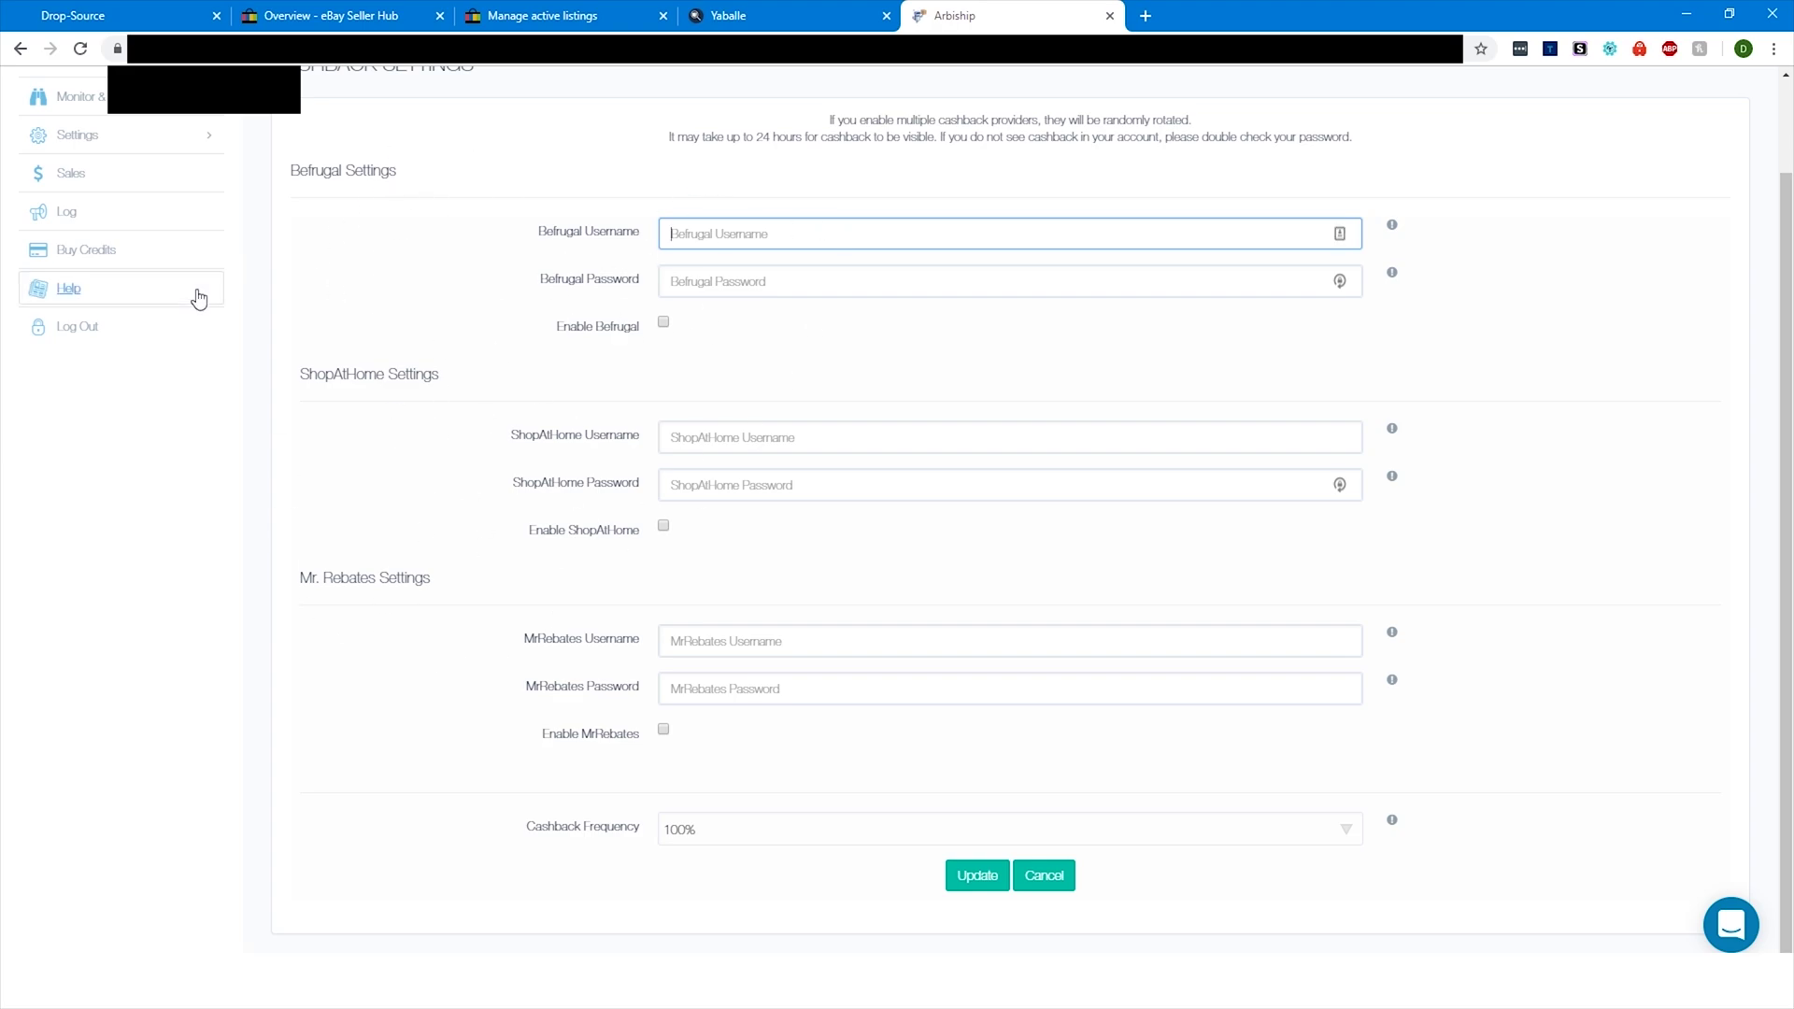
scroll(187, 309, up, 2)
click(90, 404)
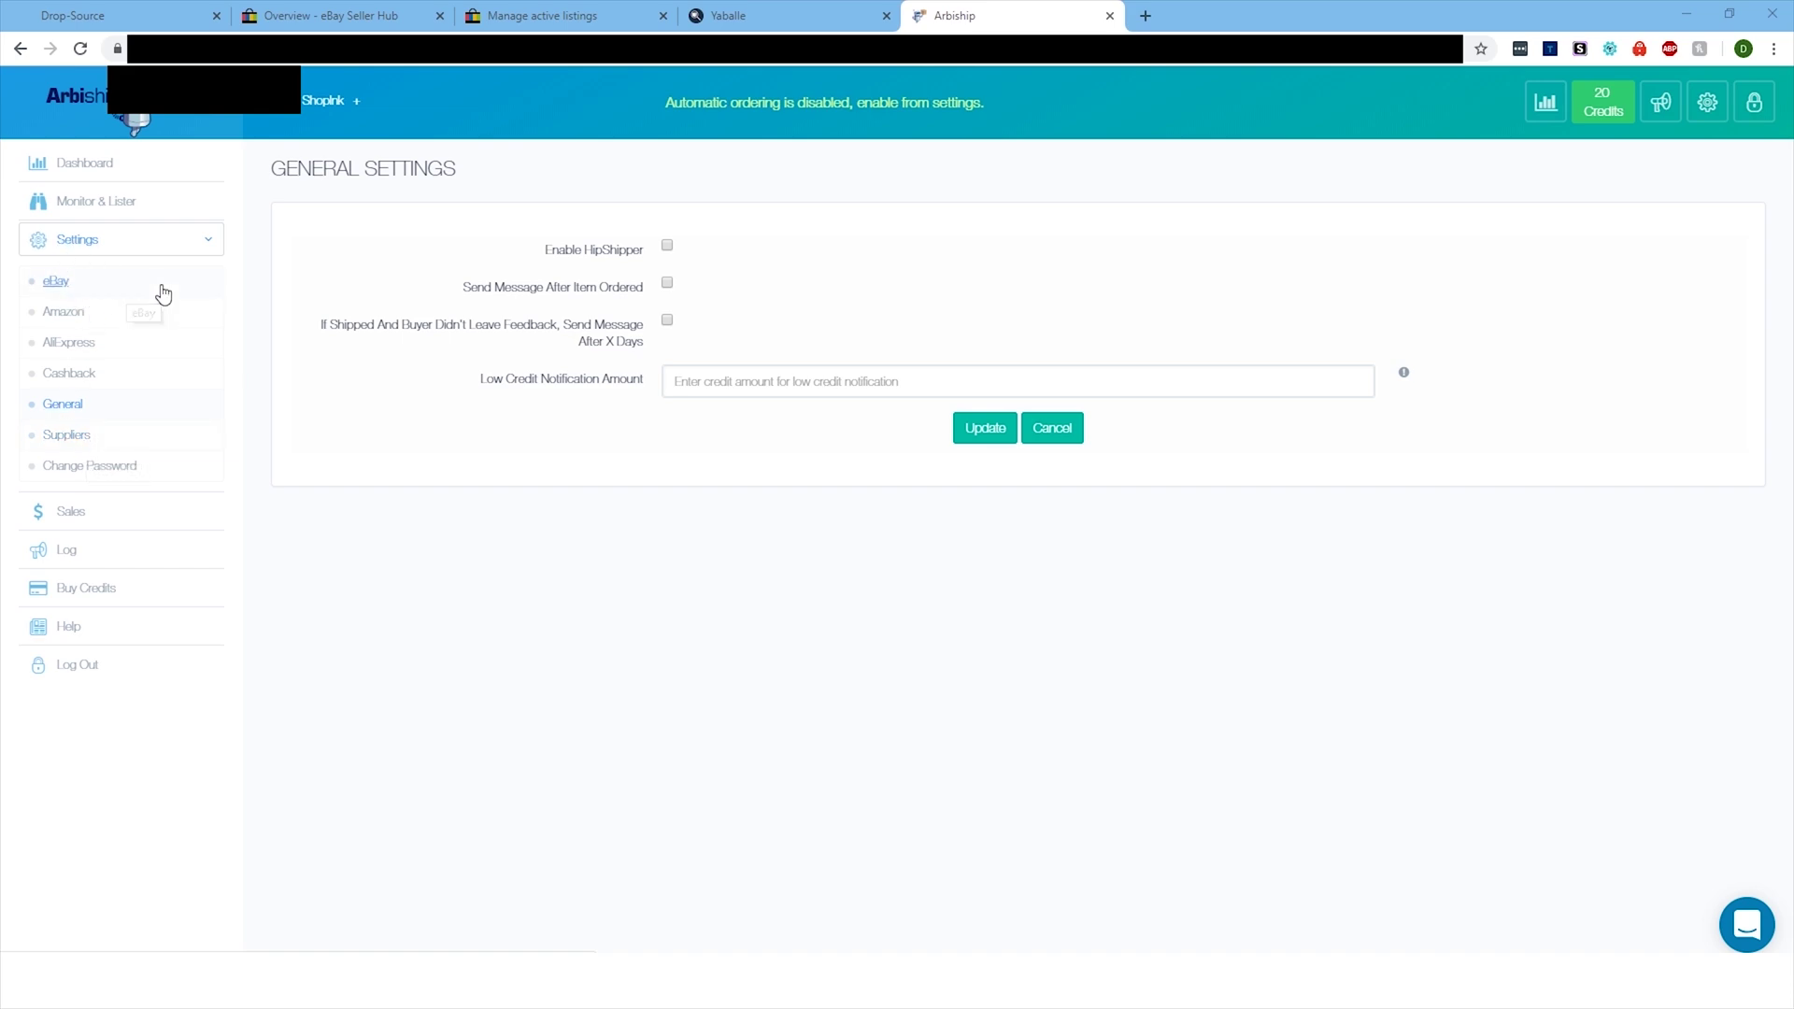
After reviewing General settings, go to the Suppliers records page from the sidebar
click(81, 437)
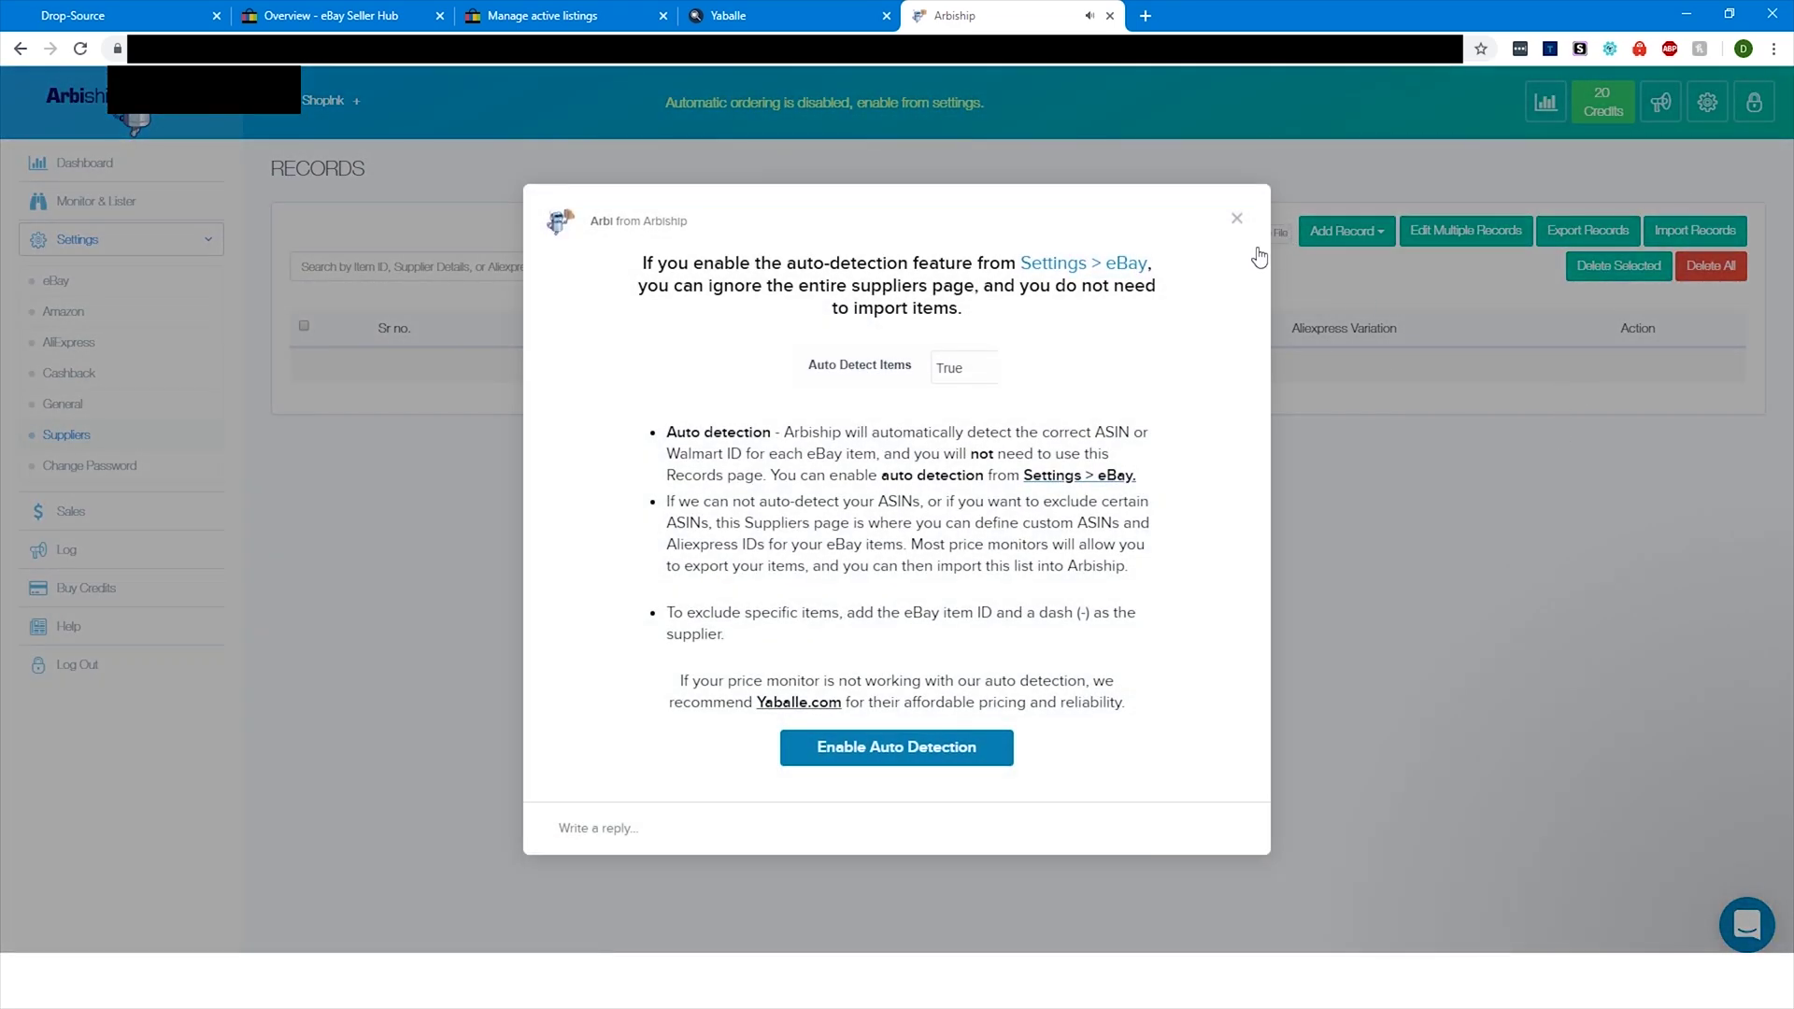
Dismiss the auto-detection message and open the Add Records form for a single record
click(1237, 219)
click(738, 16)
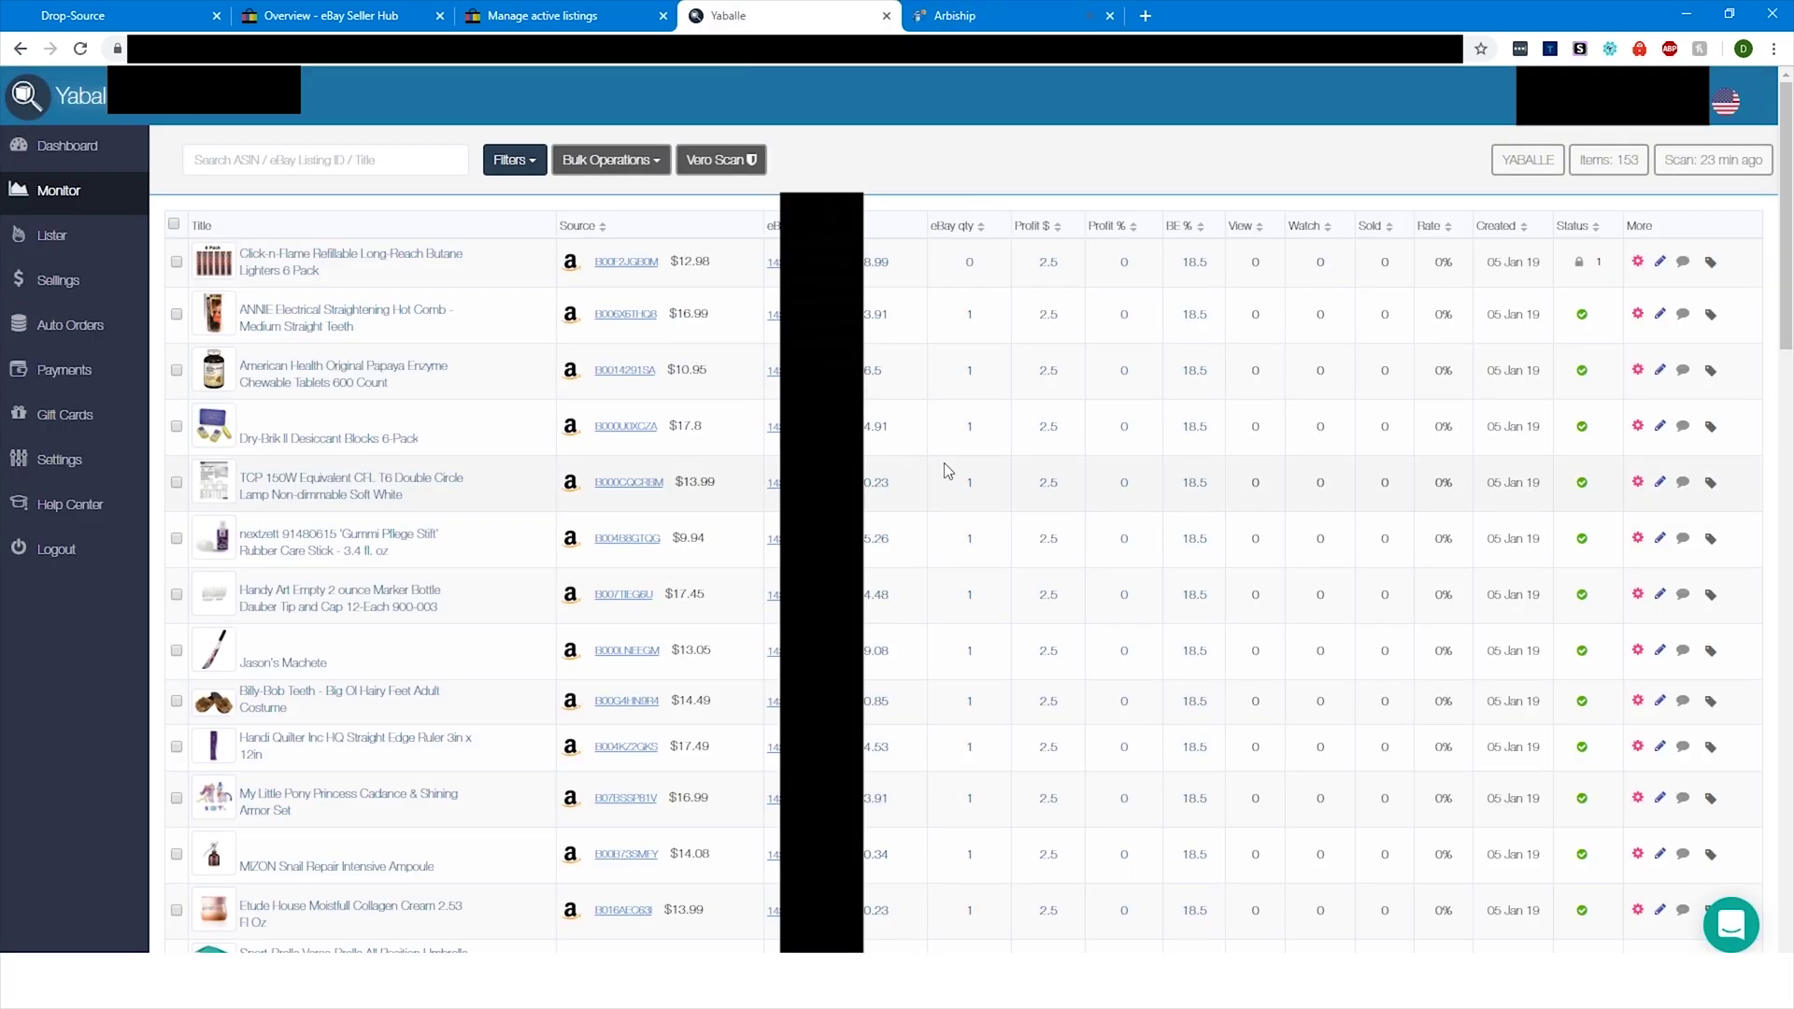
click(986, 11)
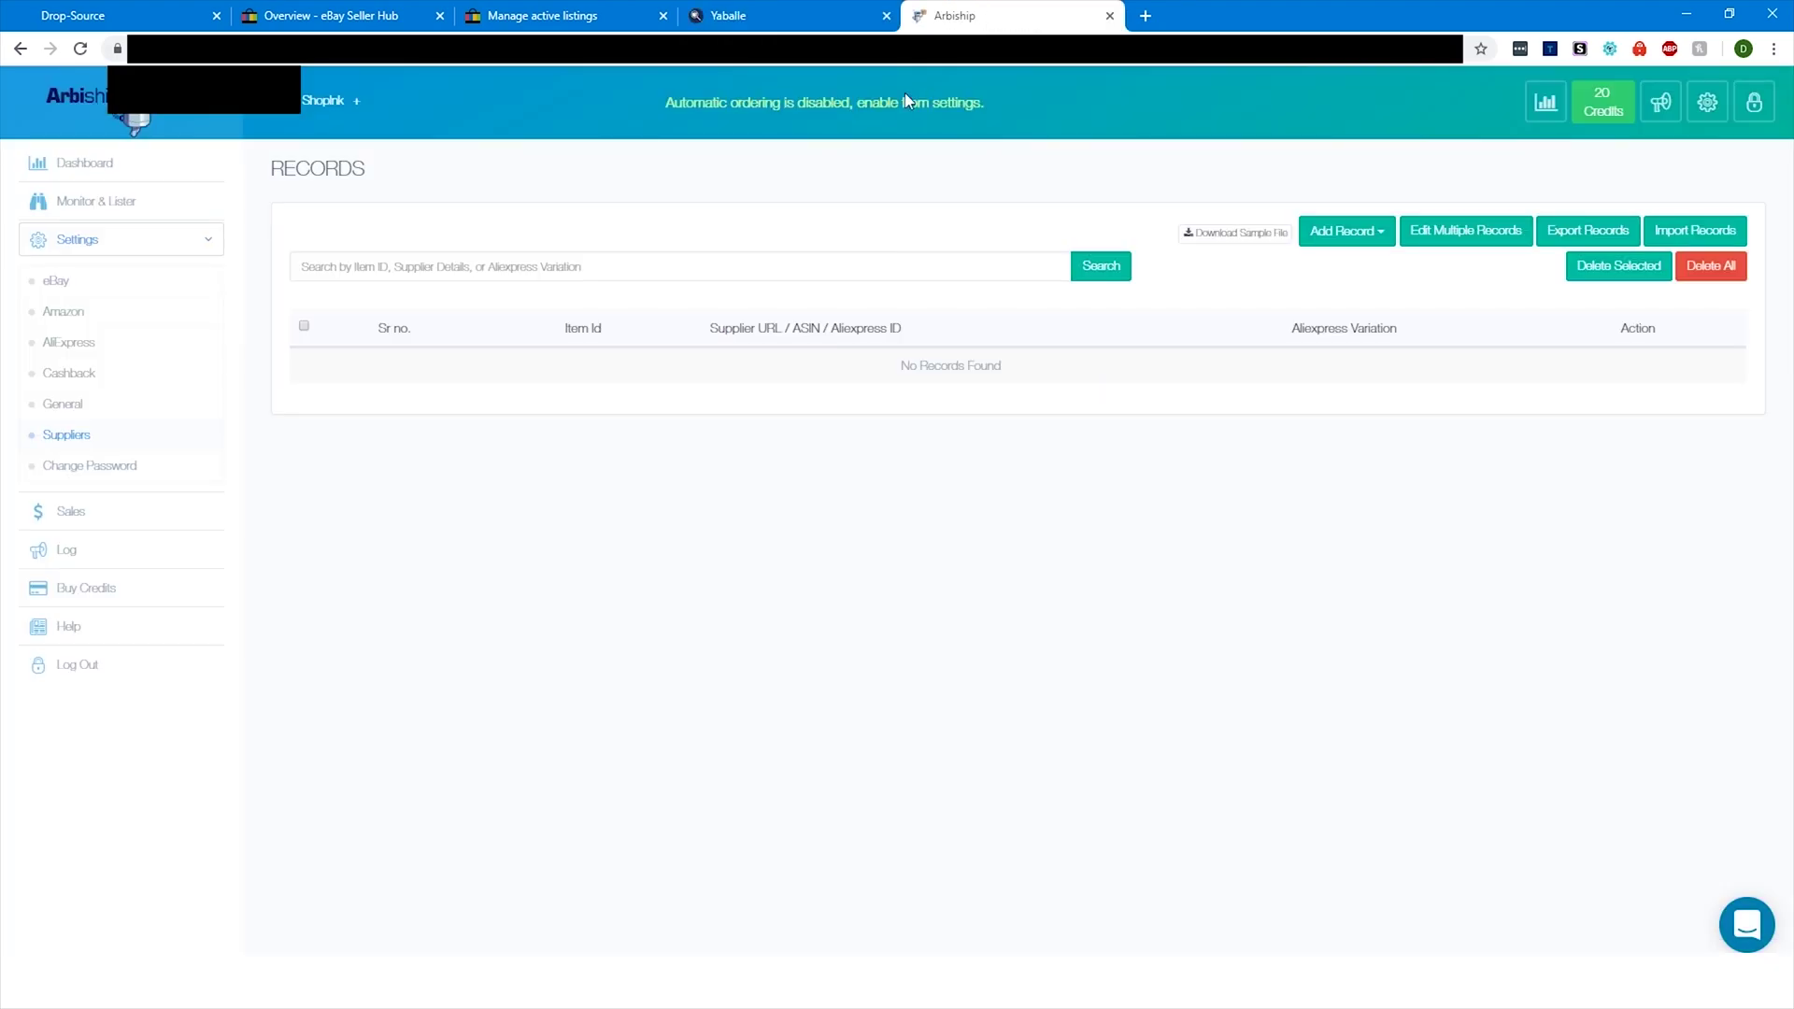
click(1349, 236)
click(1369, 279)
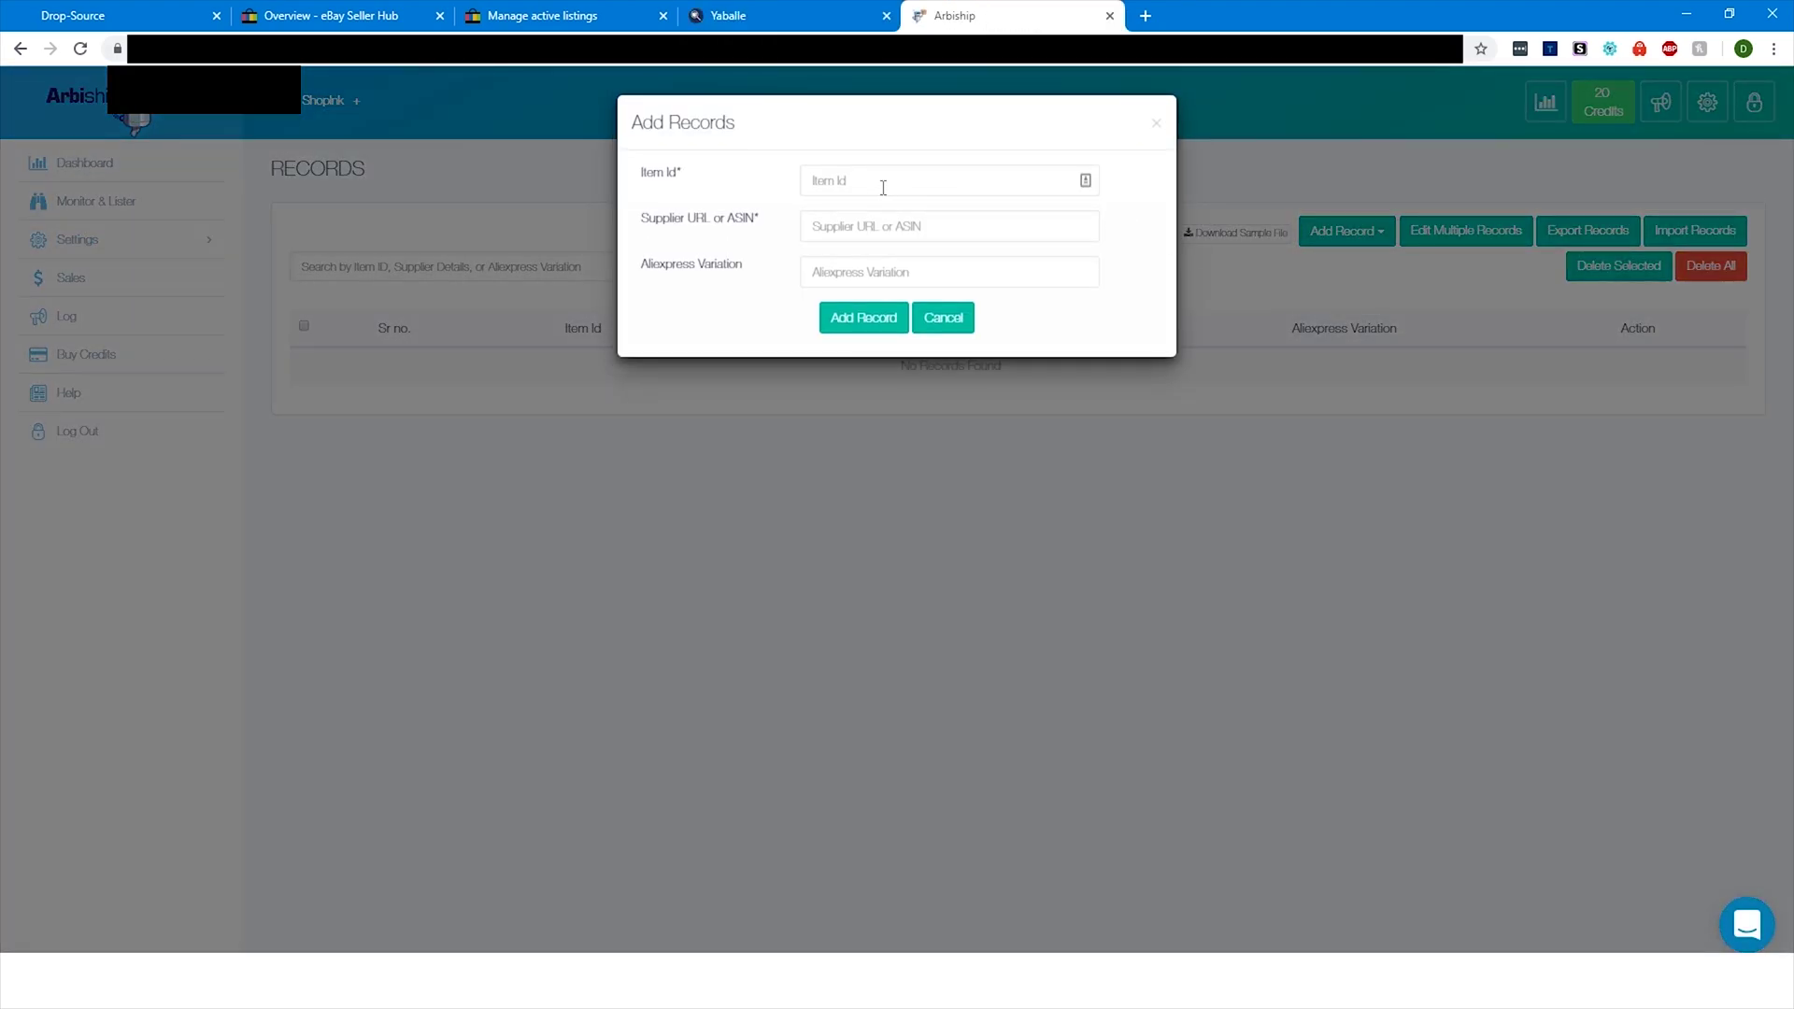
Check an eBay item ID in the listings tab, then cancel the Add Records form
click(819, 180)
key(ctrl+3)
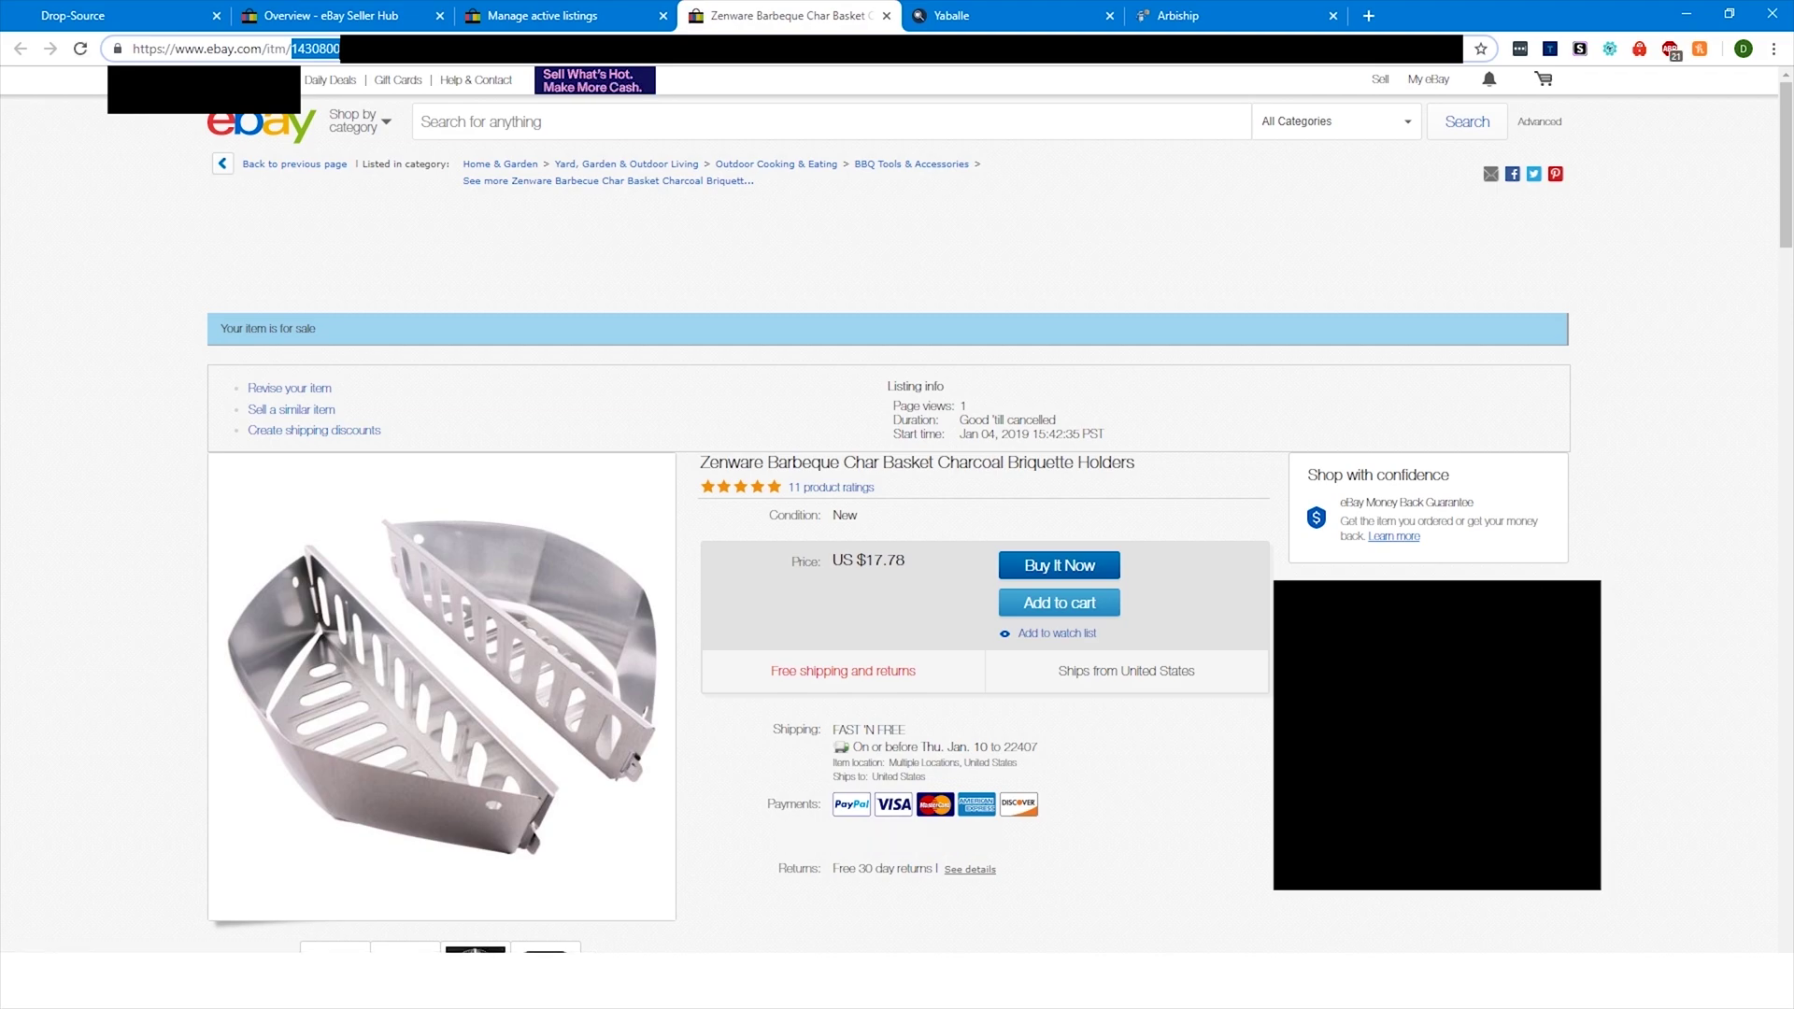
click(886, 15)
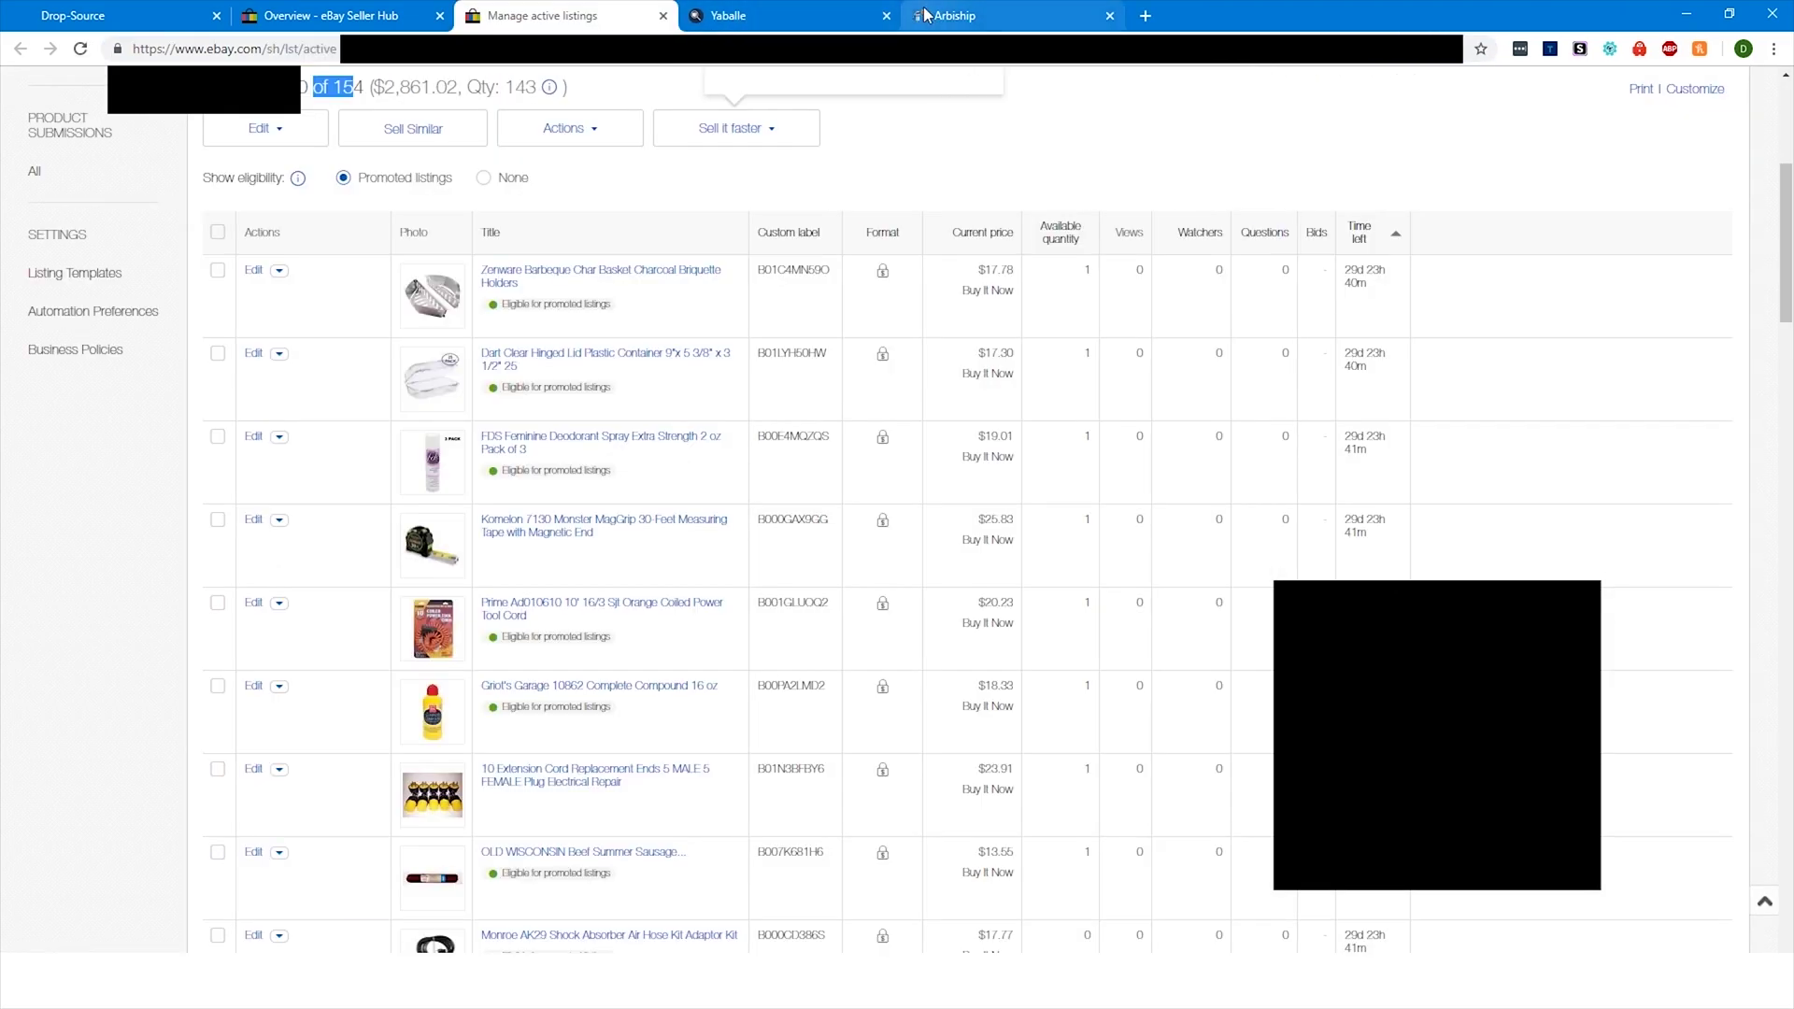
click(925, 15)
click(818, 239)
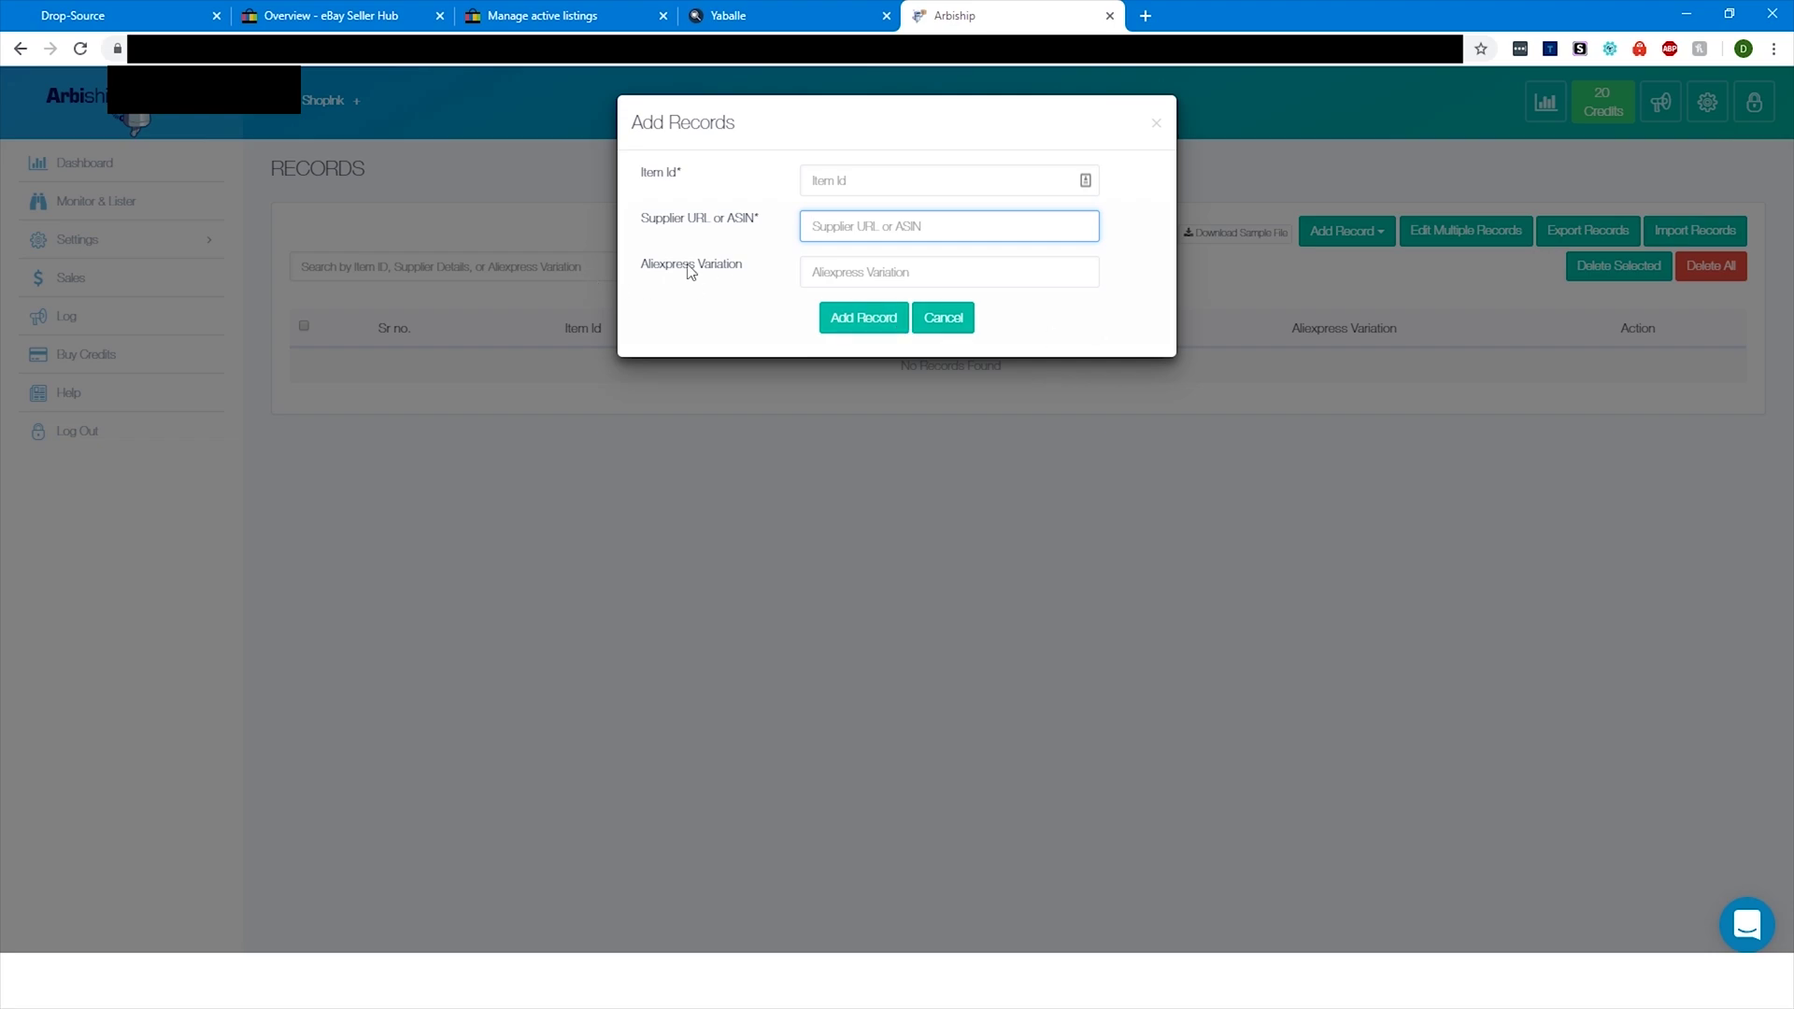
click(943, 320)
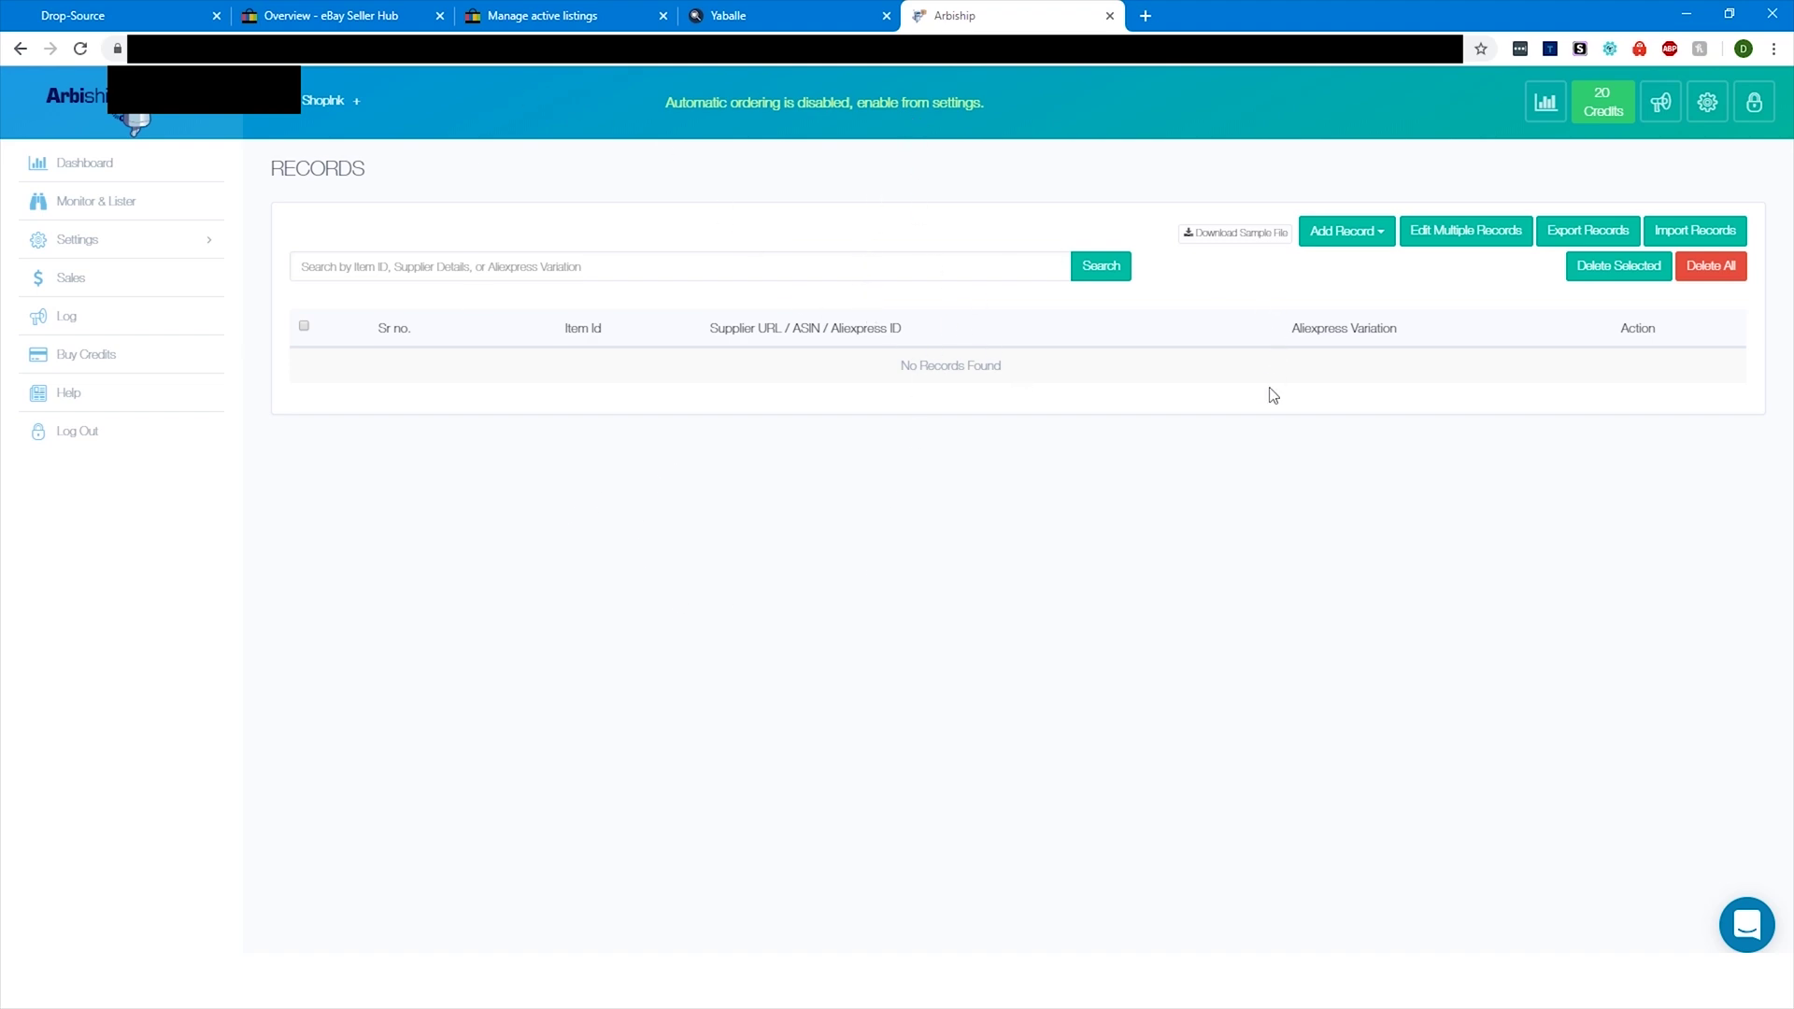
click(792, 13)
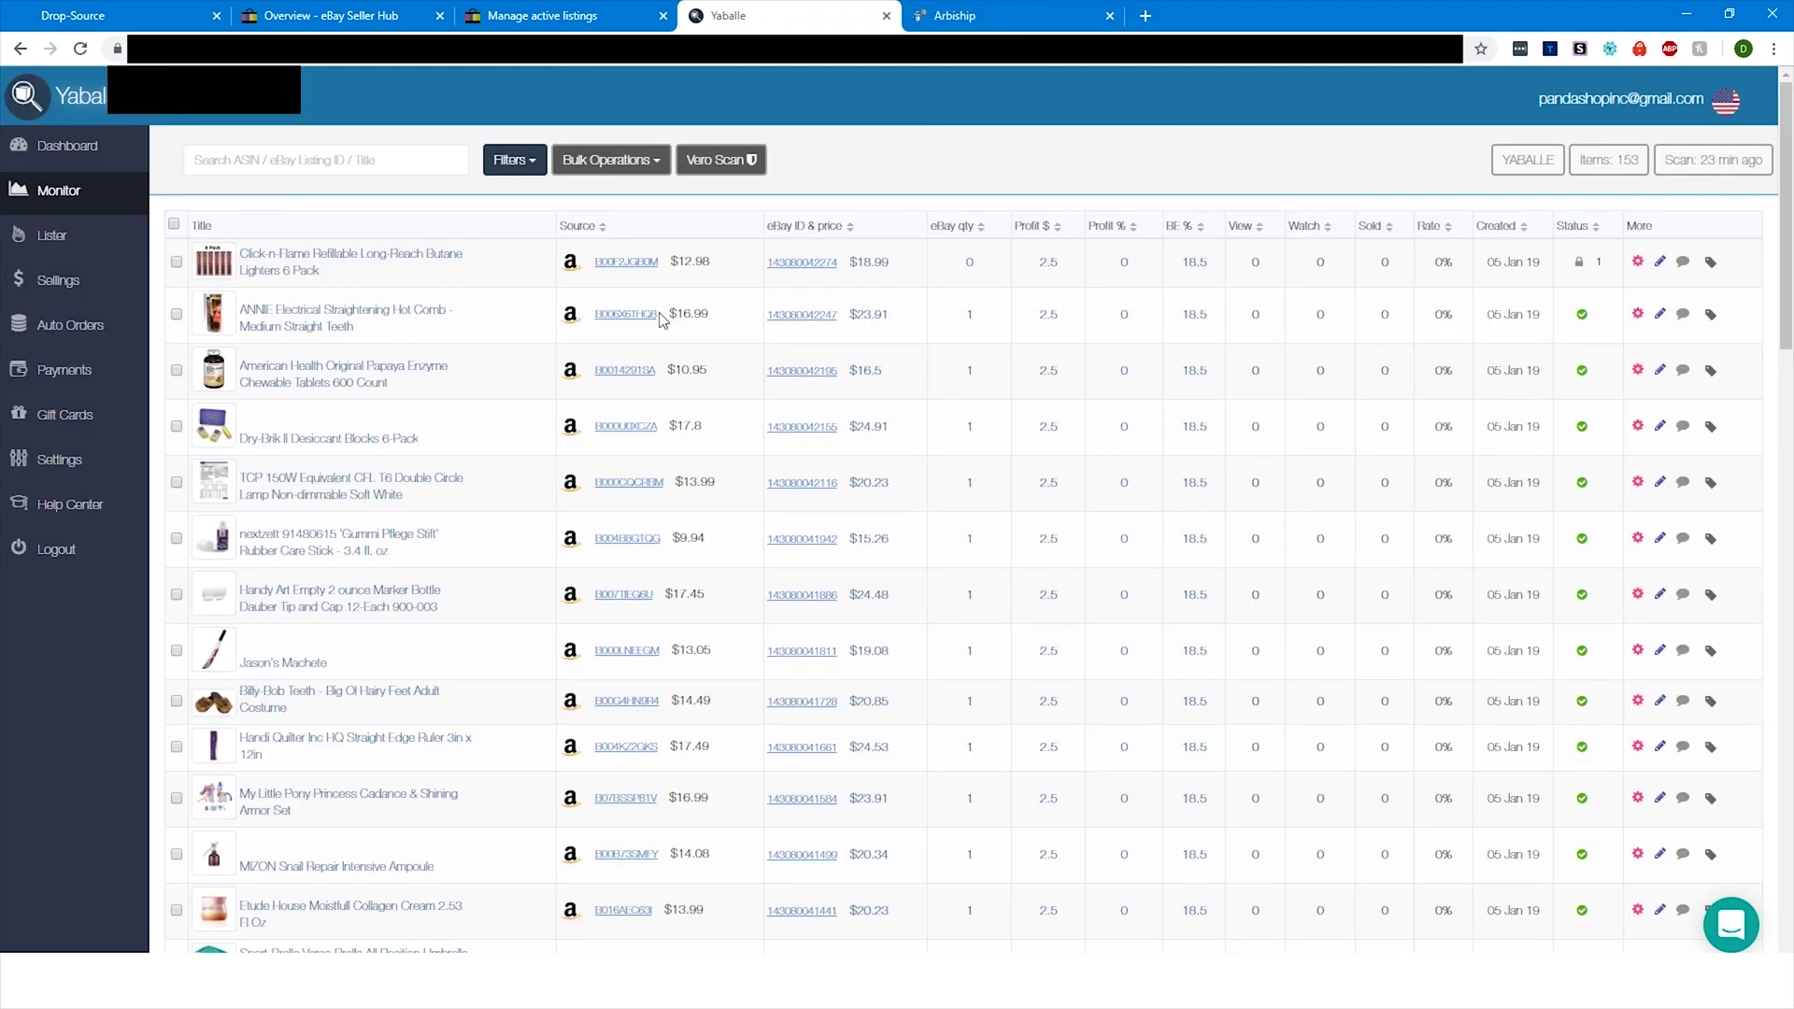
click(995, 15)
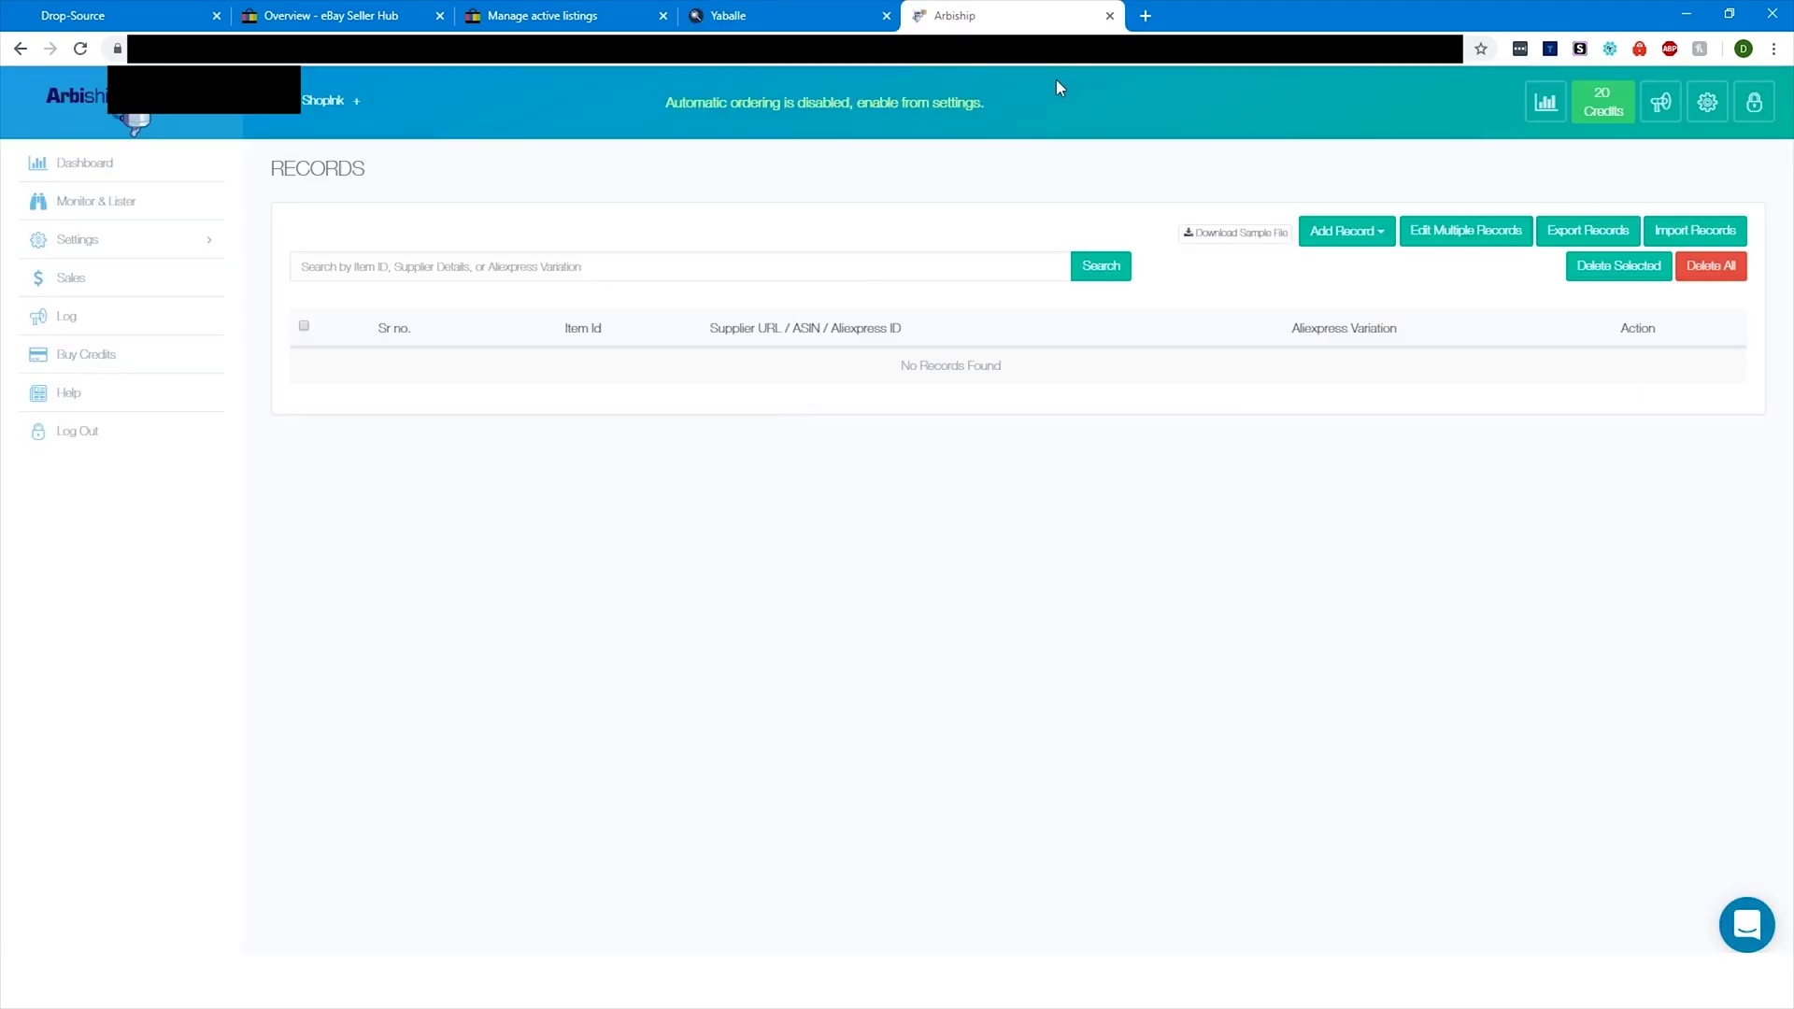
Open the Buy Credits page in a new browser tab from the sidebar
click(1610, 100)
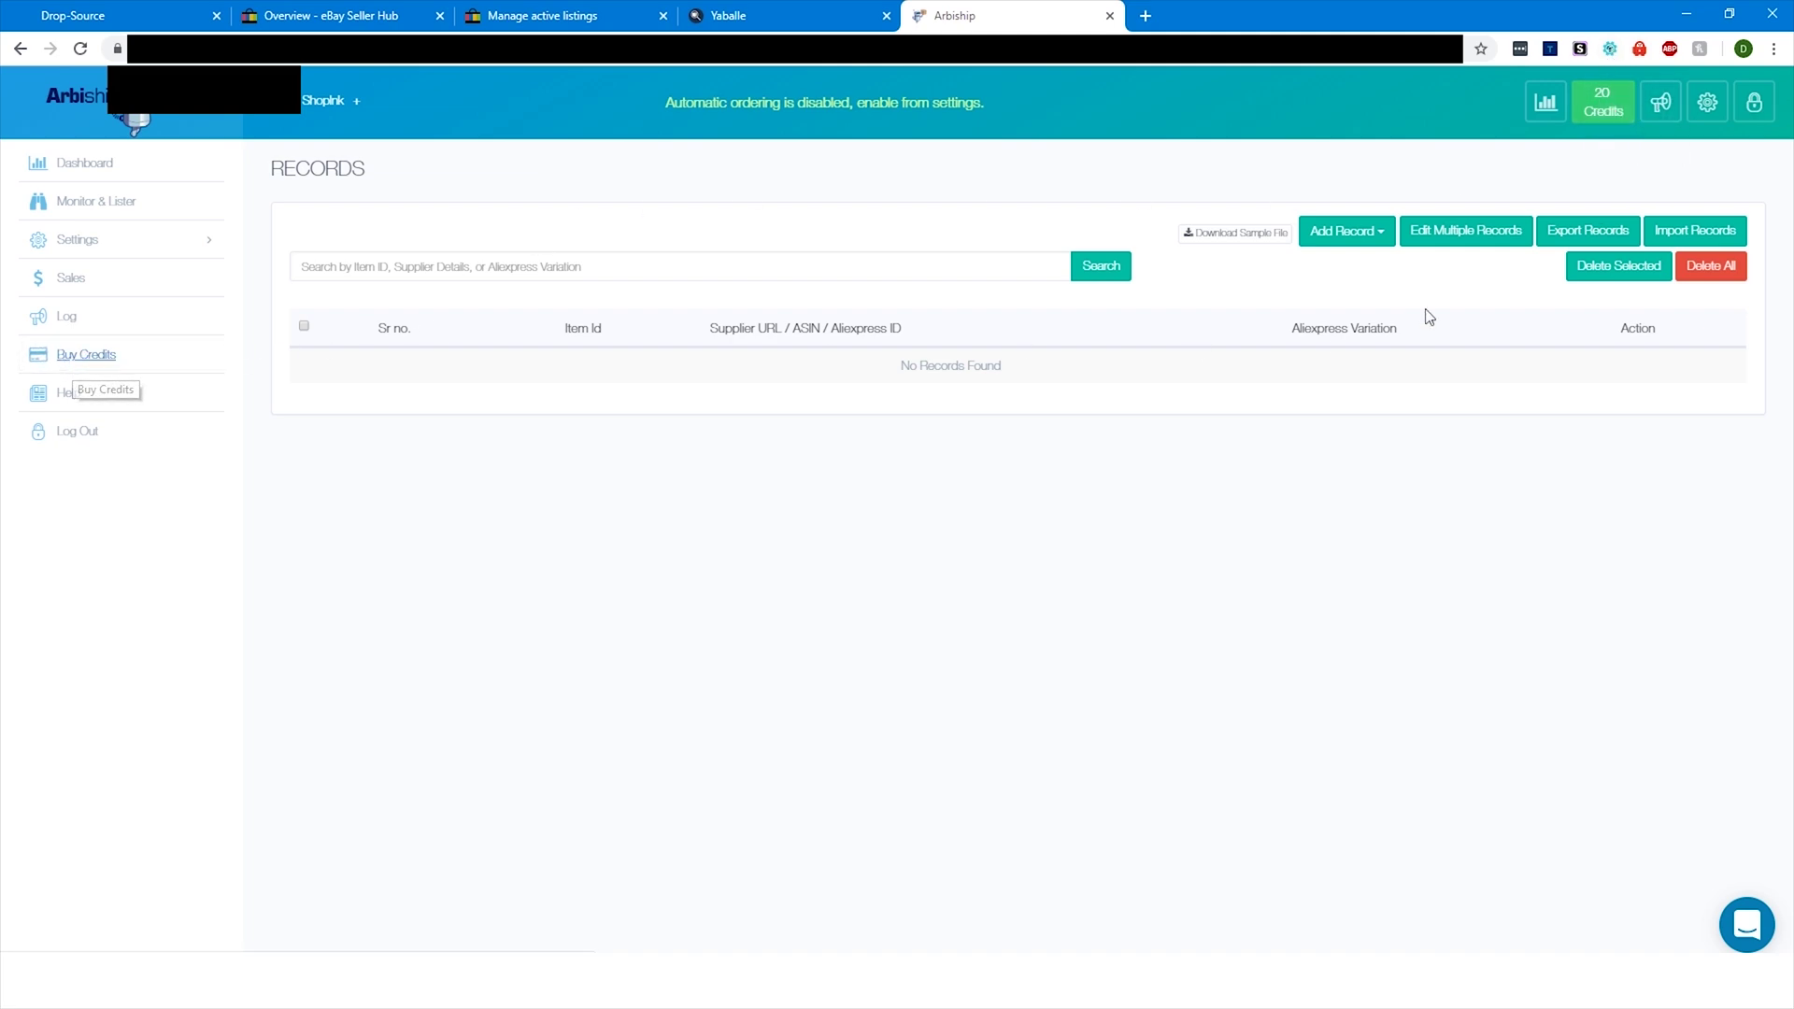
right_click(109, 354)
click(185, 367)
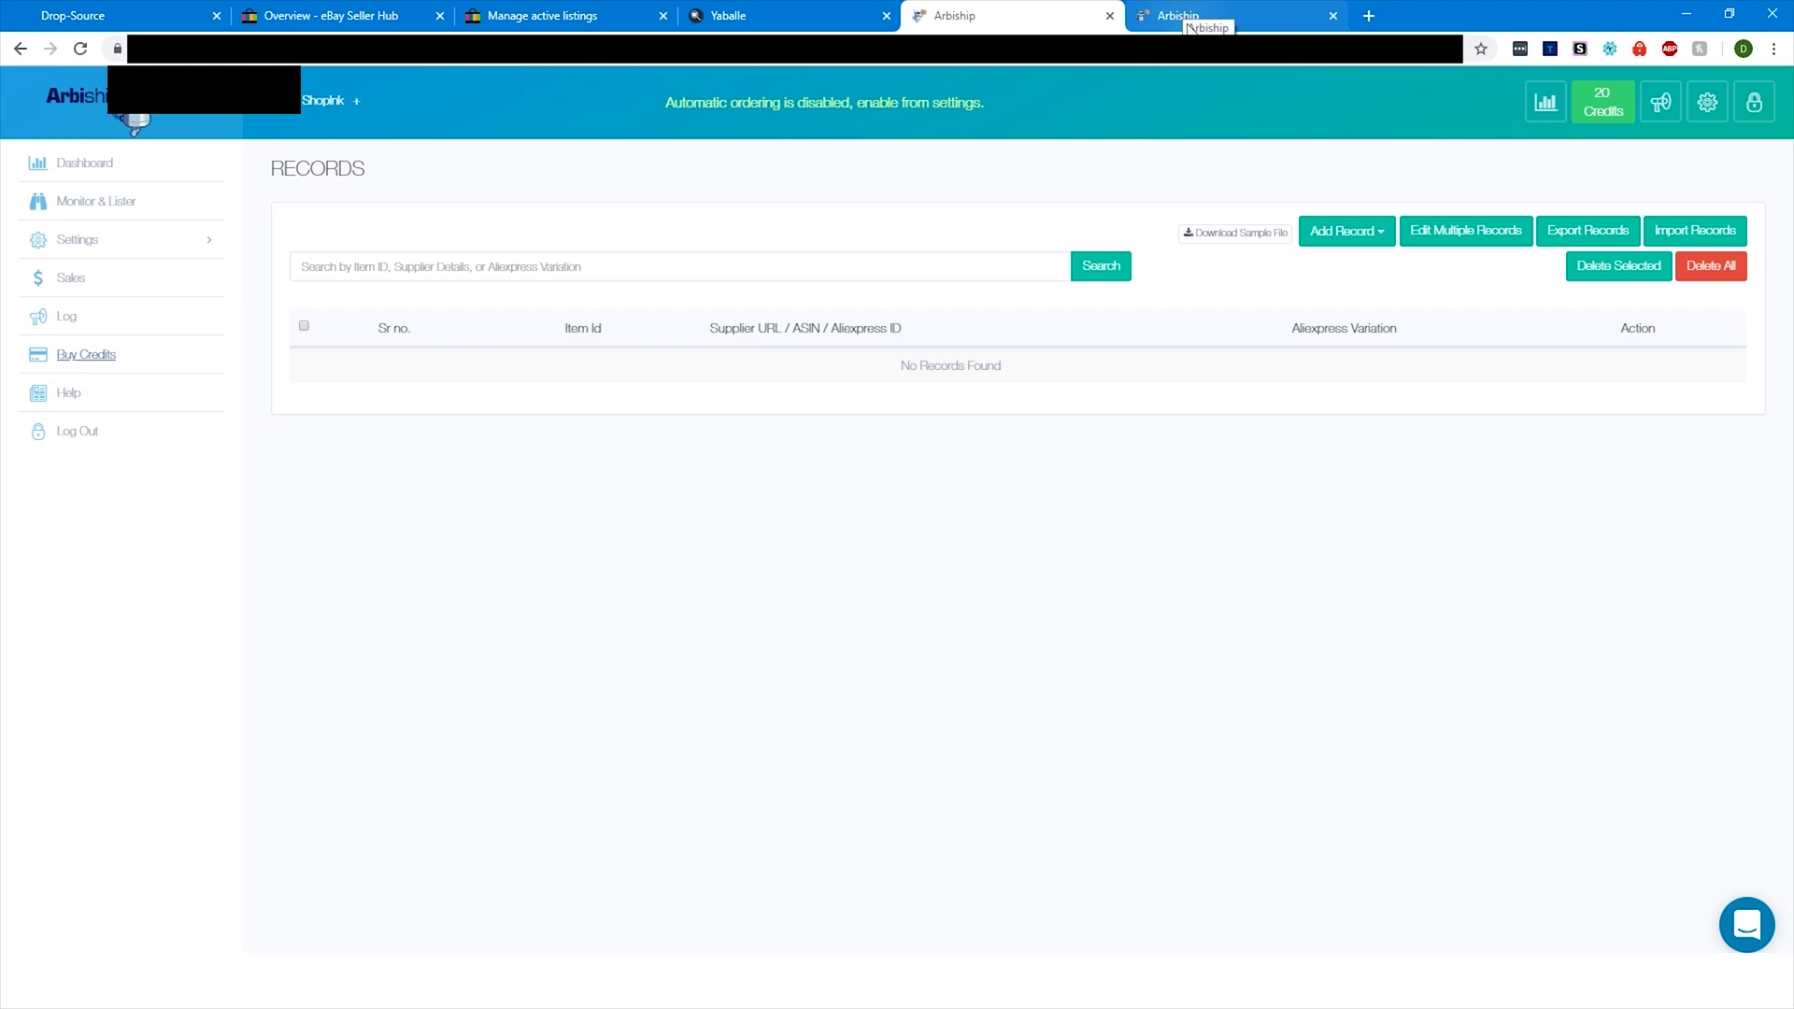
Review the Credit Purchase packs, highlighting the 100-credit $25 and 2000-credit prices
click(1189, 21)
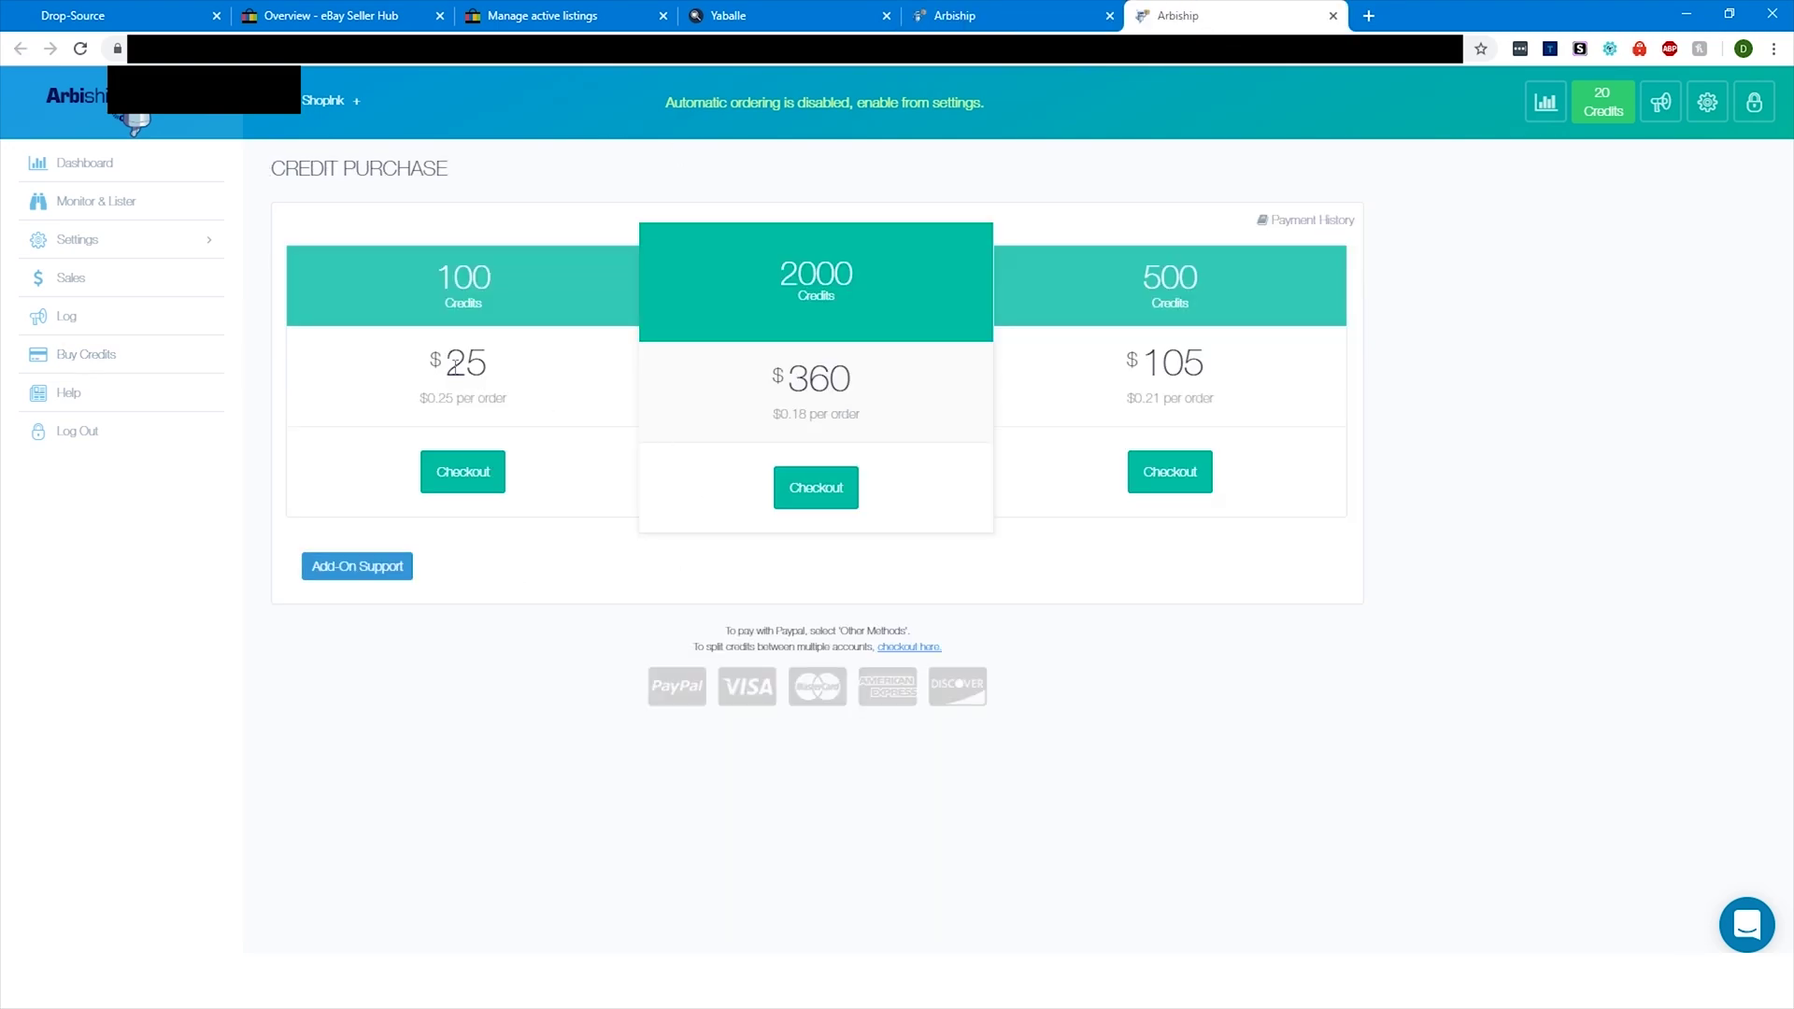
drag(427, 404, 455, 401)
drag(816, 274, 865, 276)
drag(793, 413, 865, 413)
click(957, 424)
drag(797, 414, 829, 415)
click(827, 415)
drag(426, 398, 447, 402)
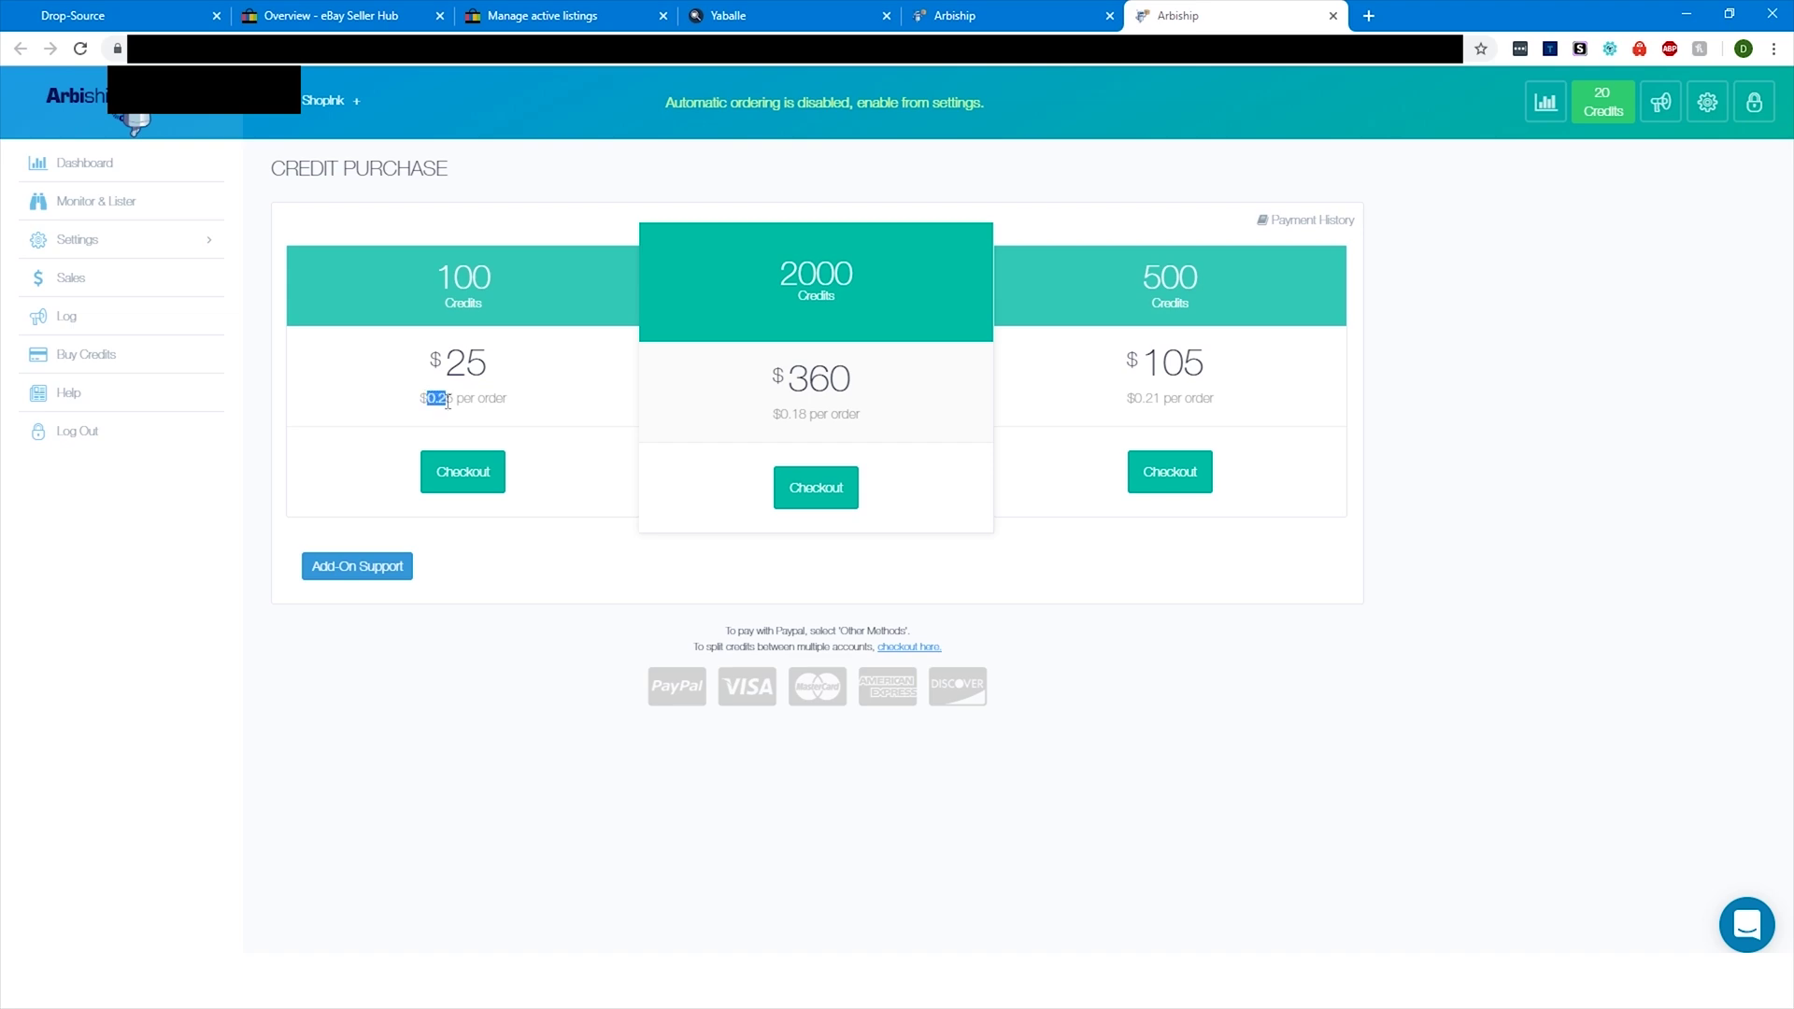
right_click(511, 407)
click(519, 386)
double_click(466, 363)
click(781, 734)
Glance at the Yaballe and Drop-Source tabs, then return to Credit Purchase
click(727, 15)
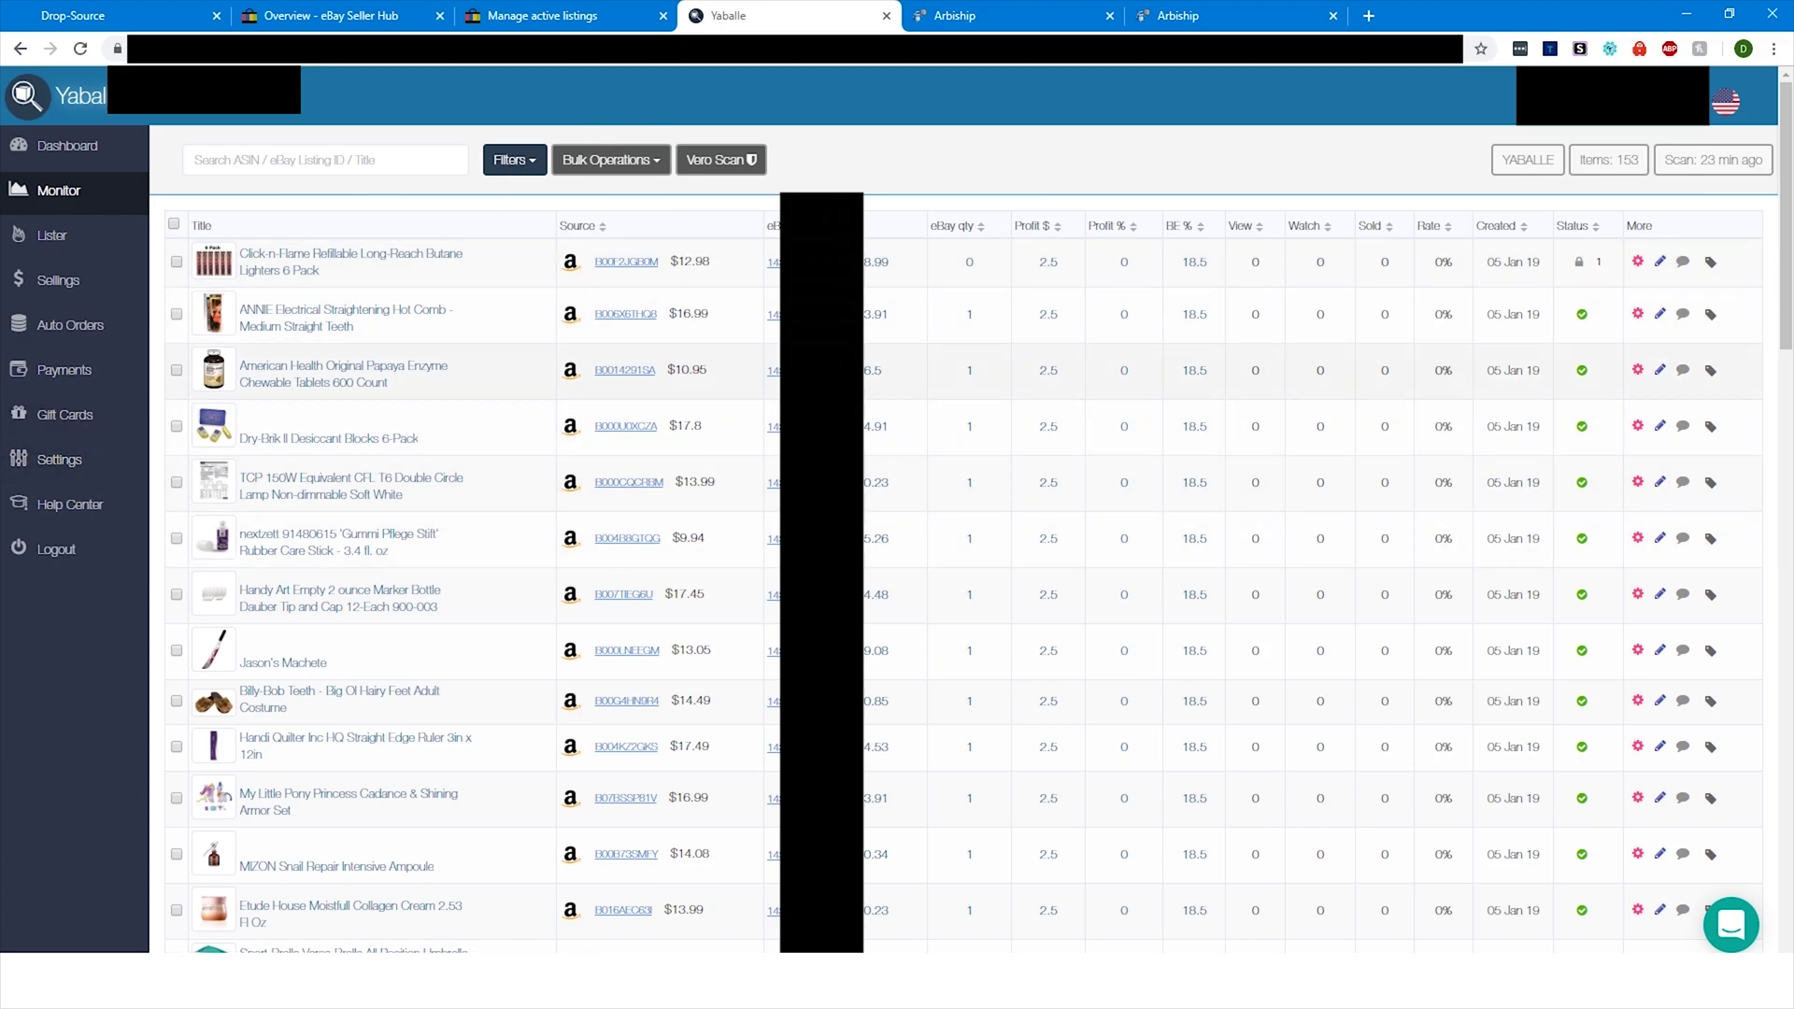
click(1131, 28)
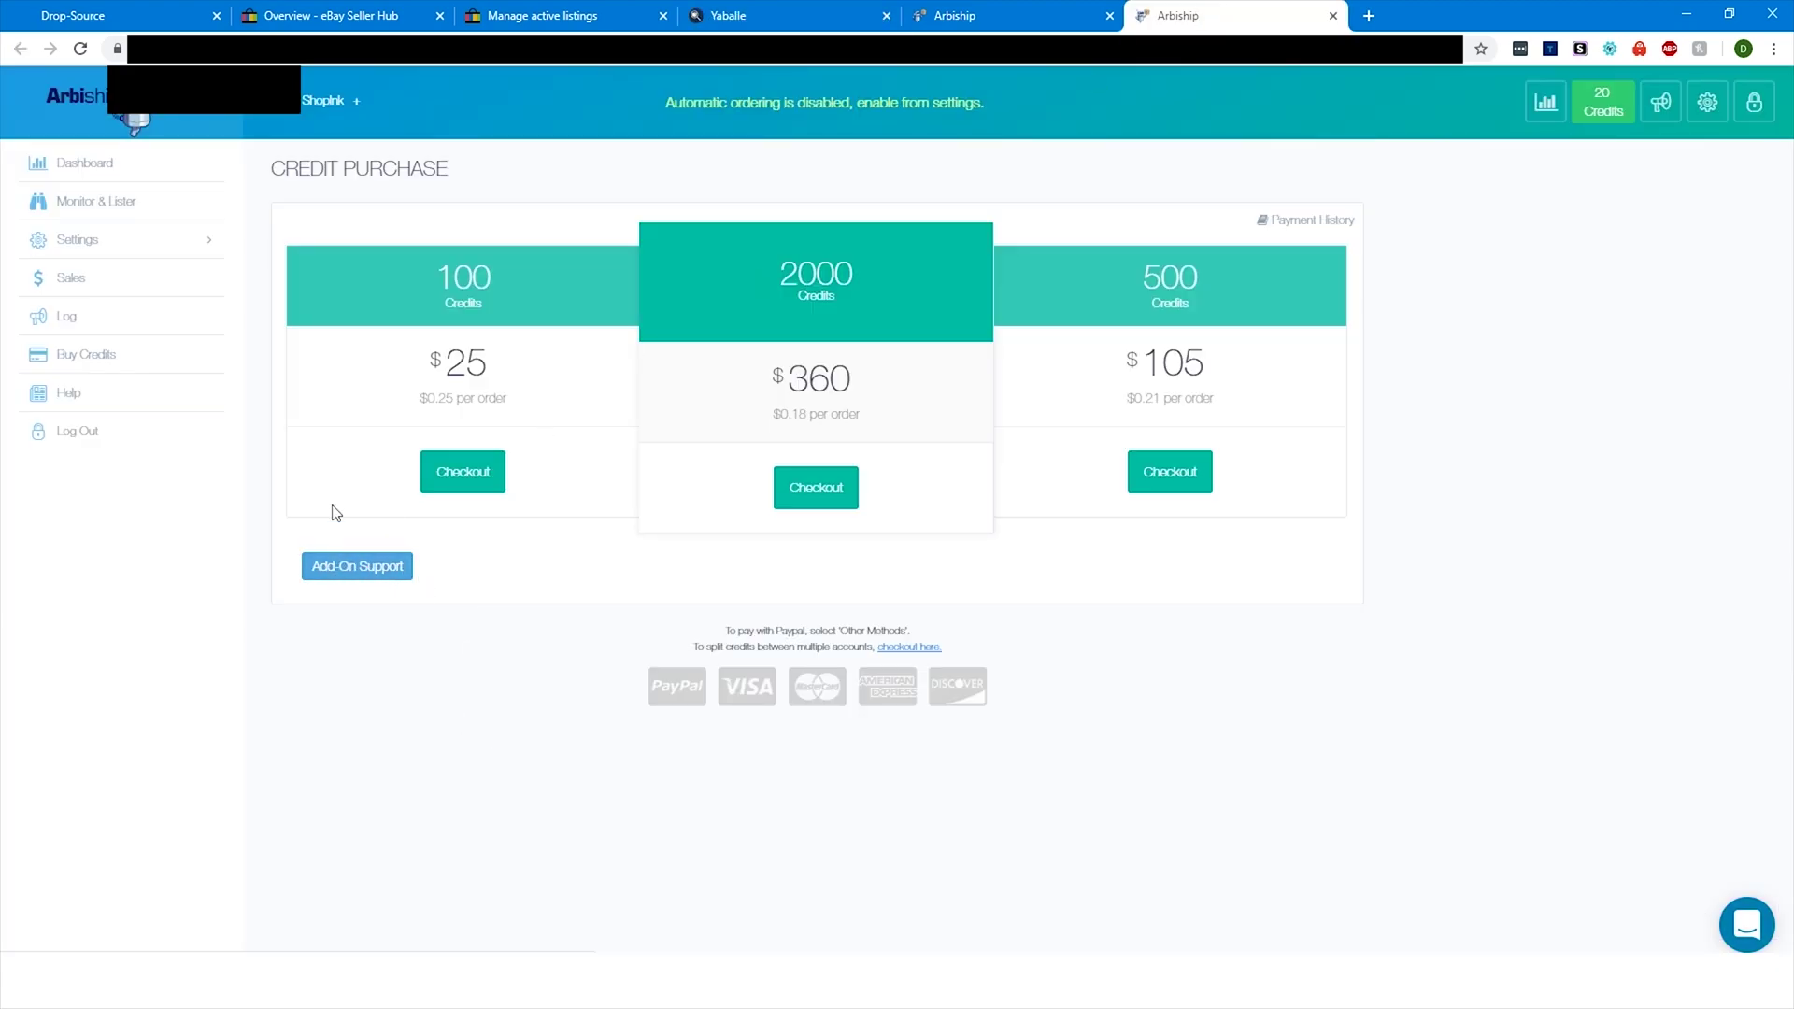
key(ctrl+1)
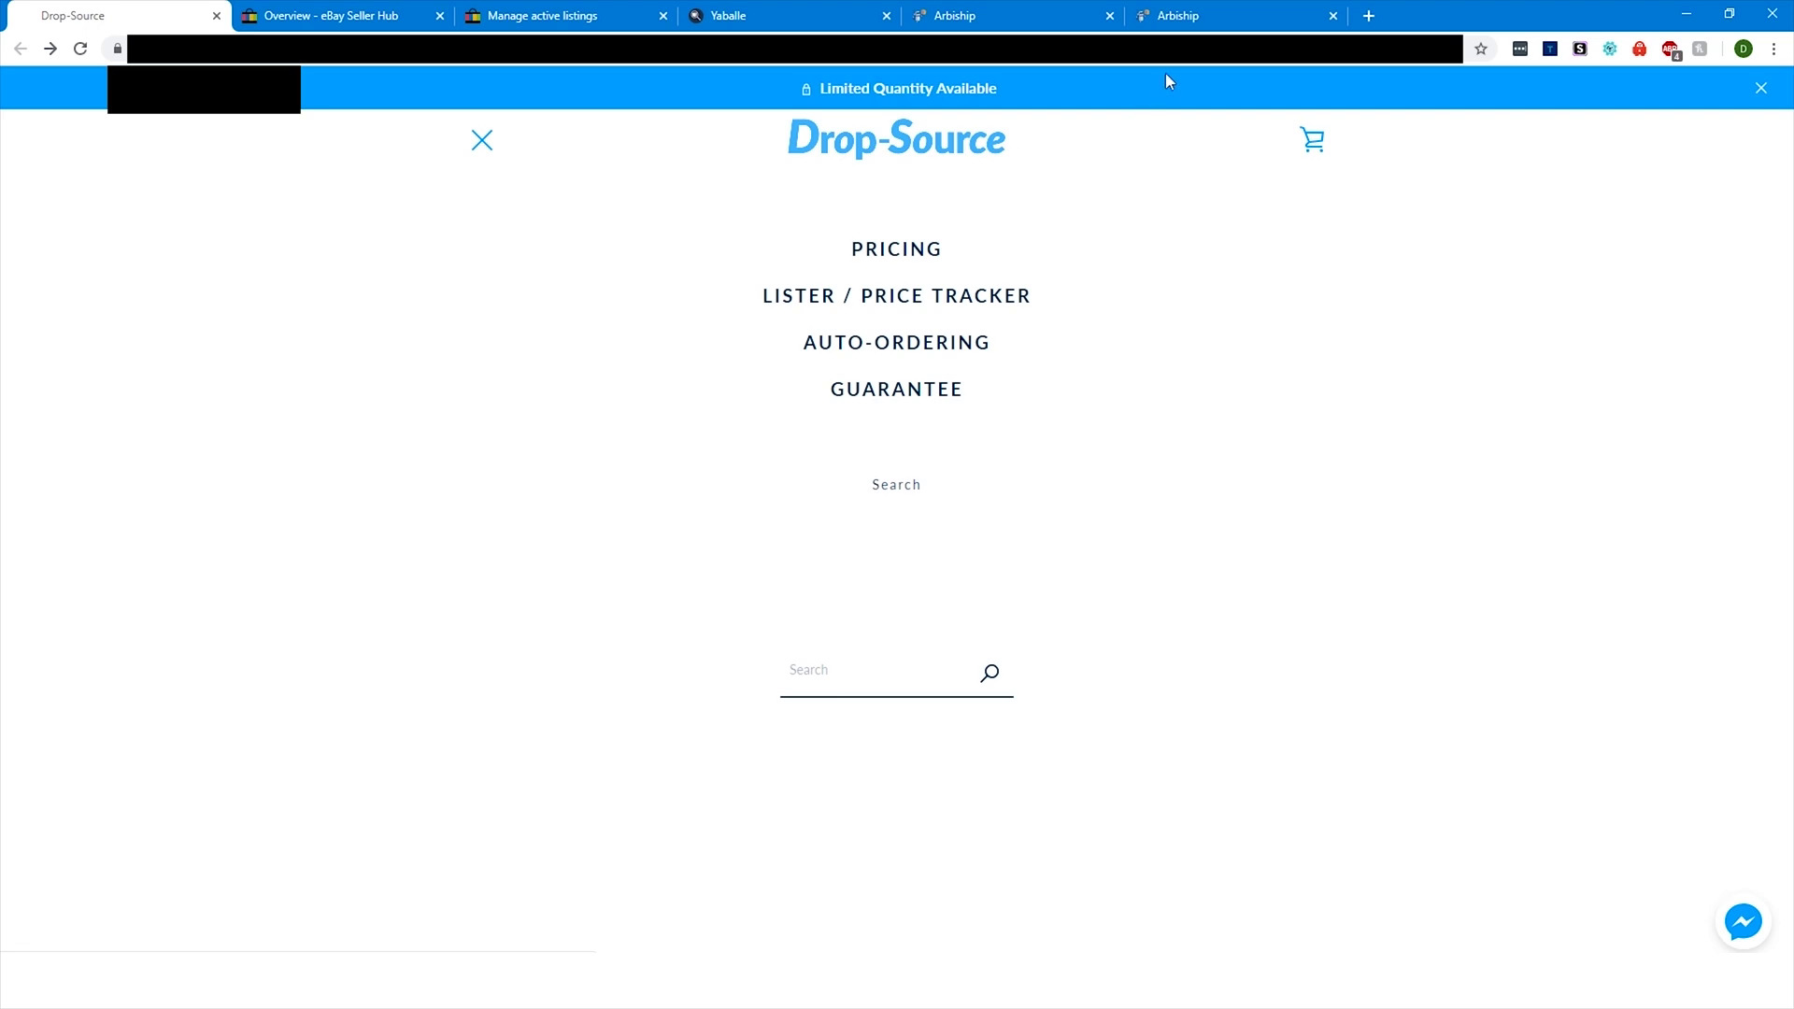
click(1163, 16)
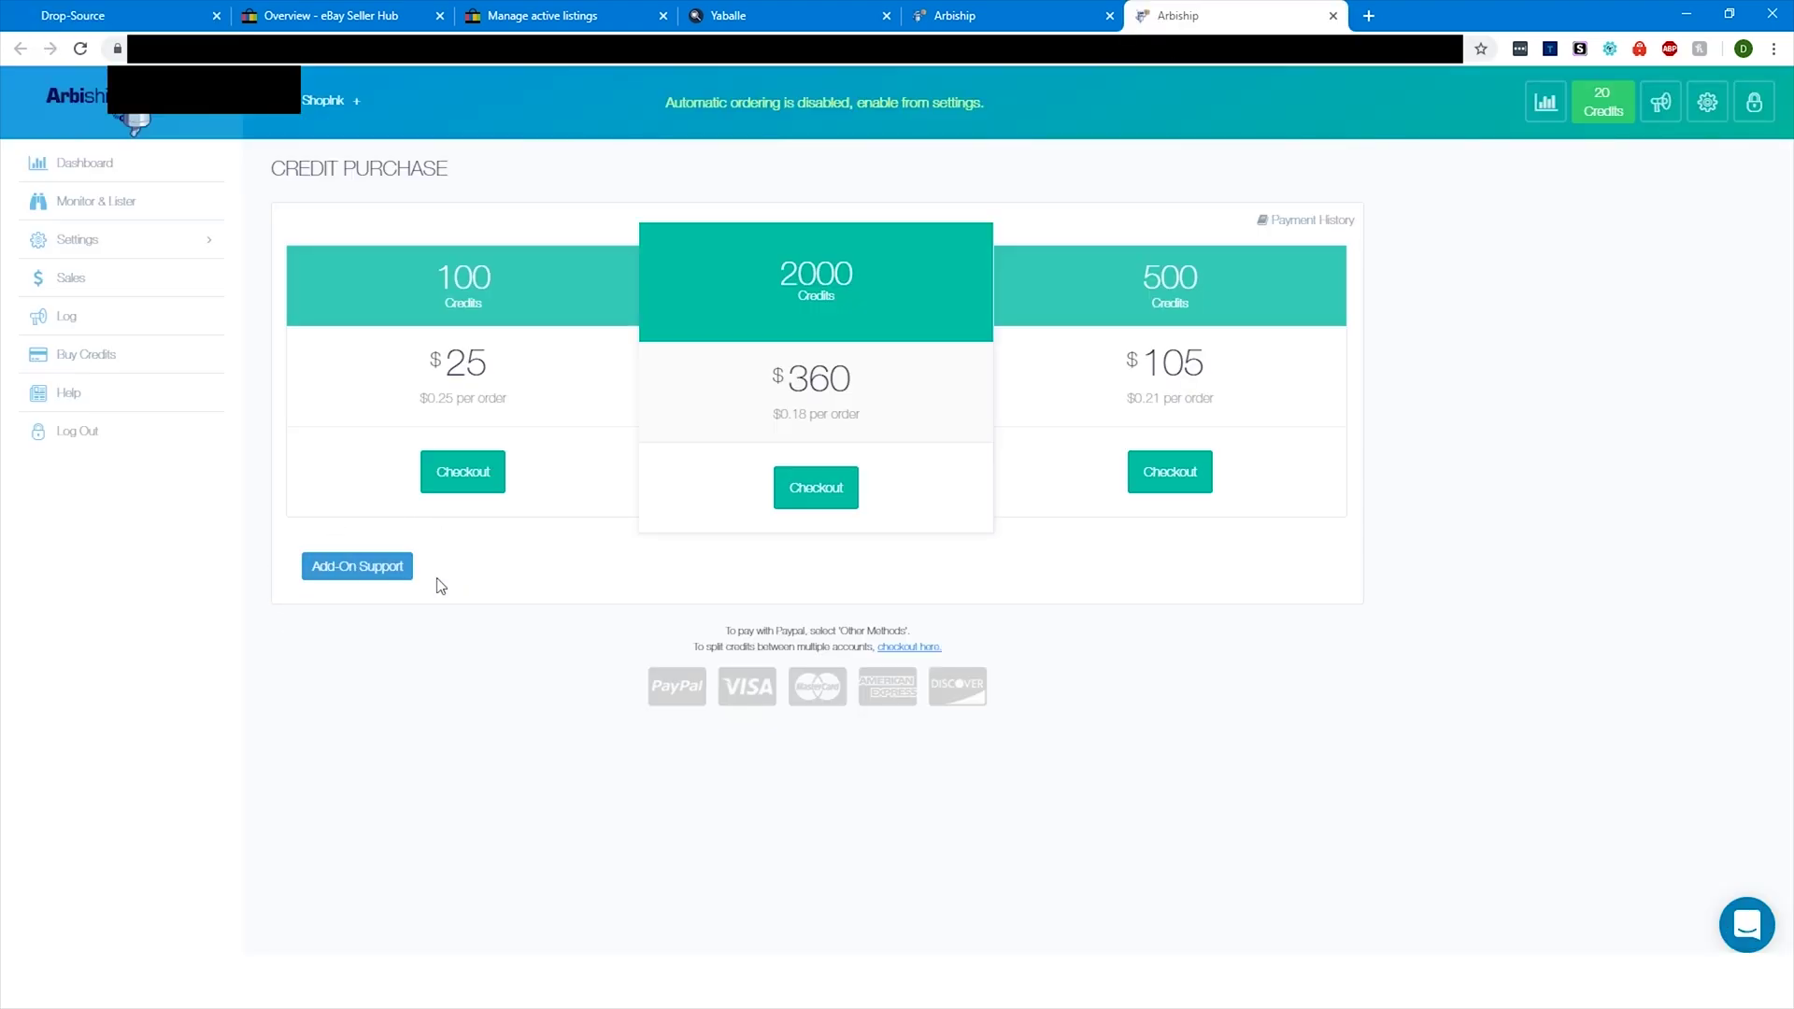
click(364, 572)
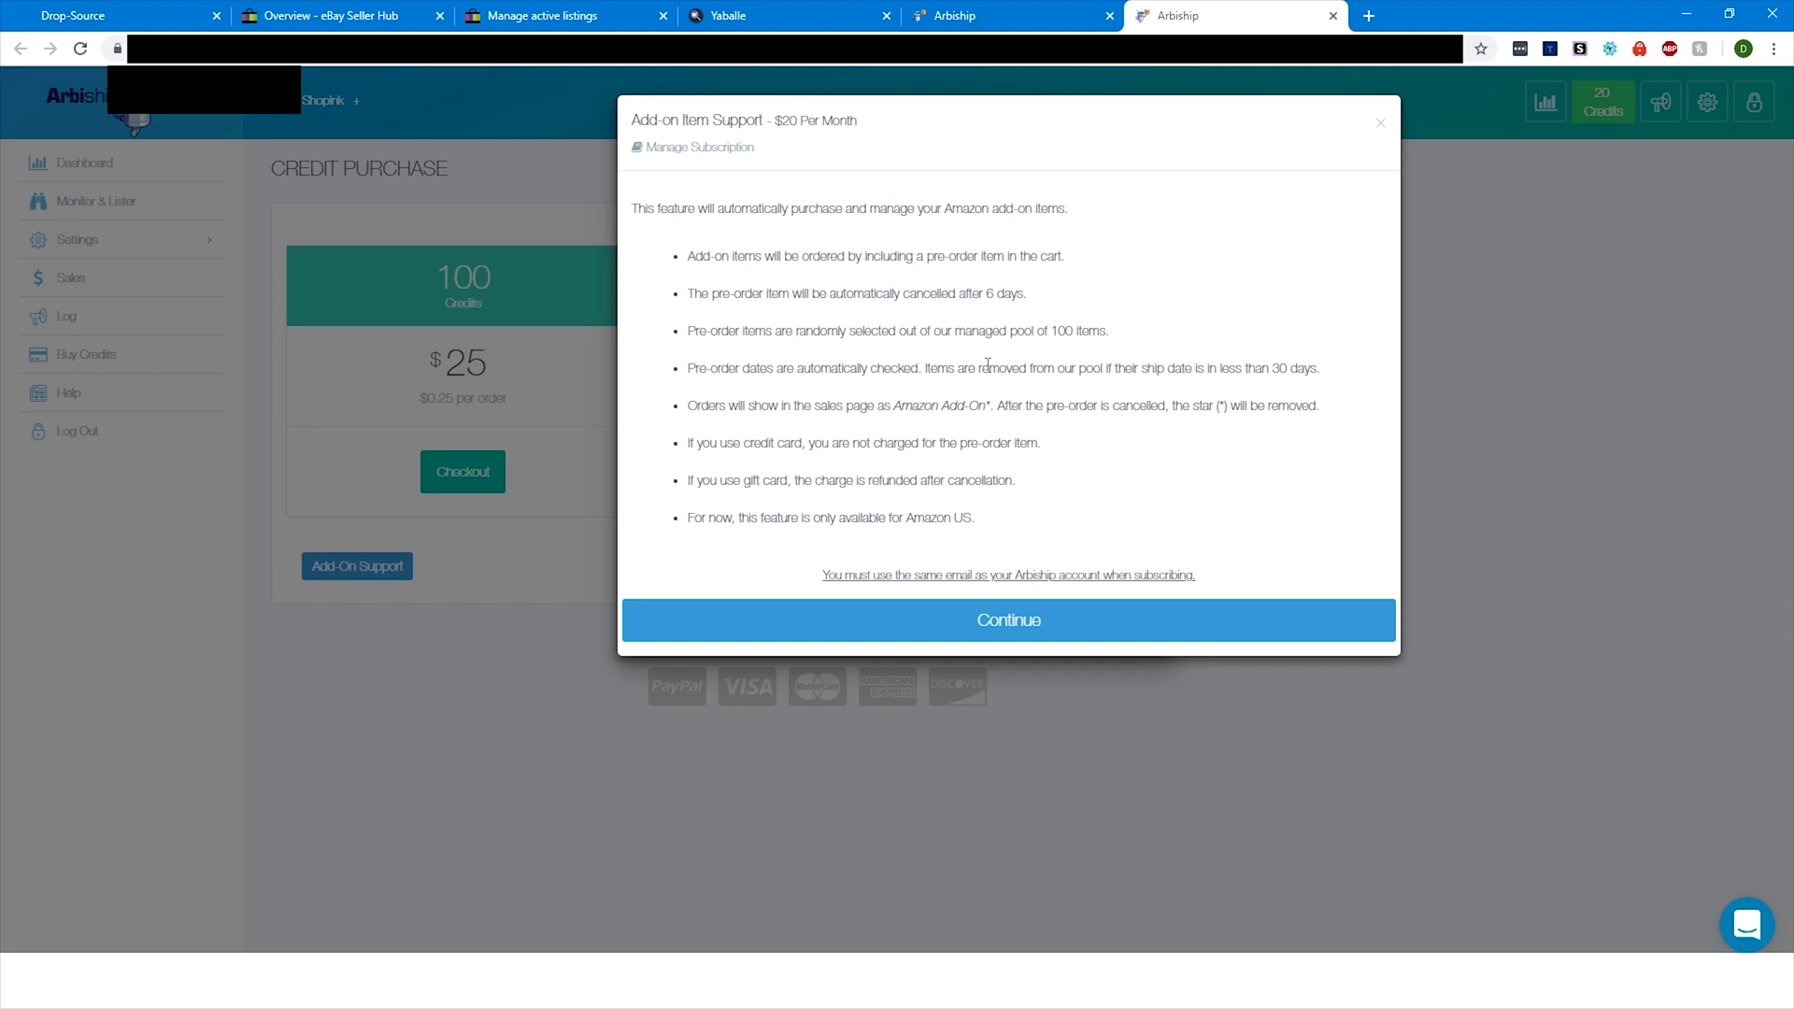
click(1575, 567)
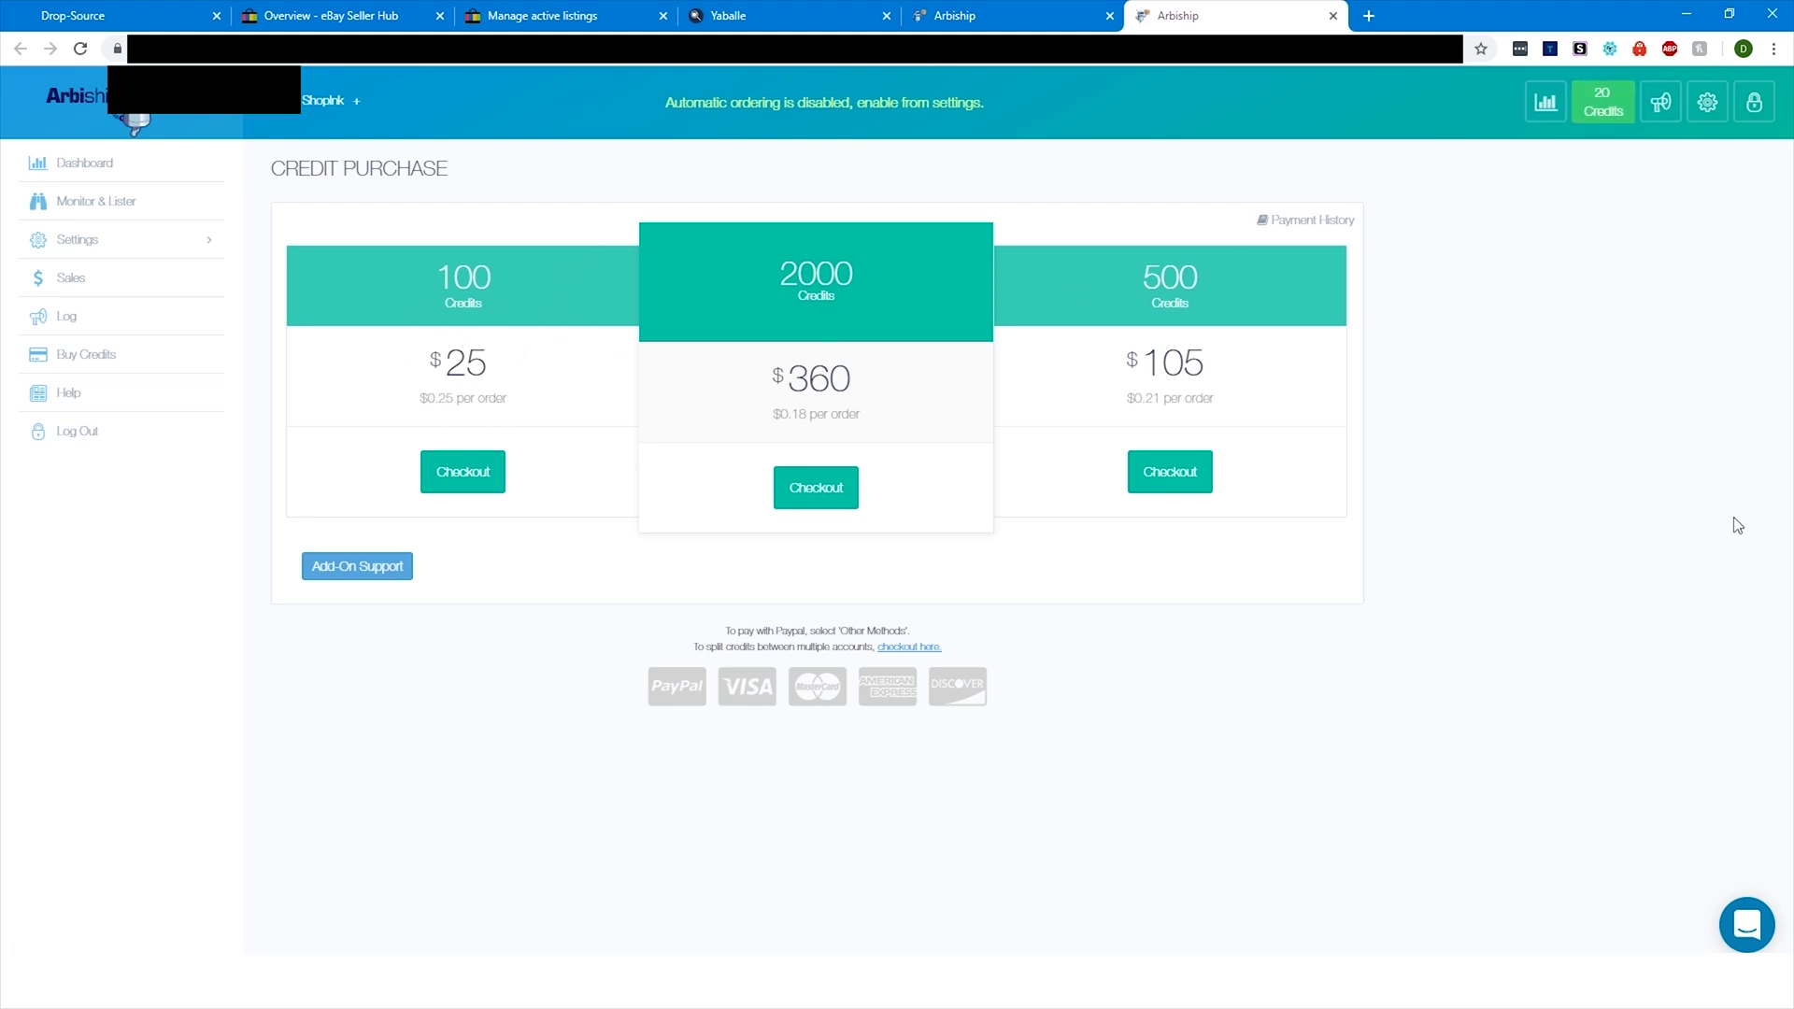
Load the Arbiship sales page by typing 'pr' into the address bar
click(120, 169)
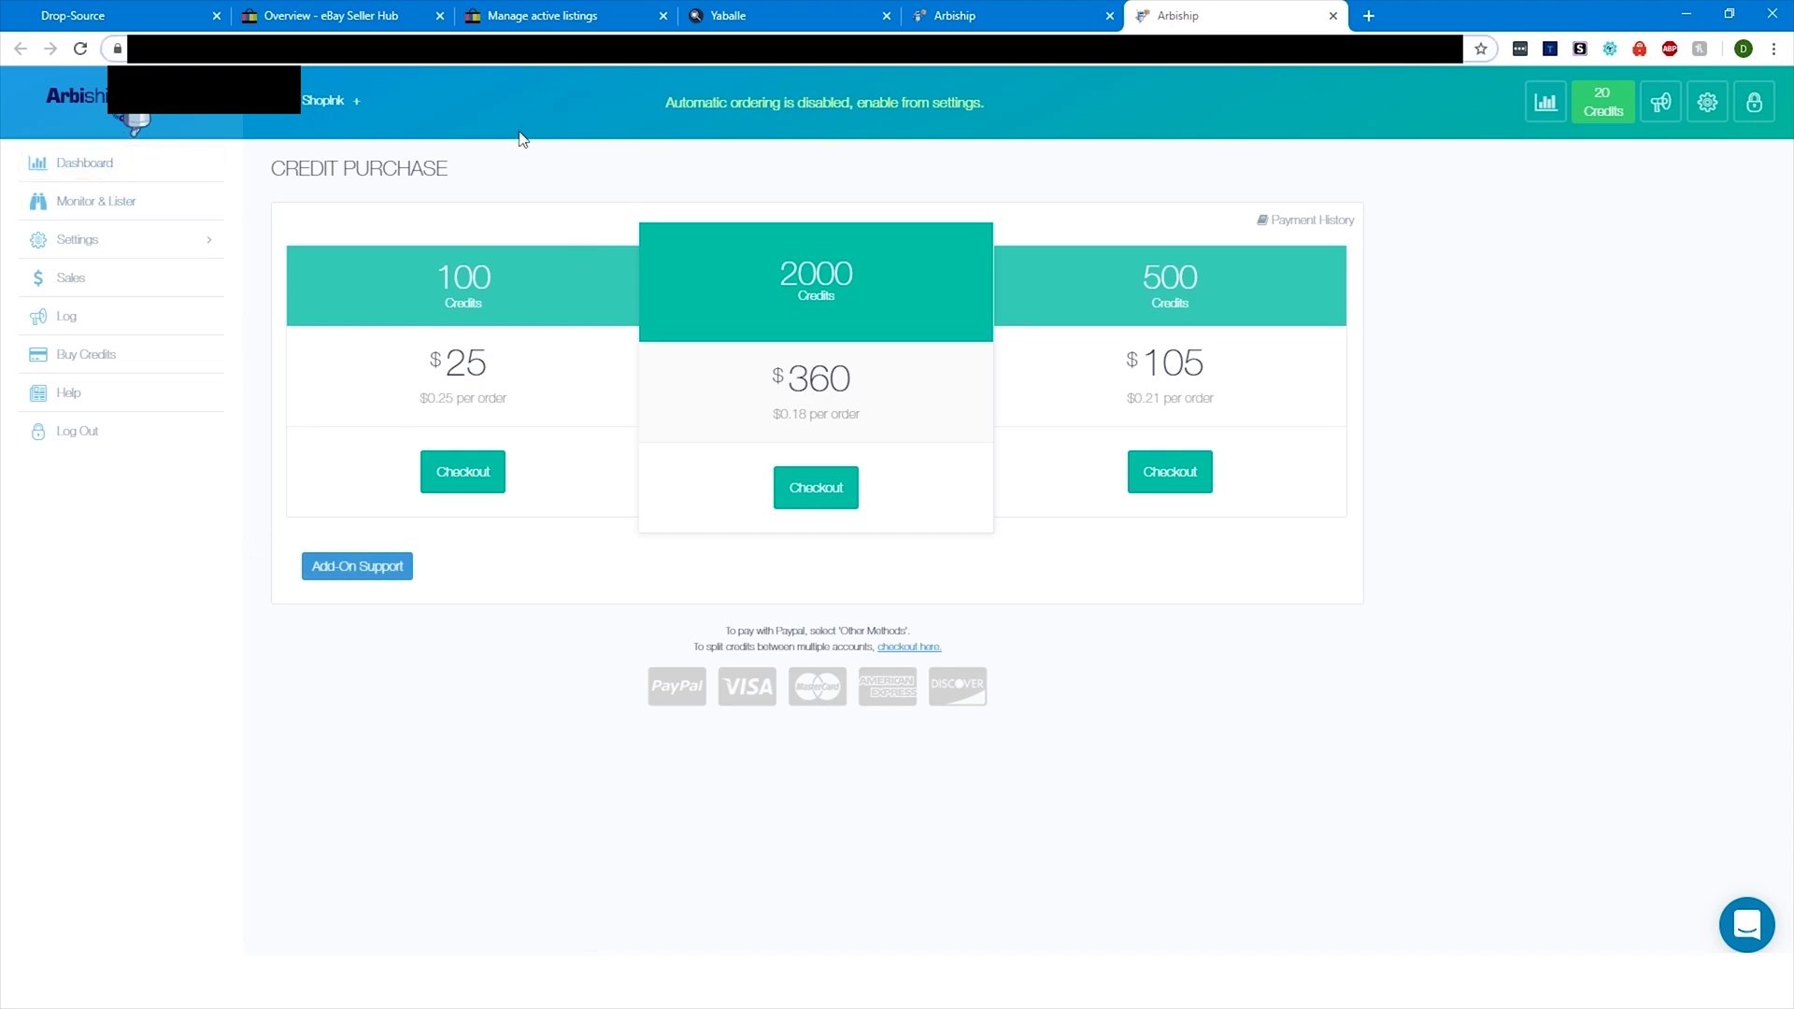
key(ctrl+l)
text(pr)
key(Return)
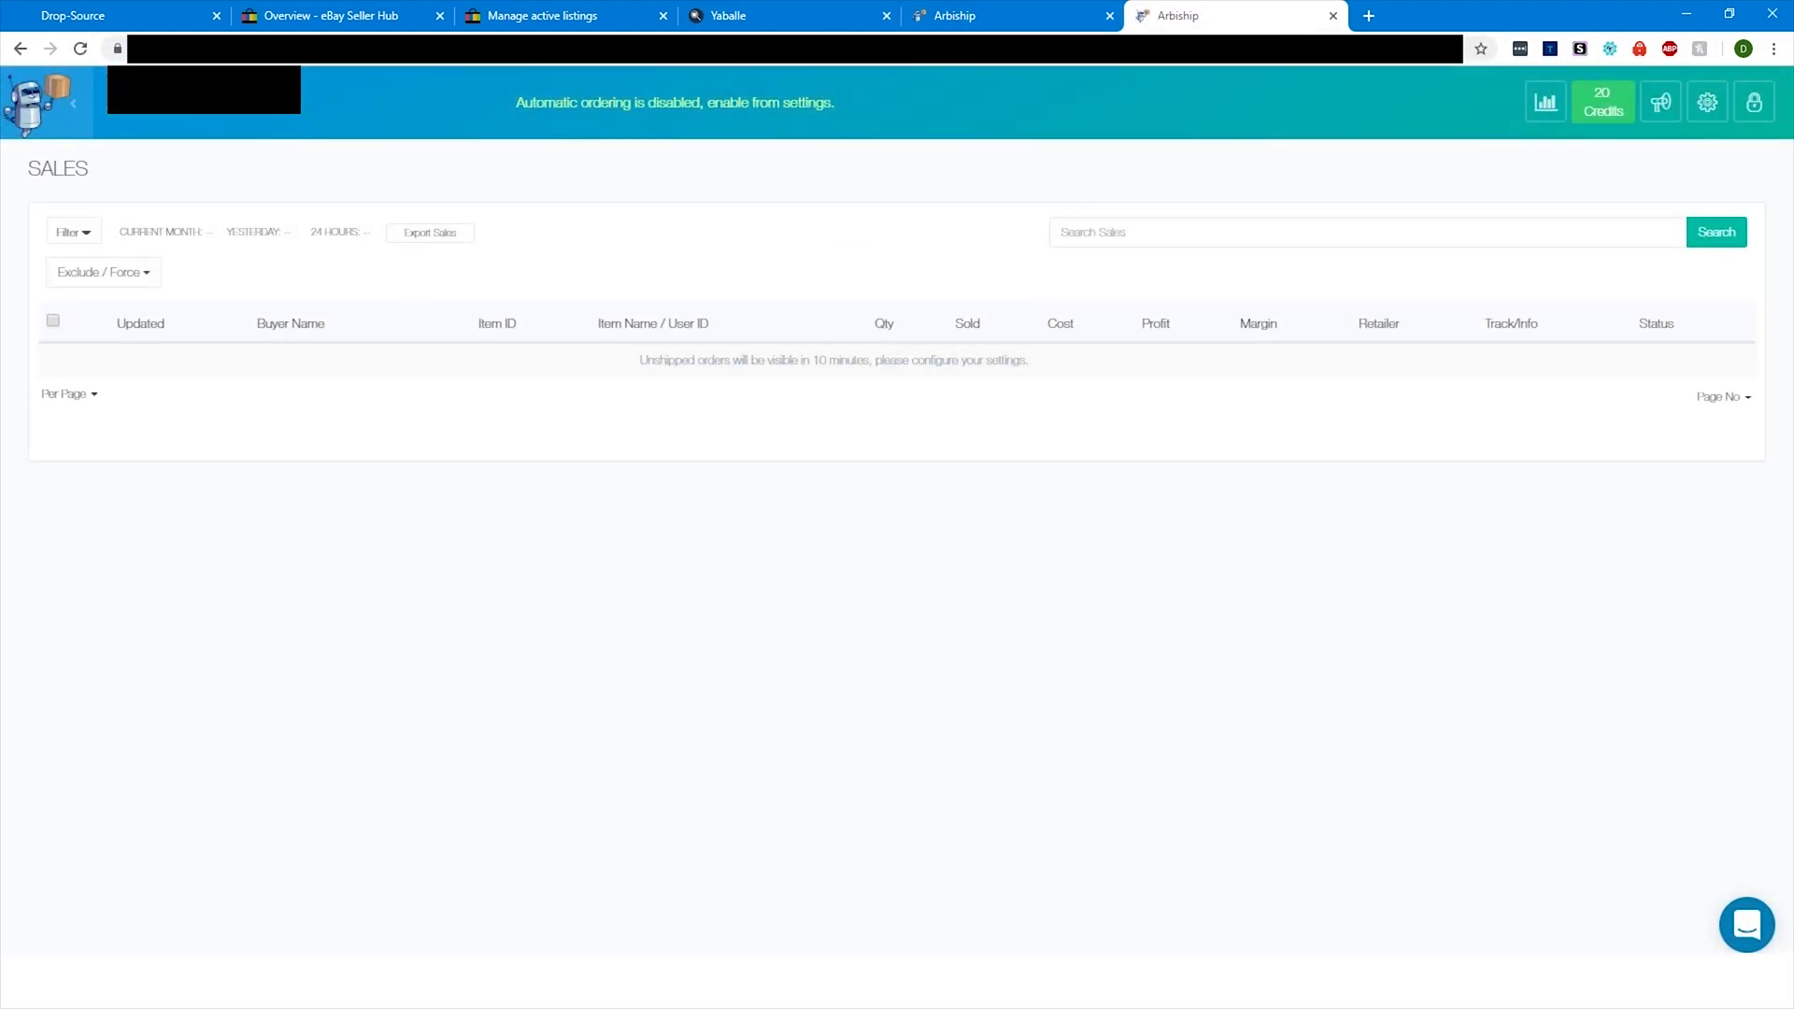
Reload the eBay listings tab to Seller Hub Overview, then return to the first Arbiship tab
click(601, 15)
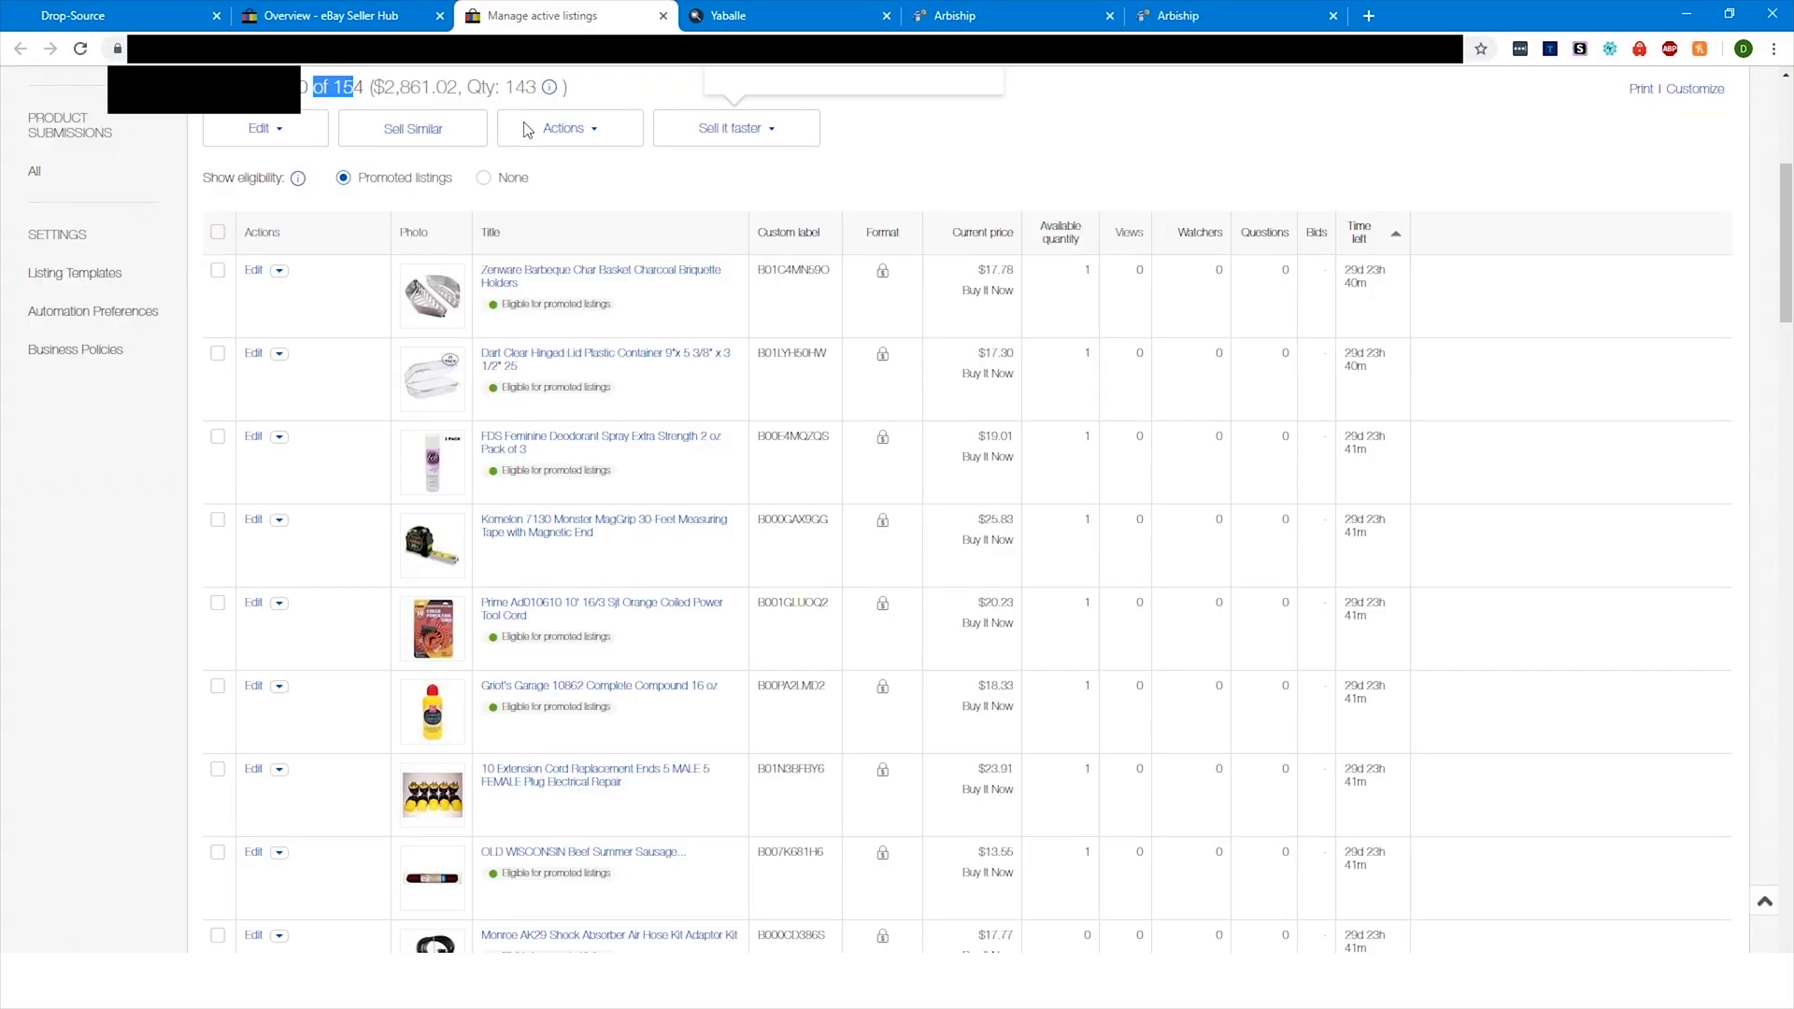
scroll(930, 327, up, 5)
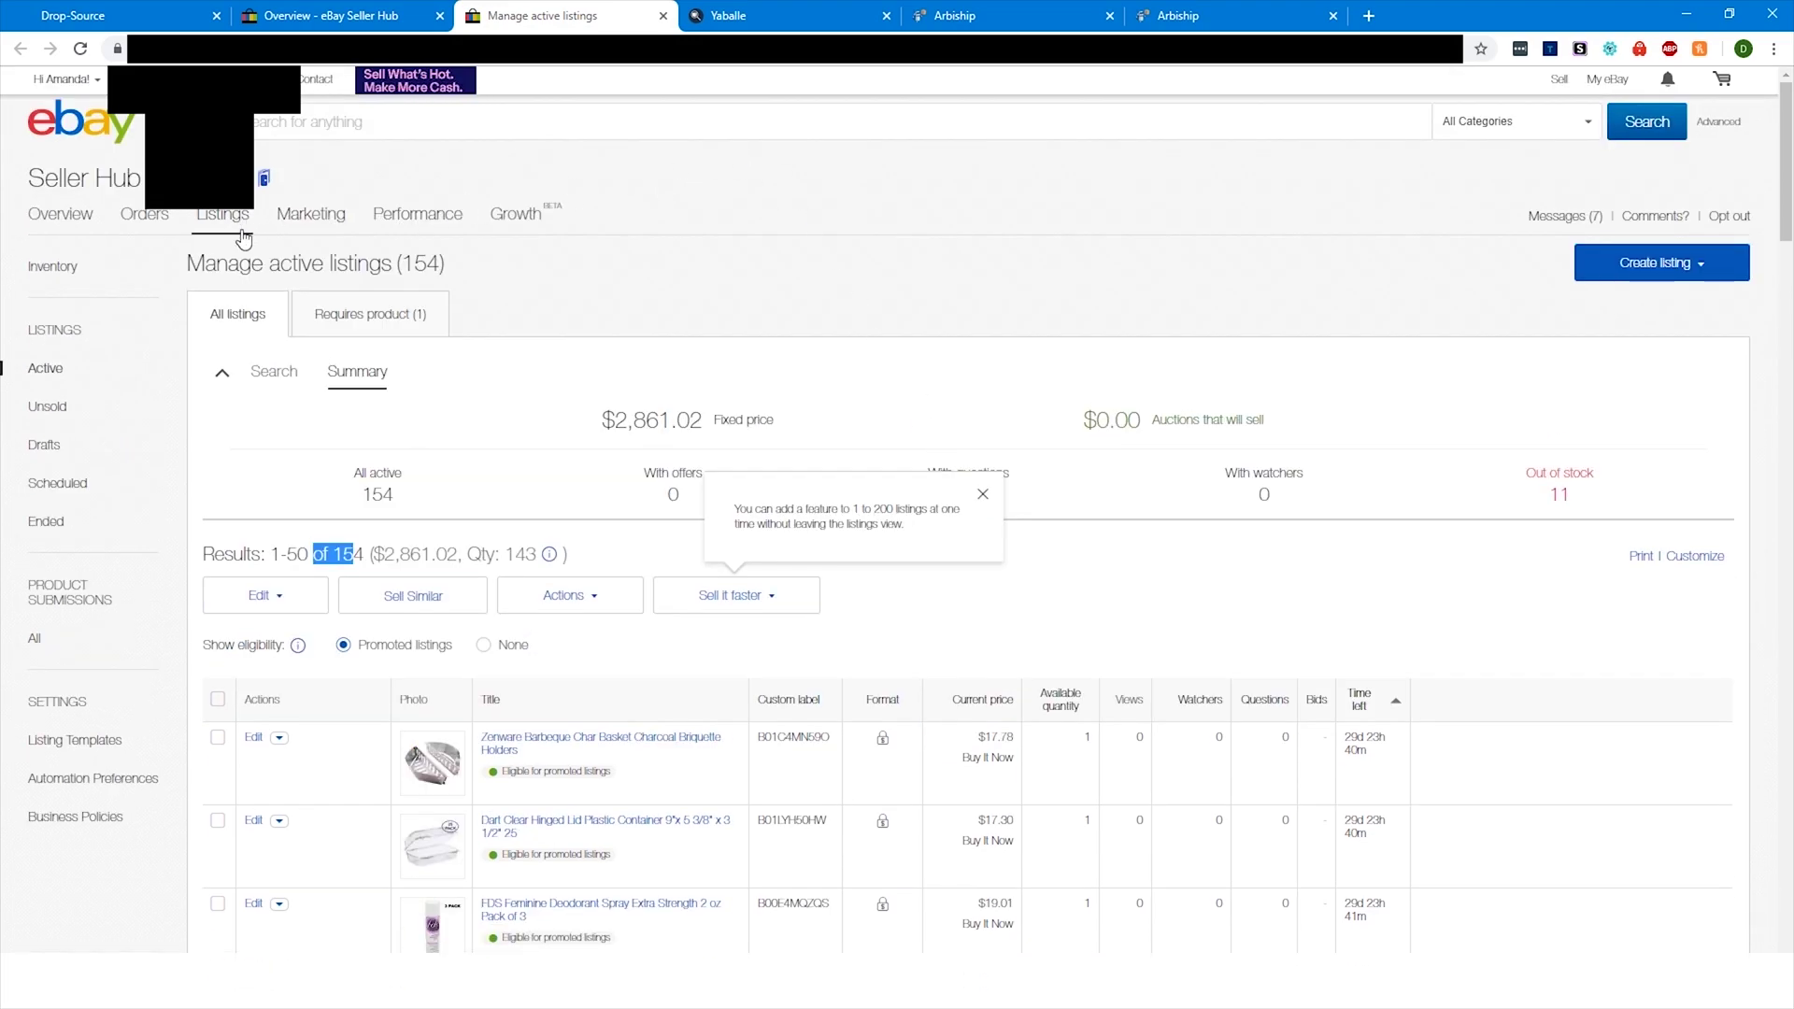
click(582, 49)
key(Return)
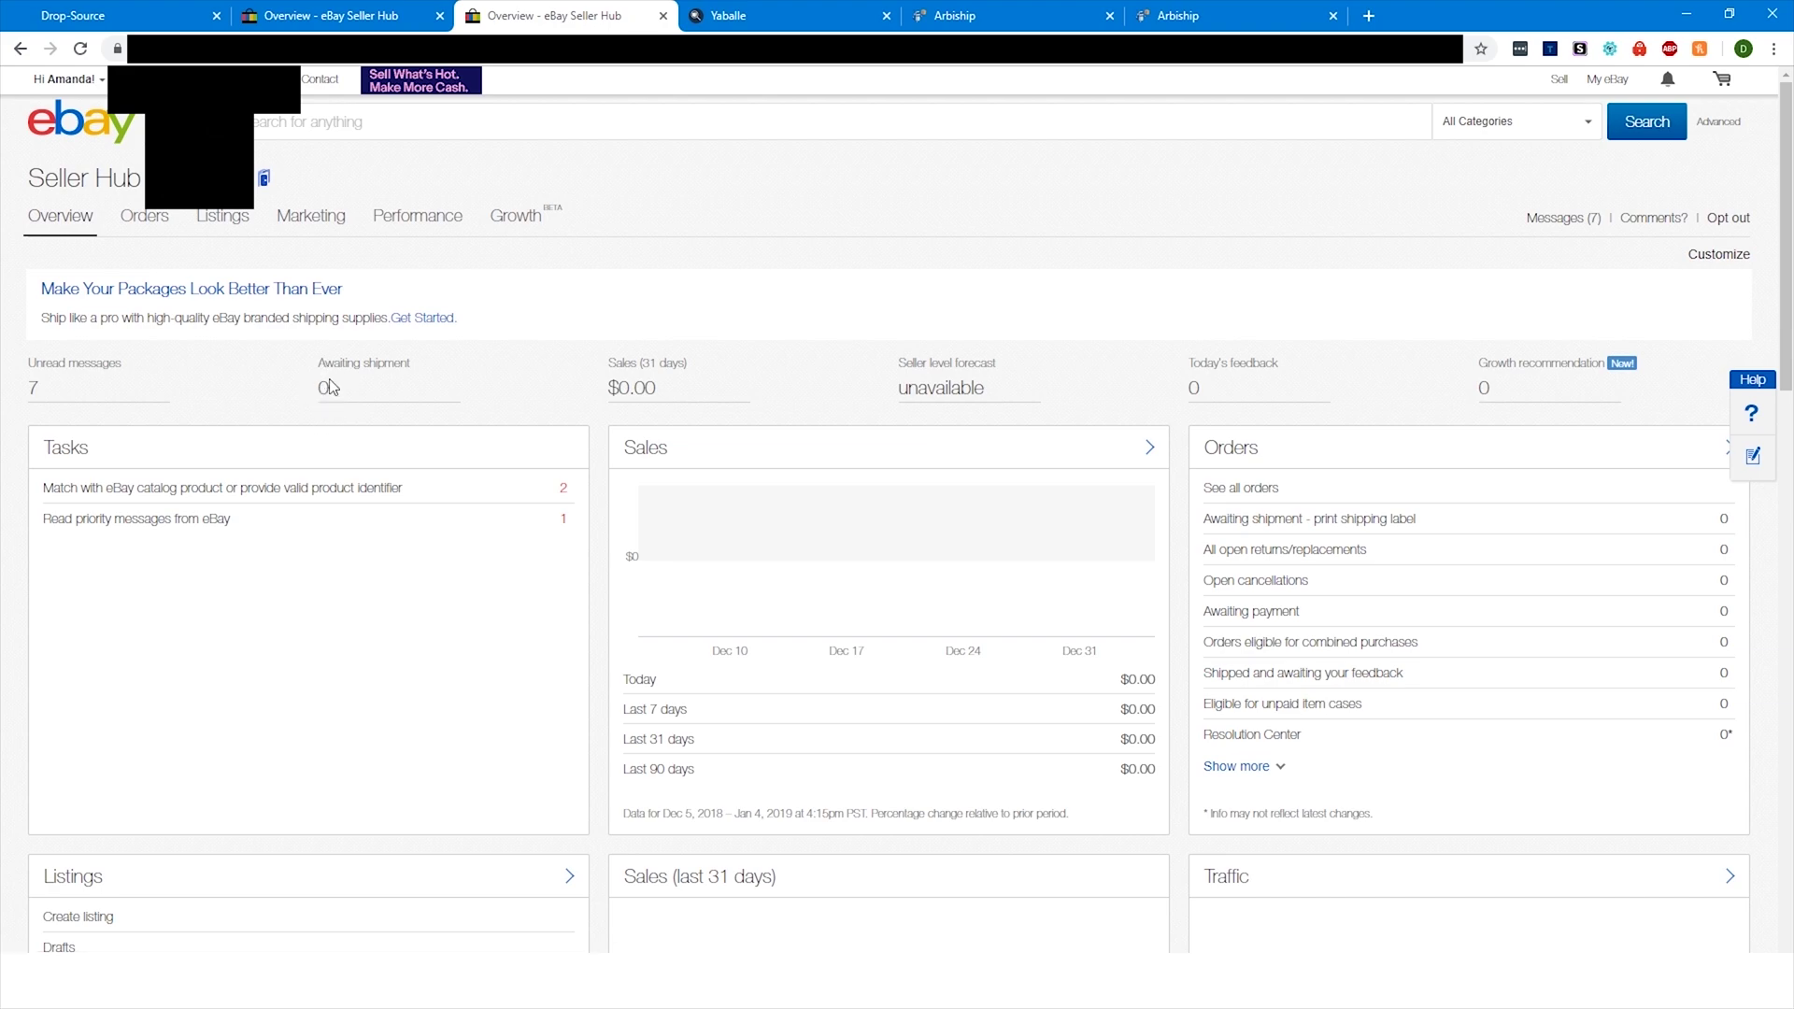
click(998, 15)
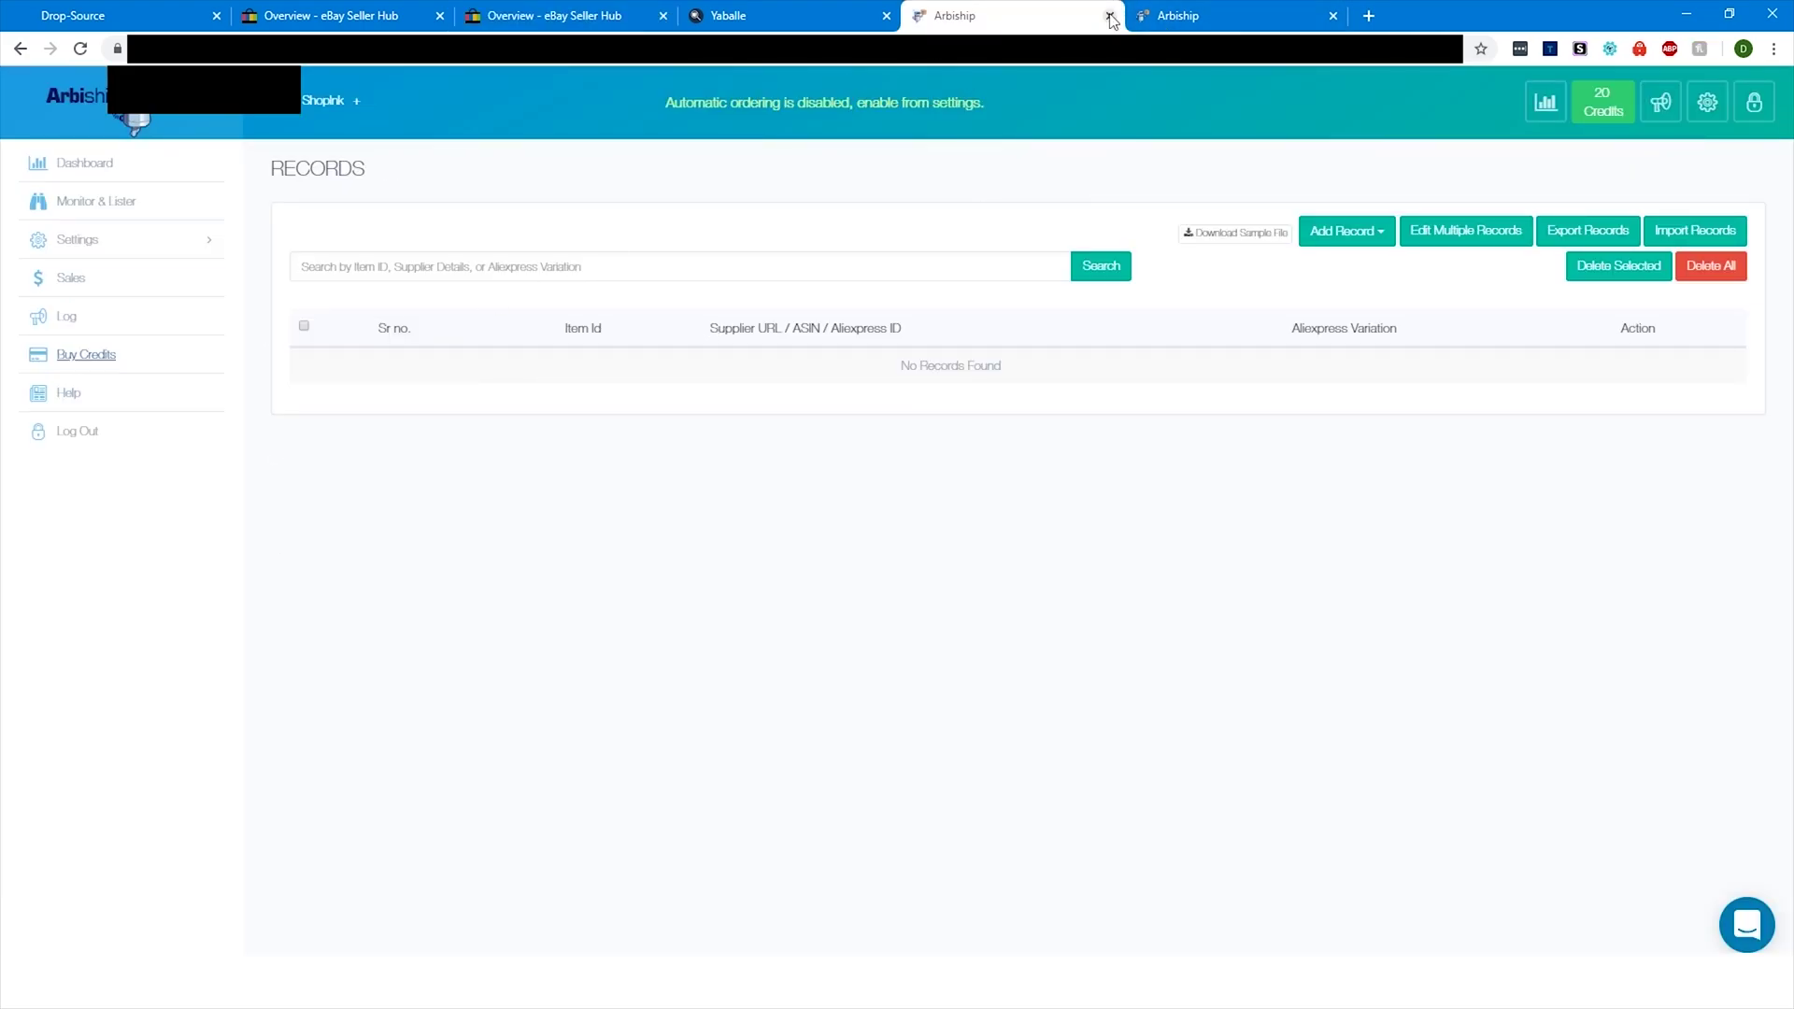
Close the duplicate Arbiship tab and open eBay settings showing Max eBay Price 55, Minimum Profit 1
click(1332, 15)
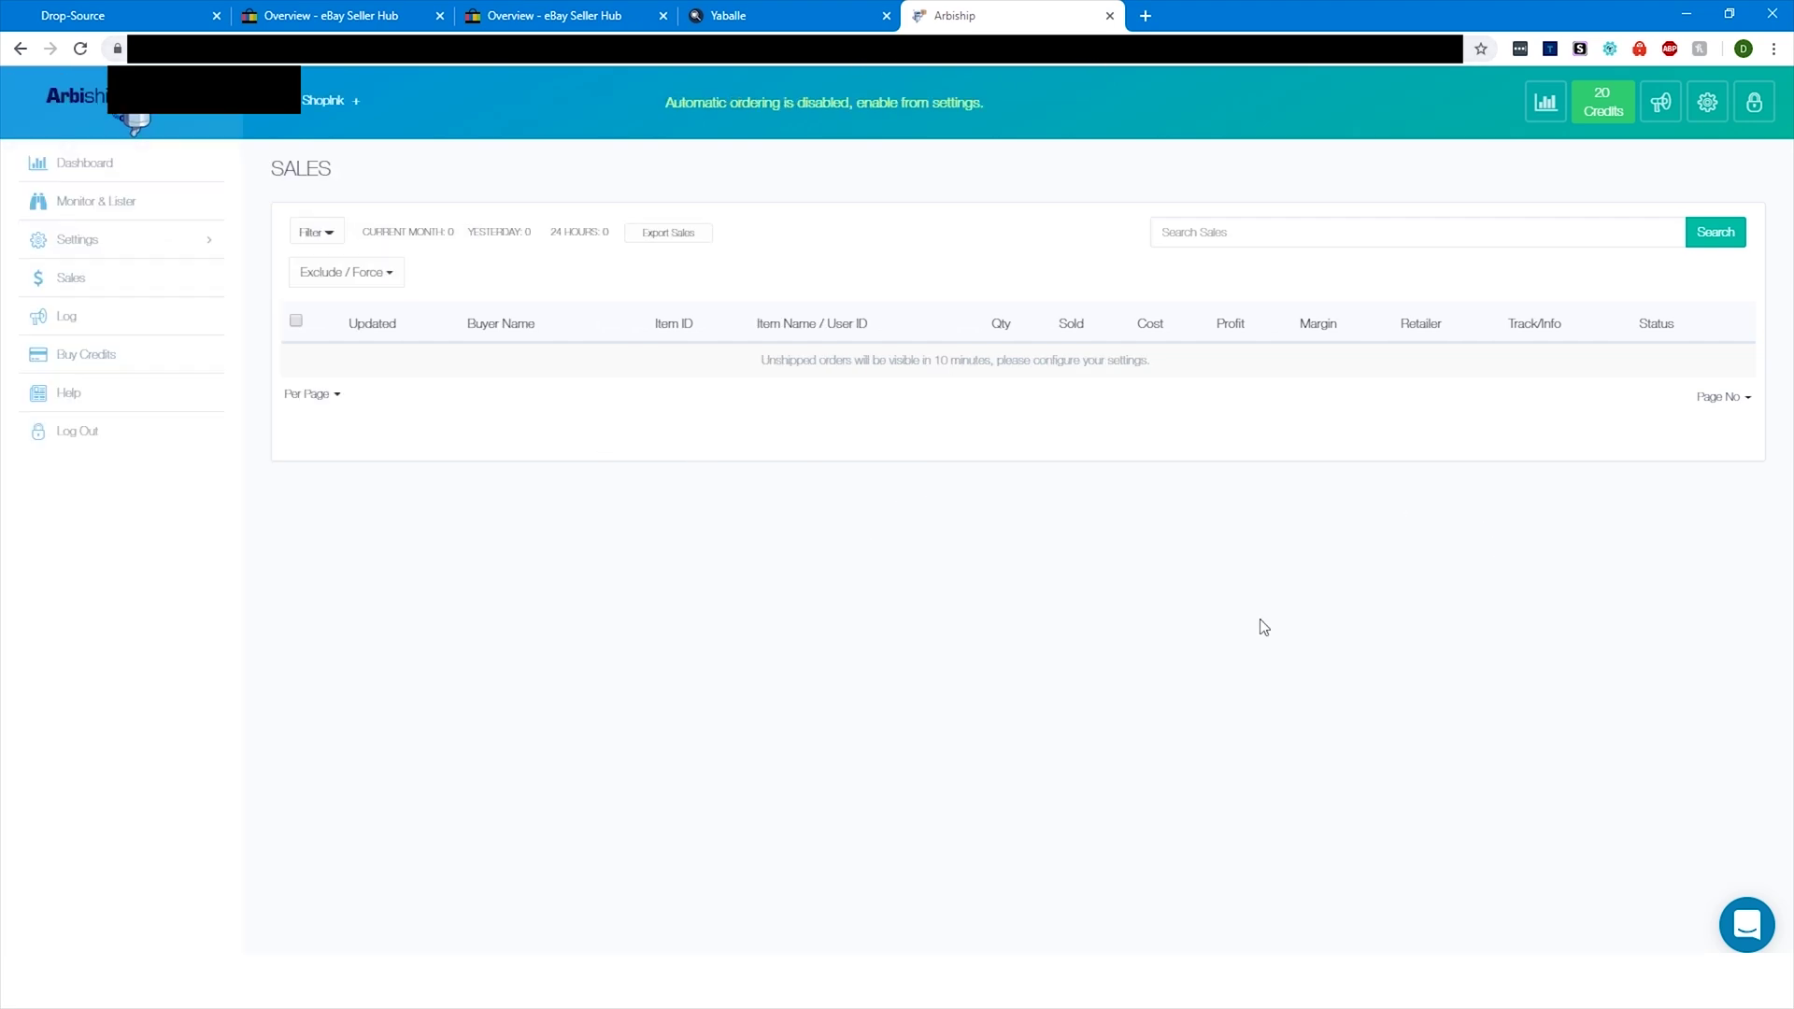
click(119, 240)
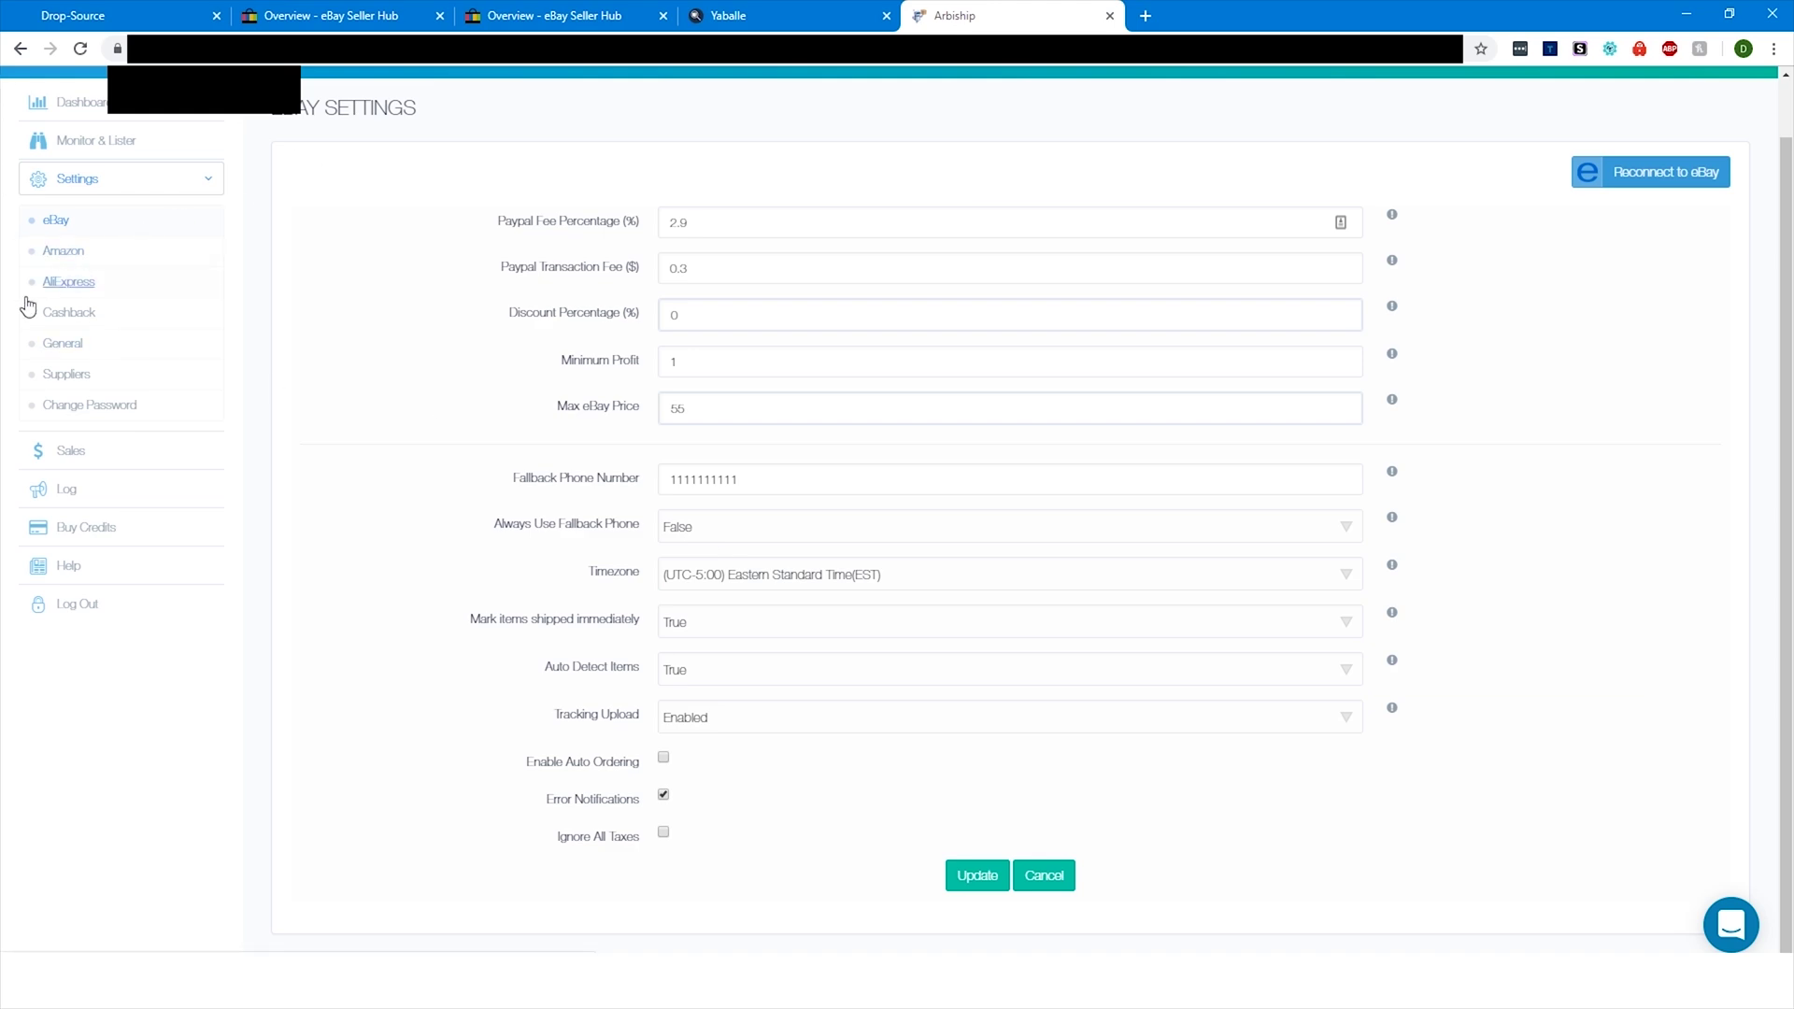
scroll(657, 785, up, 1)
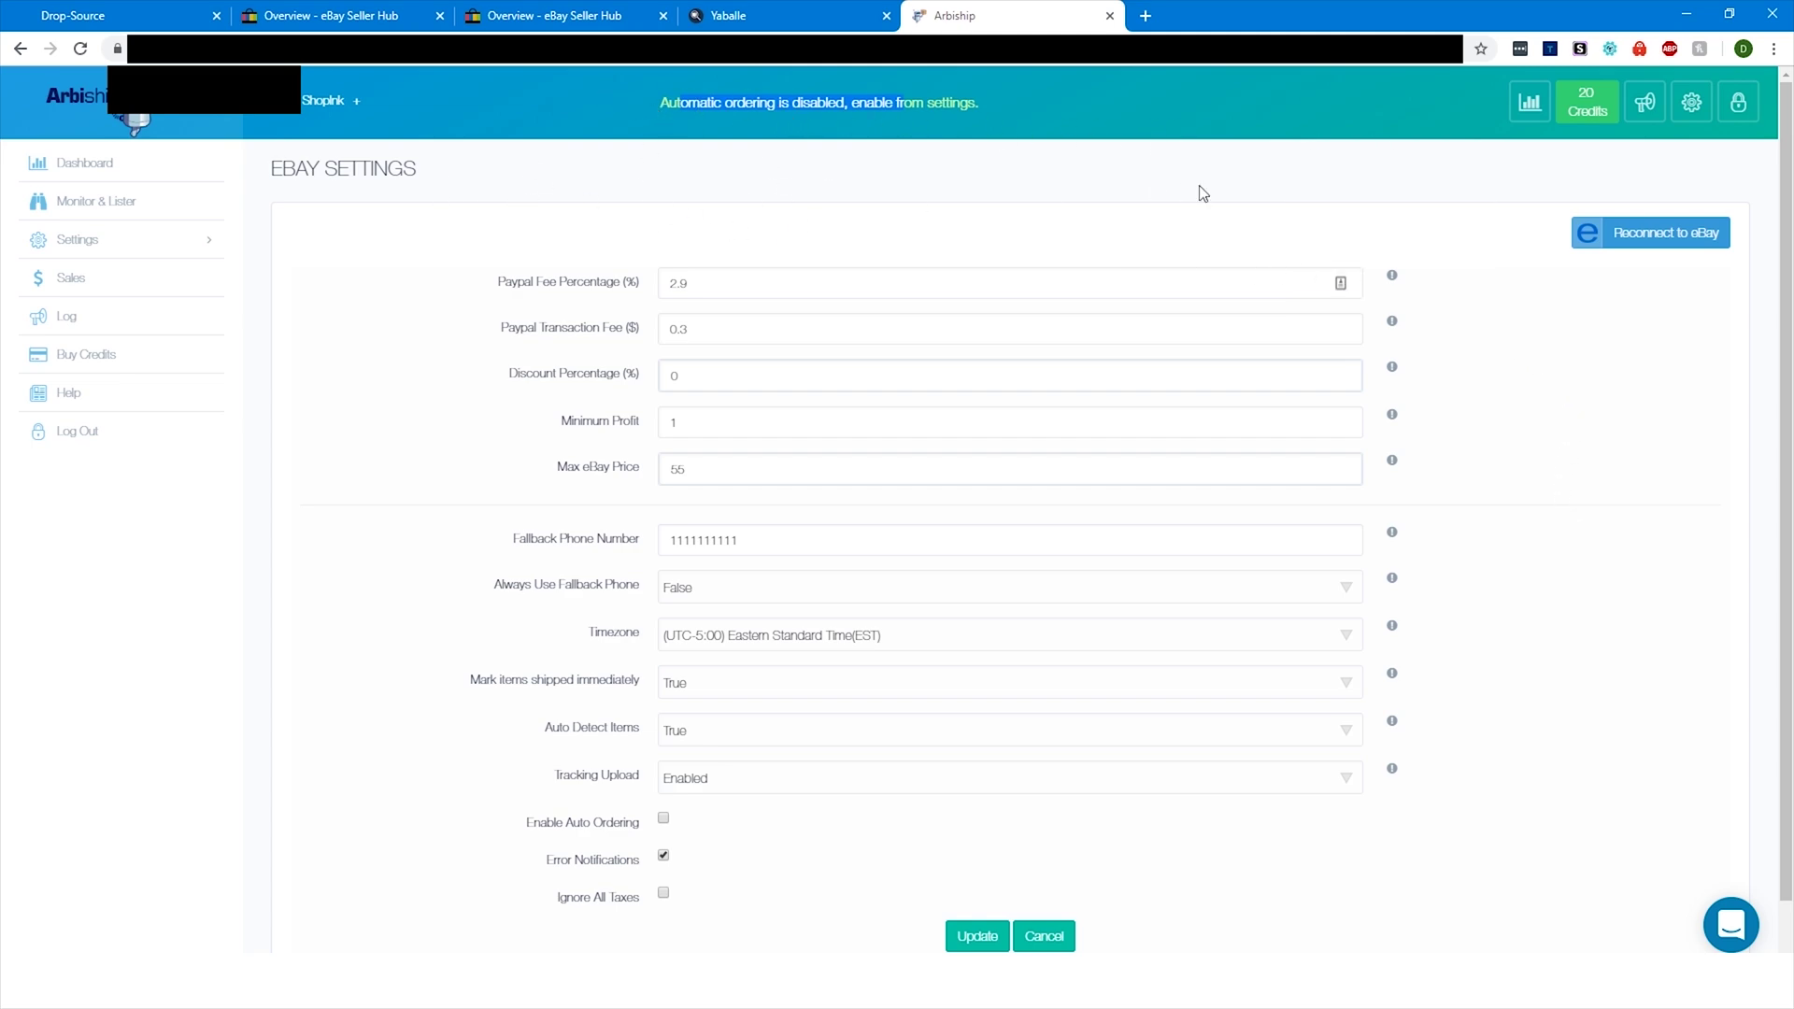
click(177, 243)
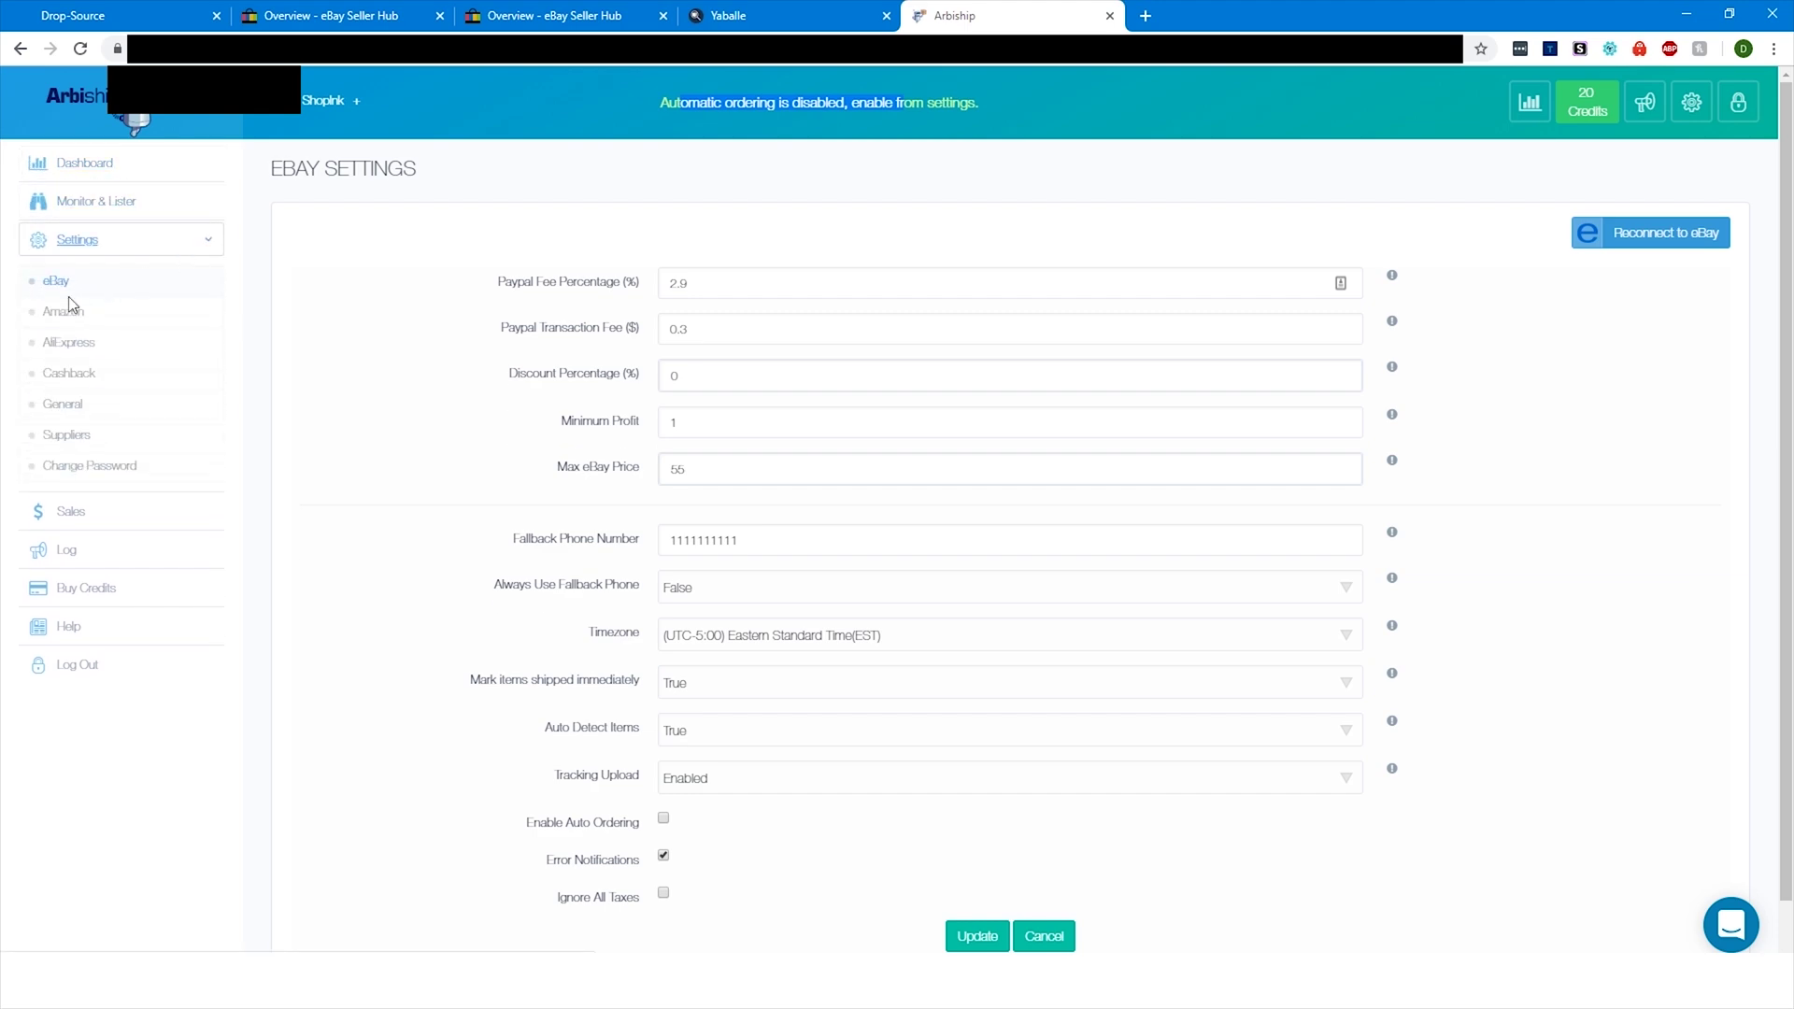
scroll(713, 872, down, 1)
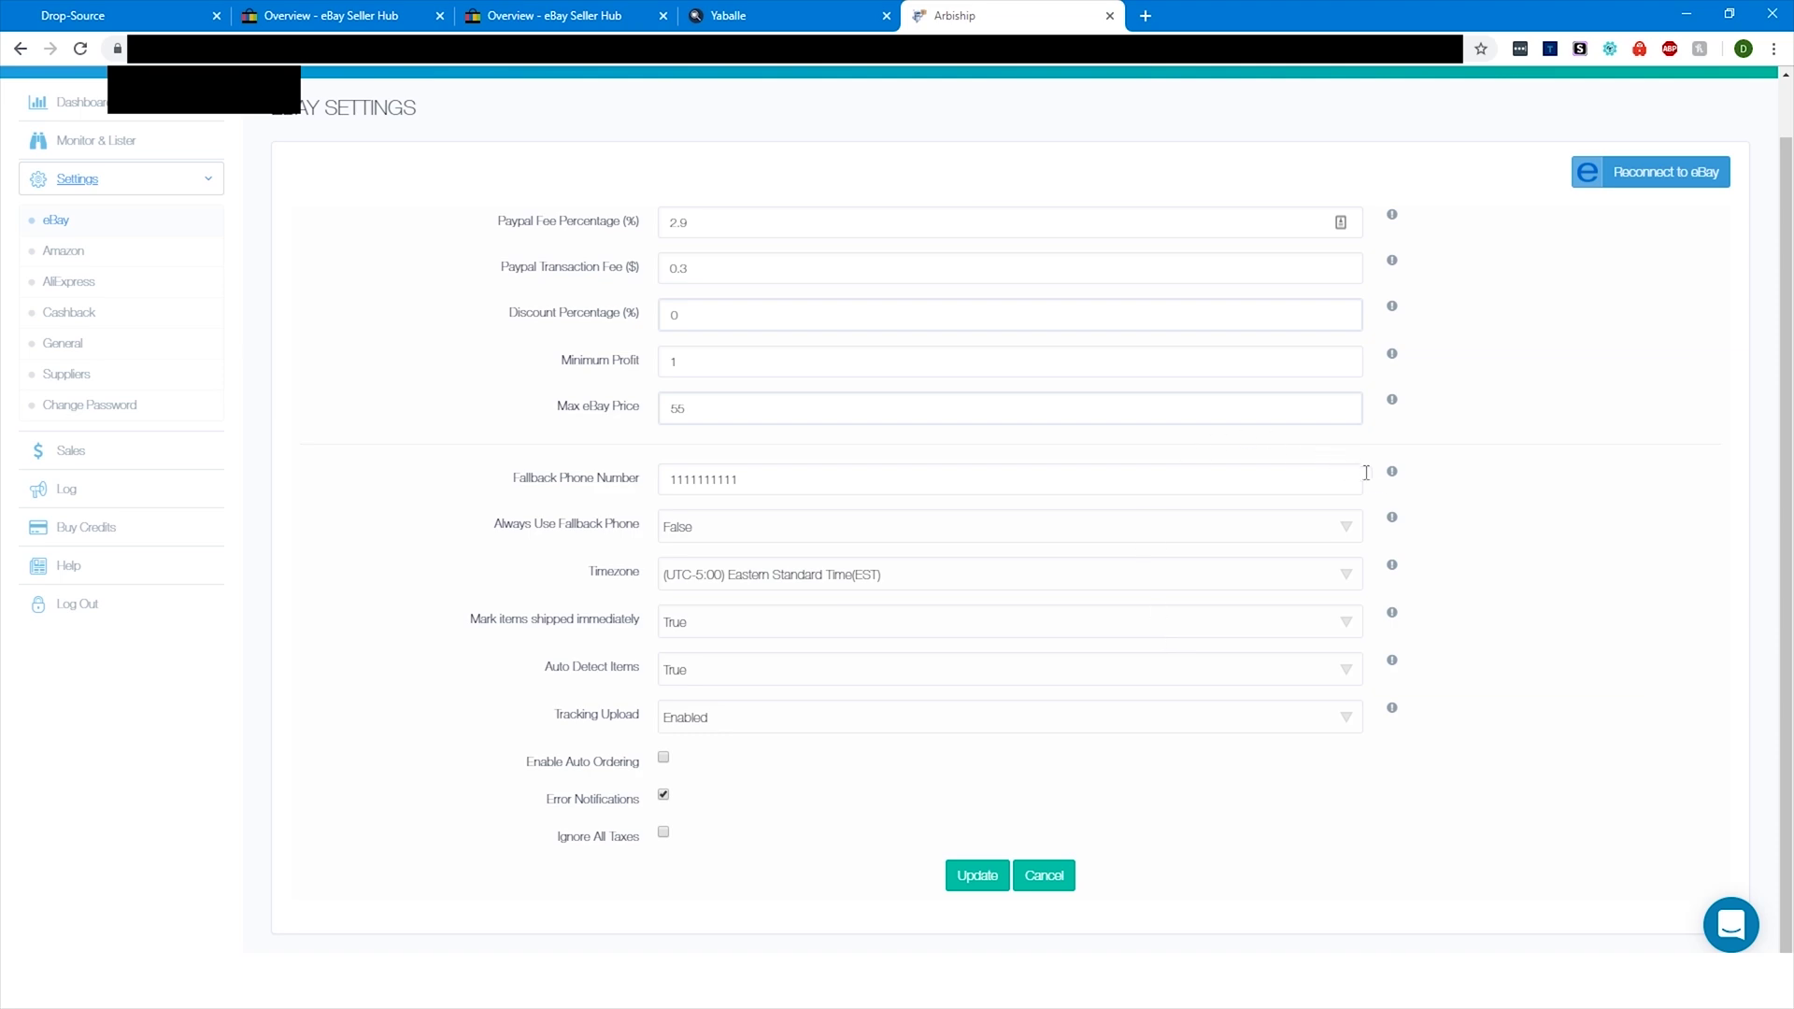
scroll(1371, 482, up, 1)
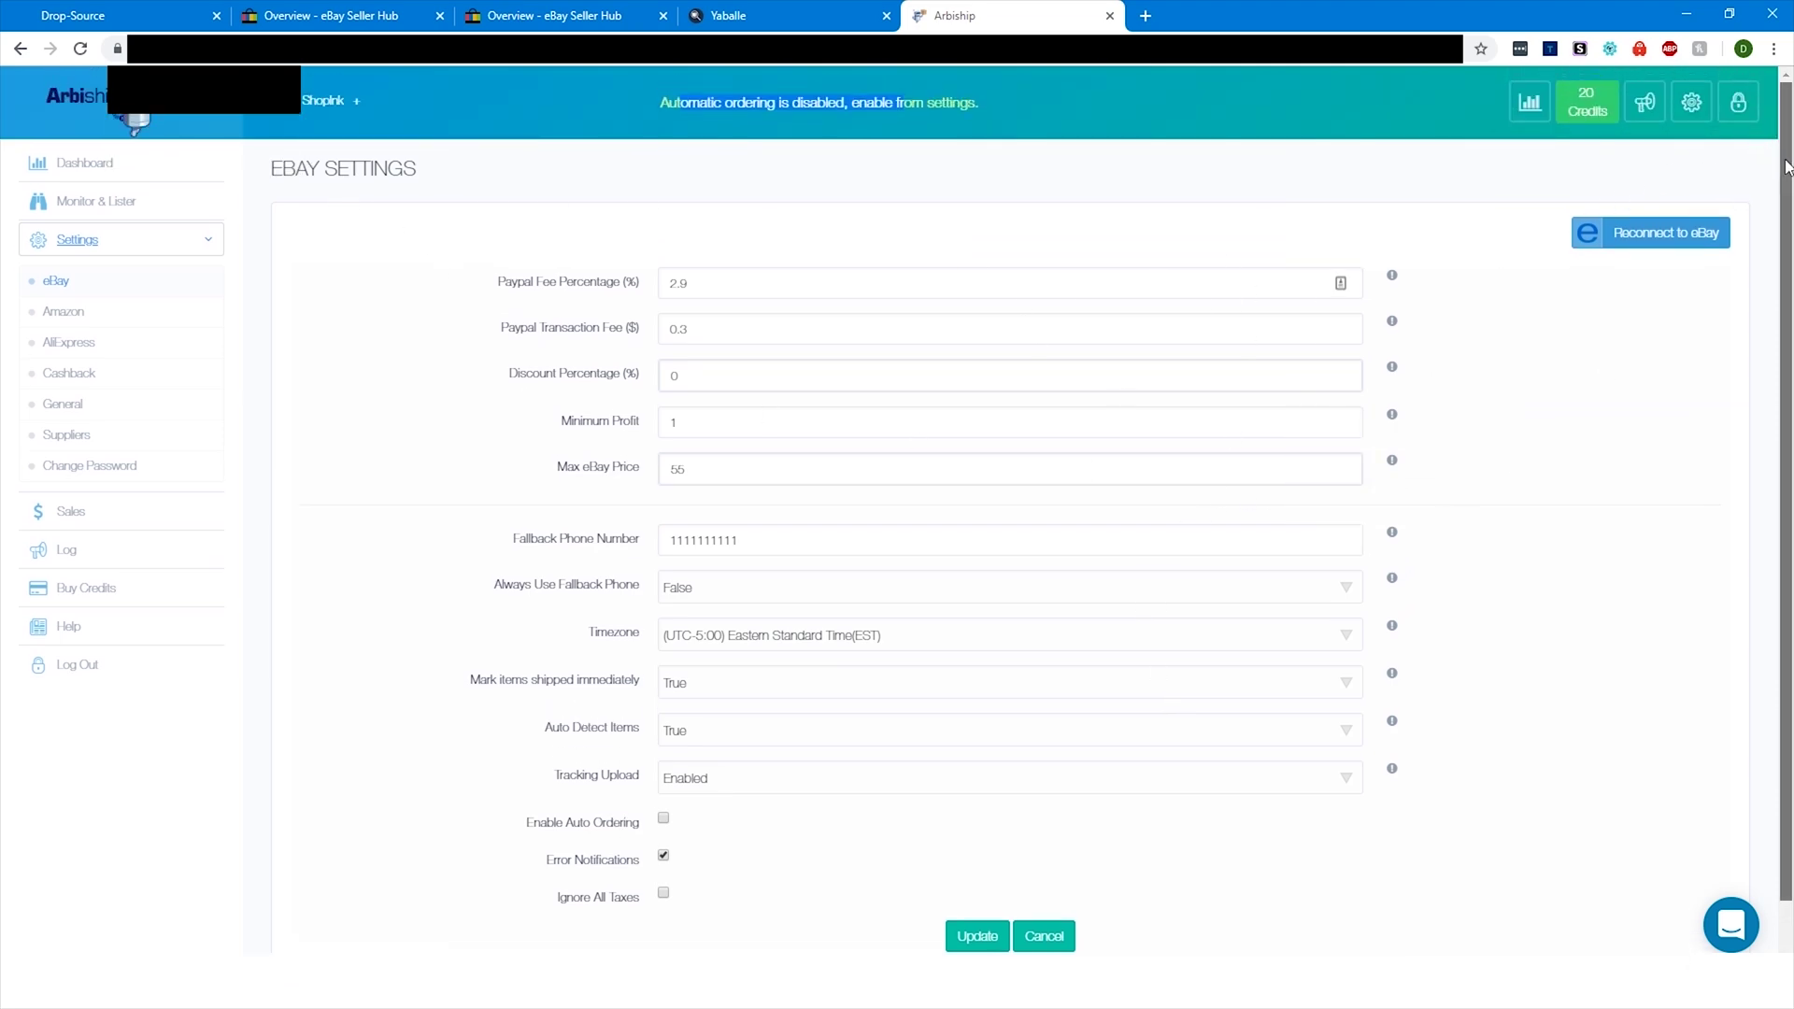
scroll(900, 546, down, 1)
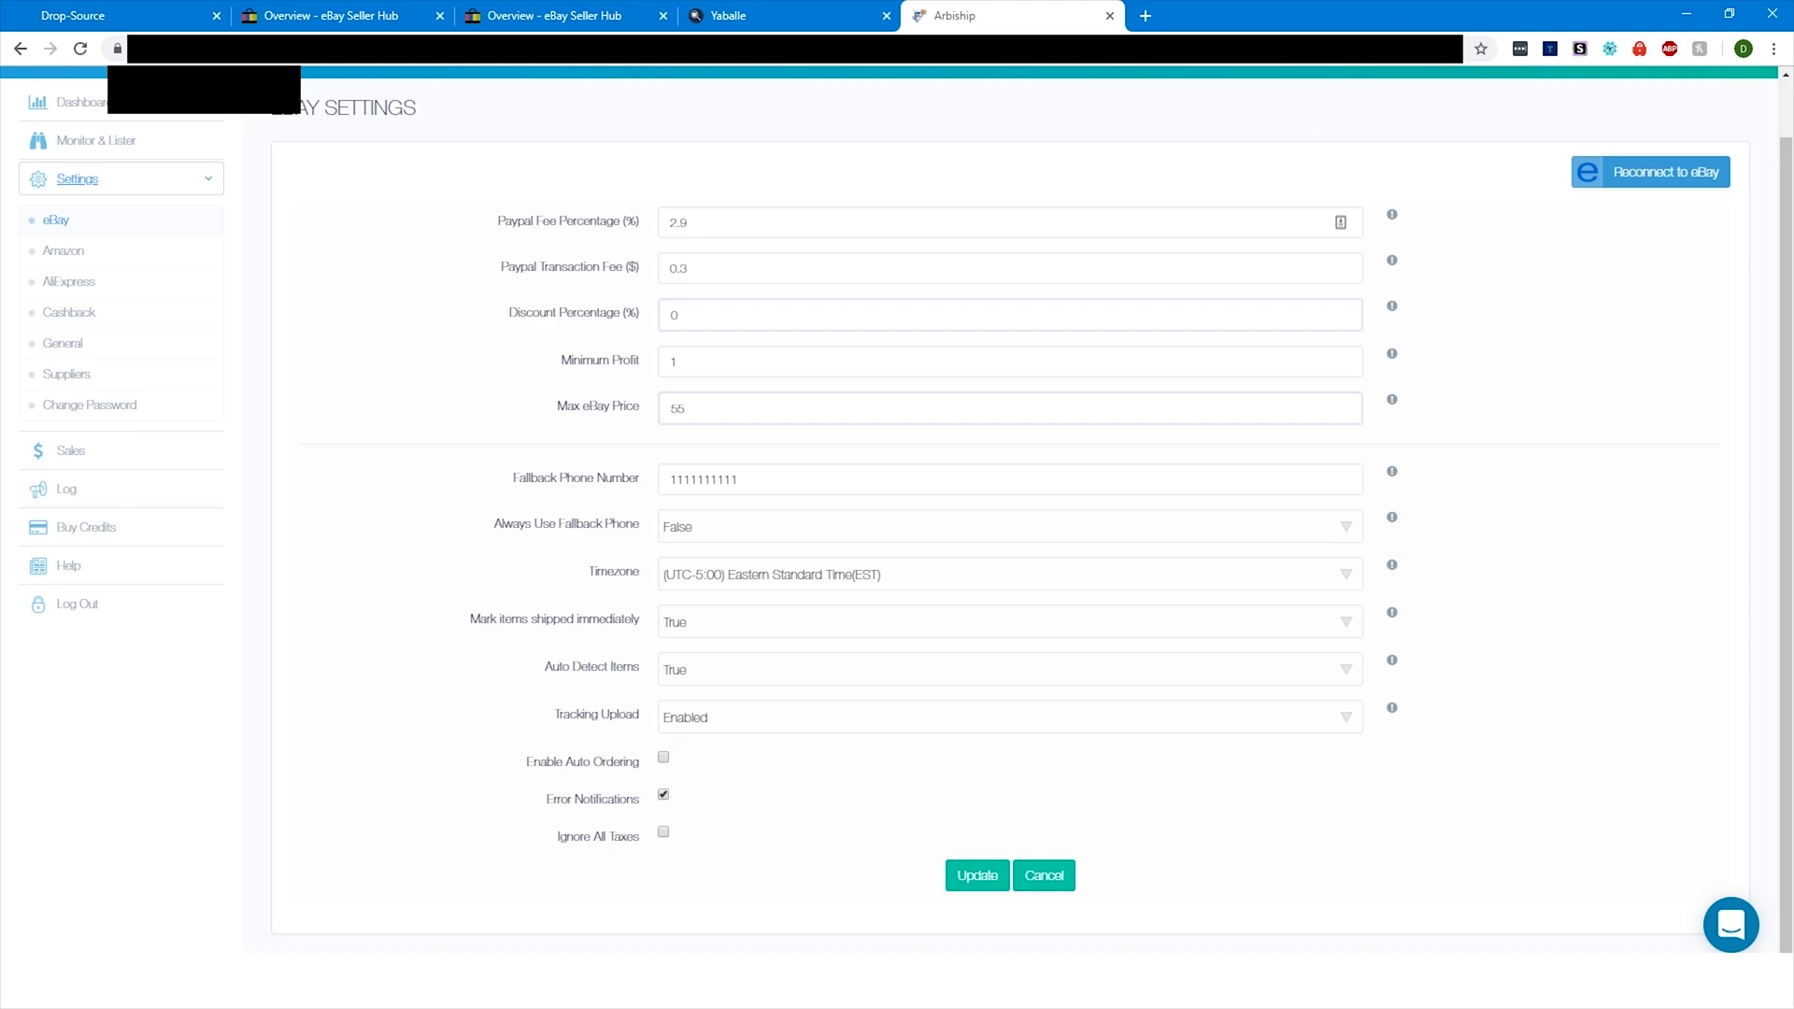
scroll(1010, 264, up, 1)
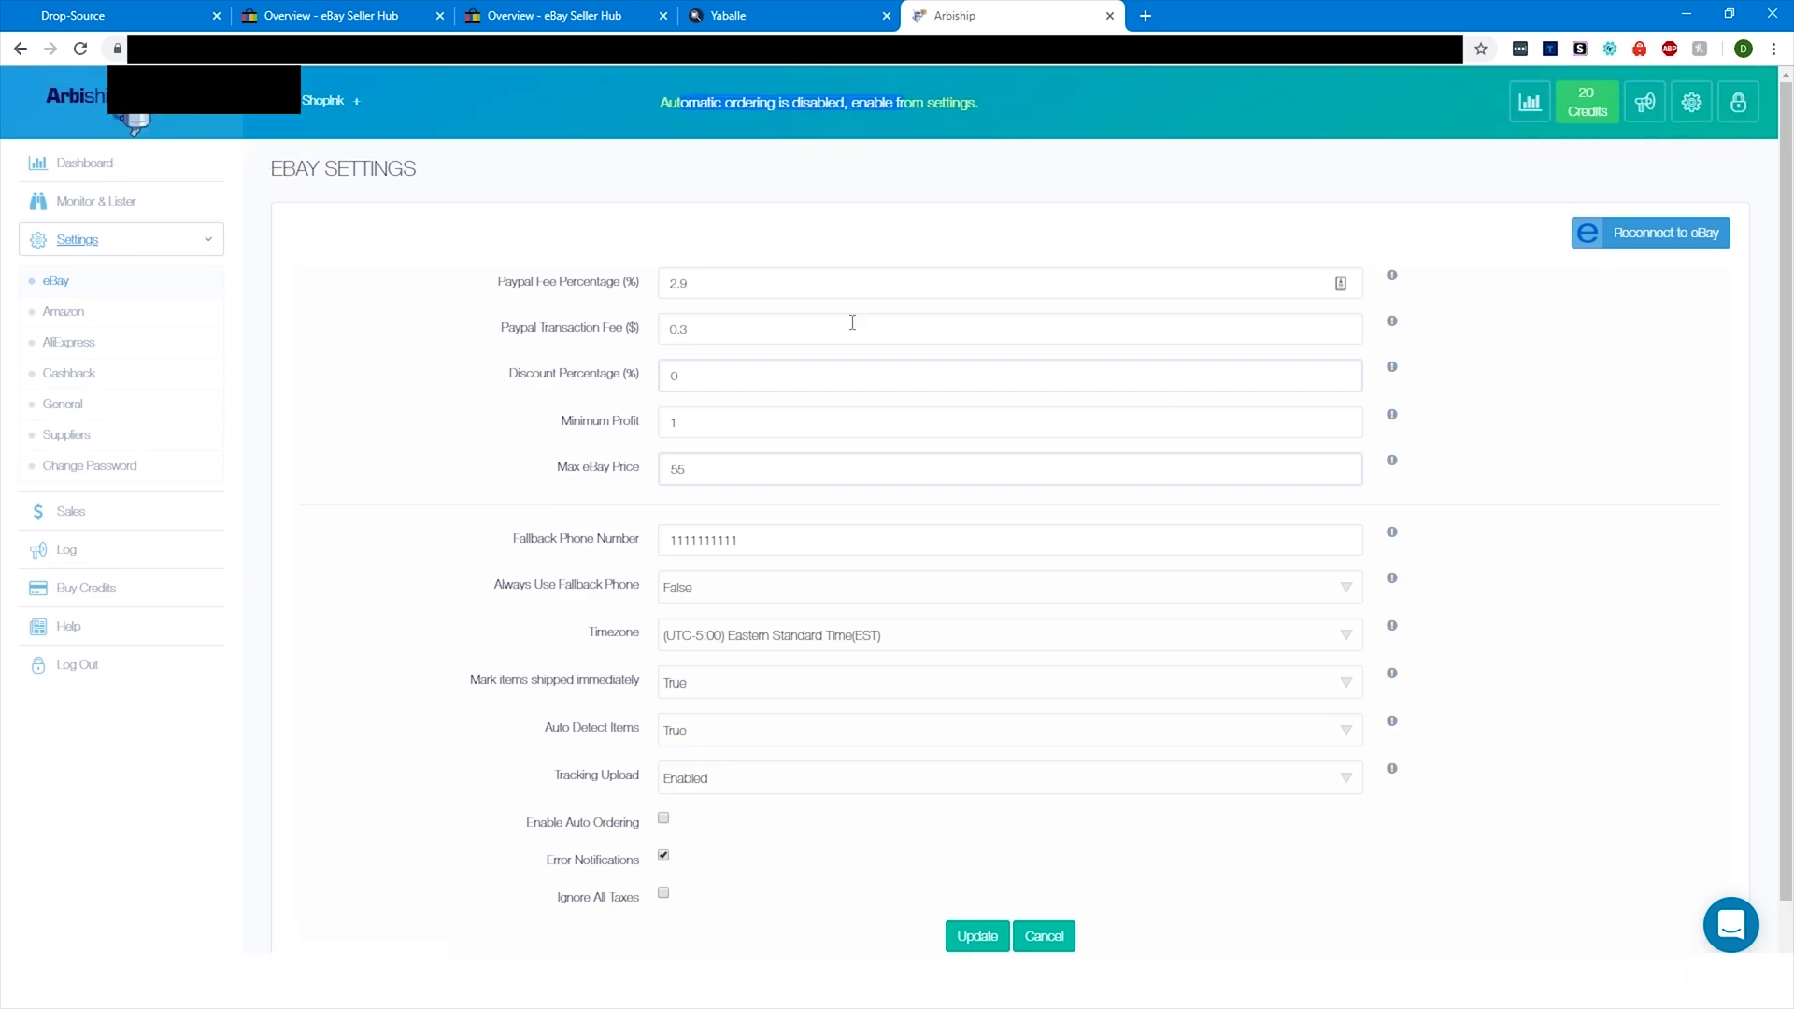
click(1733, 920)
click(1727, 923)
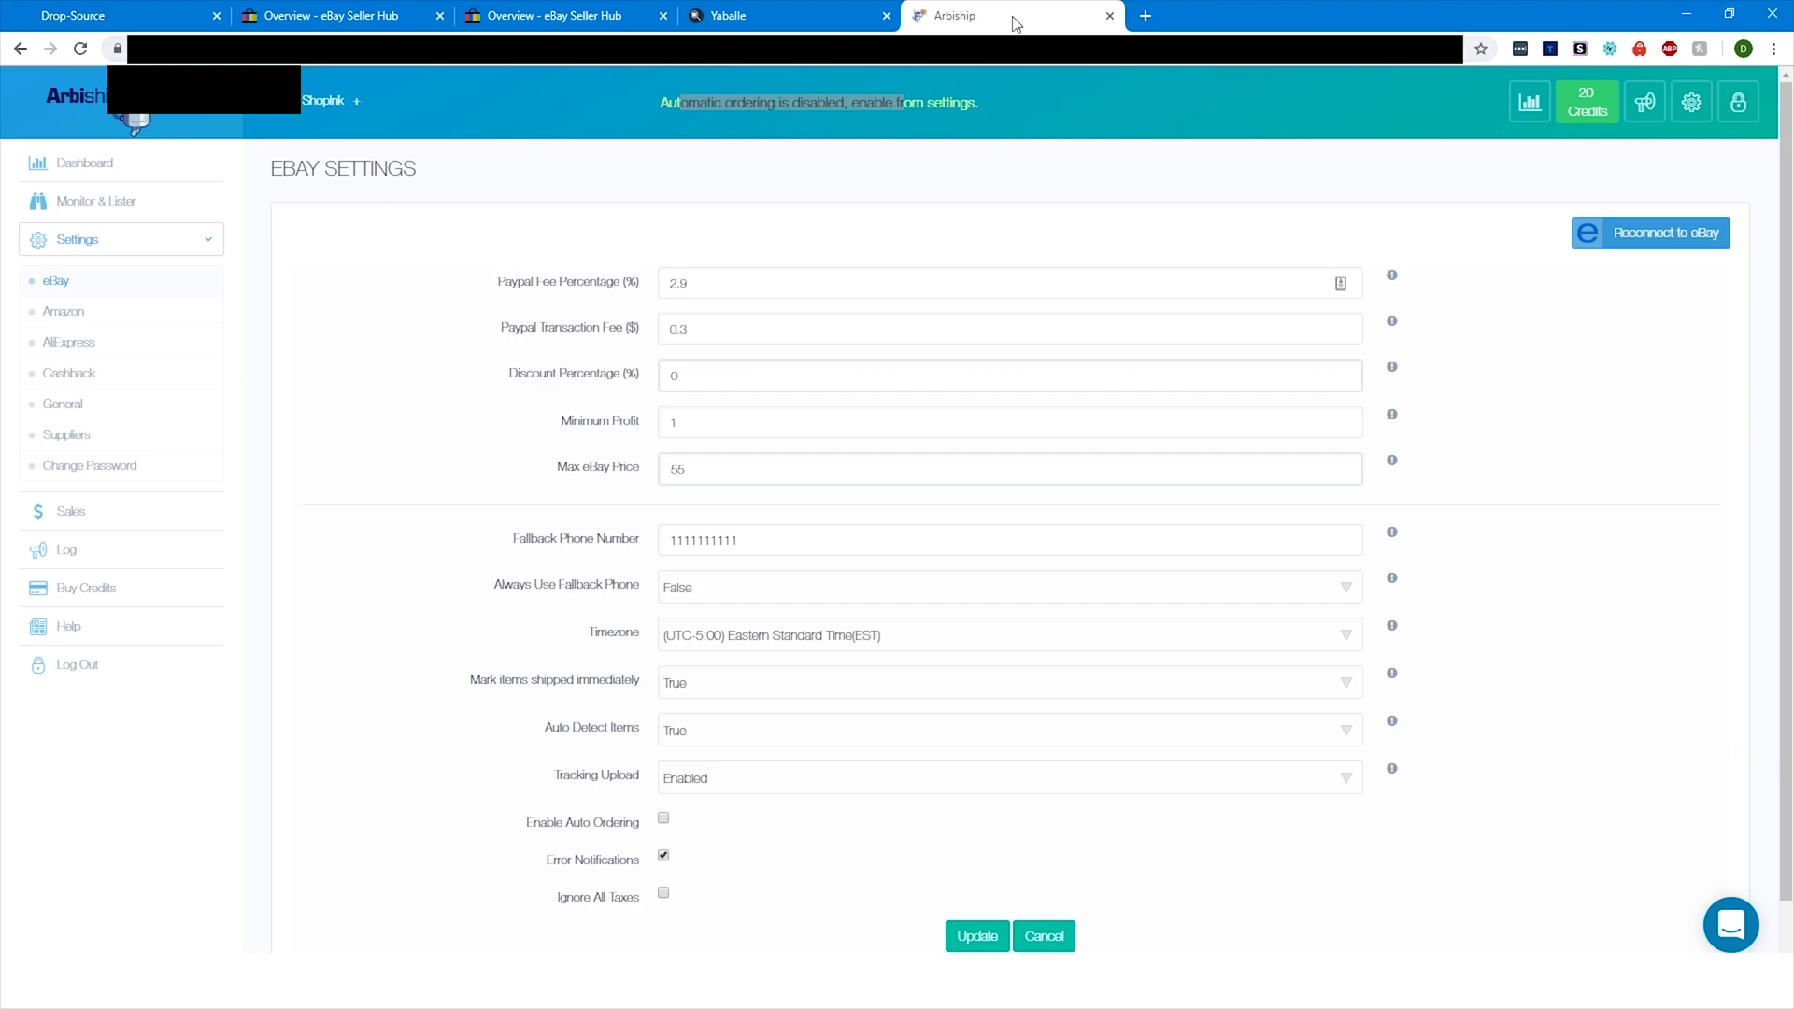
click(568, 14)
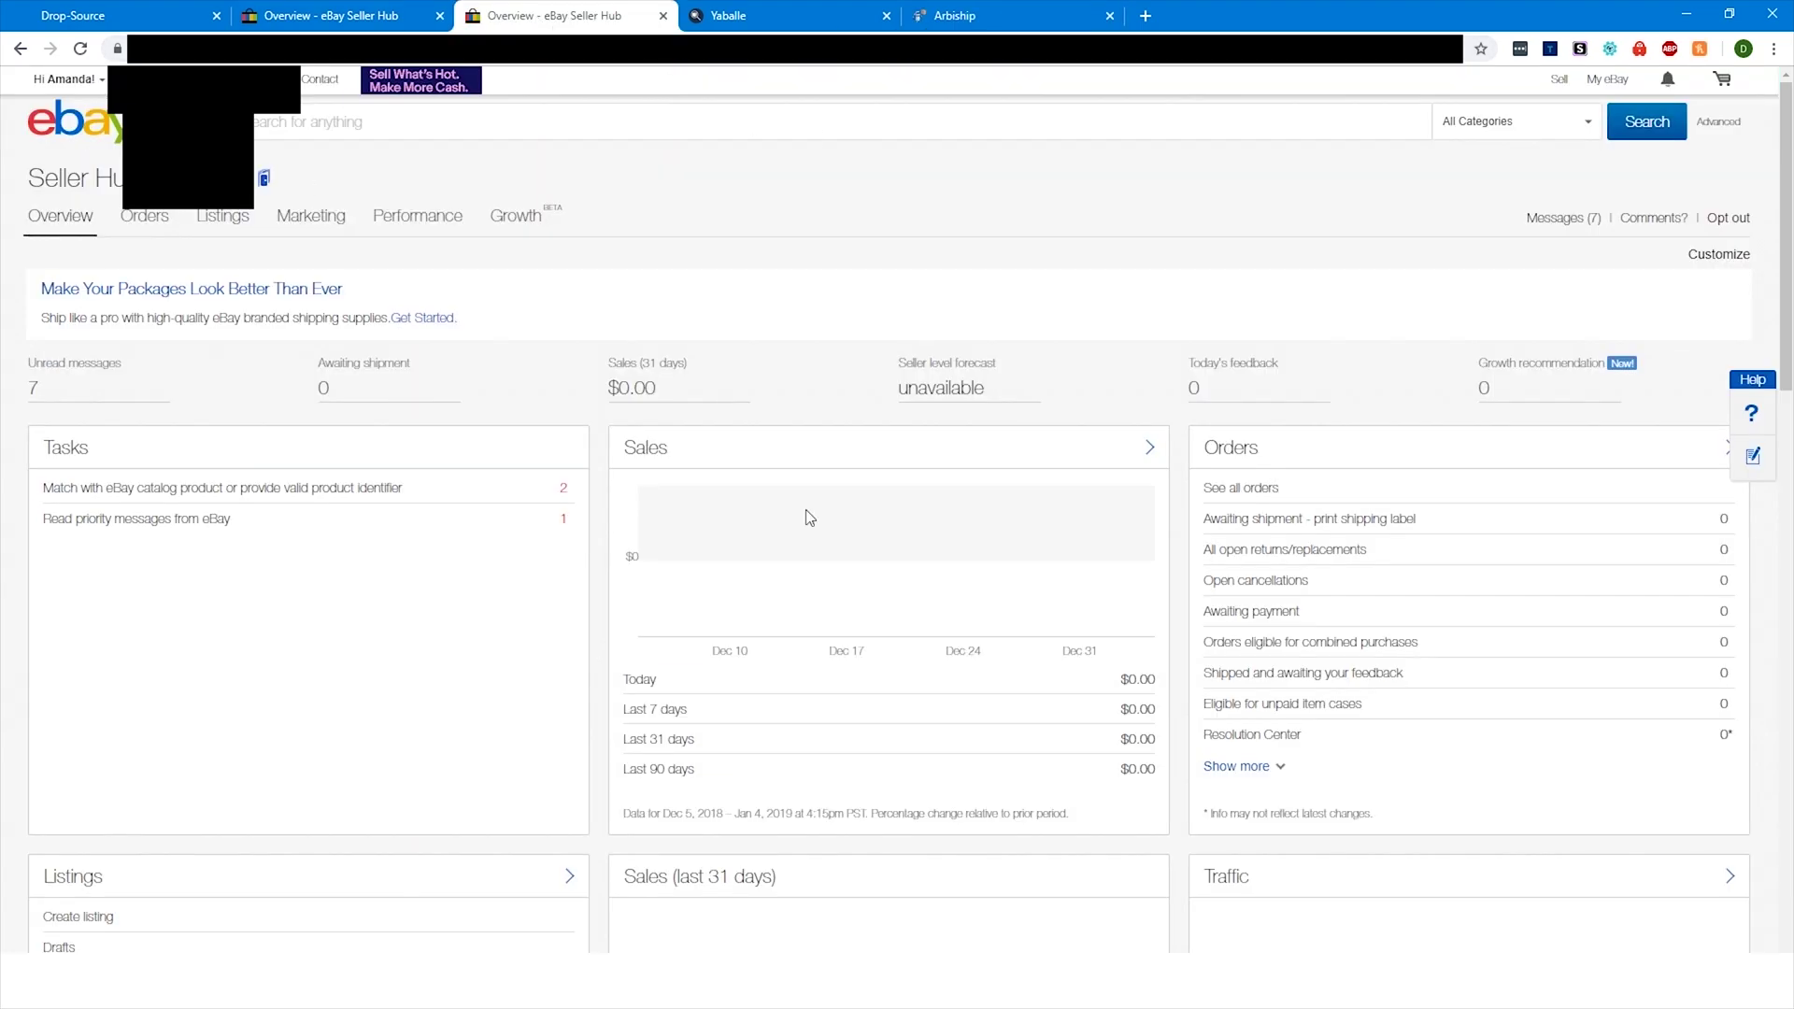
click(750, 19)
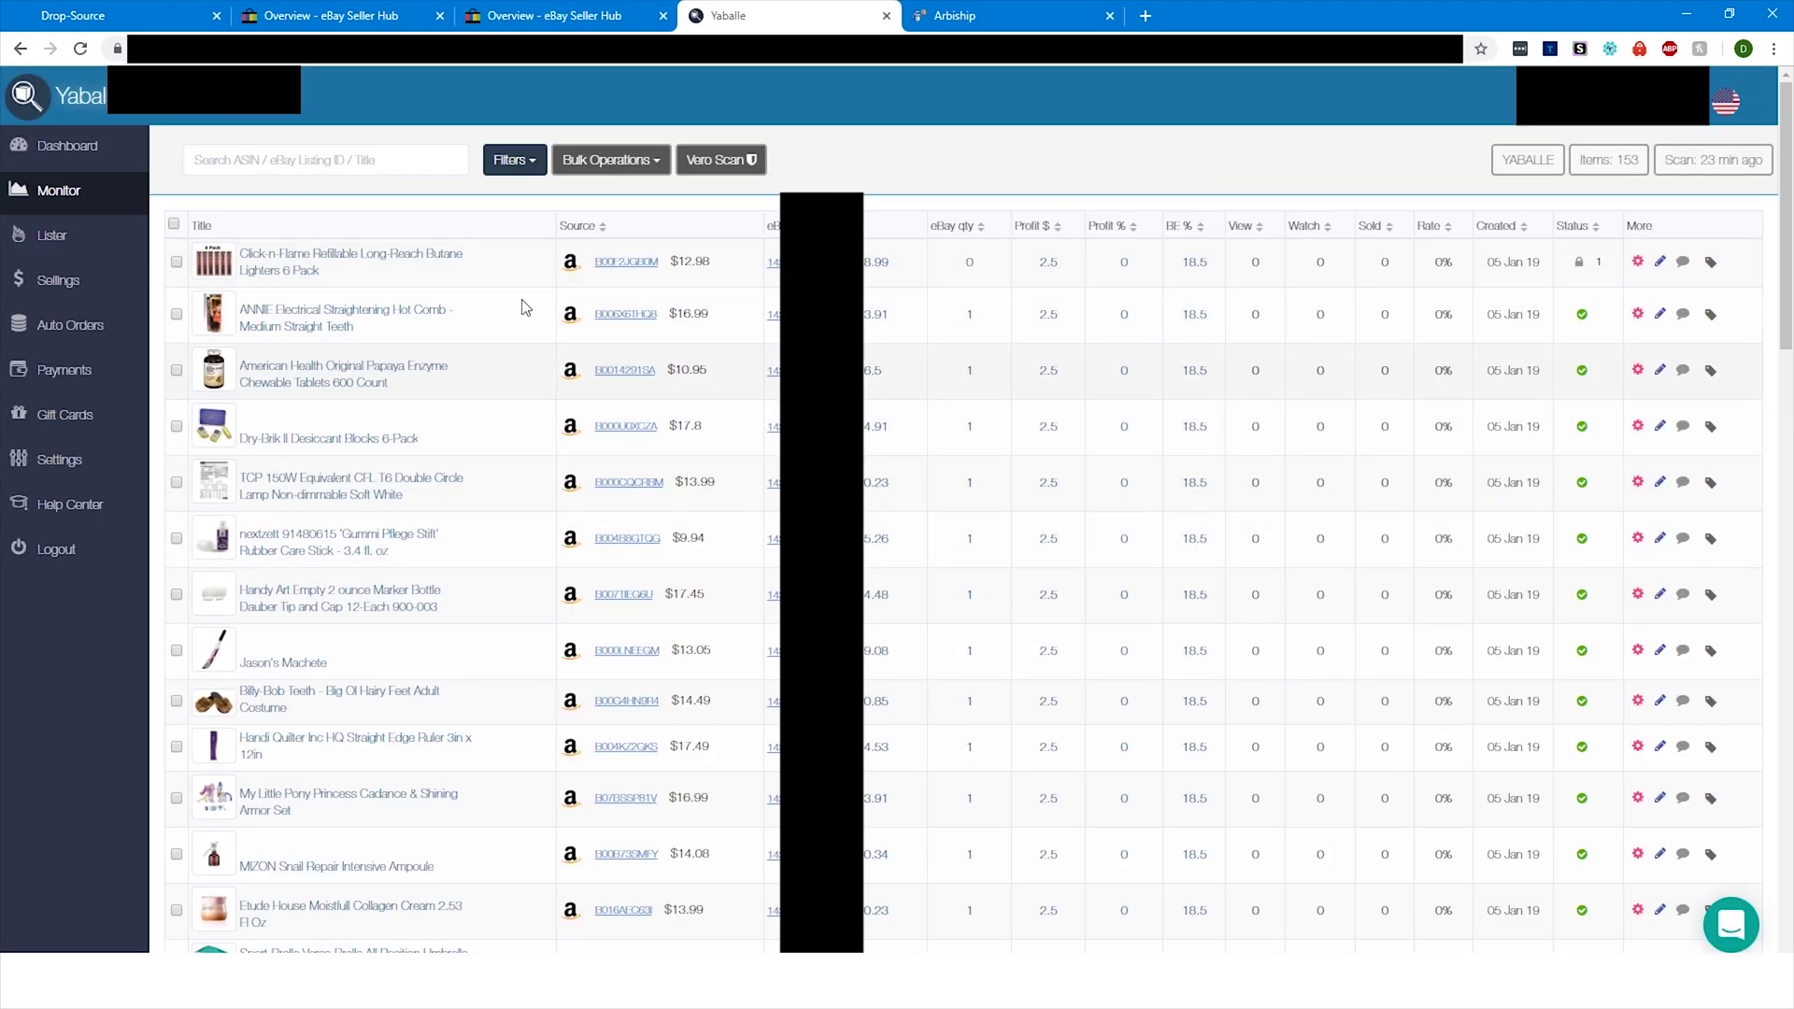
click(967, 15)
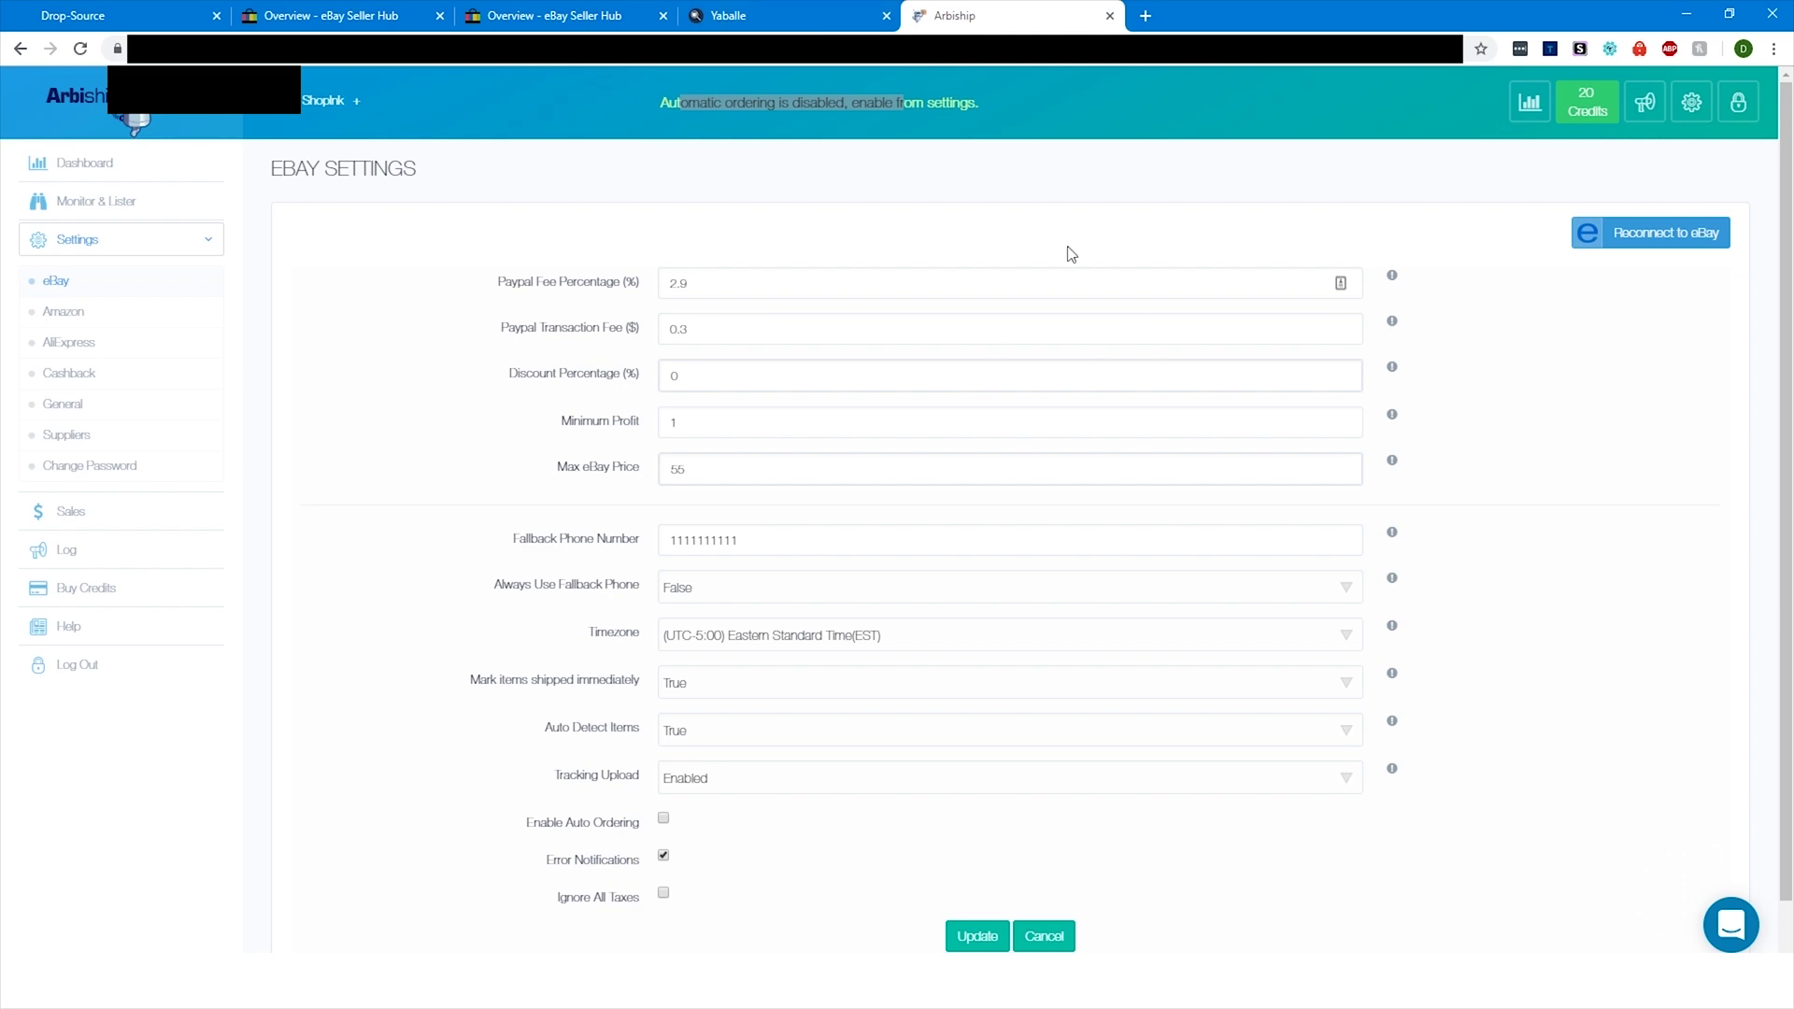